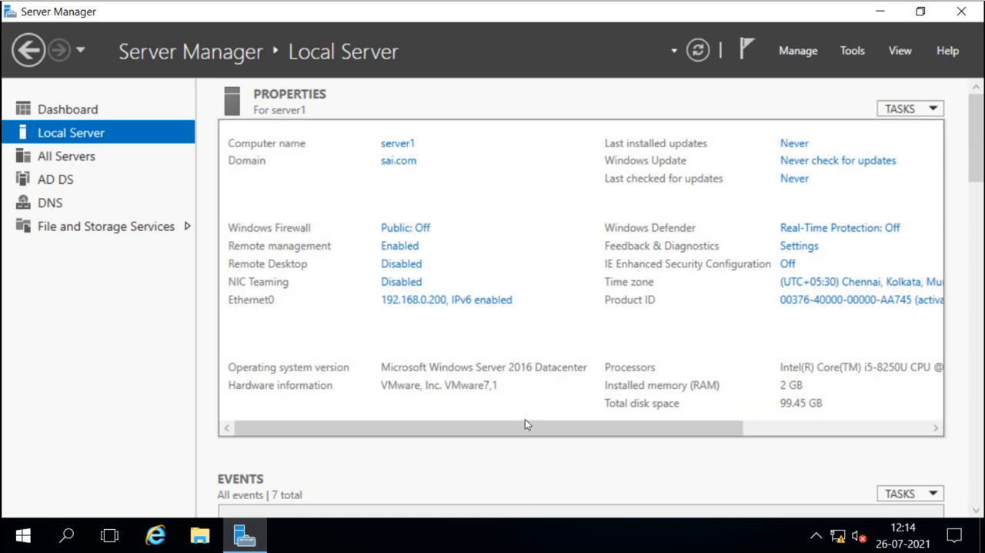
Open Task Manager from the taskbar, expand it to more details and maximize its window.
right_click(527, 532)
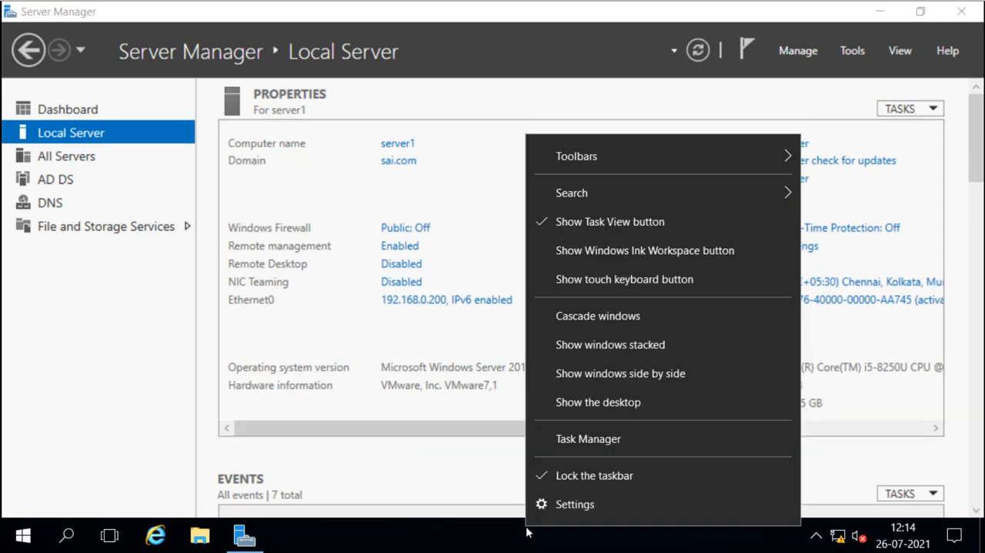
left_click(588, 438)
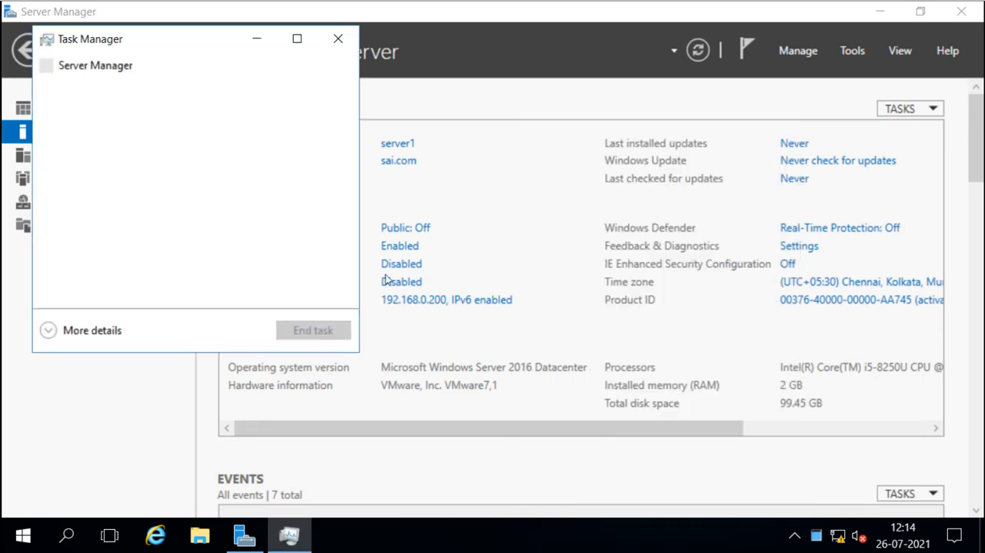
left_click_drag(198, 41, 380, 60)
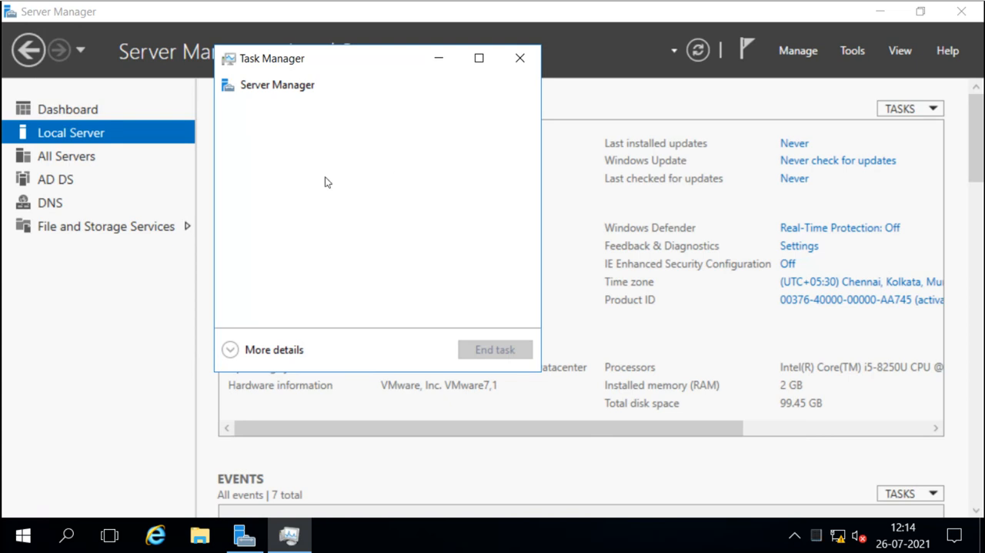
left_click(239, 351)
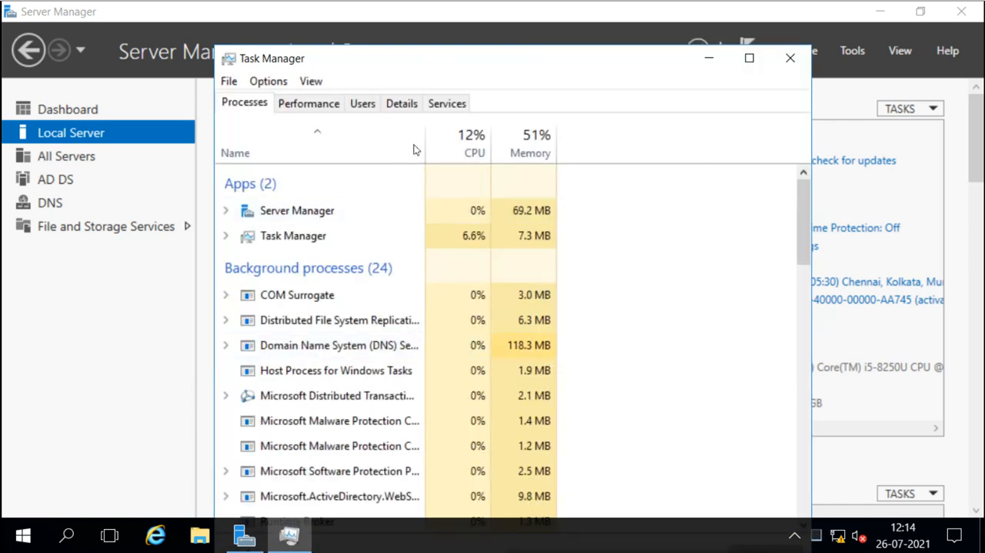
left_click_drag(502, 66, 496, 35)
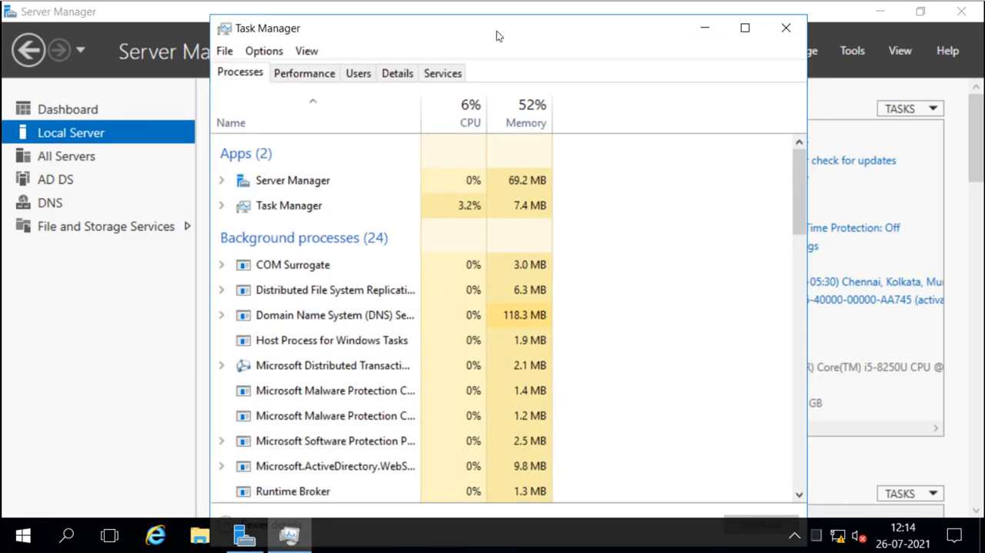
left_click(745, 28)
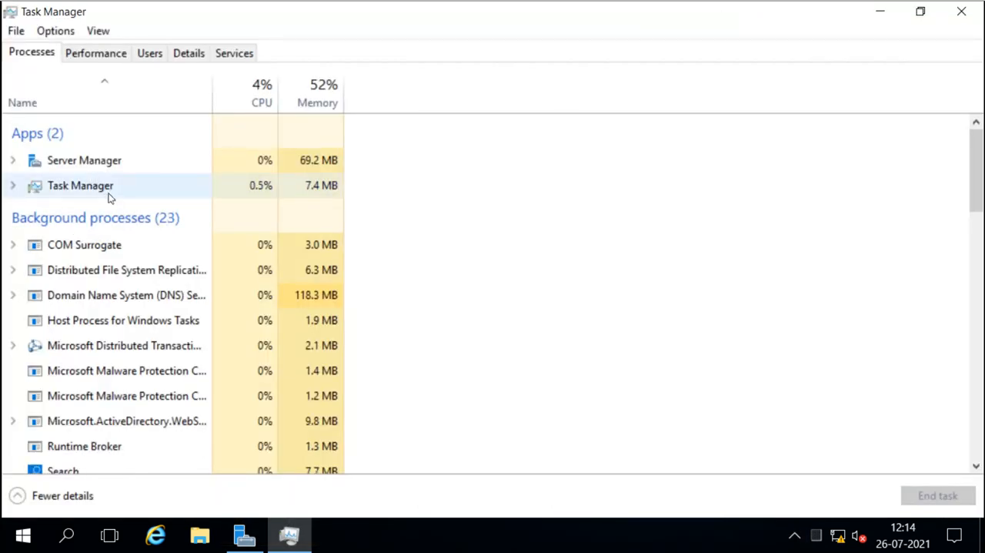
Expand the Server Manager, Task Manager, COM Surrogate and Distributed File System Replication process entries to examine them.
left_click(13, 160)
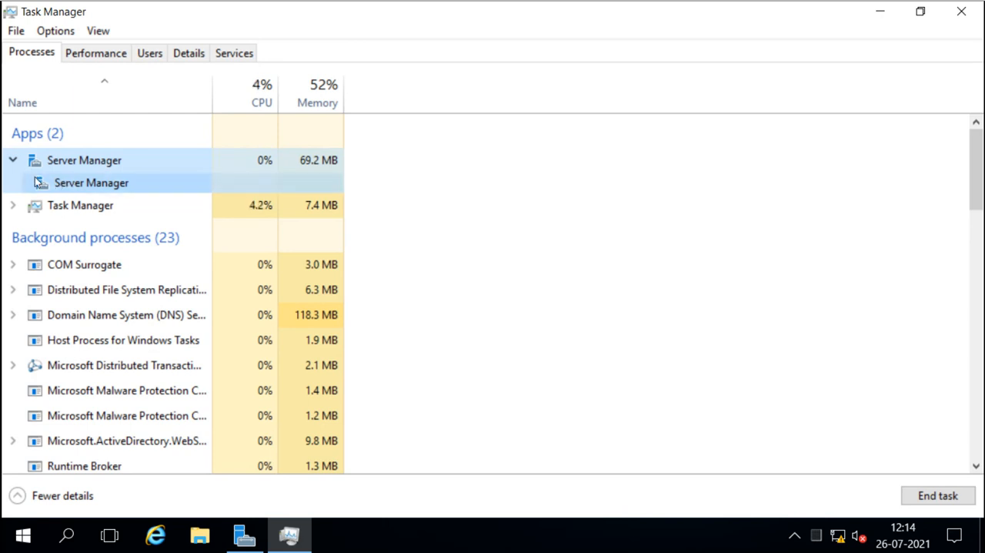
left_click(13, 206)
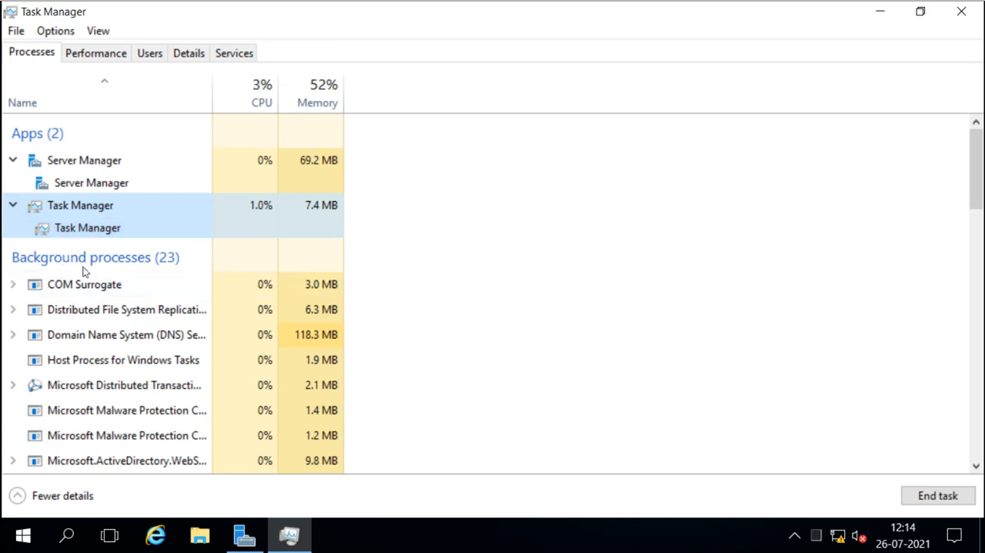
left_click(13, 285)
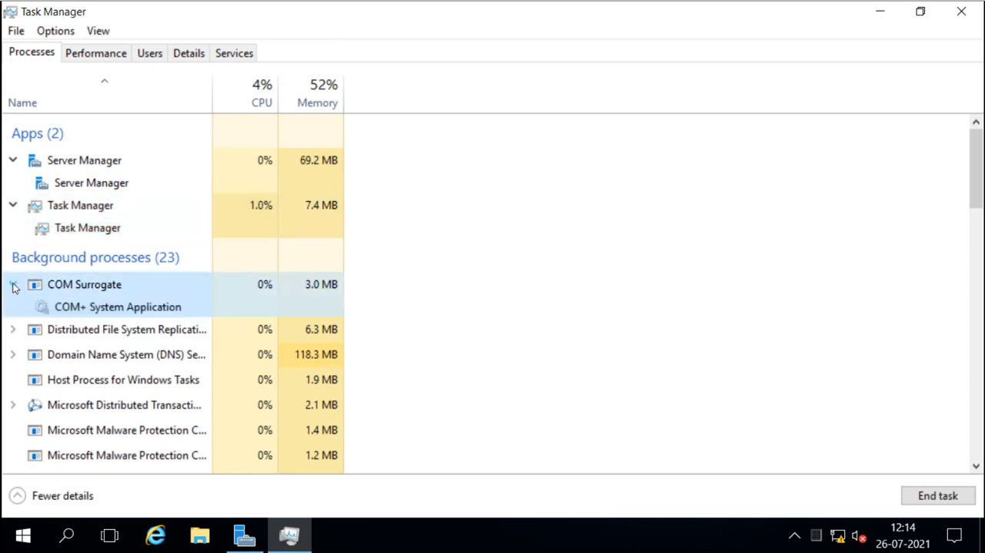
left_click(13, 329)
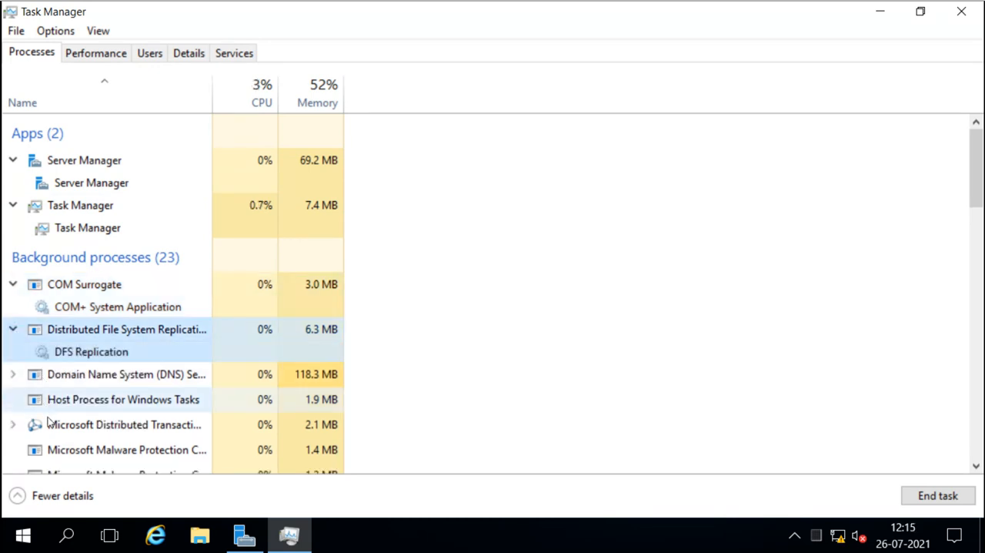
scroll(81, 387, "down", 1)
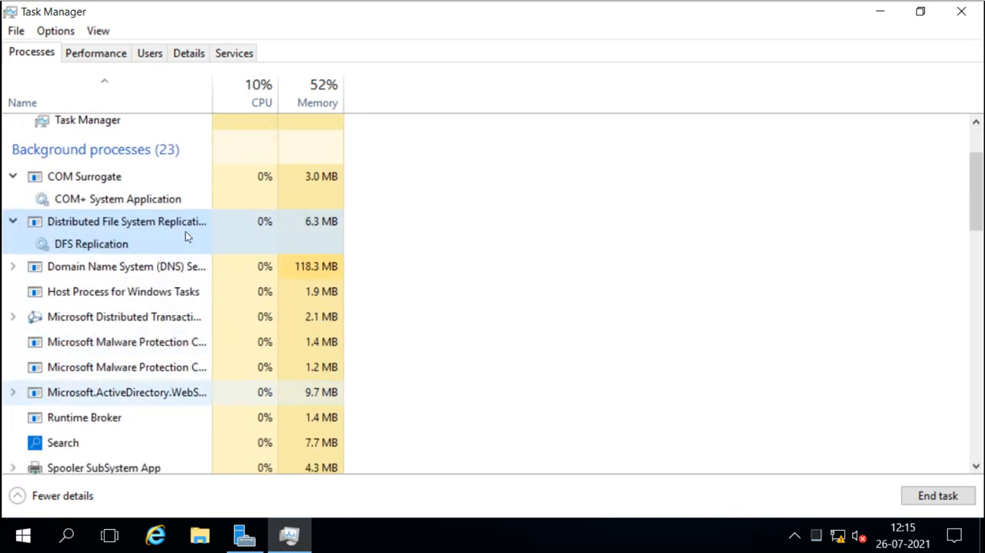
Review the CPU, Memory and Ethernet performance graphs in Task Manager.
left_click(110, 56)
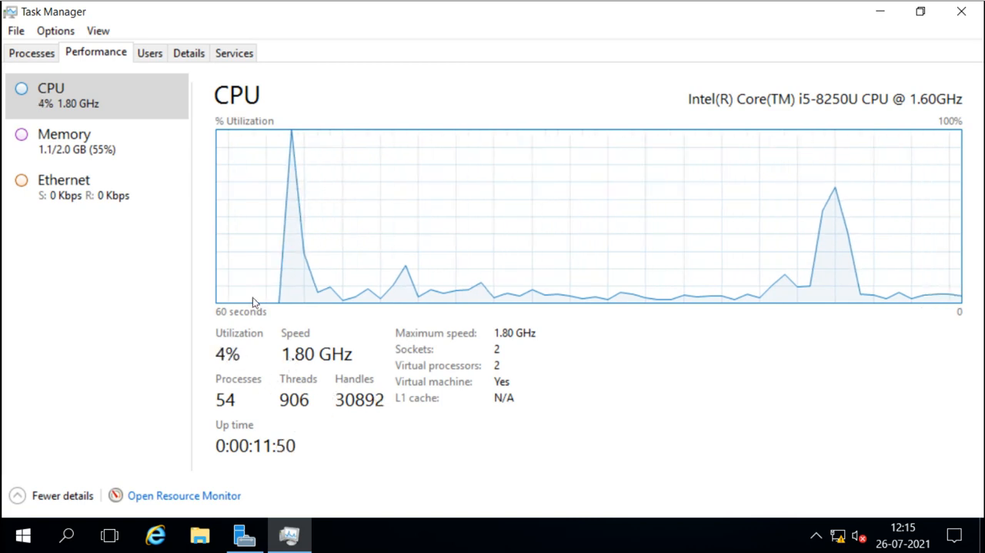
left_click(85, 153)
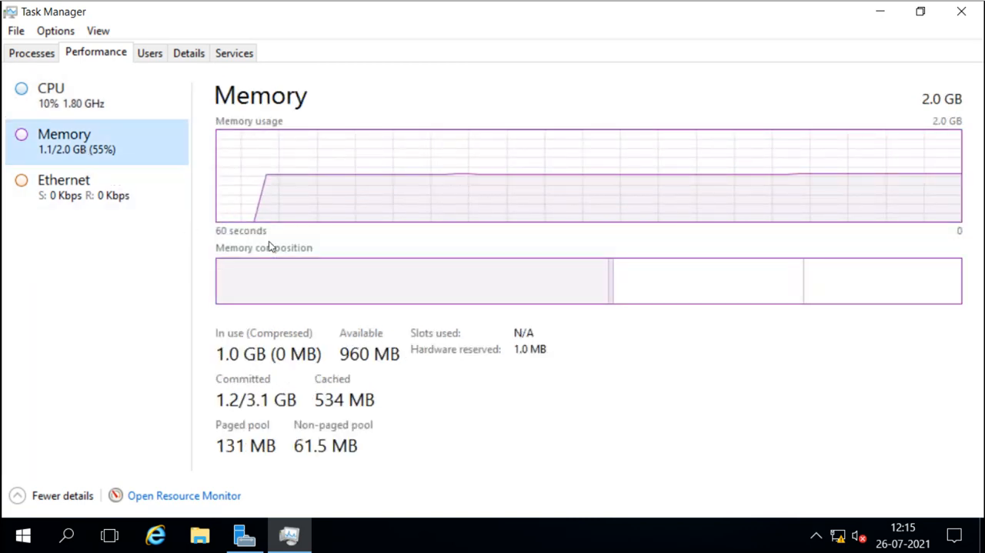
left_click(84, 199)
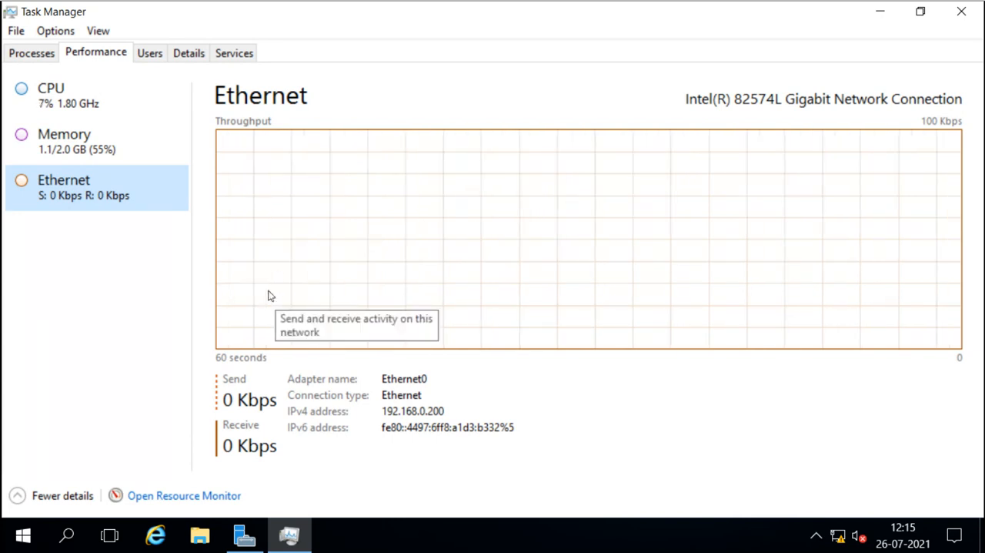
Examine the Administrator user's processes and the detailed list of running processes.
left_click(151, 56)
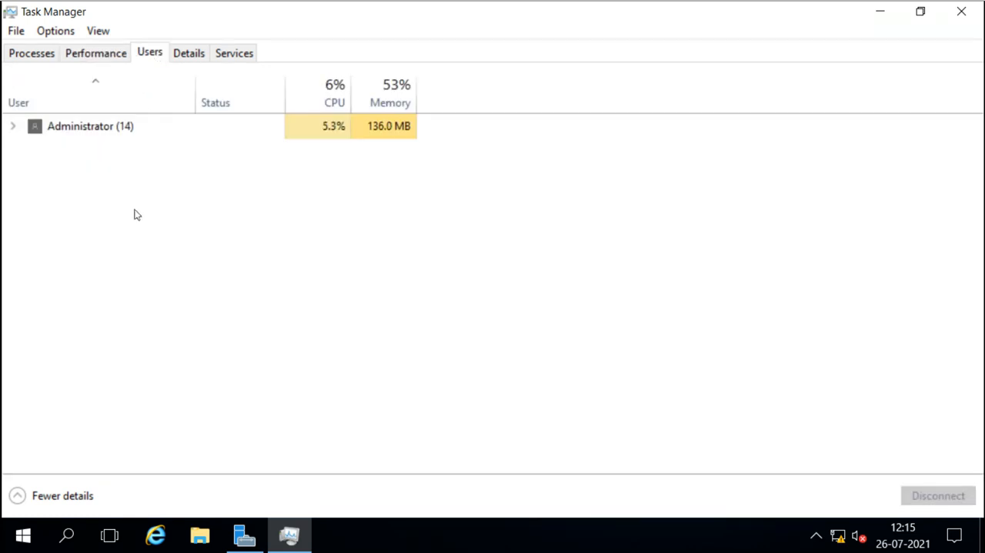
left_click(13, 127)
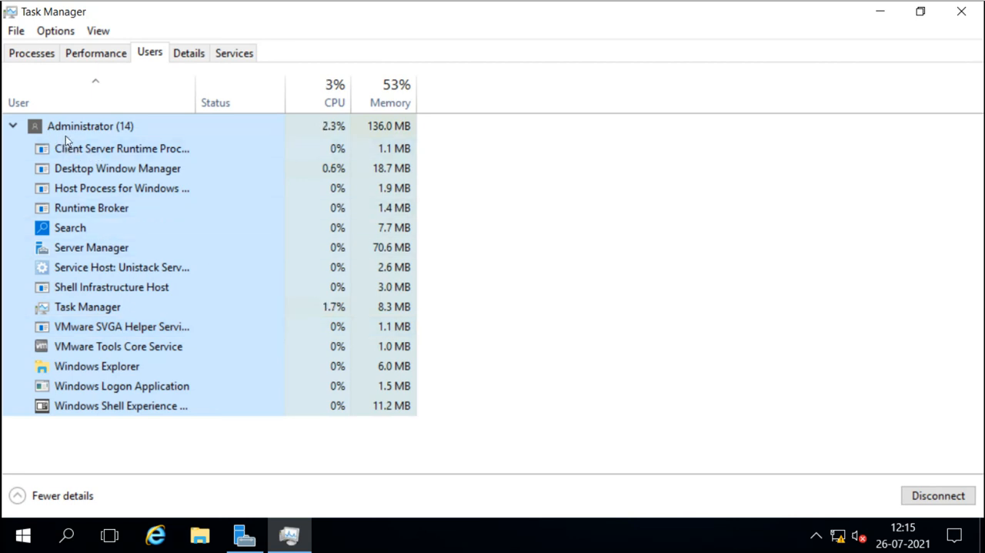
left_click(13, 127)
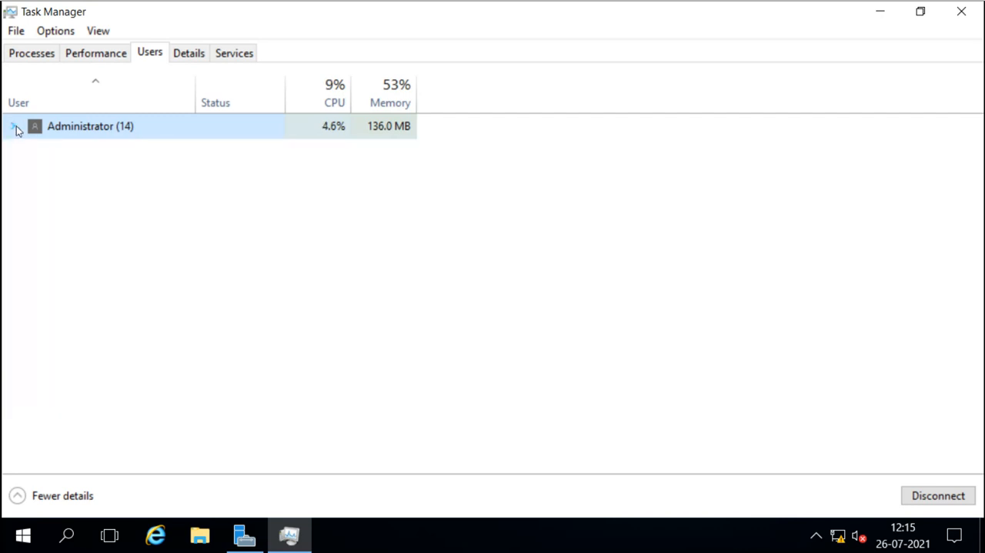
left_click(187, 55)
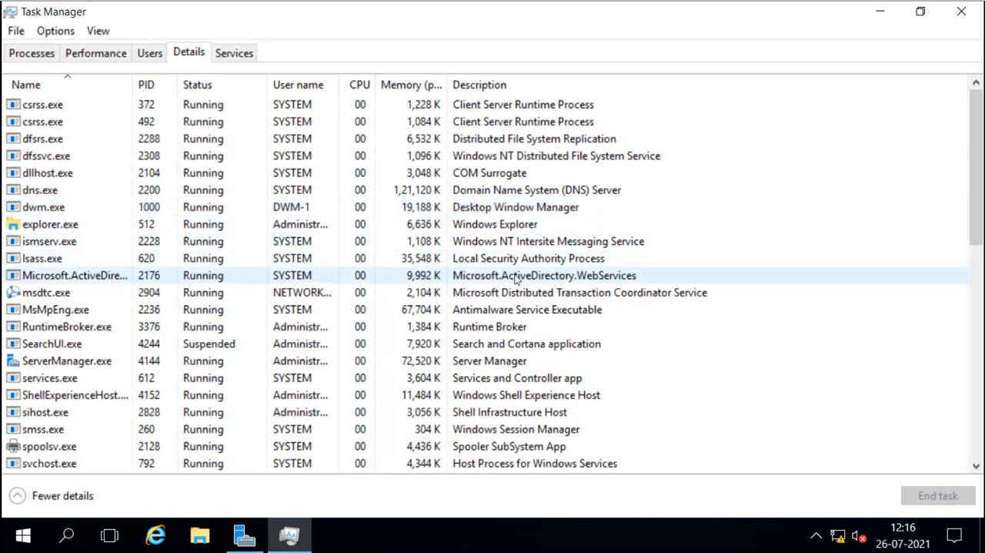
scroll(516, 278, "down", 1)
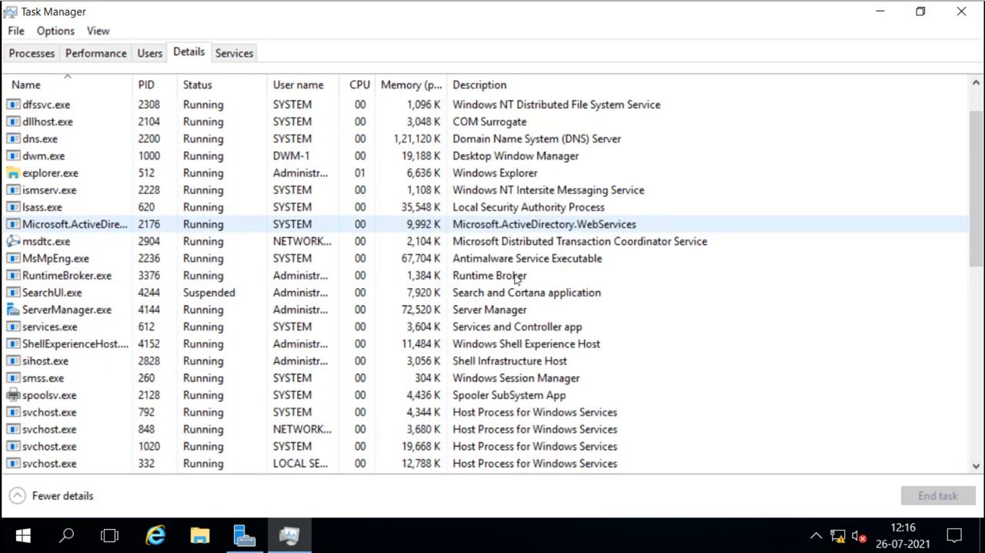
Close Task Manager and open Performance Monitor from the Server Manager tools, maximizing its window.
left_click(960, 14)
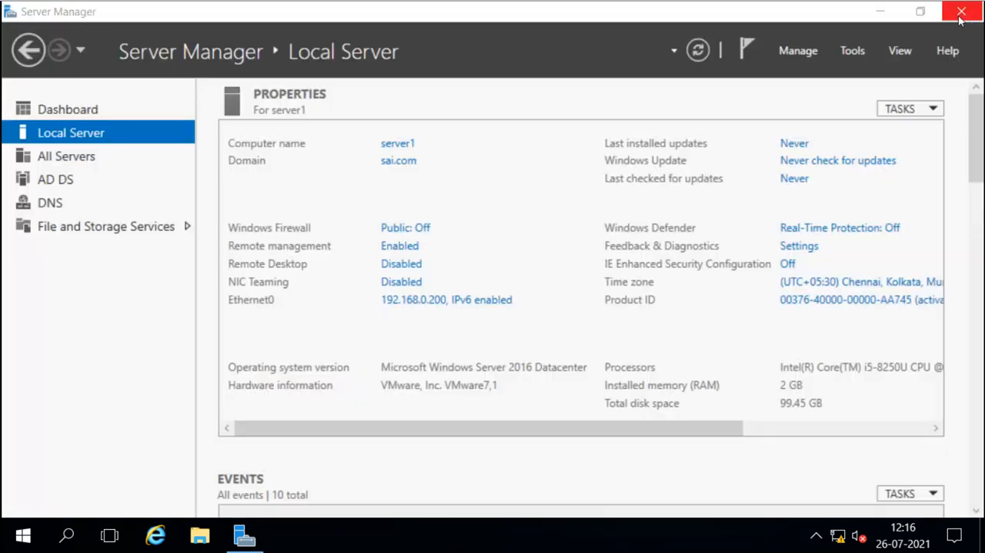
left_click(856, 56)
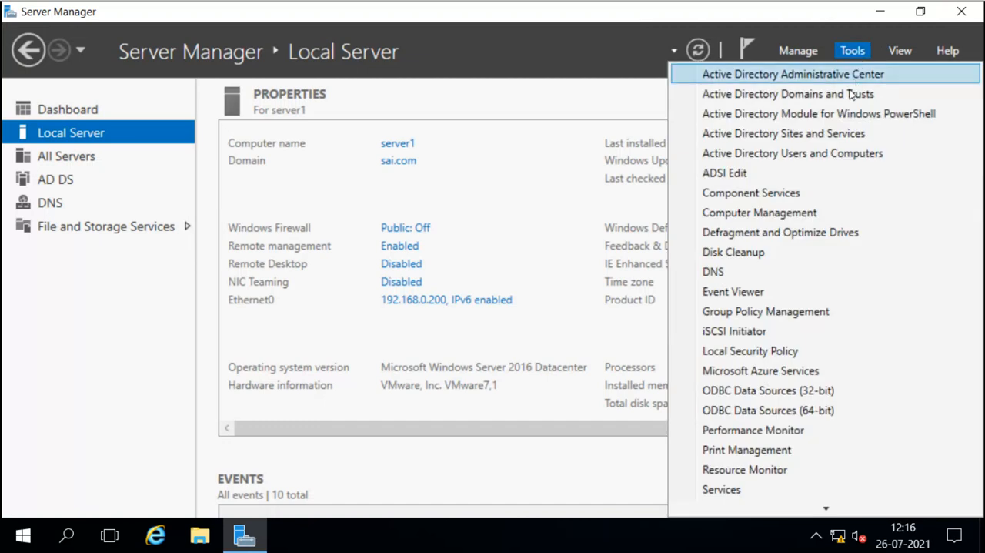
left_click(754, 430)
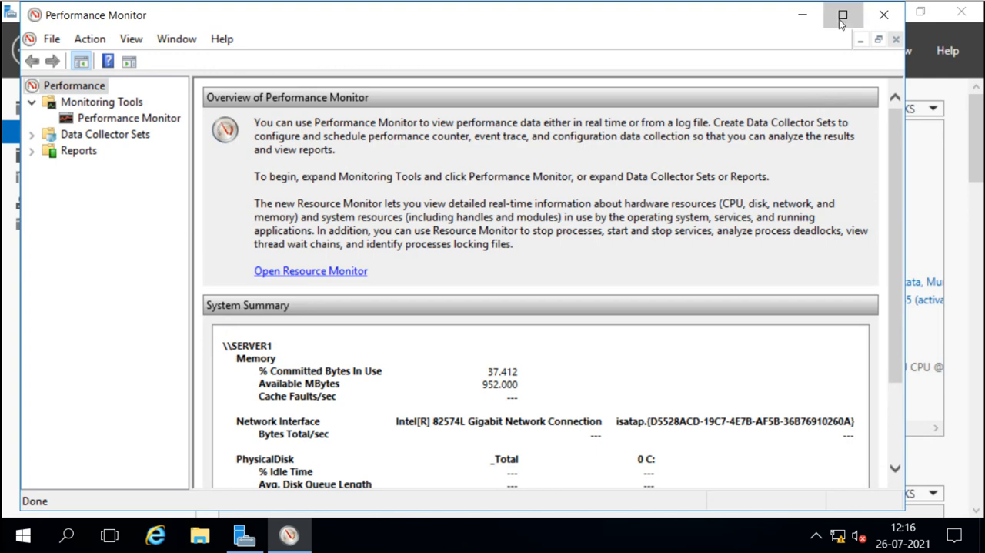
left_click(842, 16)
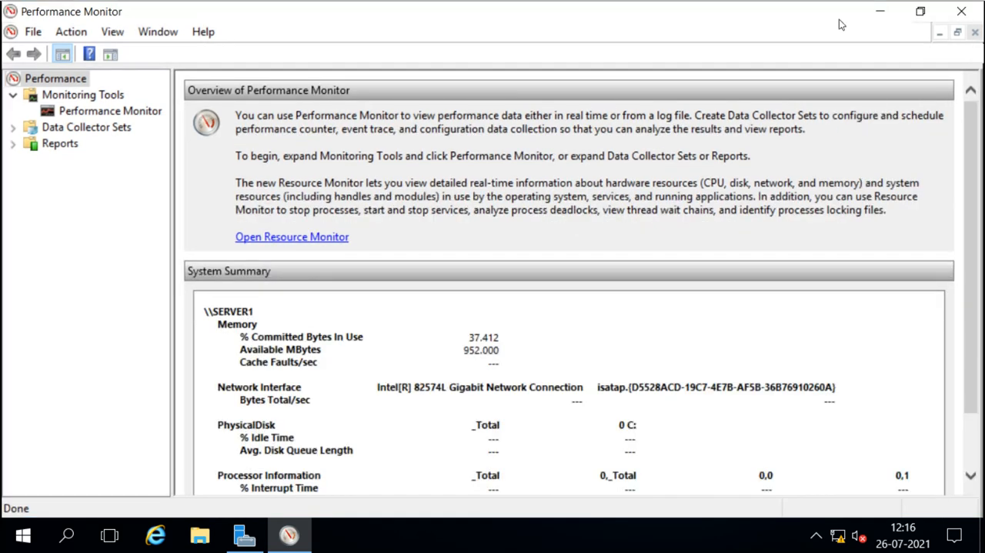
Display the live Performance Monitor graph and open the User Defined Server Manager Performance Monitor collector set.
left_click(83, 112)
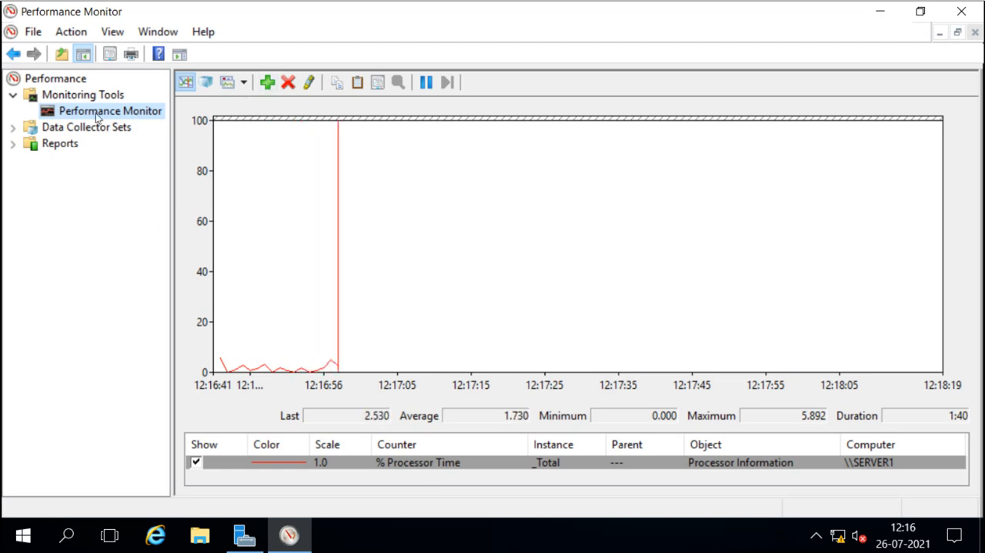
left_click(14, 129)
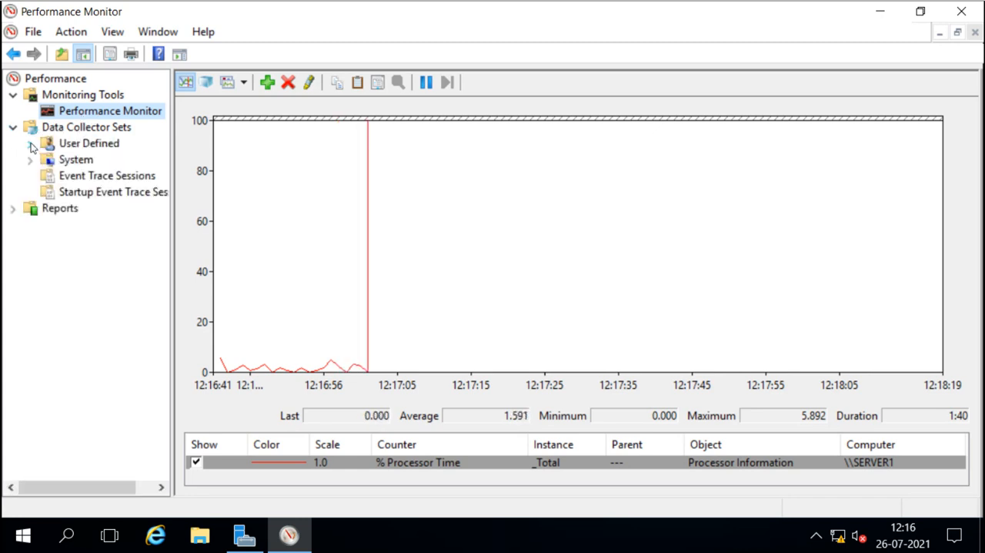
left_click(30, 144)
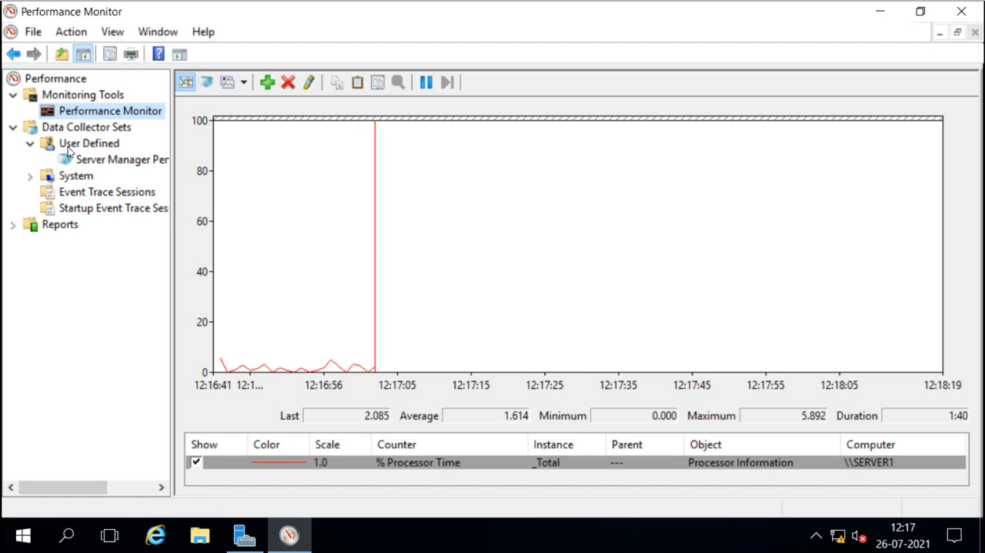
left_click(69, 146)
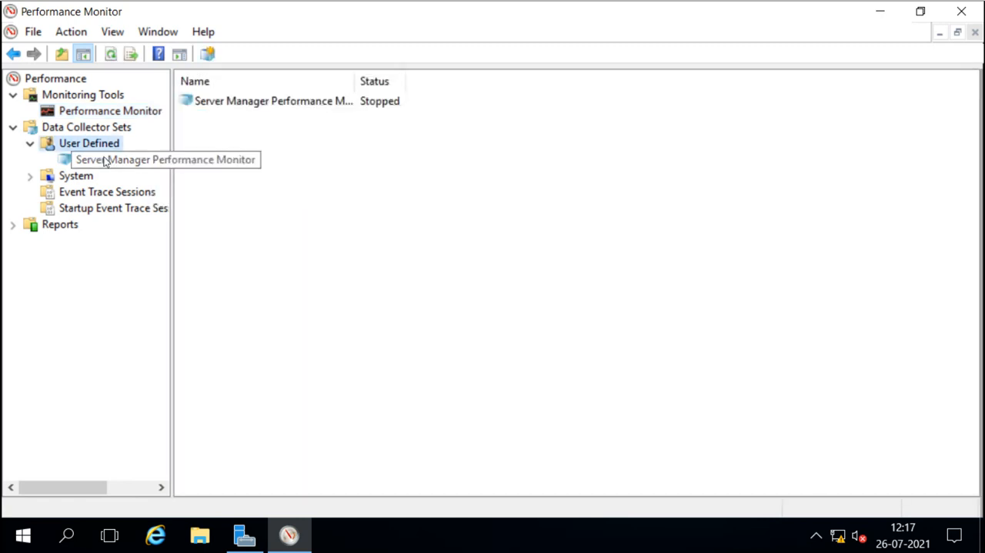
left_click(65, 160)
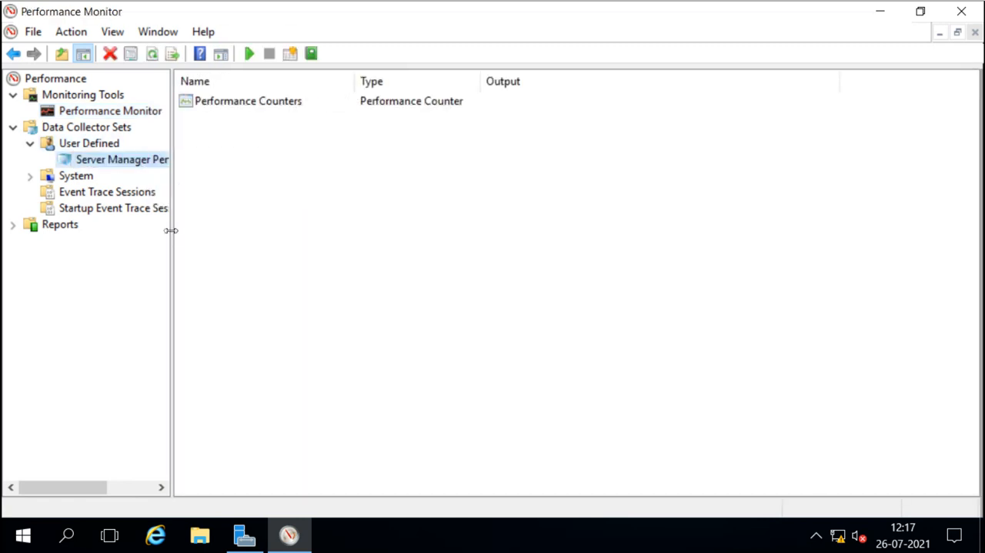
Widen the navigation pane and browse the System data collector sets: Active Directory Diagnostics, System Diagnostics and System Performance.
left_click_drag(171, 231, 275, 235)
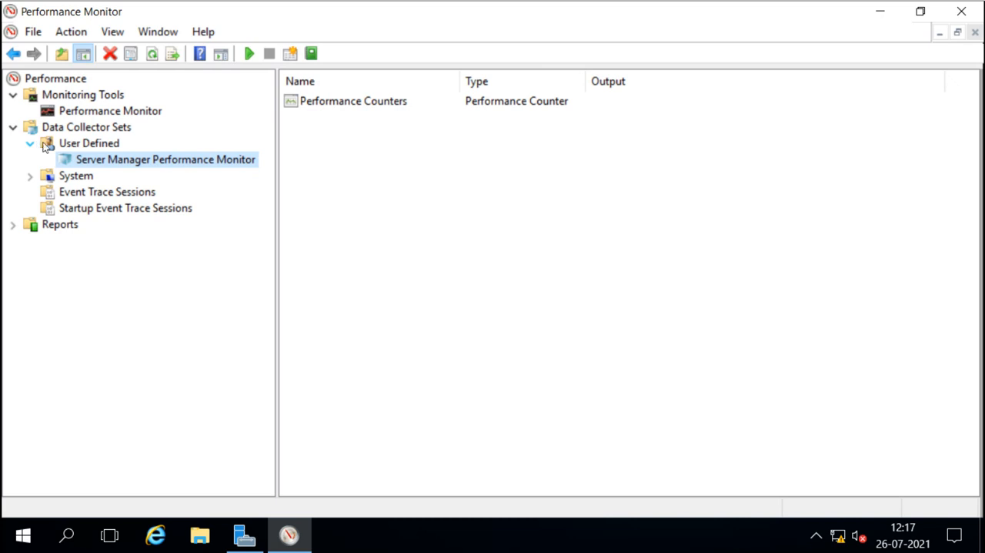
left_click(29, 176)
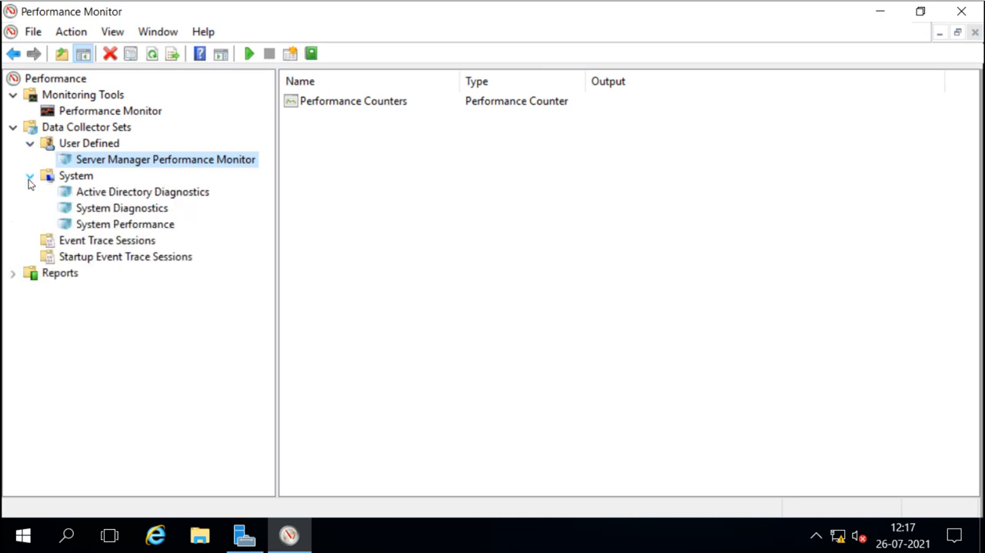
left_click(58, 177)
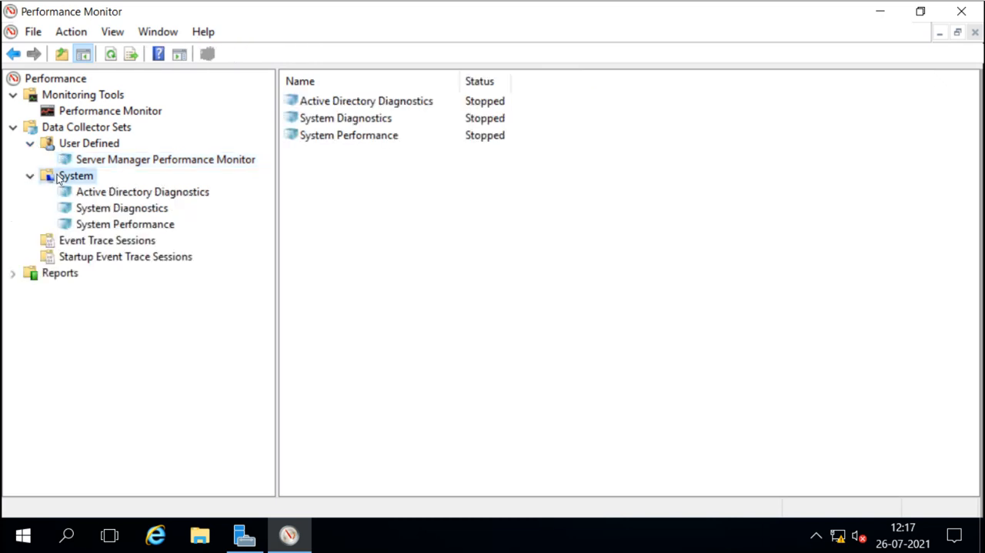
left_click(95, 193)
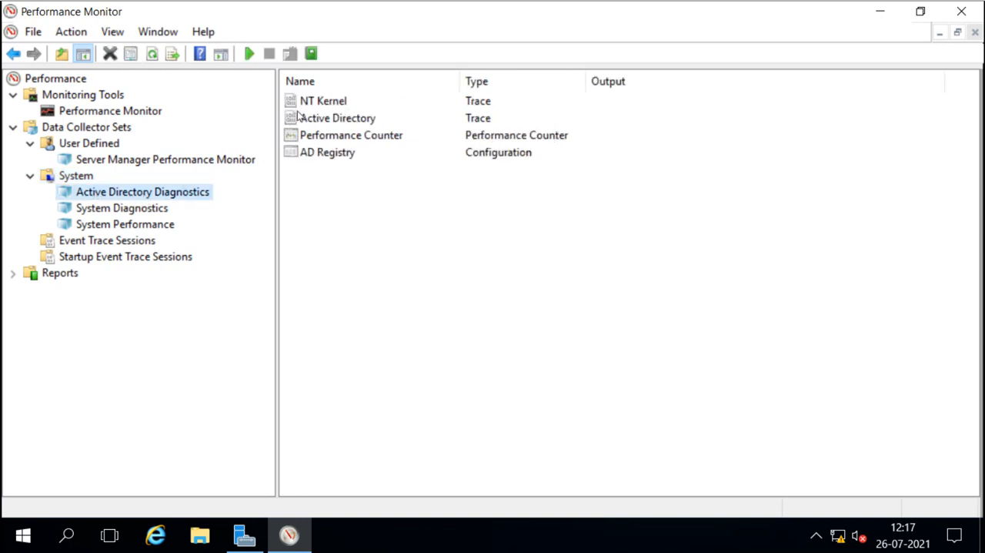
left_click(110, 211)
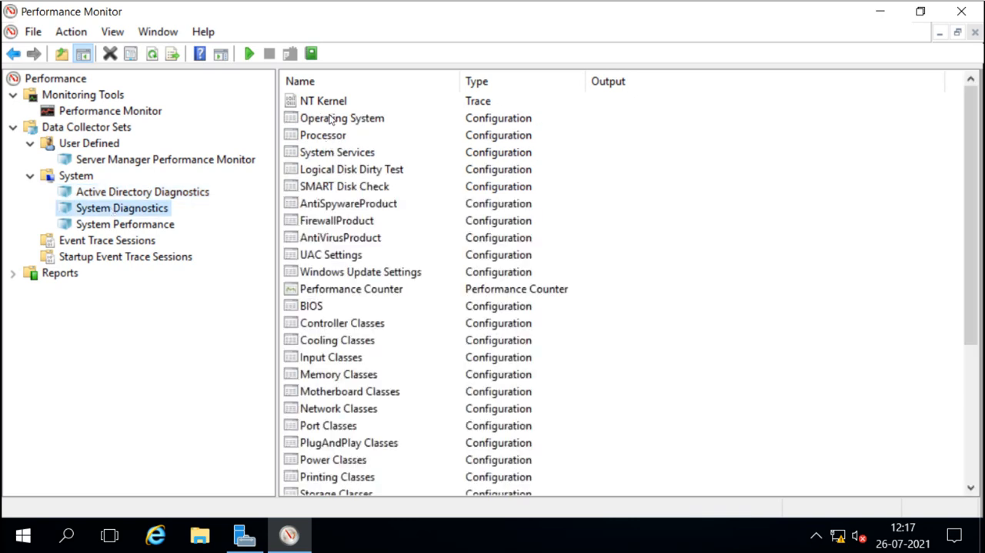
left_click(138, 224)
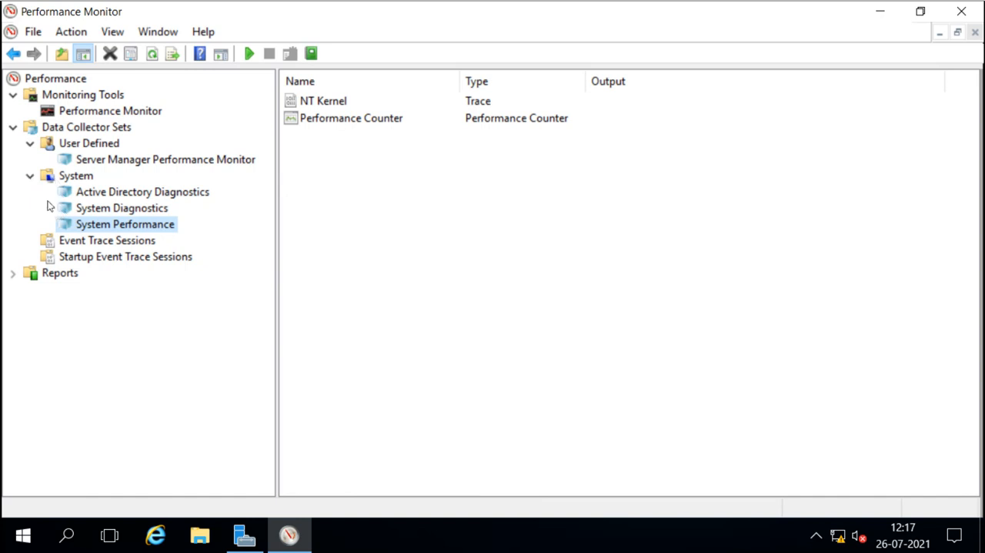
left_click(29, 175)
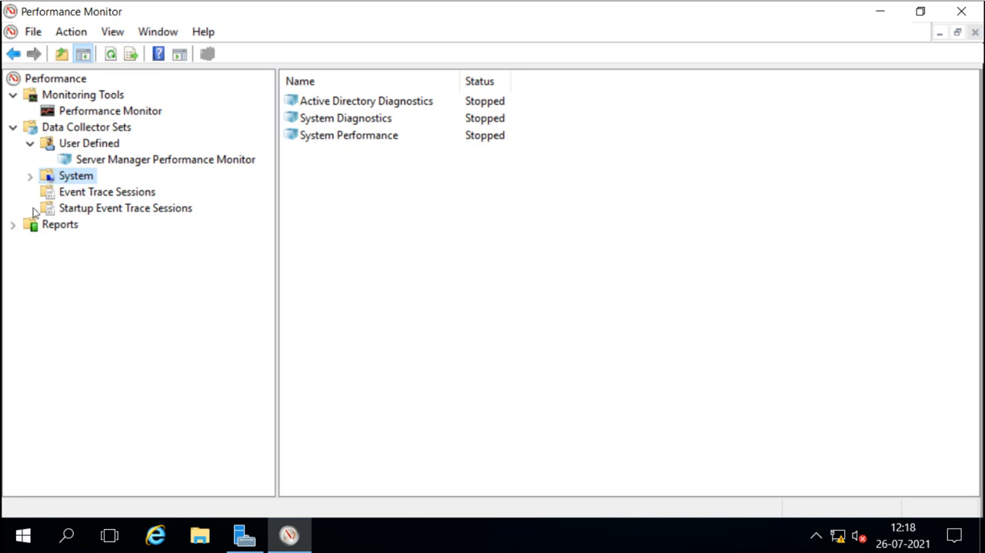
Expand the Reports tree and browse the Event Trace Sessions and Startup Event Trace Sessions lists.
left_click(13, 227)
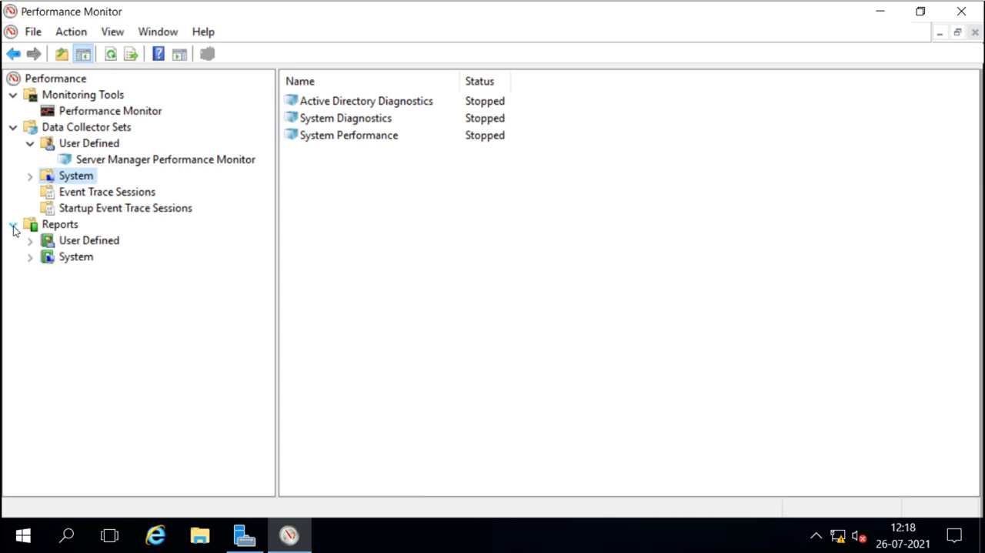
left_click(29, 241)
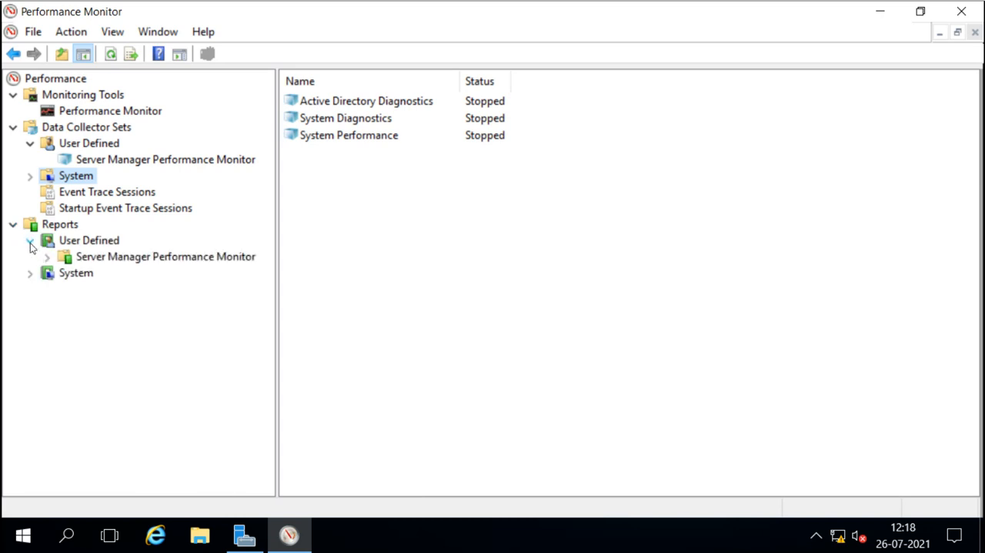
left_click(30, 274)
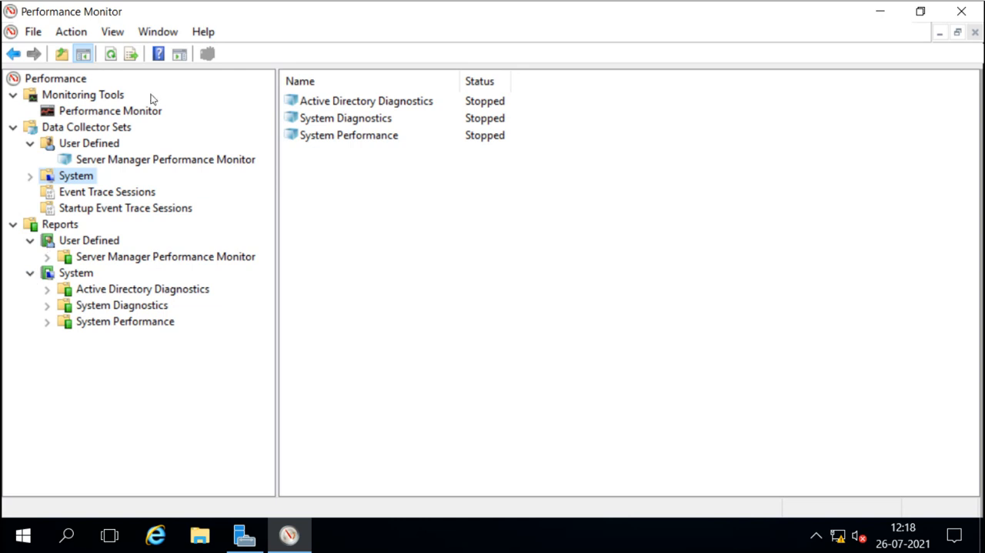
left_click(93, 194)
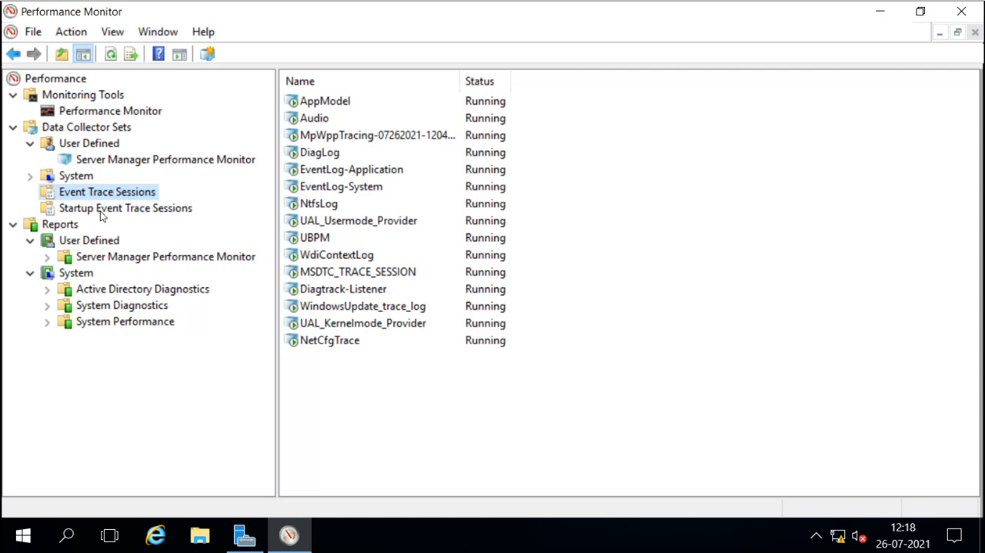
left_click(101, 212)
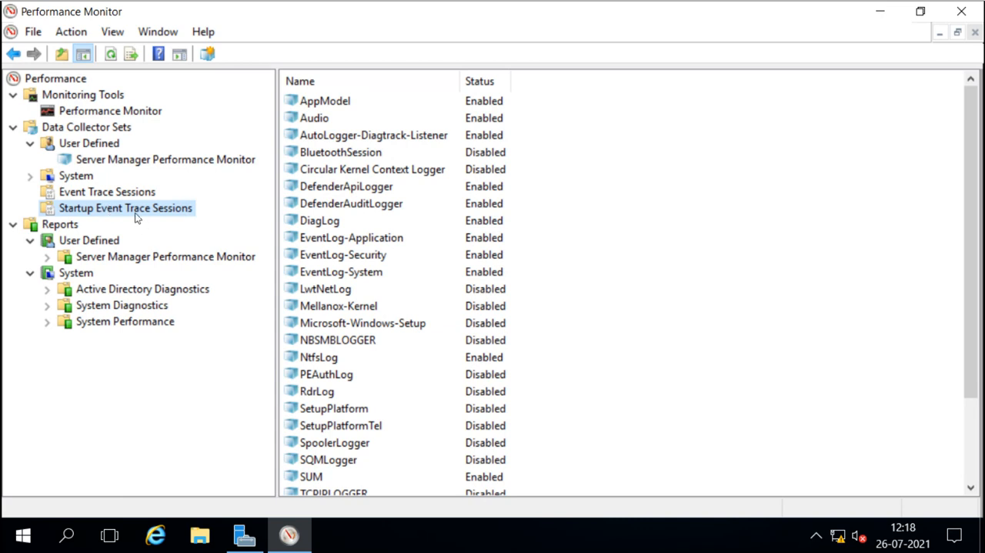
left_click(30, 176)
left_click(30, 176)
Open the Performance Monitor properties and review its General, Source and Data tabs.
left_click(138, 114)
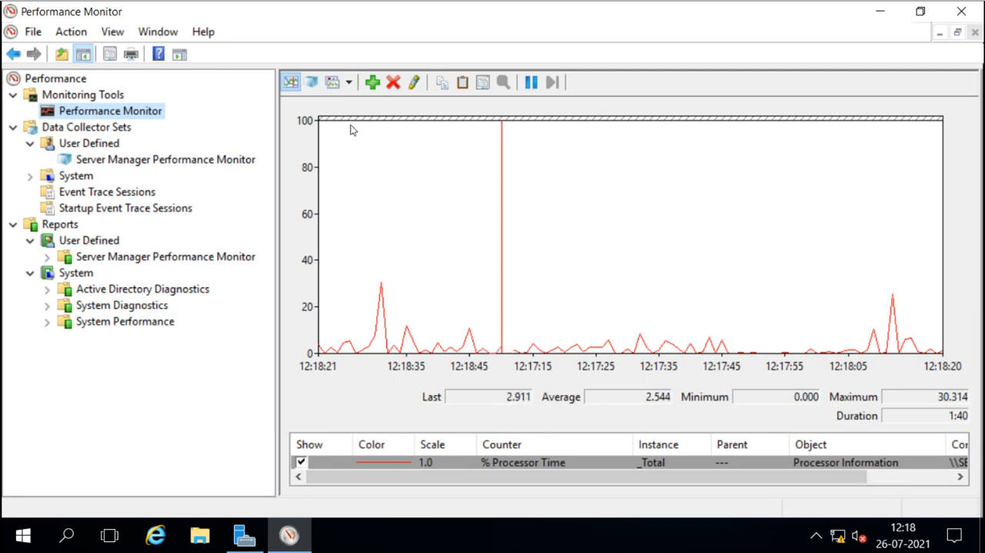
right_click(124, 113)
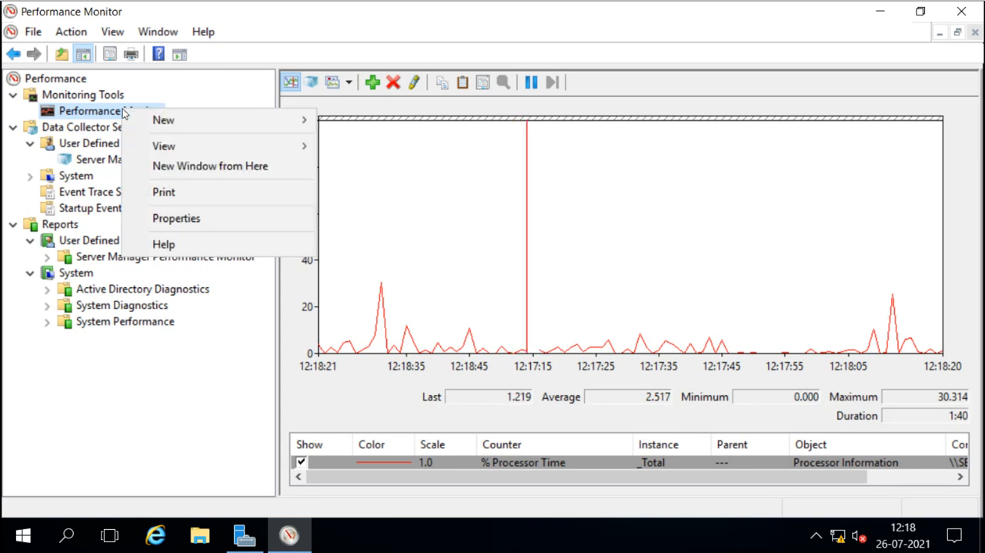
left_click(190, 219)
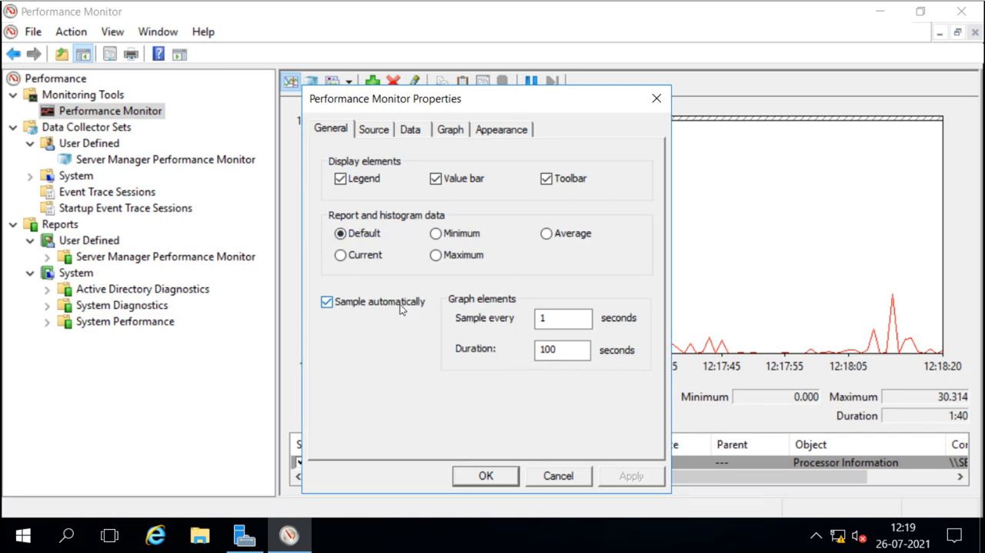
left_click(379, 132)
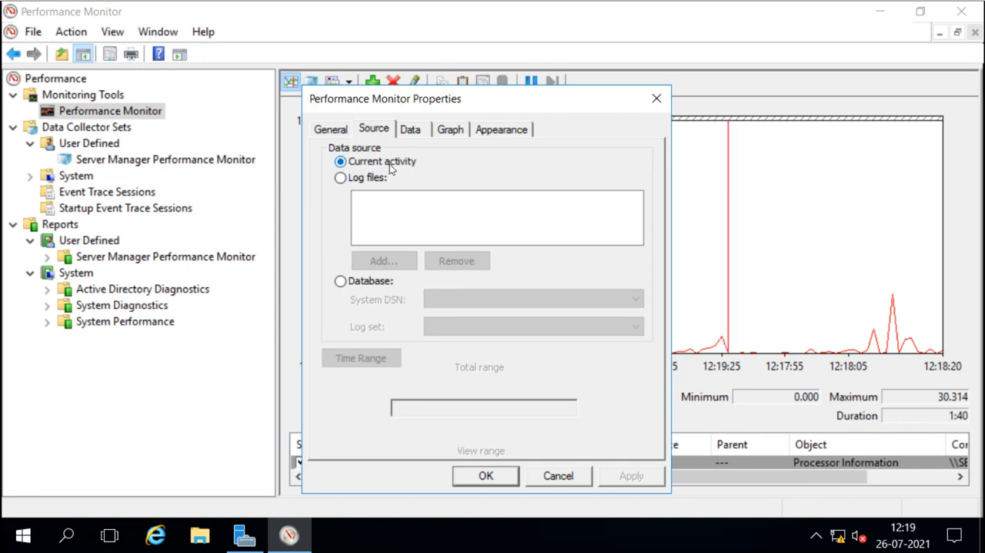
left_click(410, 130)
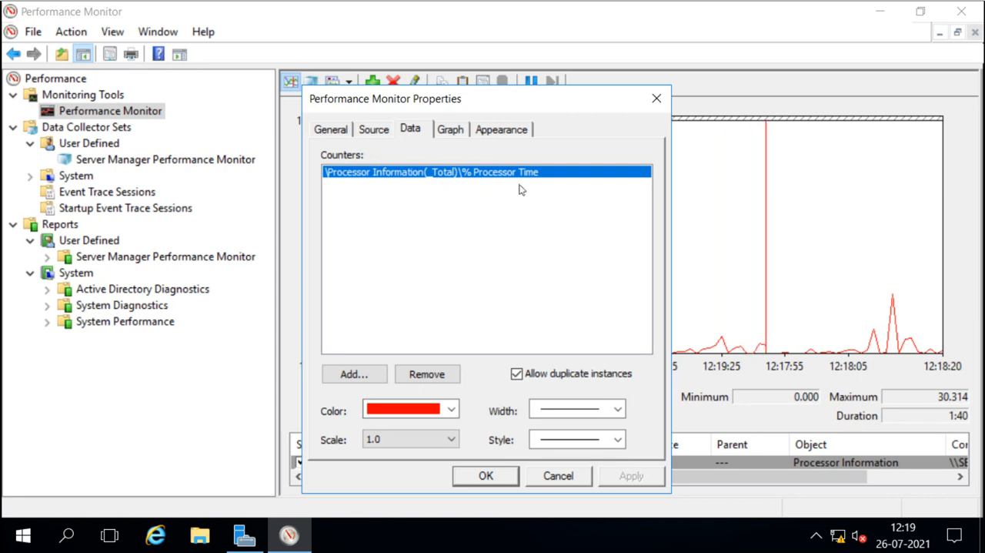
Add the Processor counter % Idle Time for the _Total instance to the graph's counters.
left_click(353, 374)
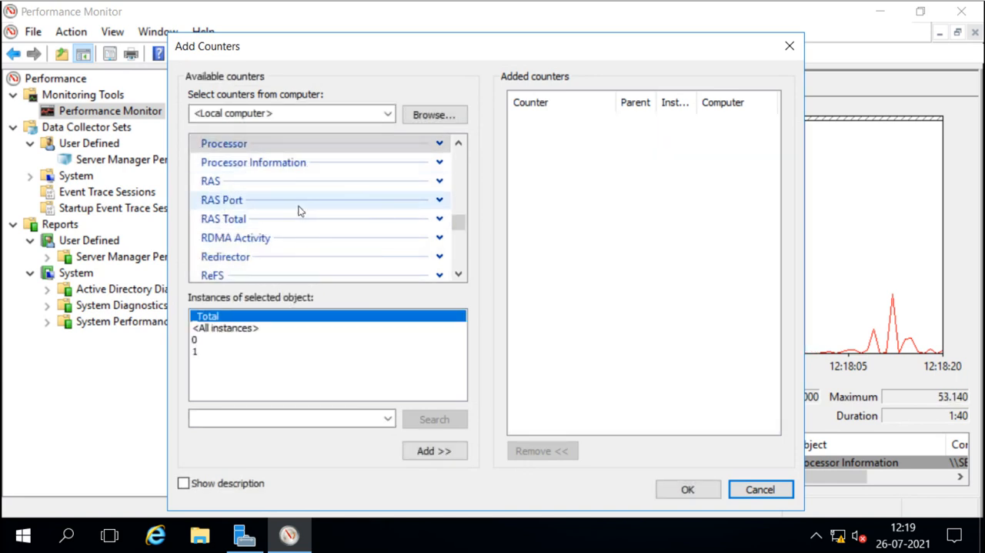
left_click(439, 144)
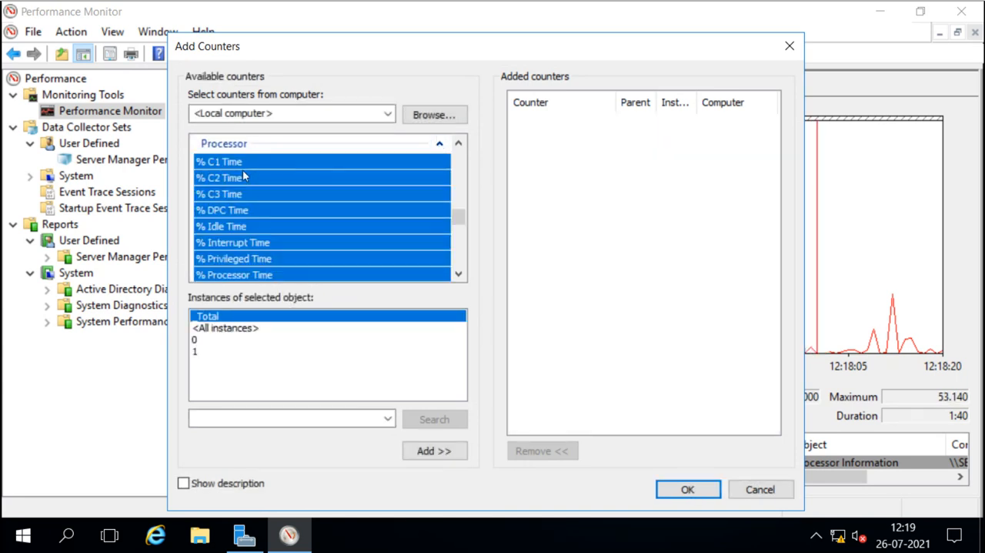
scroll(241, 232, "down", 2)
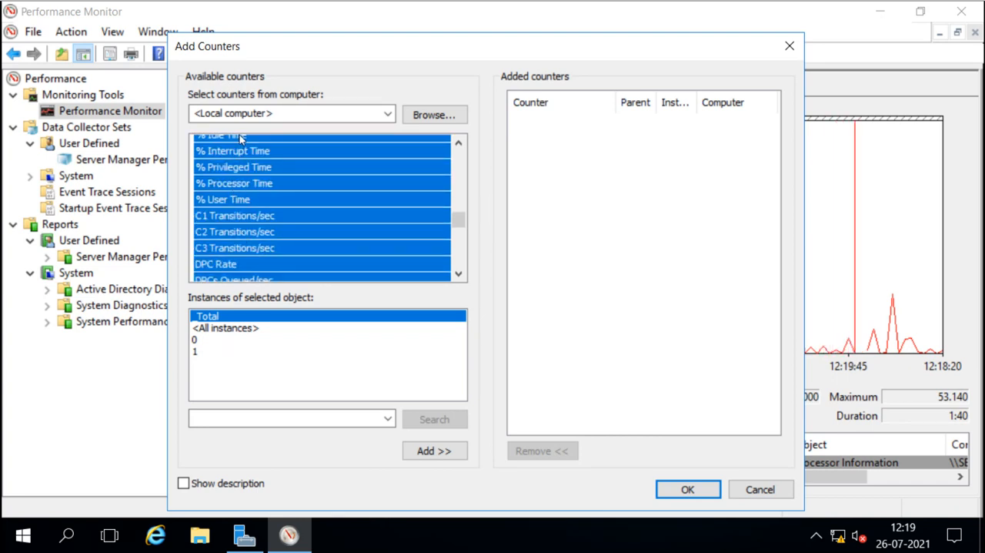
left_click(458, 142)
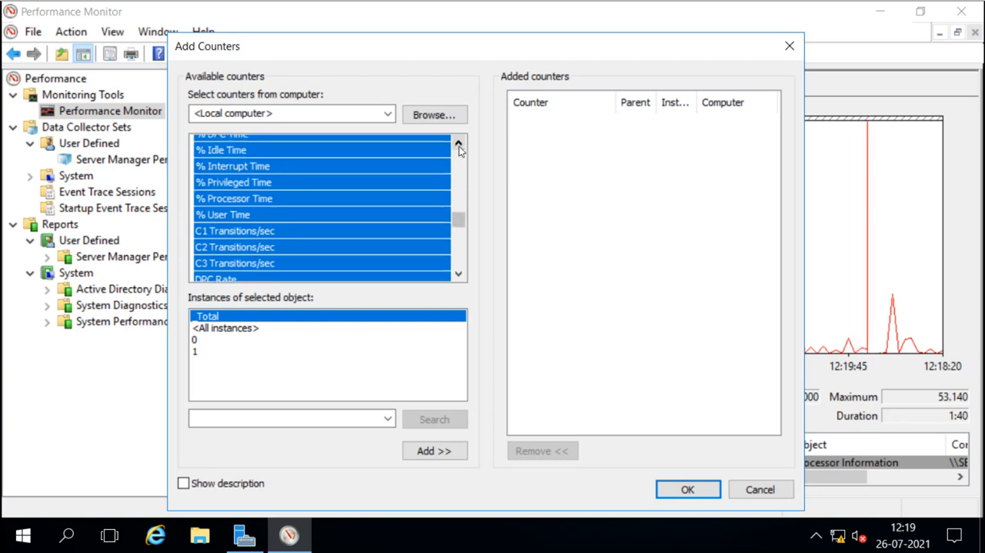
left_click(228, 155)
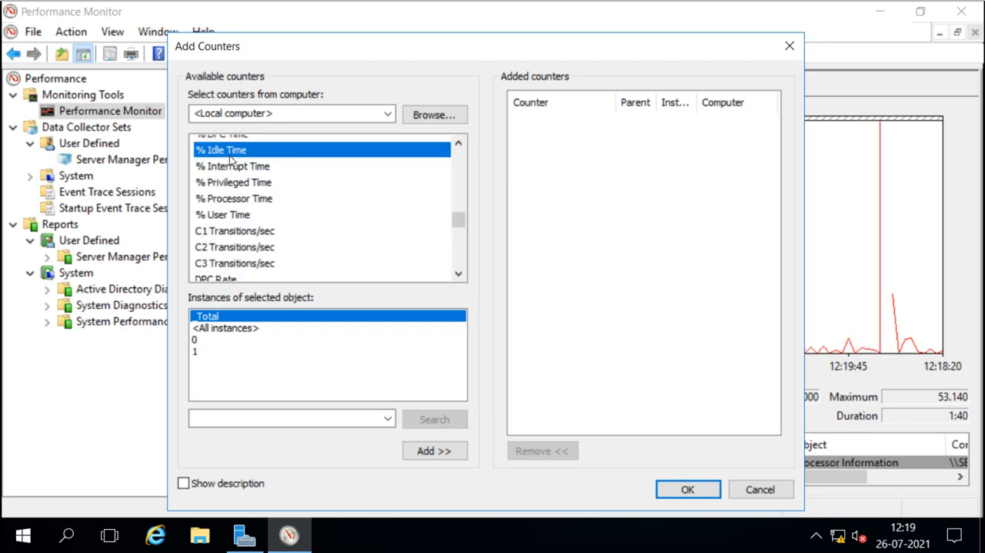
left_click(435, 451)
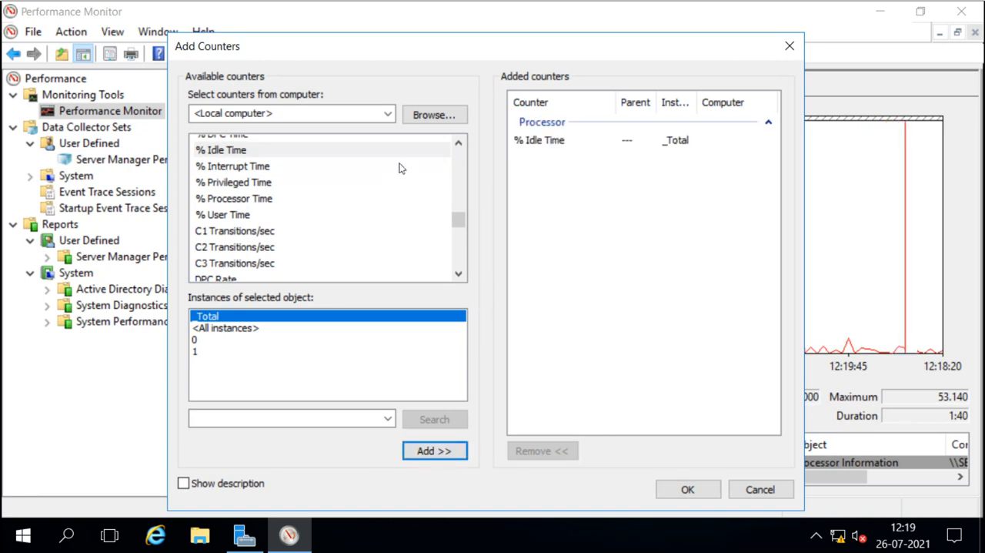
Add the Memory counter Available MBytes to the counters.
left_click_drag(457, 219, 458, 153)
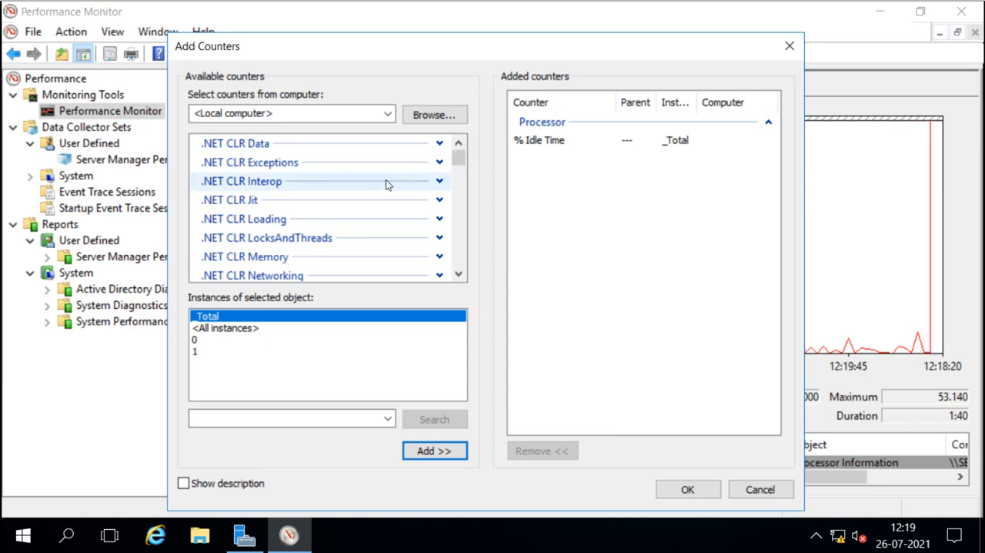
scroll(386, 179, "down", 6)
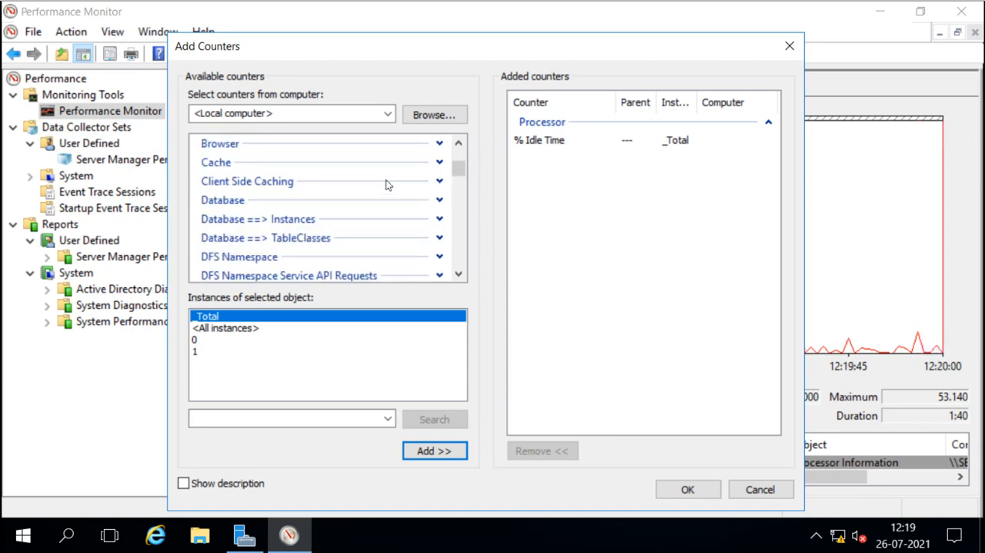
scroll(385, 179, "down", 4)
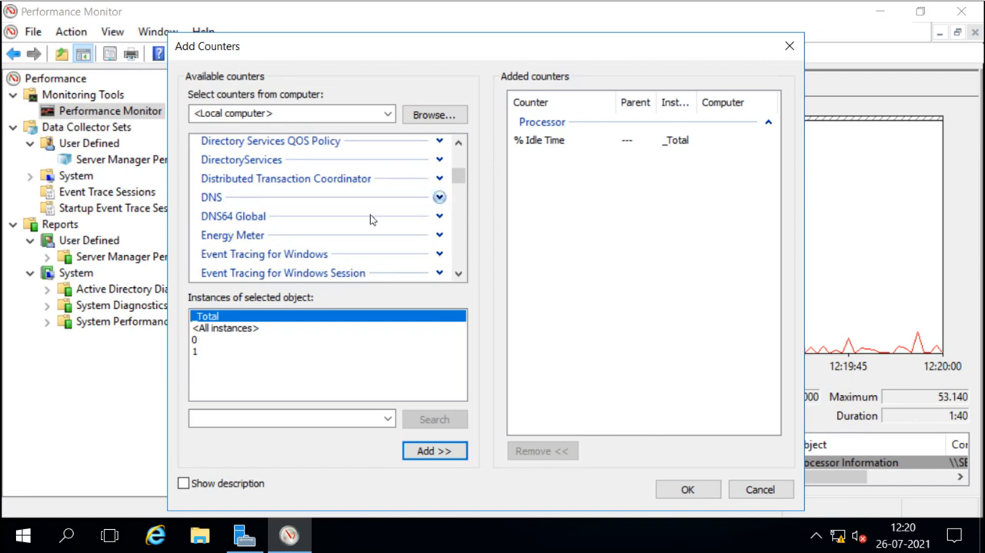
scroll(368, 222, "down", 2)
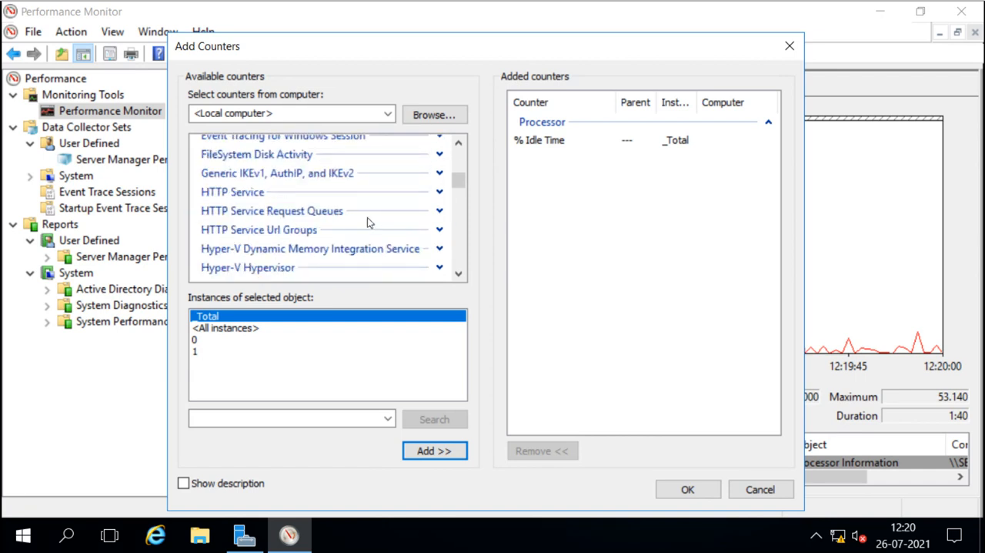
scroll(369, 223, "down", 2)
scroll(368, 222, "down", 3)
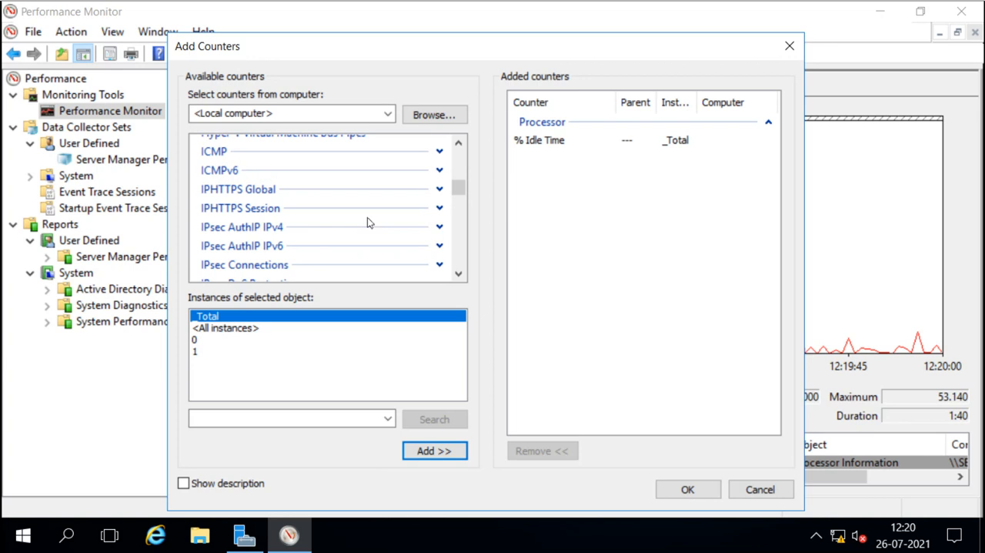
scroll(367, 222, "down", 6)
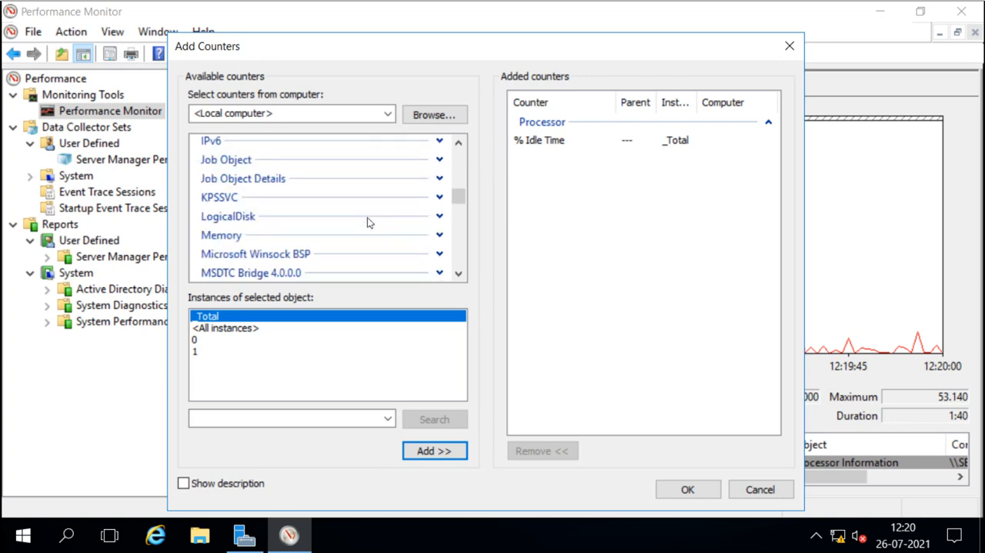
left_click(440, 236)
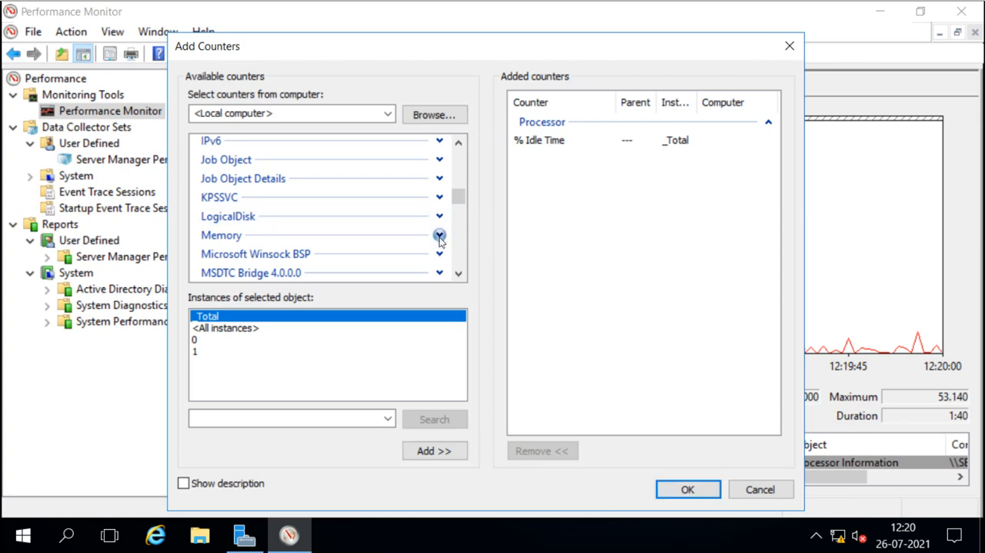
left_click(244, 273)
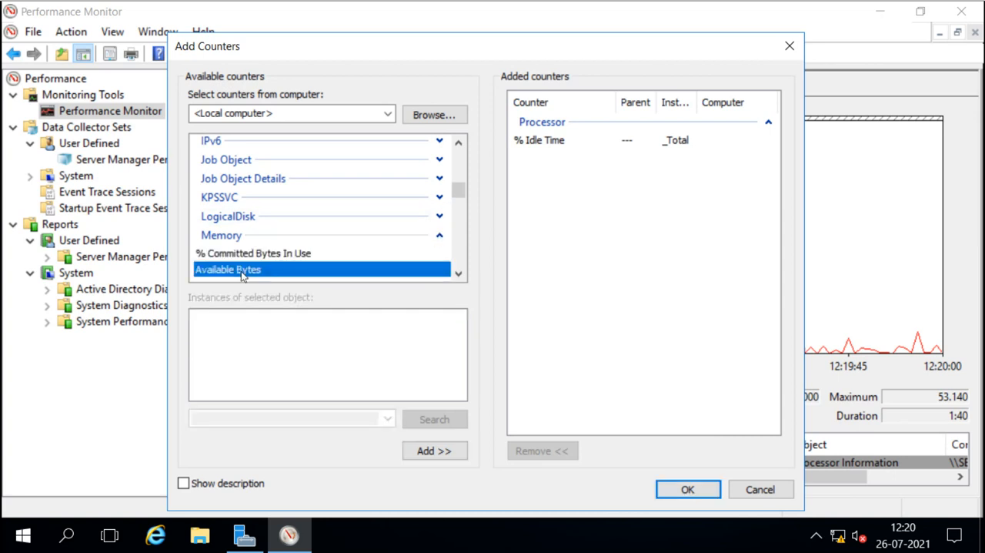
left_click(458, 274)
left_click(458, 274)
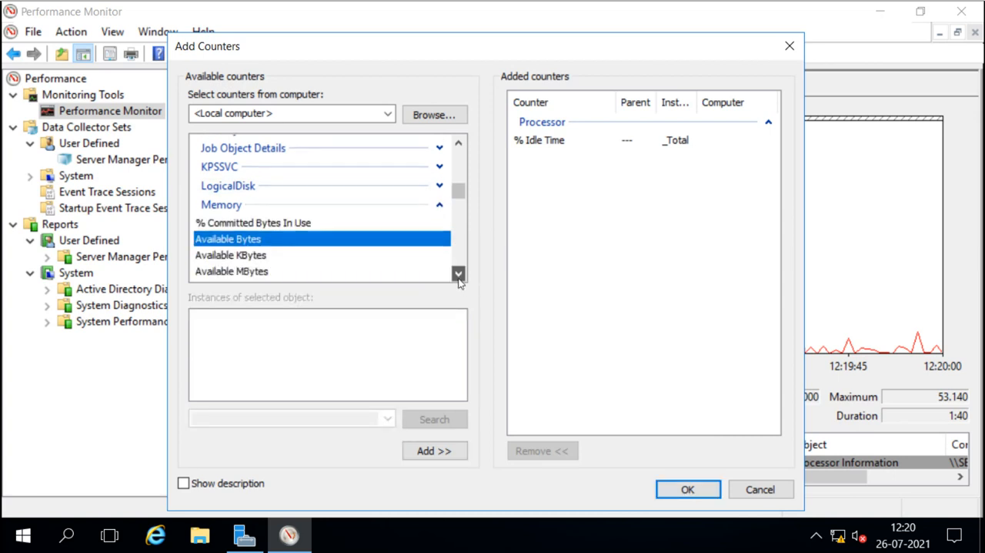
left_click(458, 274)
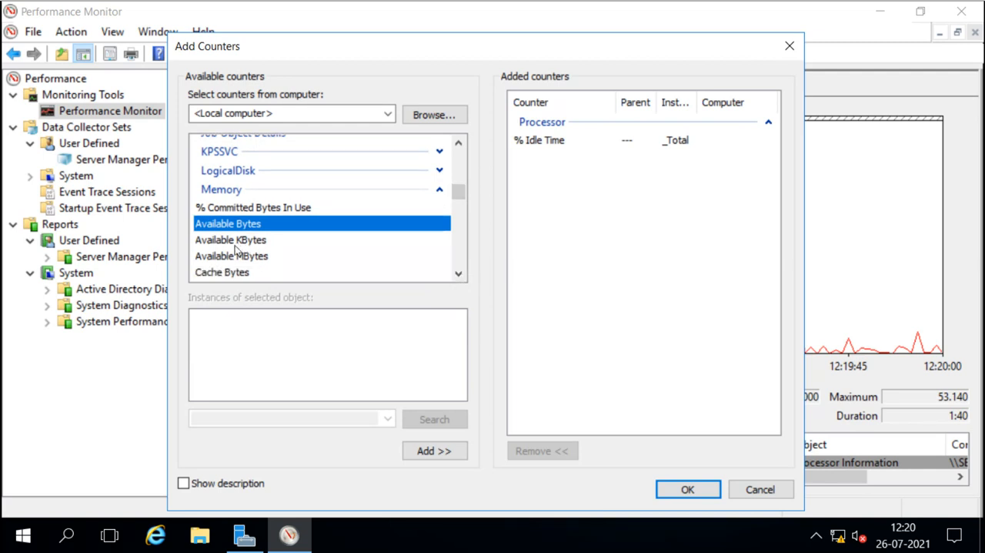
left_click(235, 258)
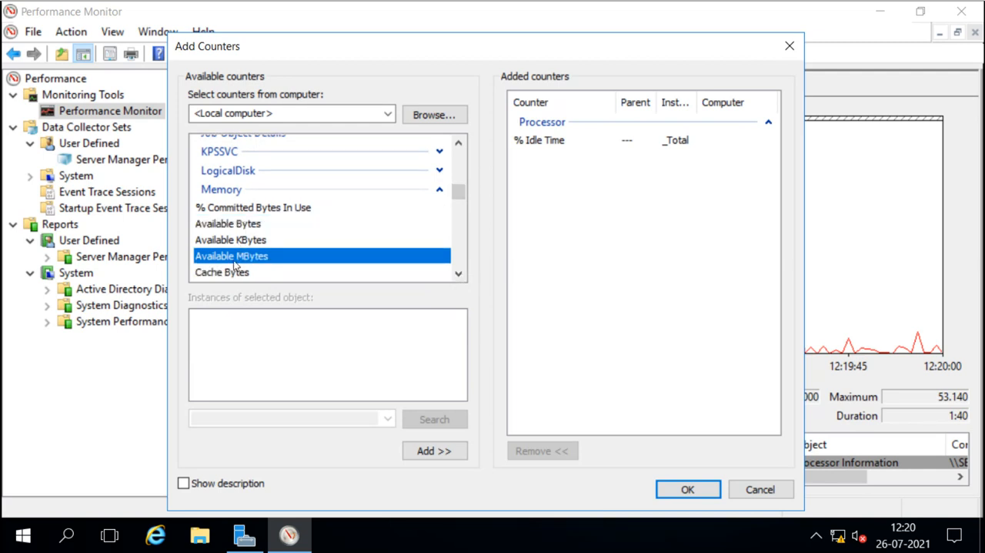
left_click(447, 452)
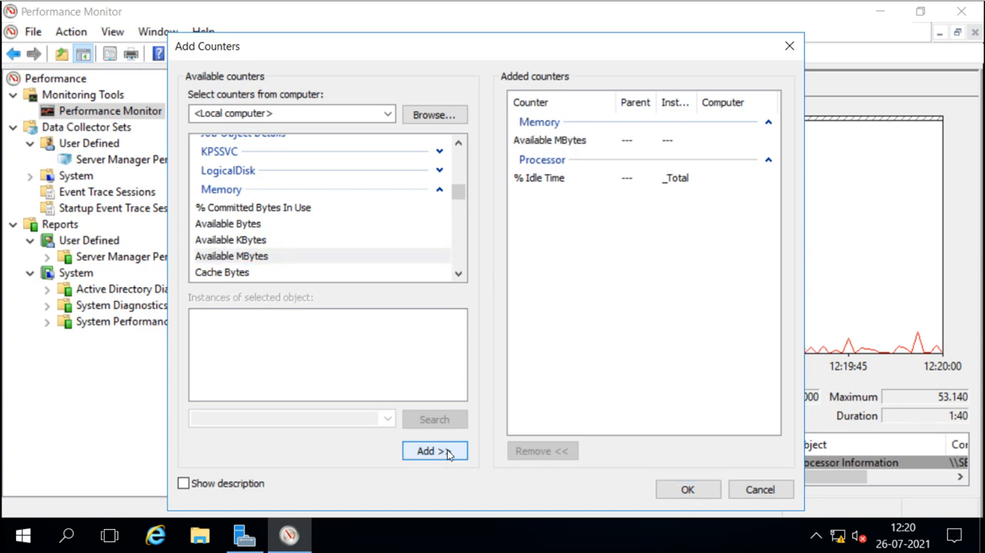
Scroll through the remaining Memory counters and the available counter objects down to the network objects.
left_click(458, 273)
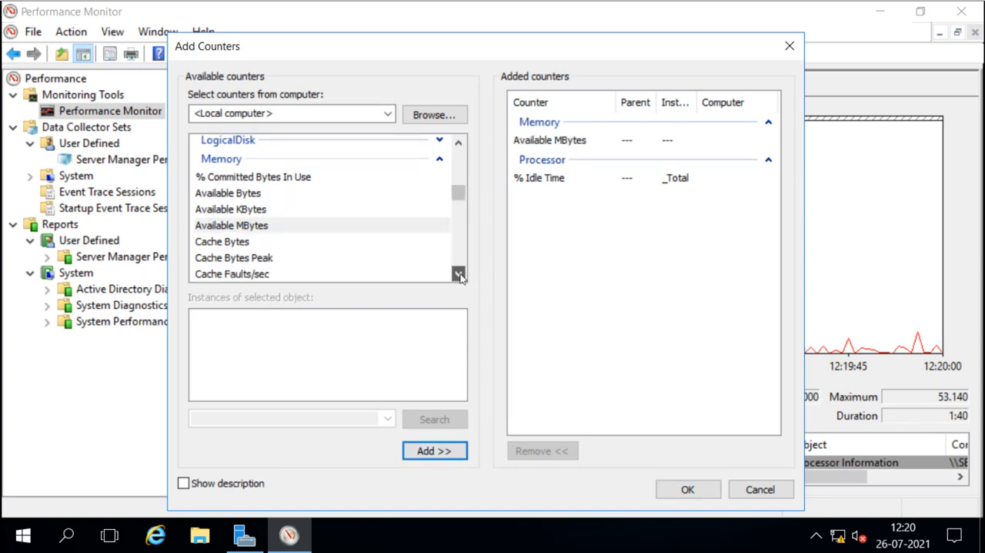
left_click(459, 276)
left_click(460, 275)
left_click(460, 275)
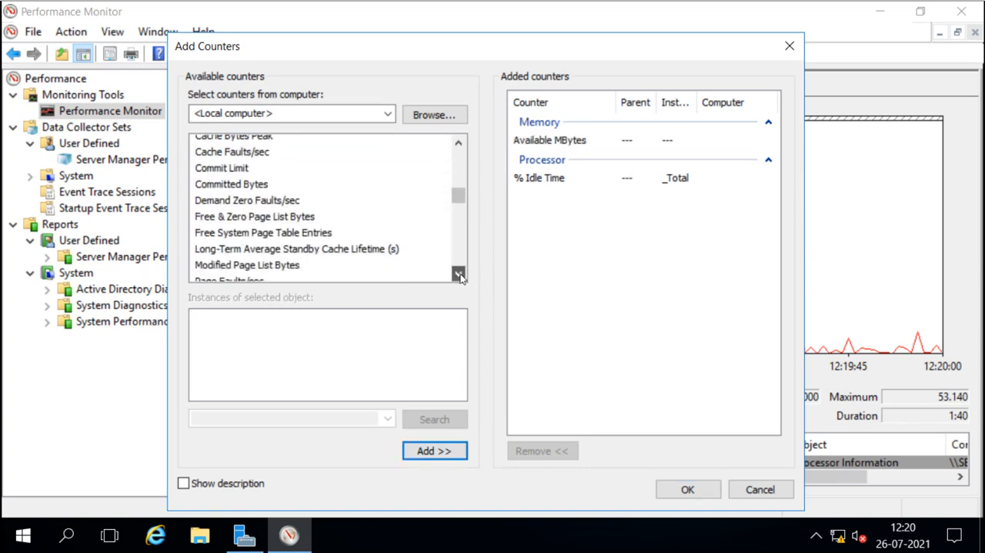
left_click(459, 276)
left_click(460, 276)
left_click(459, 275)
left_click(460, 276)
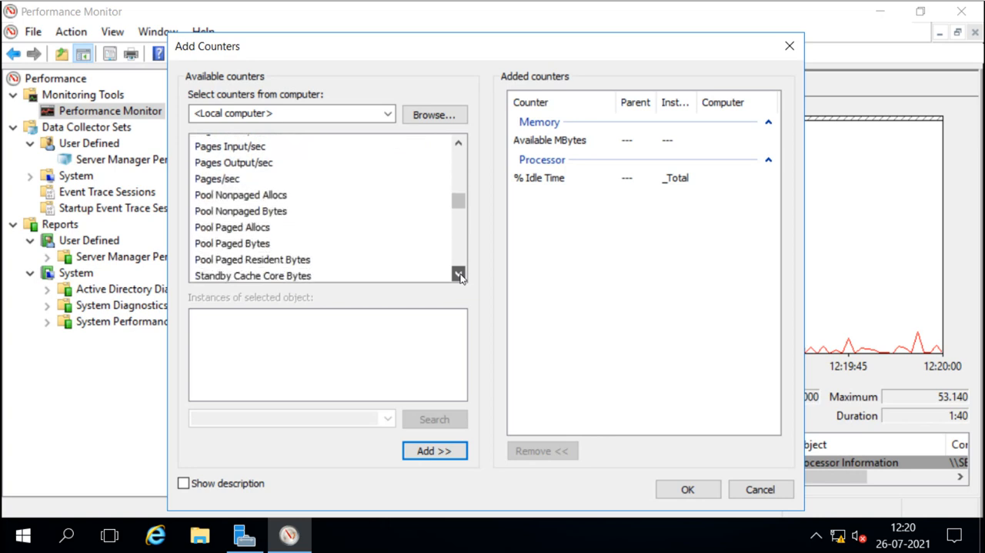
left_click(459, 275)
left_click(460, 276)
left_click(460, 275)
left_click(460, 276)
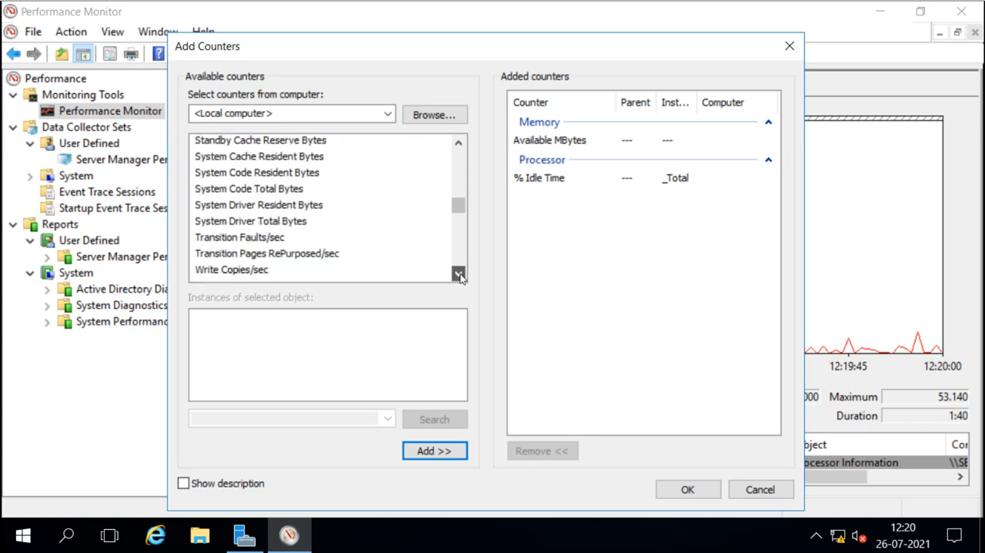
left_click(460, 276)
left_click(459, 275)
left_click(460, 276)
left_click(460, 275)
left_click(459, 275)
left_click(459, 275)
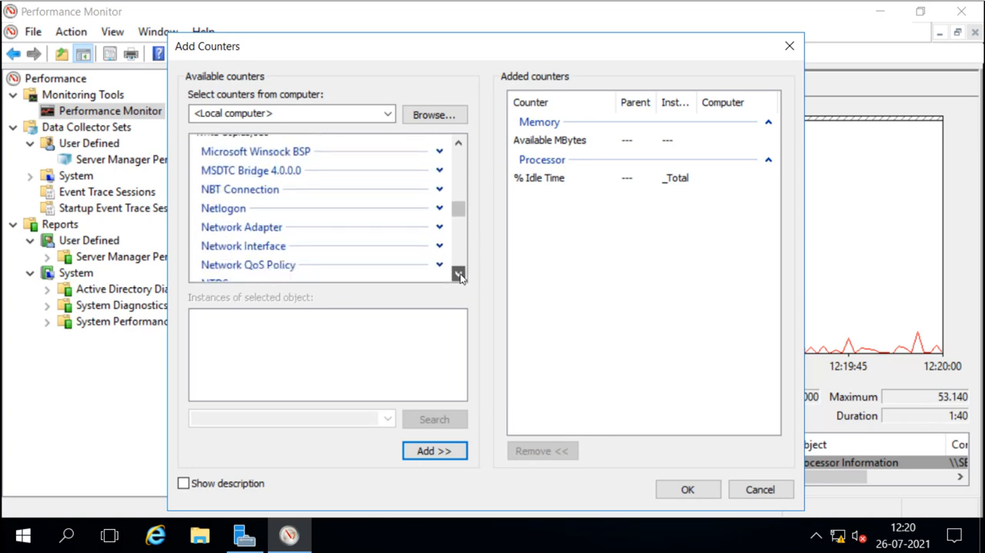
left_click(459, 275)
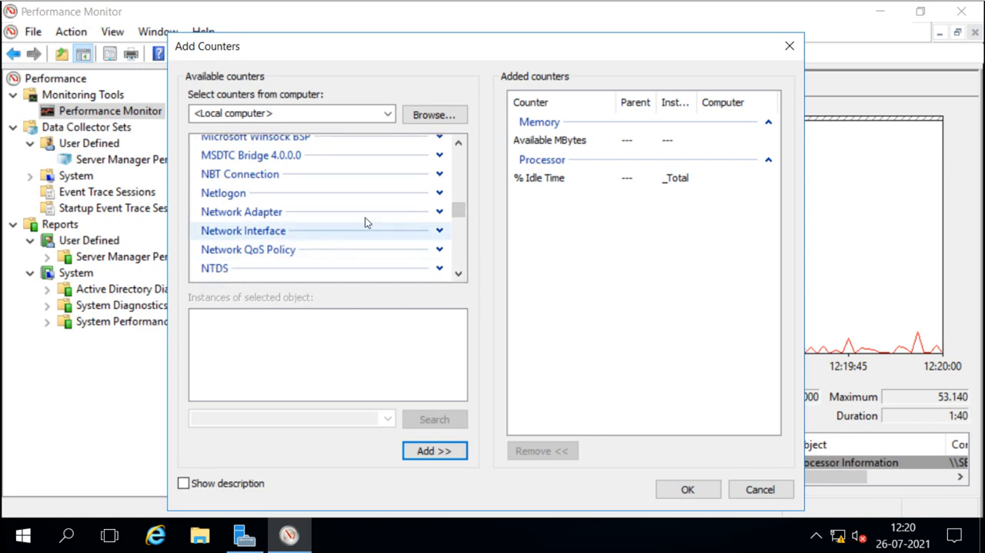
Add the Network Adapter counter Current Bandwidth for all instances to the added counters.
left_click(438, 212)
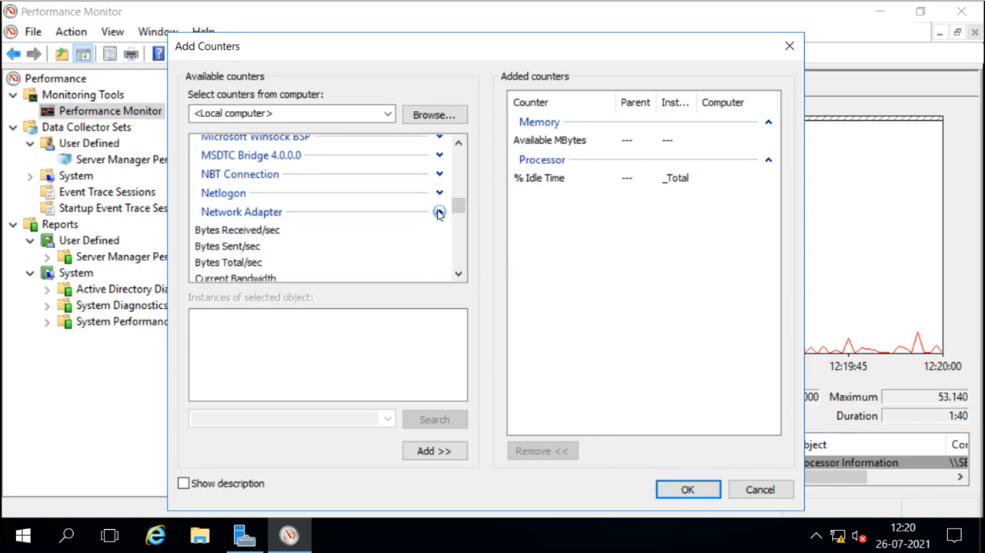
left_click(459, 273)
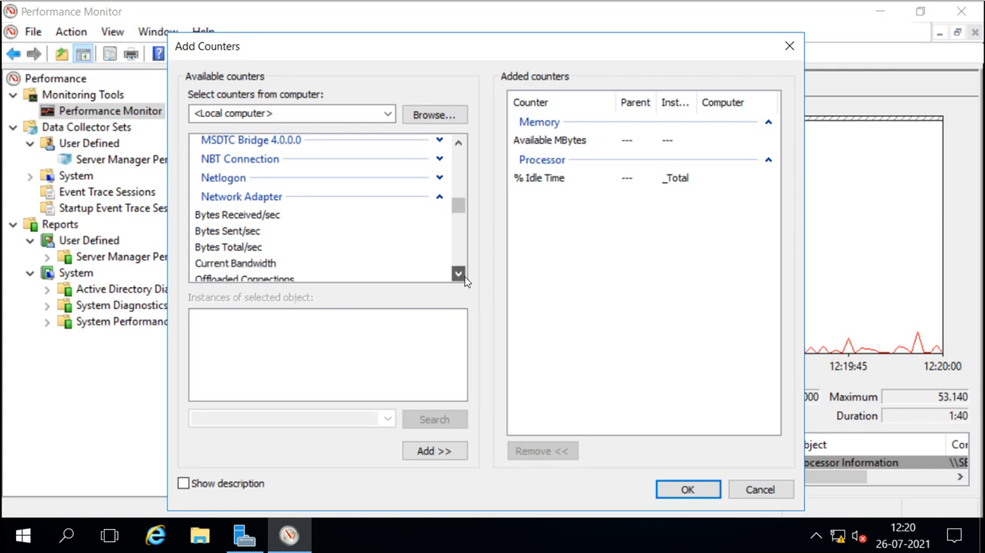
left_click(459, 273)
left_click(239, 250)
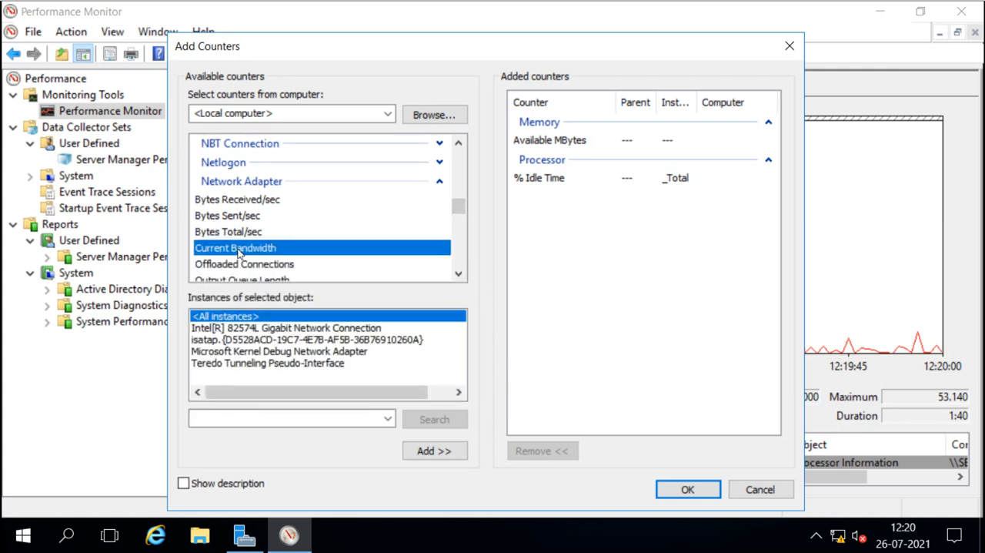
left_click(431, 450)
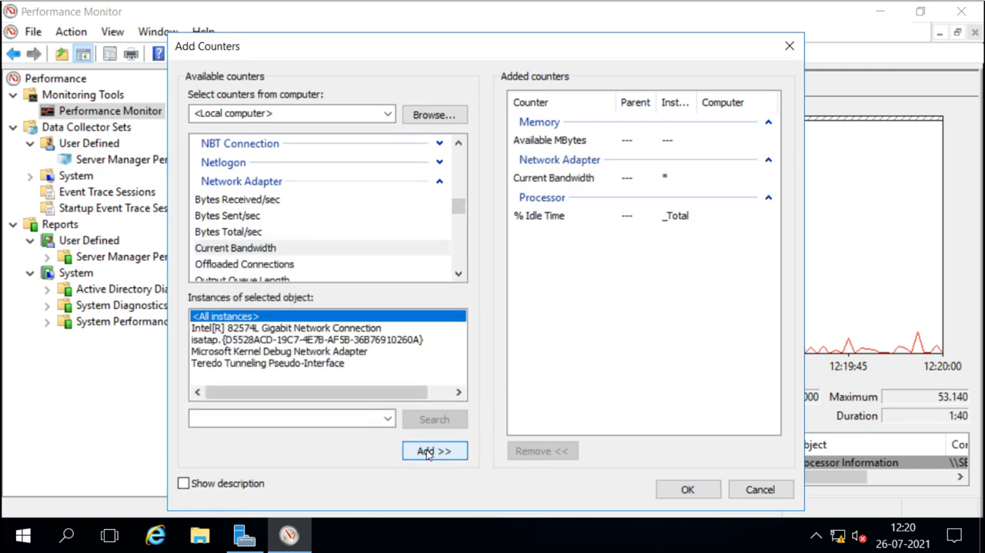
Scroll through the remaining Network Adapter counters and the following counter objects.
left_click(459, 274)
left_click(458, 275)
left_click(459, 274)
left_click(458, 275)
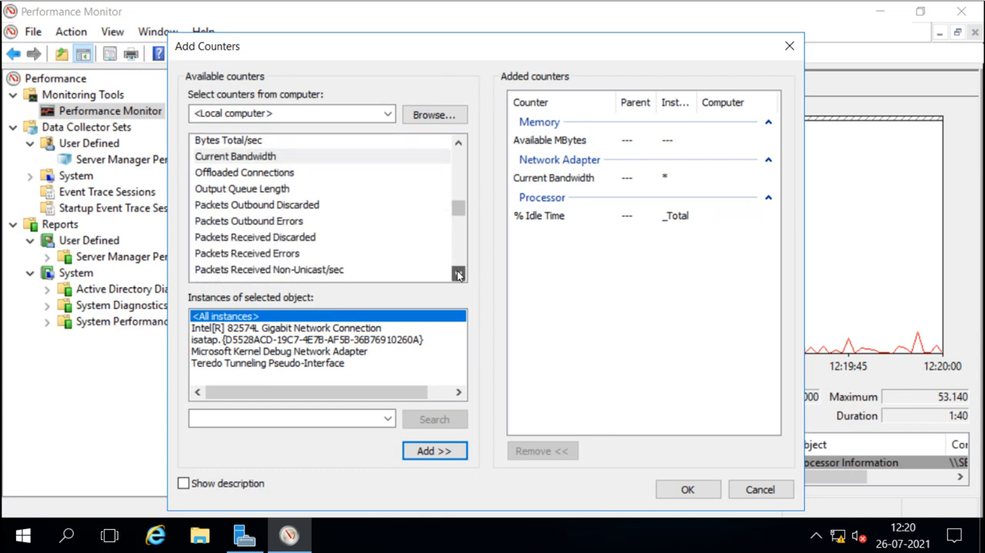
left_click(459, 275)
left_click(458, 275)
left_click(459, 274)
left_click(459, 275)
left_click(459, 275)
left_click(459, 275)
left_click(459, 275)
left_click(458, 275)
left_click(458, 275)
left_click(459, 274)
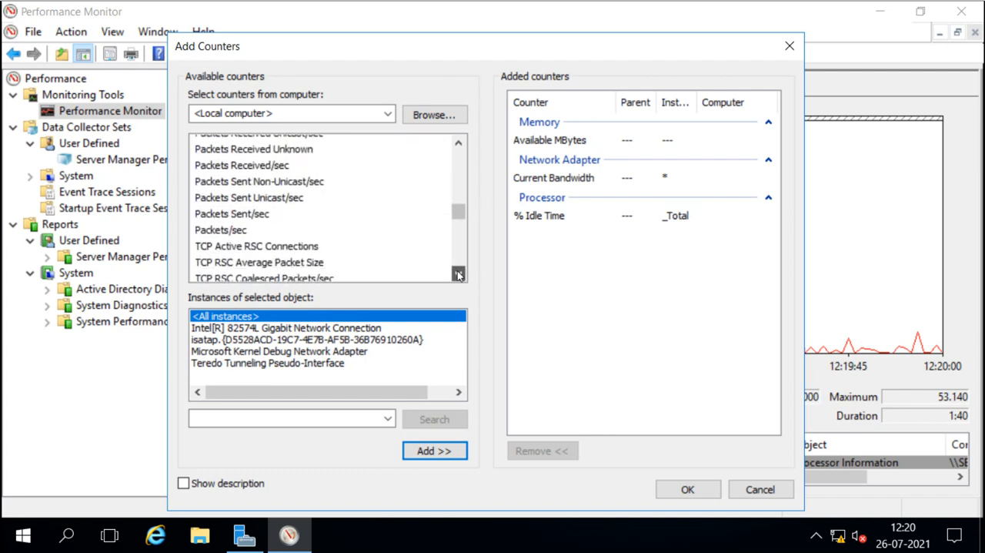
left_click(459, 275)
left_click(459, 275)
left_click(459, 275)
left_click(459, 275)
left_click(459, 274)
left_click(459, 275)
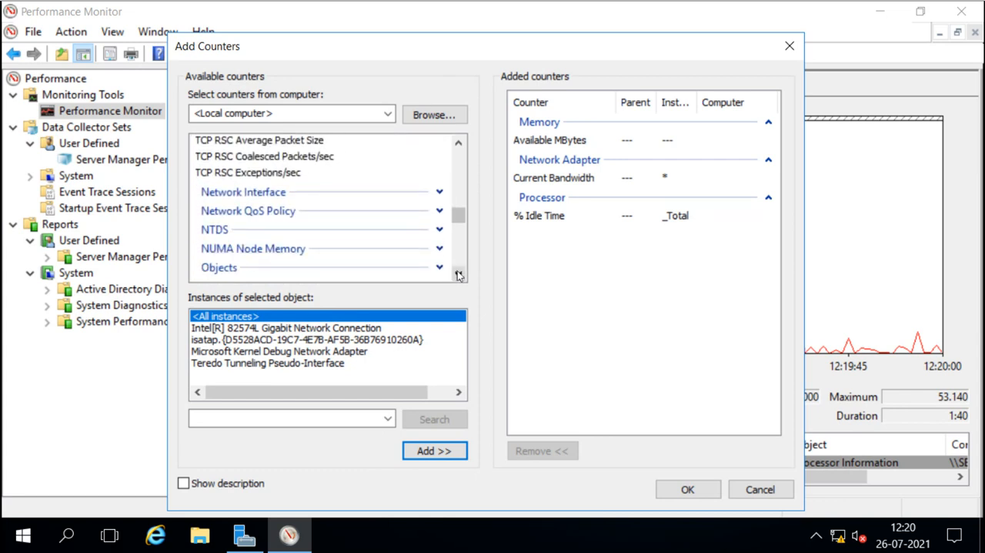
left_click(459, 274)
left_click(458, 275)
left_click(459, 275)
left_click(459, 274)
left_click(458, 275)
left_click(459, 275)
left_click(459, 275)
left_click(459, 275)
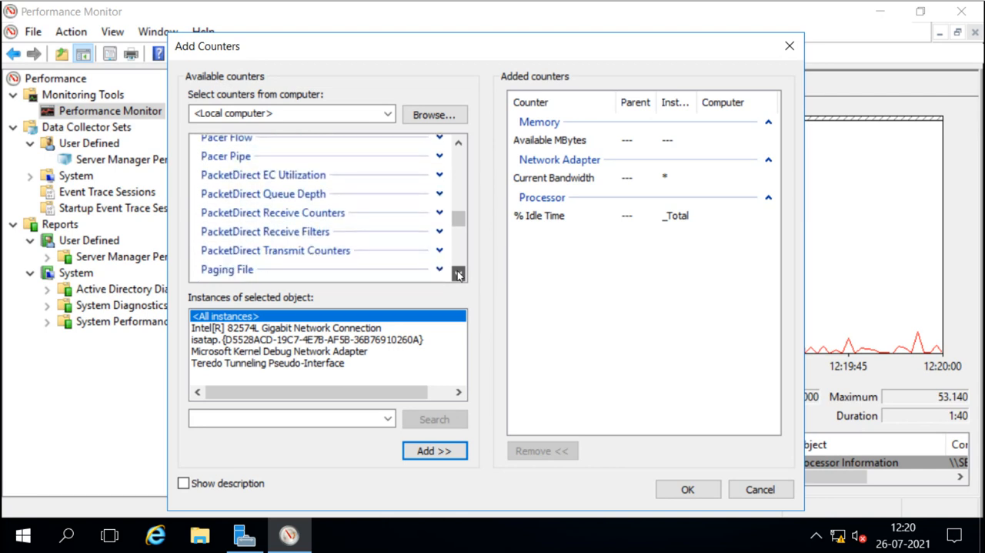
left_click(459, 275)
left_click(458, 275)
left_click(459, 275)
left_click(459, 274)
left_click(458, 275)
left_click(458, 275)
left_click(458, 275)
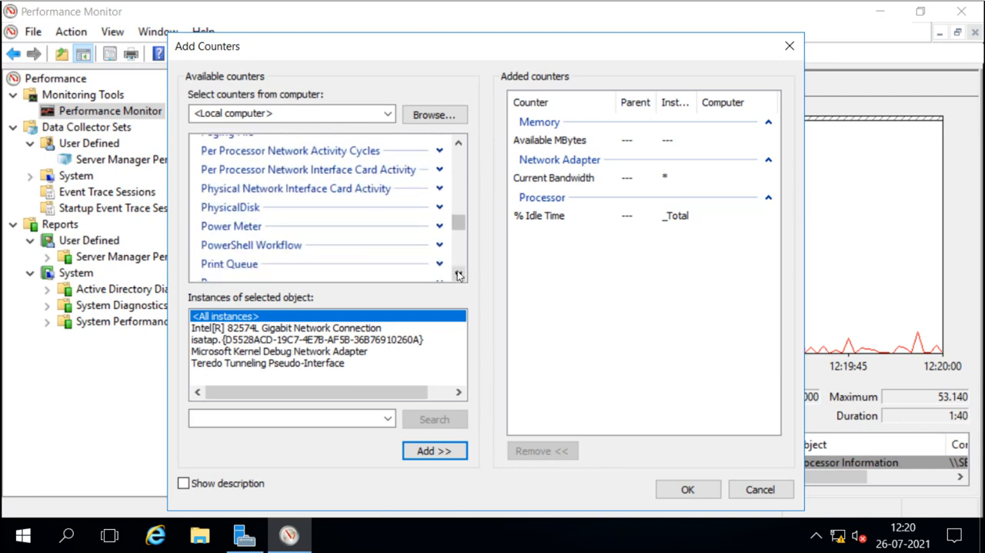
Expand the PhysicalDisk object and scroll through its counters.
left_click(439, 207)
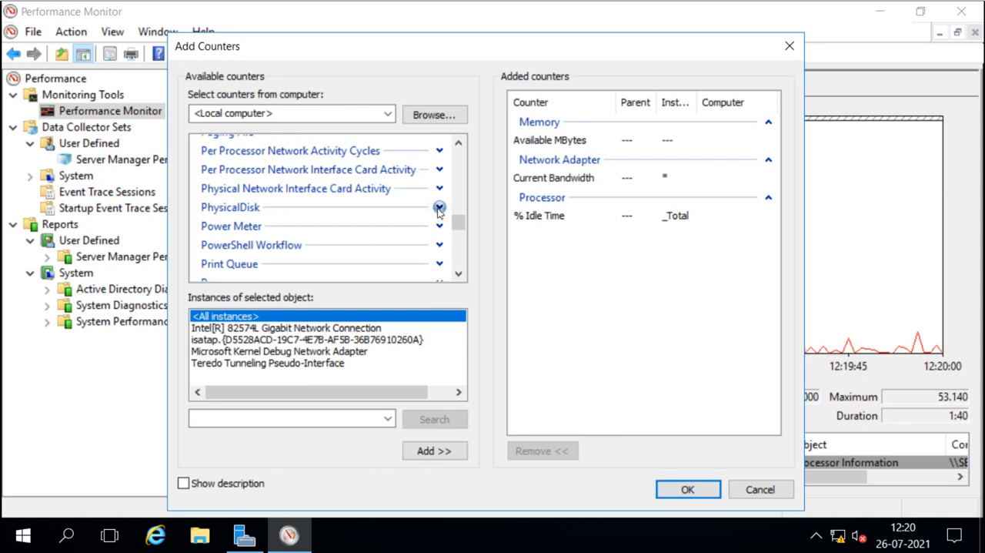
left_click(458, 275)
left_click(458, 275)
left_click(458, 275)
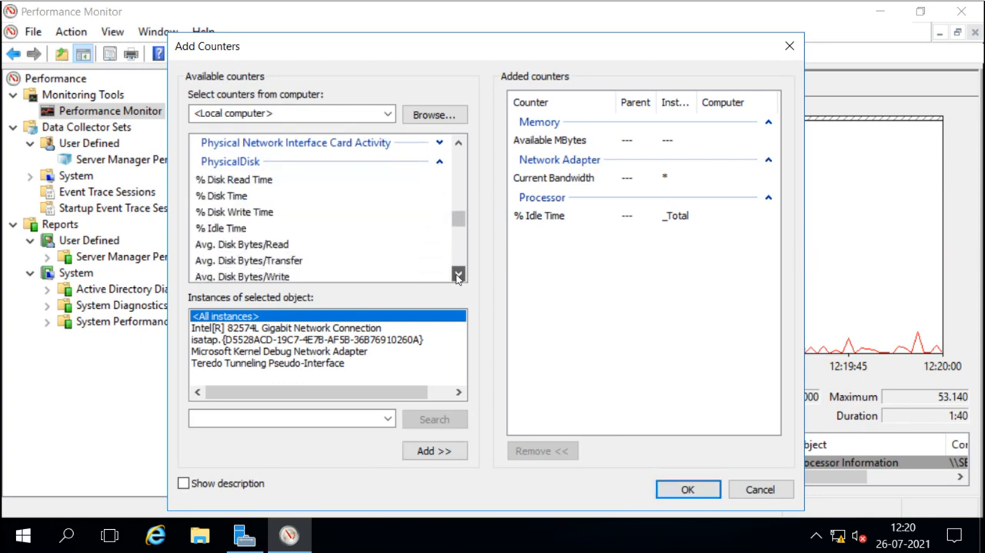
left_click(458, 275)
left_click(458, 275)
left_click(458, 275)
left_click(458, 275)
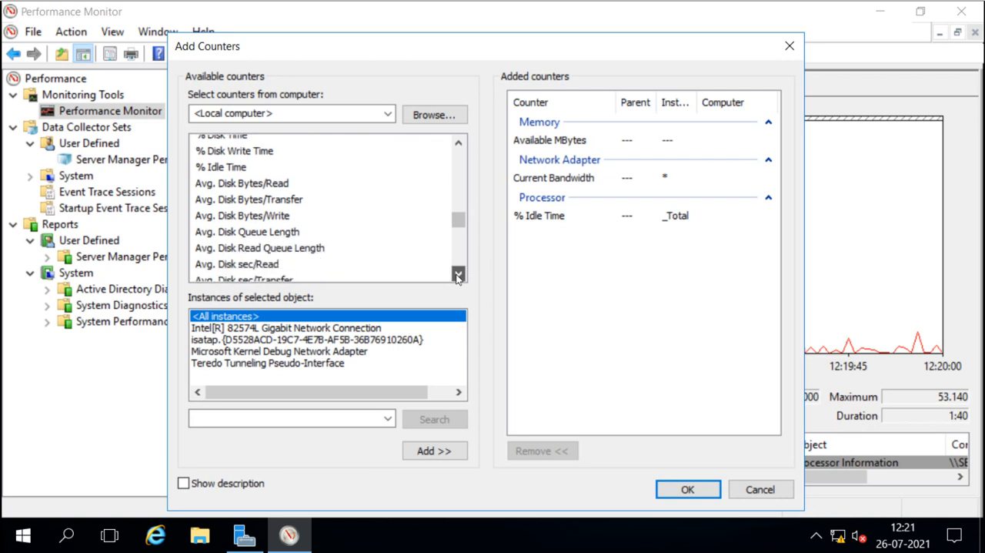
left_click(458, 275)
left_click(458, 274)
left_click(458, 275)
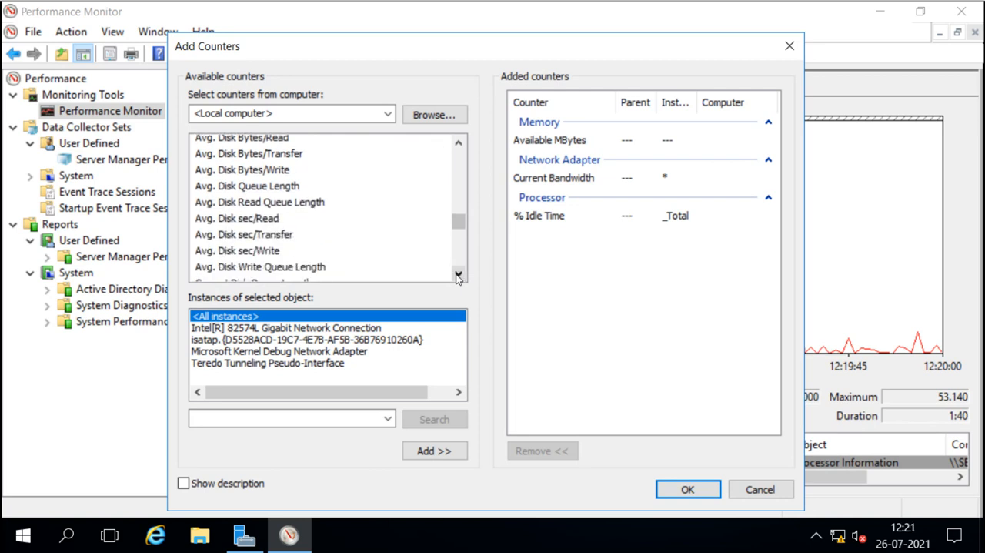
left_click(458, 275)
scroll(457, 277, "down", 1)
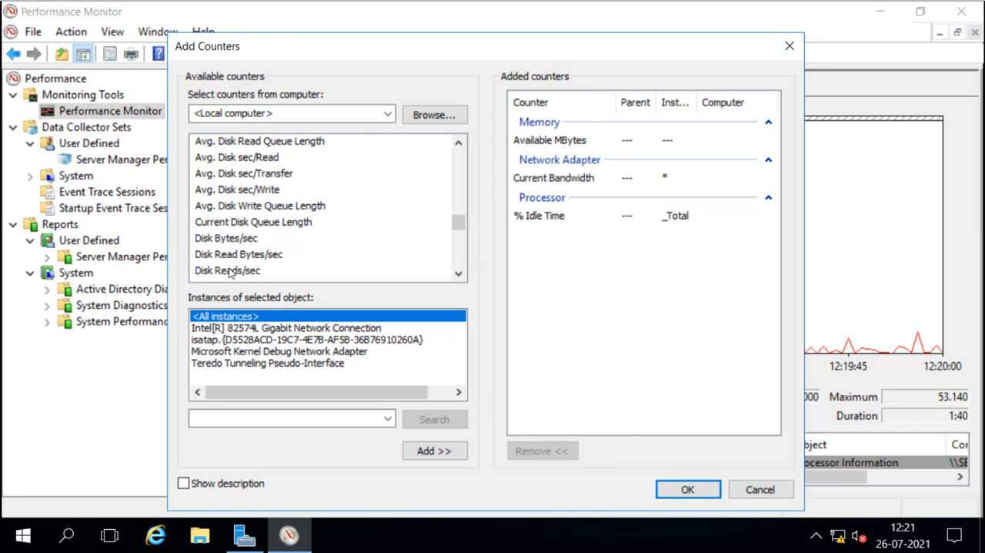
left_click(458, 274)
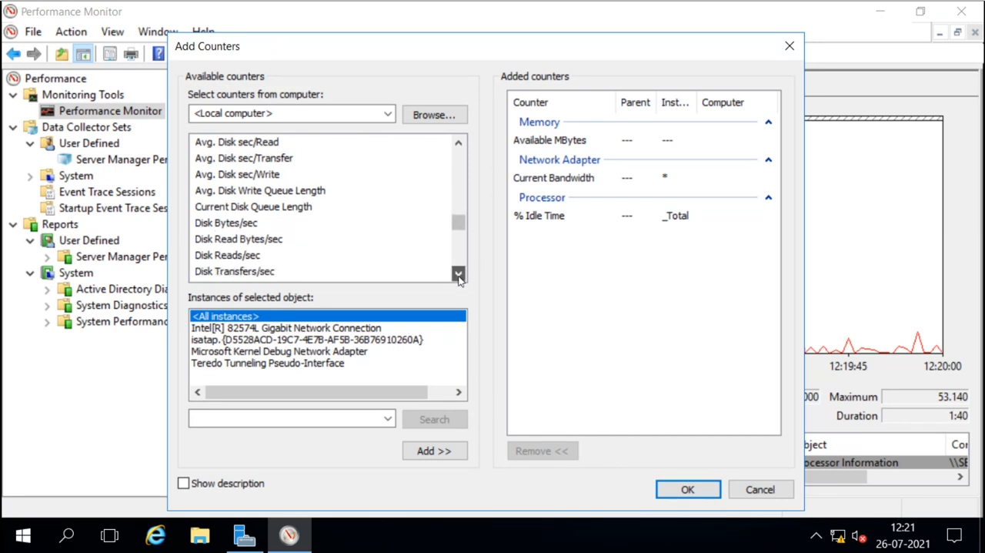
left_click(459, 276)
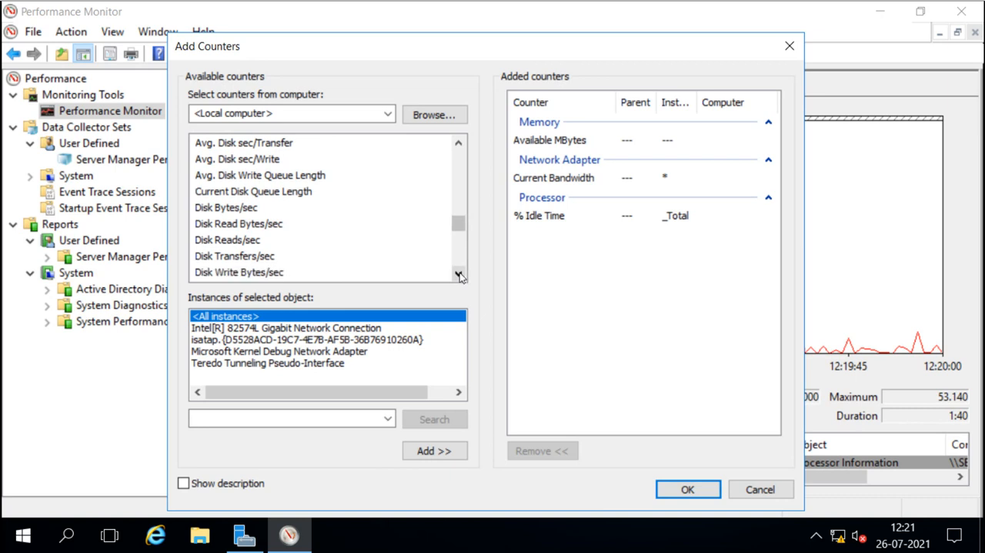
left_click(460, 277)
left_click(459, 276)
left_click(459, 277)
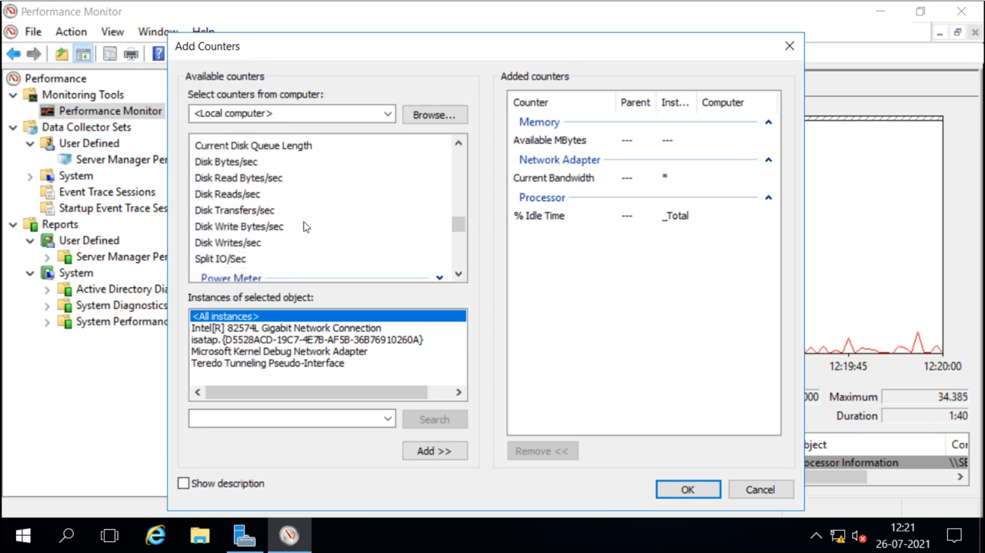
Scroll back up through the Network Adapter counters in the available list.
left_click(460, 213)
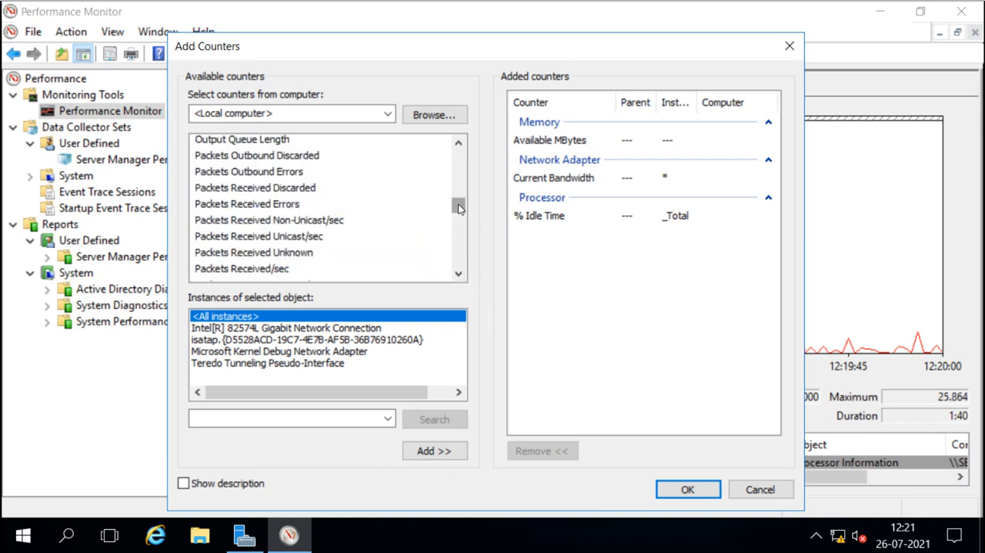
left_click(460, 276)
left_click(460, 276)
left_click(460, 276)
left_click(459, 275)
left_click(460, 276)
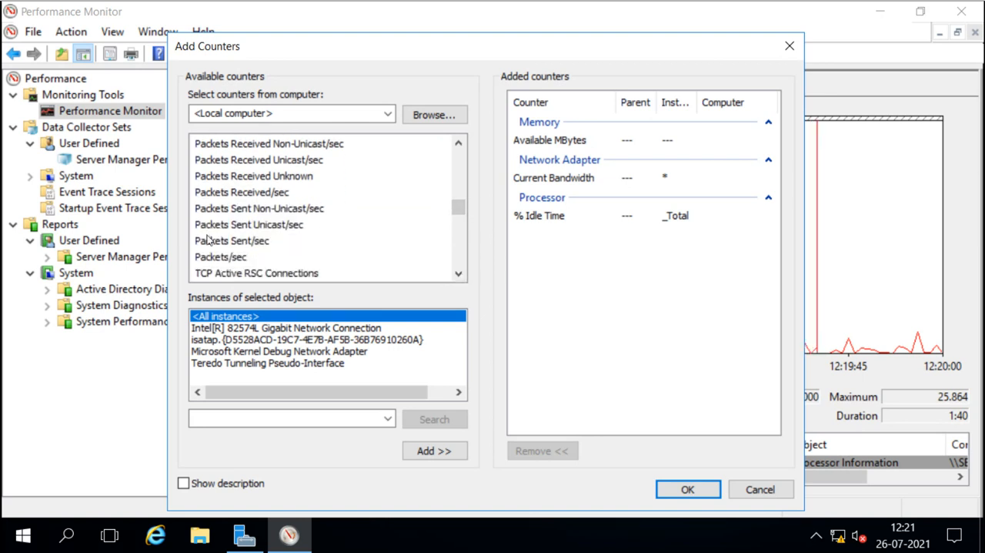
left_click(459, 274)
left_click(459, 274)
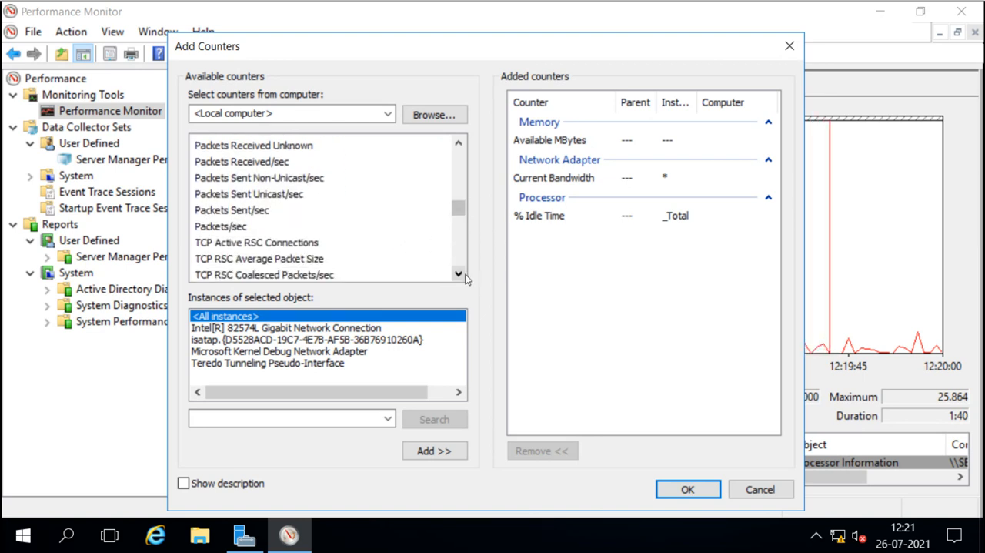
left_click(458, 274)
left_click(459, 274)
left_click(458, 274)
left_click(459, 274)
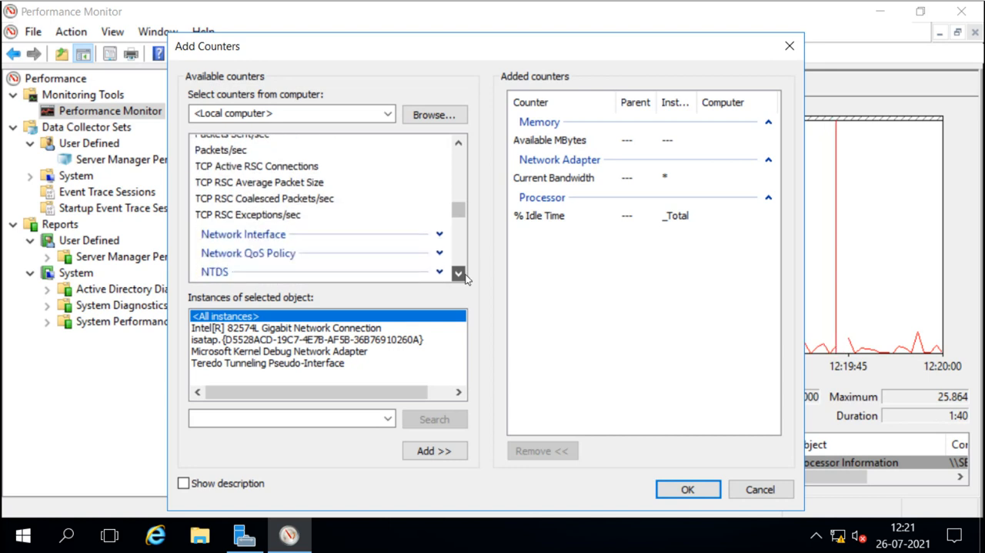
left_click(459, 145)
left_click(459, 145)
left_click(459, 145)
left_click(459, 144)
left_click(459, 144)
left_click(458, 145)
left_click(459, 144)
left_click(459, 145)
left_click(458, 145)
left_click(459, 145)
left_click(458, 144)
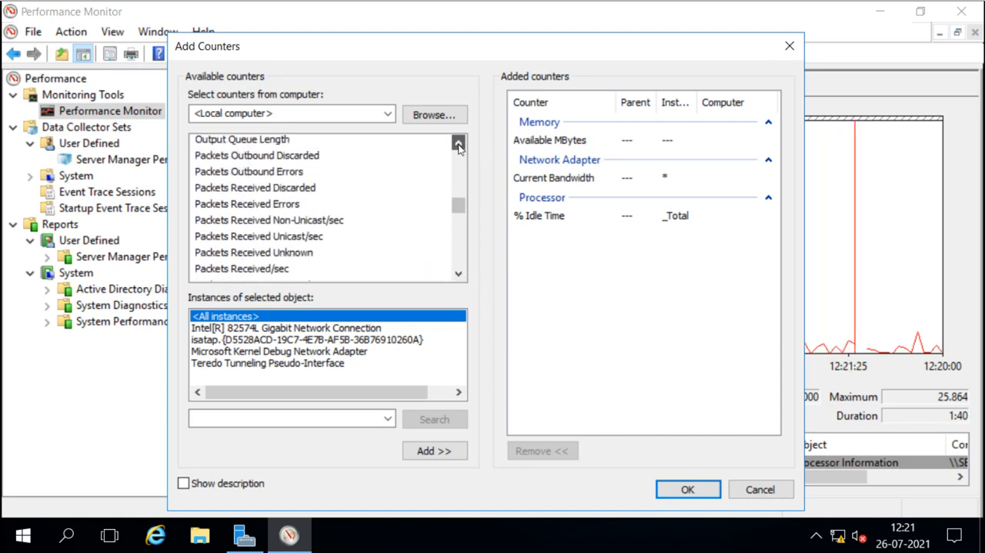
left_click(458, 145)
left_click(459, 145)
left_click(459, 145)
left_click(459, 145)
left_click(459, 145)
left_click(459, 146)
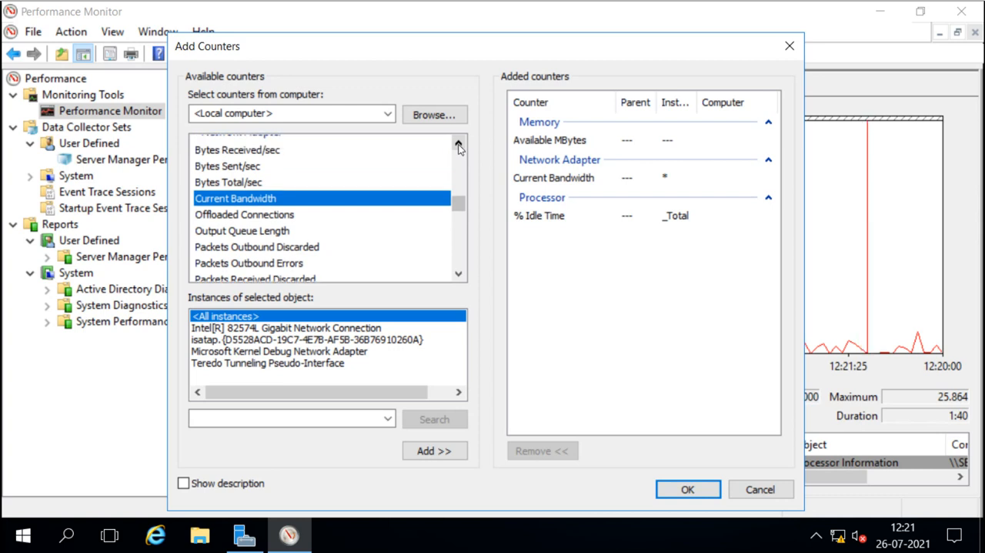
Add the PhysicalDisk counter Disk Bytes/sec for the _Total instance and close the Add Counters dialog.
scroll(459, 206, "down", 1)
left_click_drag(459, 206, 460, 229)
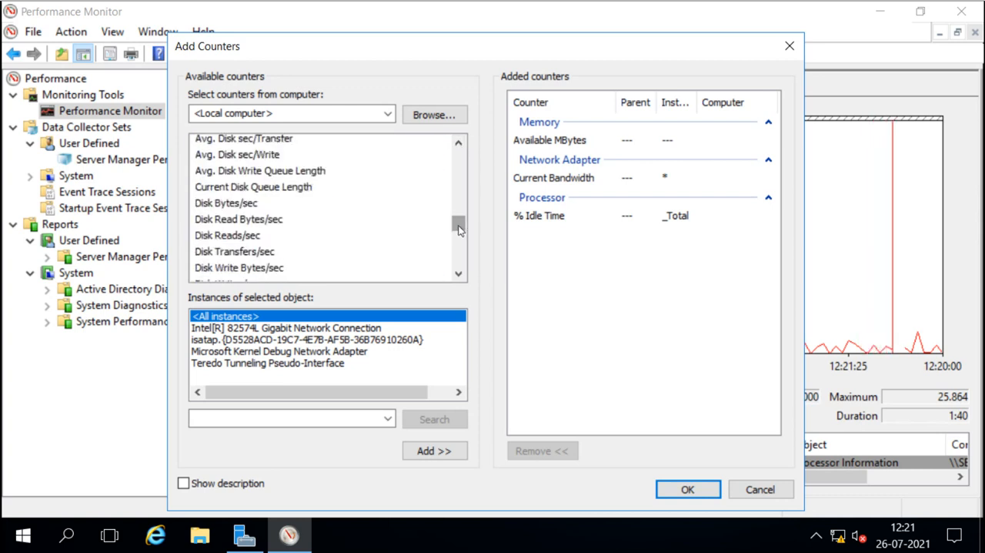
left_click(237, 204)
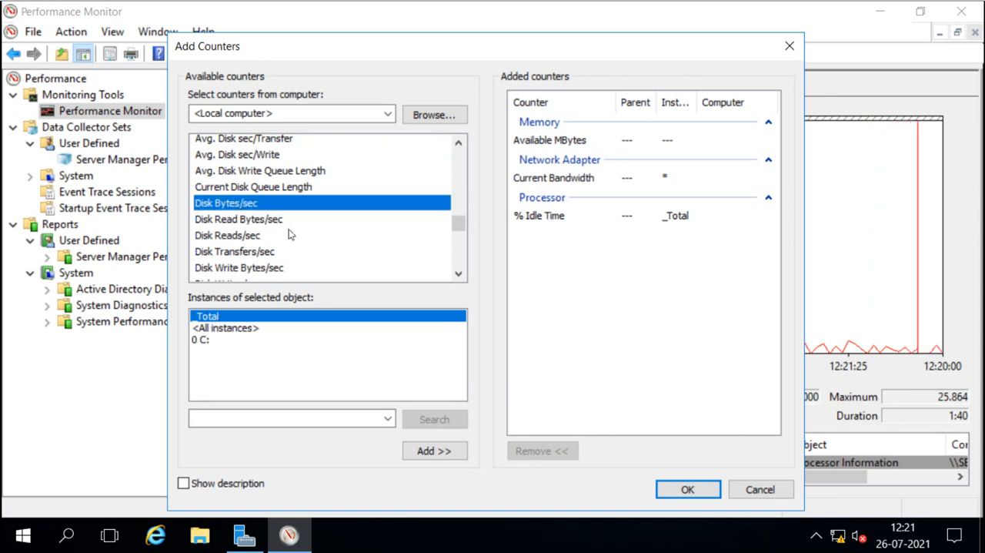
left_click(432, 453)
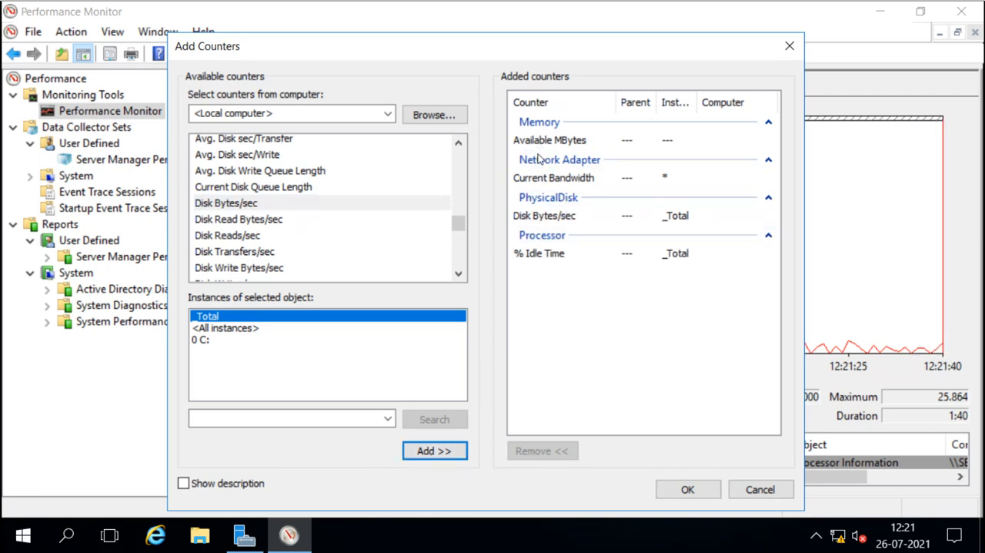
left_click(678, 486)
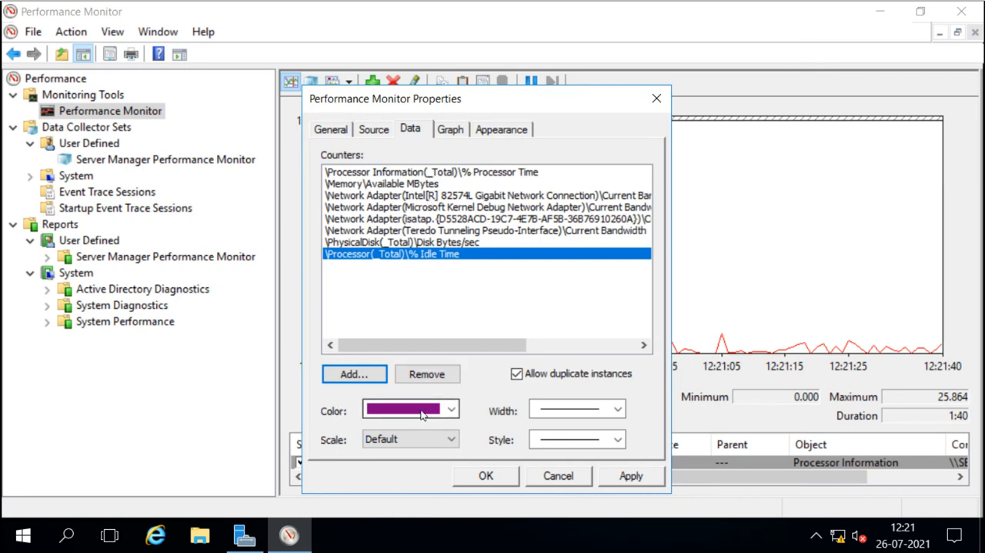
Review the counter list on the Data tab plus the Graph and Appearance tabs, and apply the properties.
left_click(421, 232)
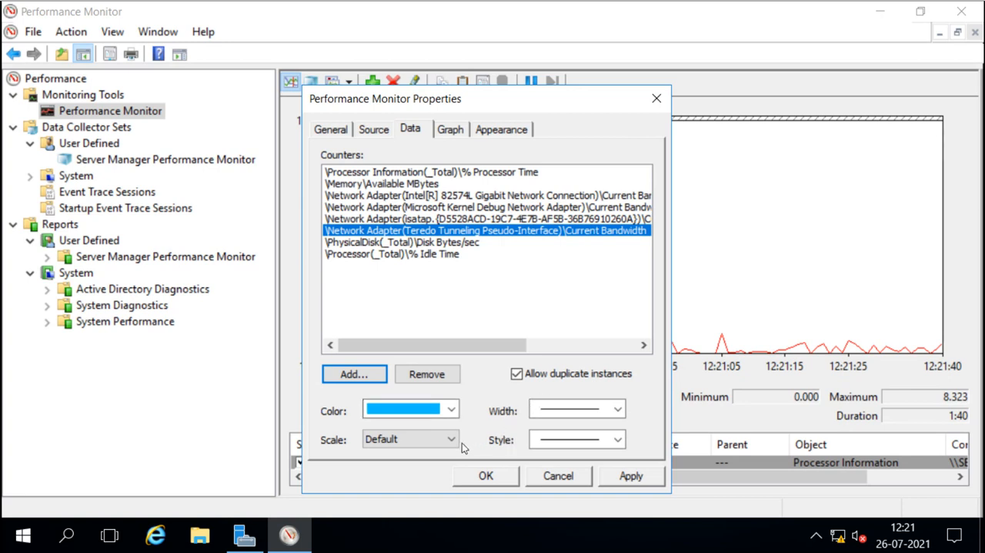
left_click(453, 131)
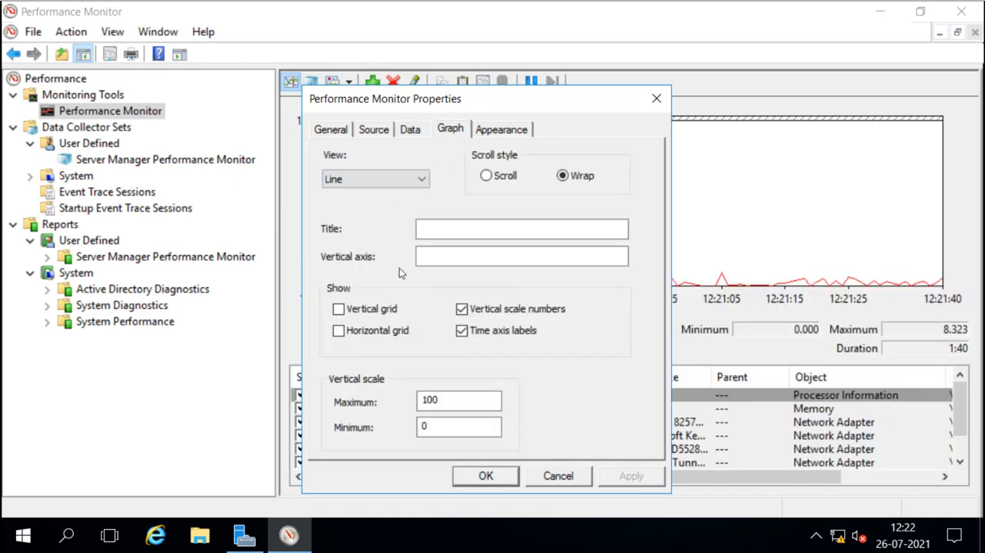
left_click(515, 135)
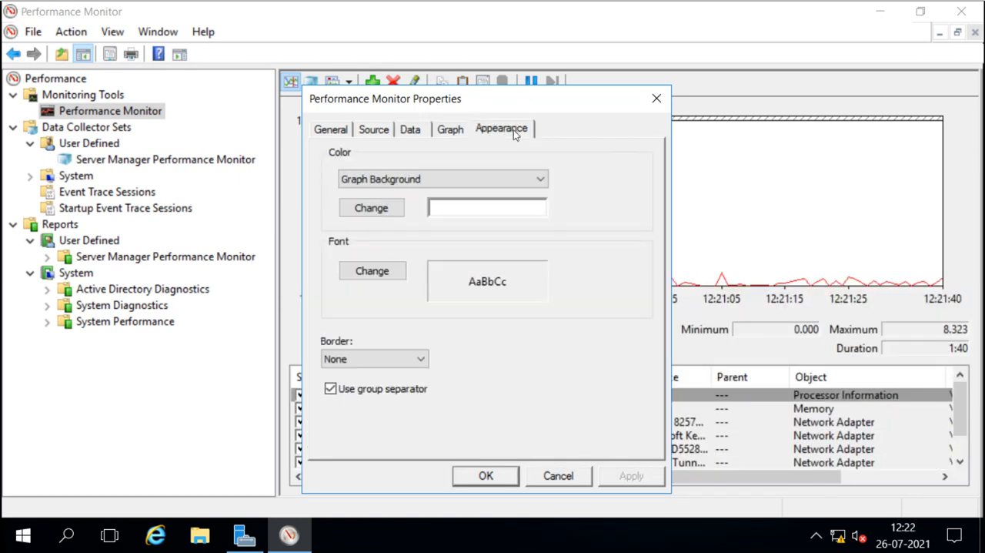
left_click(485, 476)
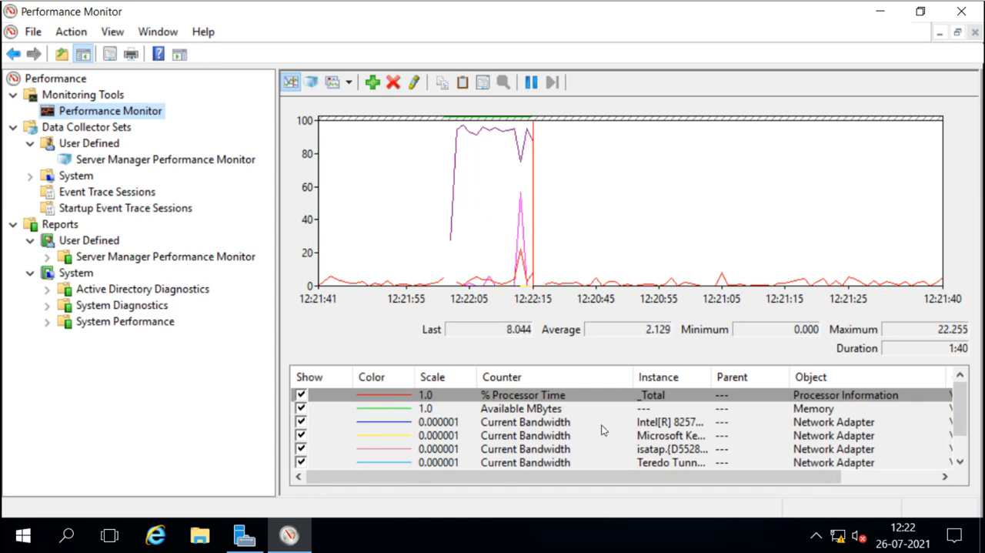
Switch the performance display to Histogram bar view and finally to Report view.
left_click(348, 82)
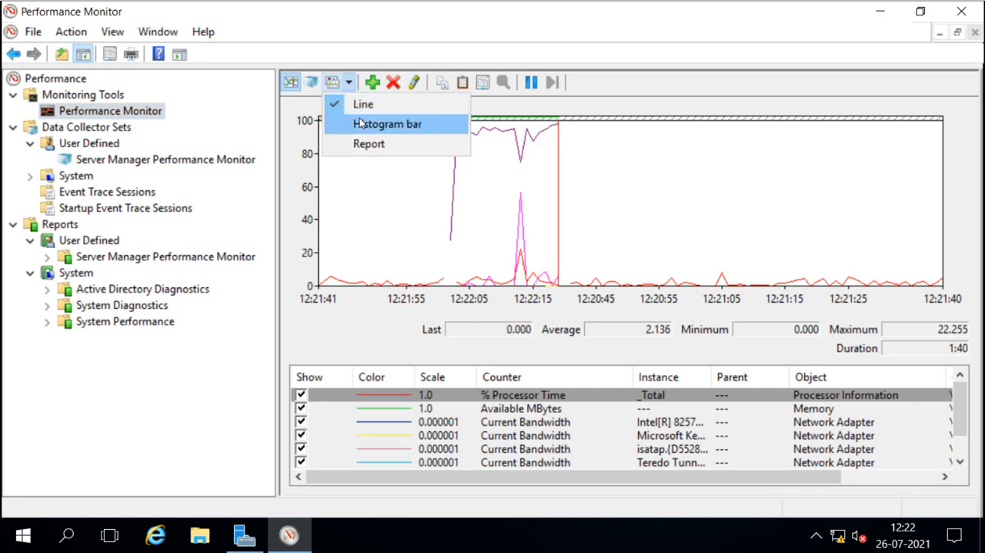
left_click(362, 123)
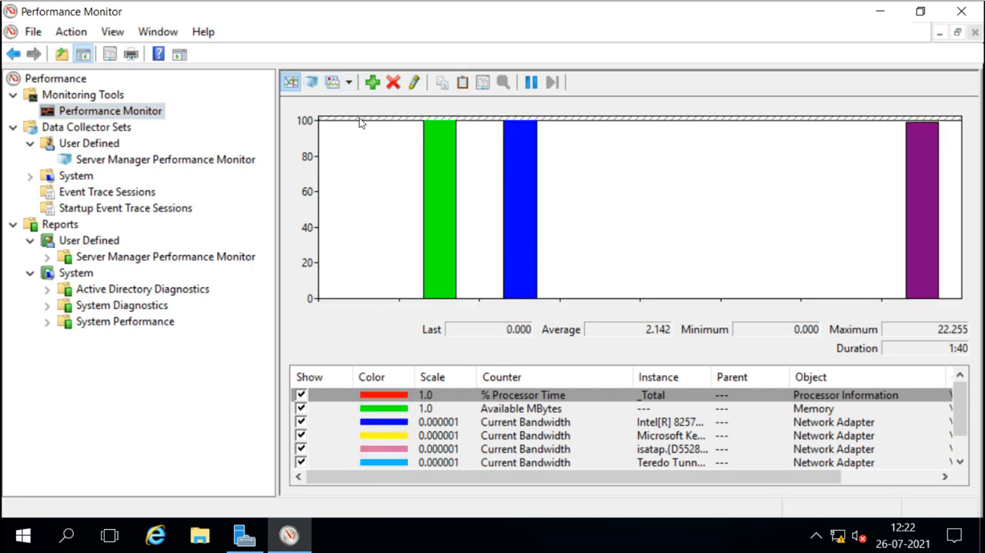
left_click(350, 89)
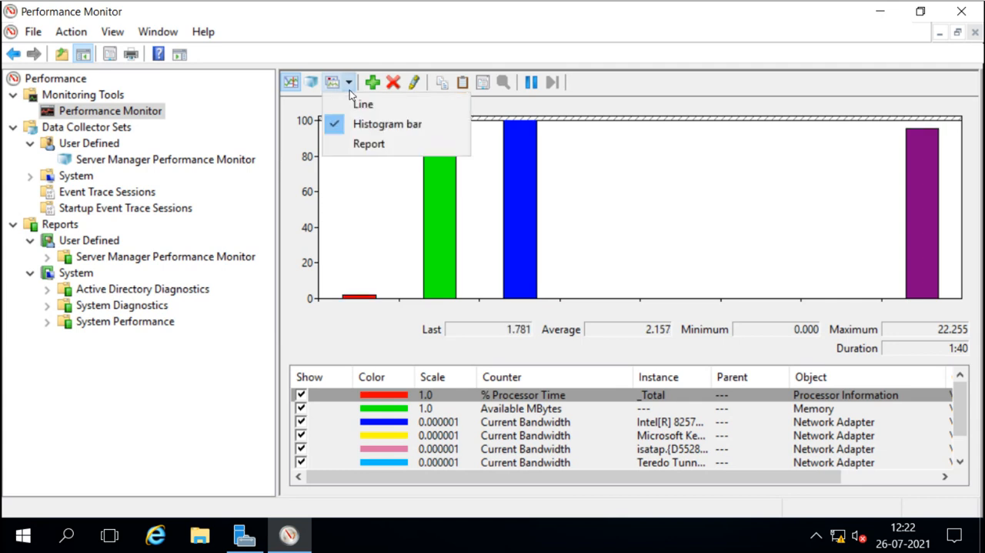
left_click(361, 145)
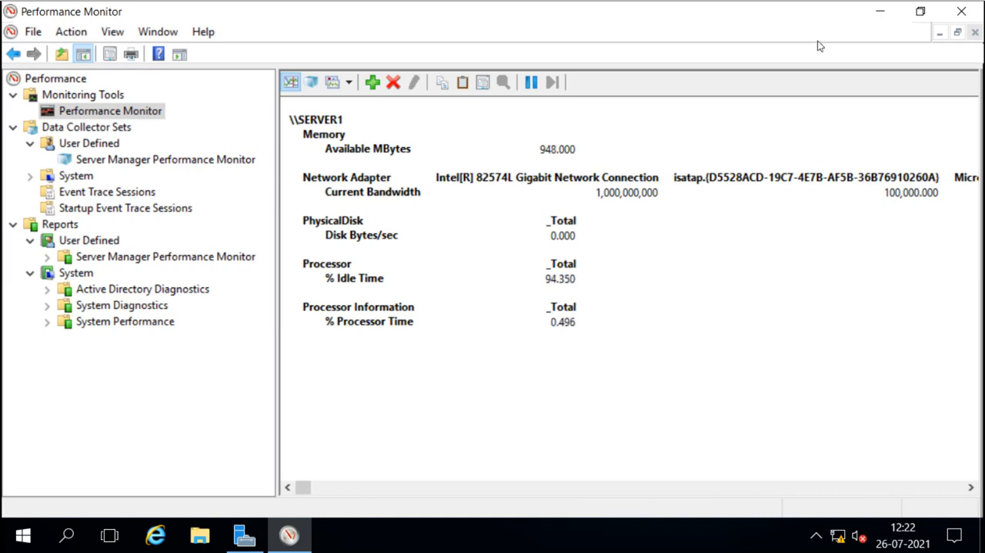
Close Performance Monitor and open Resource Monitor from Server Manager's tools, maximizing its window.
left_click(961, 11)
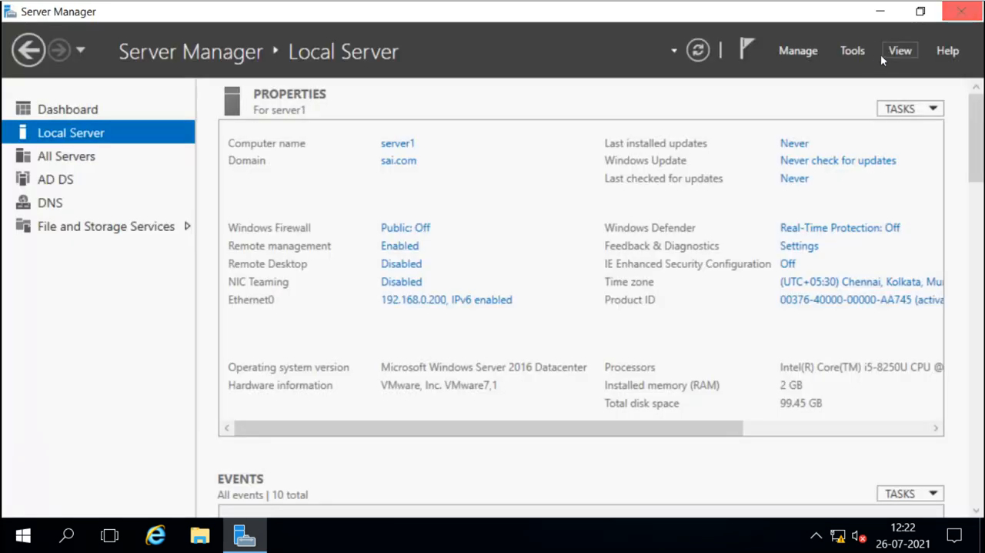
left_click(854, 50)
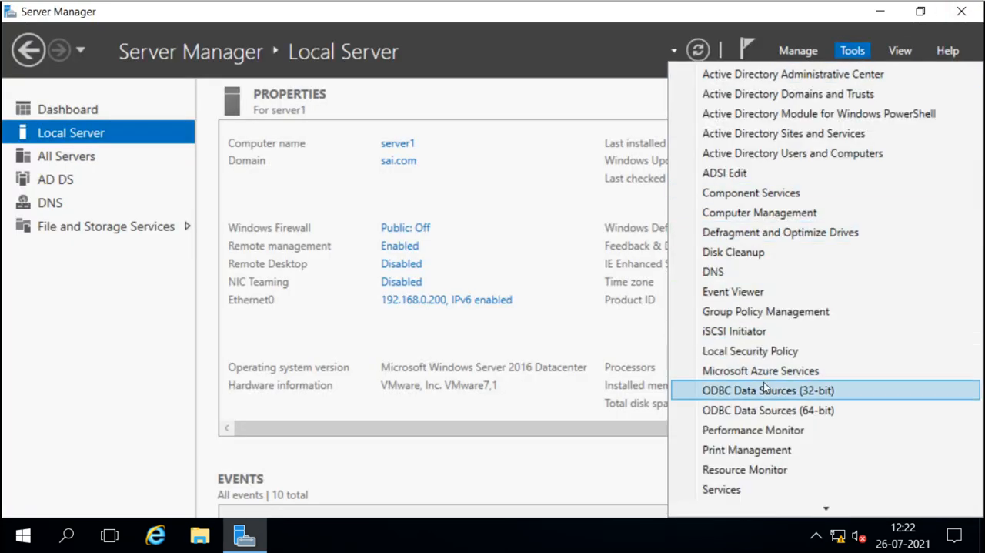
left_click(747, 469)
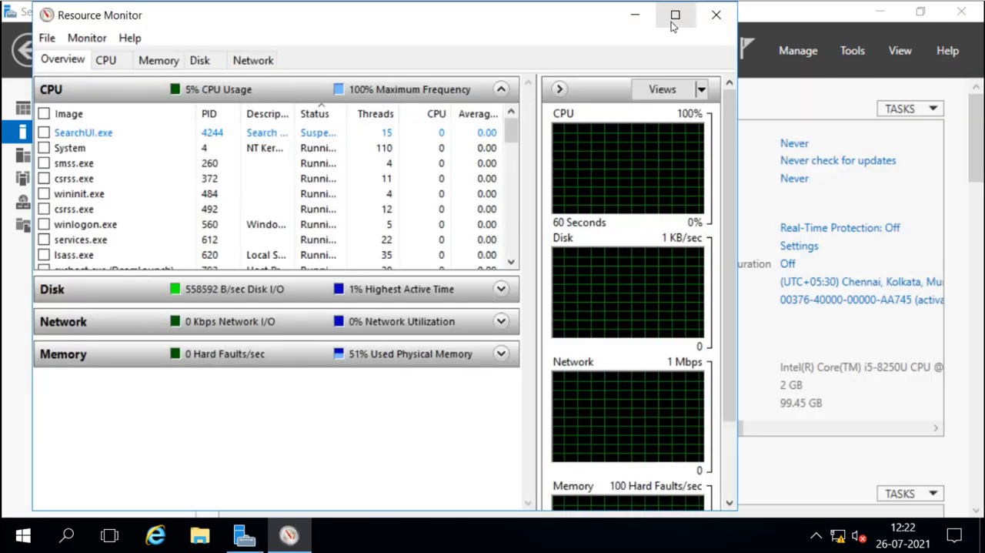
left_click(674, 15)
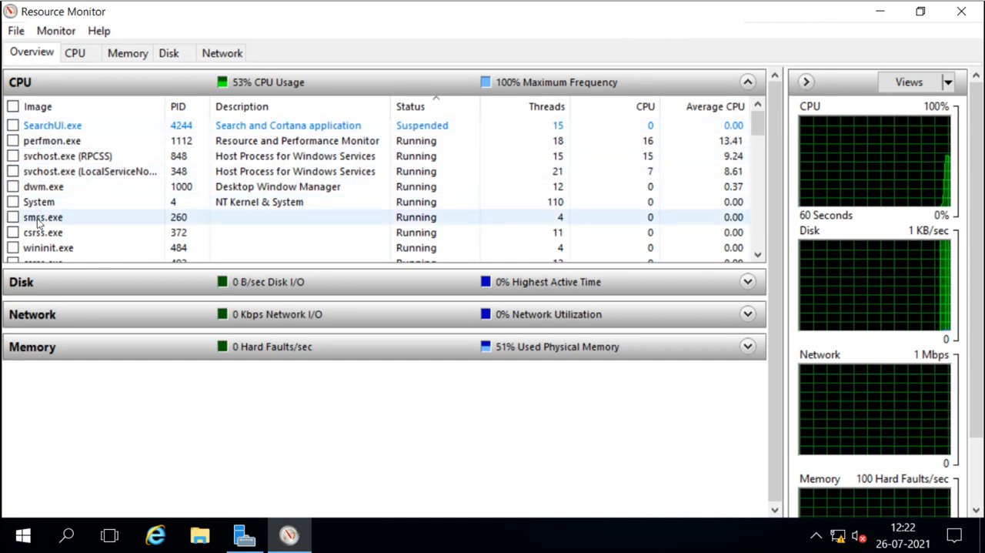
Expand the Disk, Network and Memory sections on the Overview tab and scroll through their process lists.
left_click(65, 281)
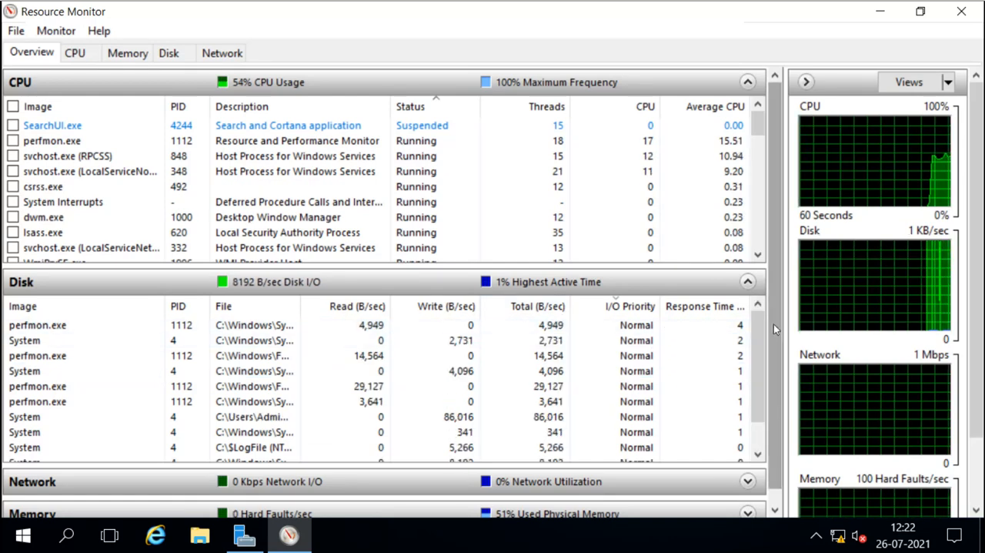
left_click_drag(773, 324, 776, 413)
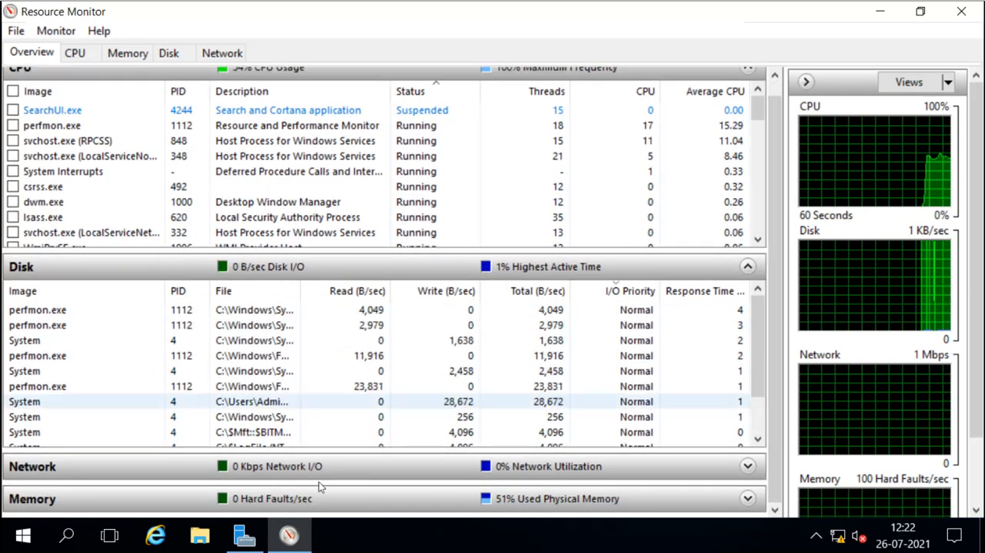
left_click(157, 463)
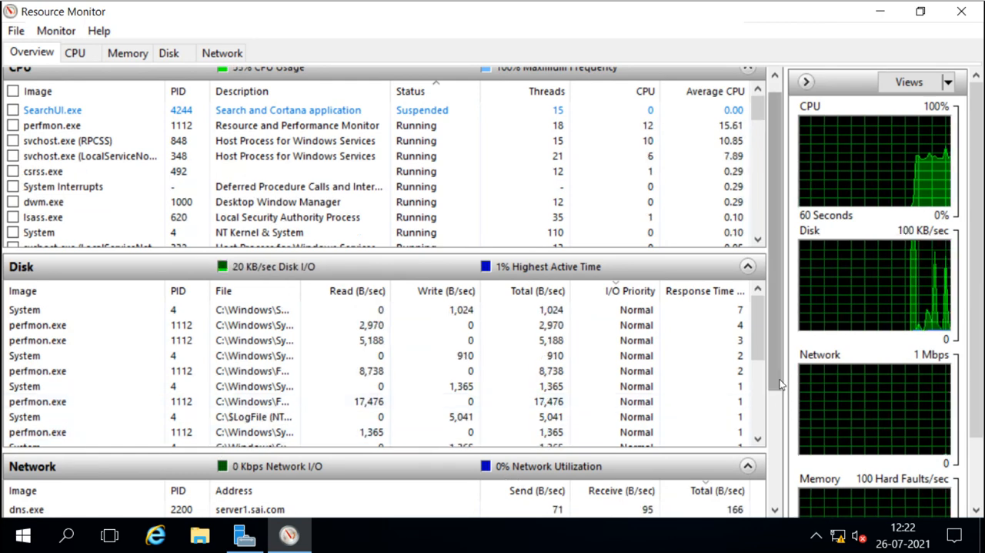
left_click_drag(776, 381, 771, 510)
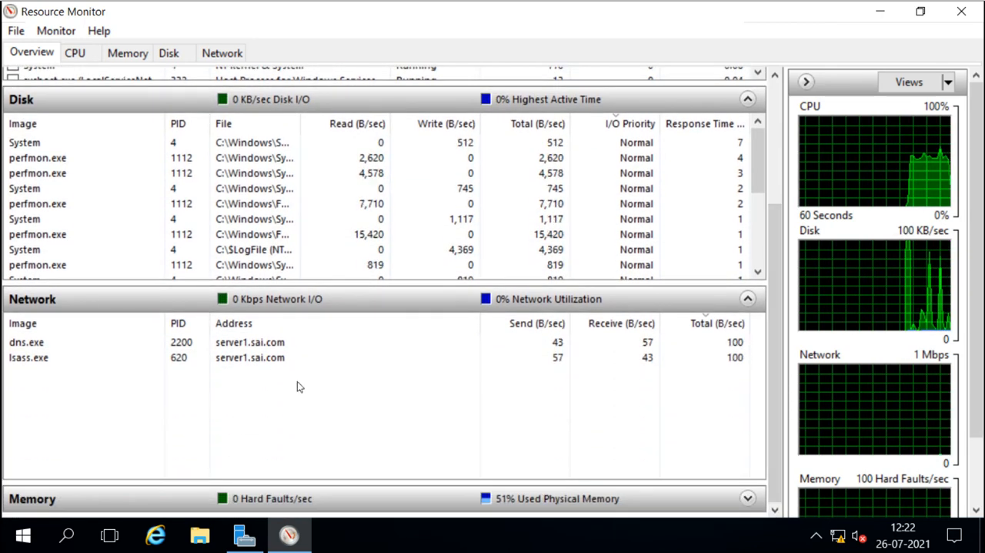
left_click(133, 504)
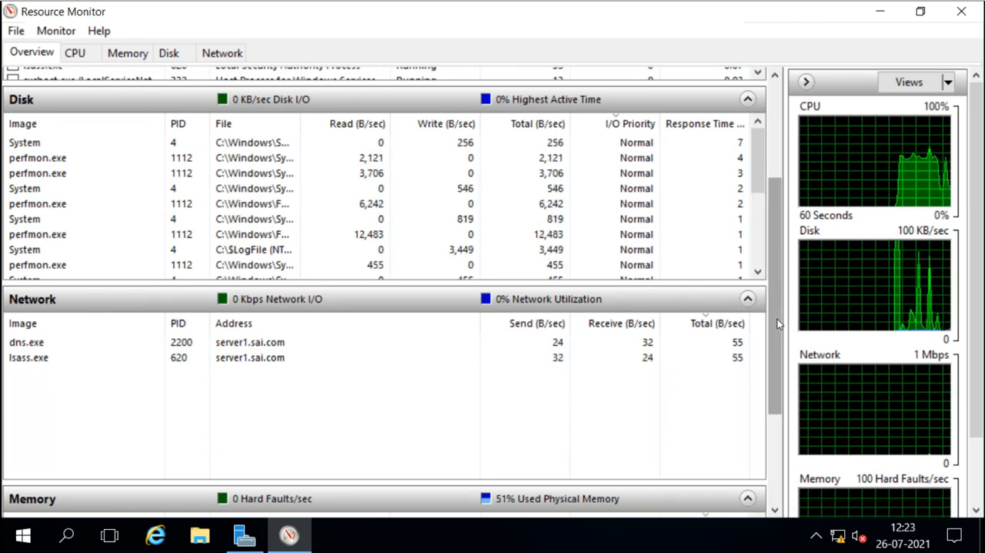
left_click_drag(774, 362, 774, 453)
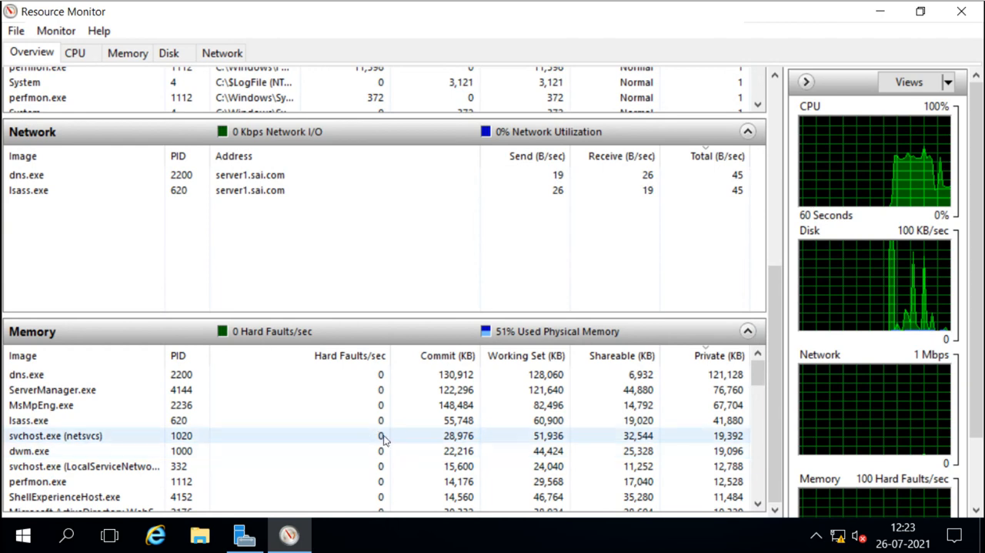
On the CPU tab, expand and collapse the Services, Associated Handles and Associated Modules sections to inspect them.
left_click(79, 55)
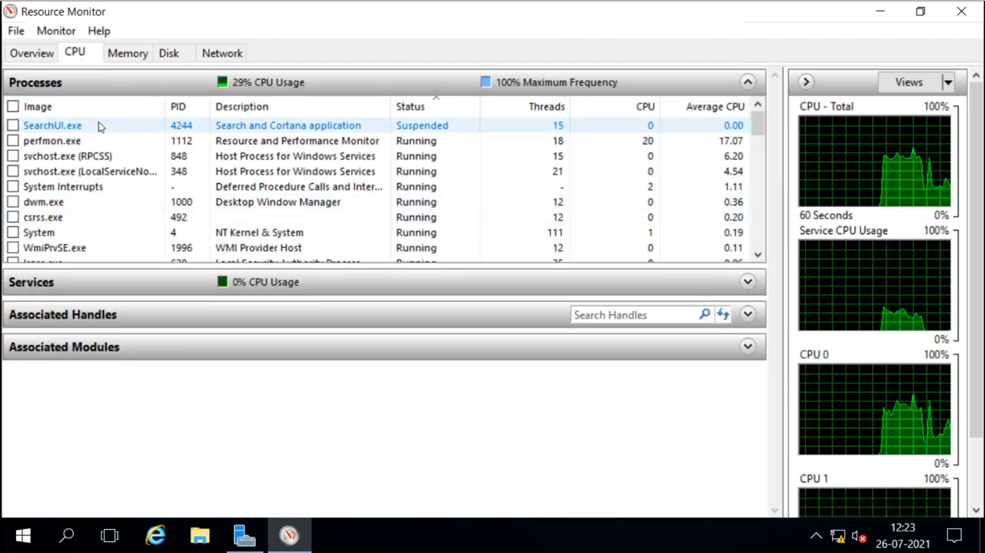
left_click(214, 289)
left_click(214, 287)
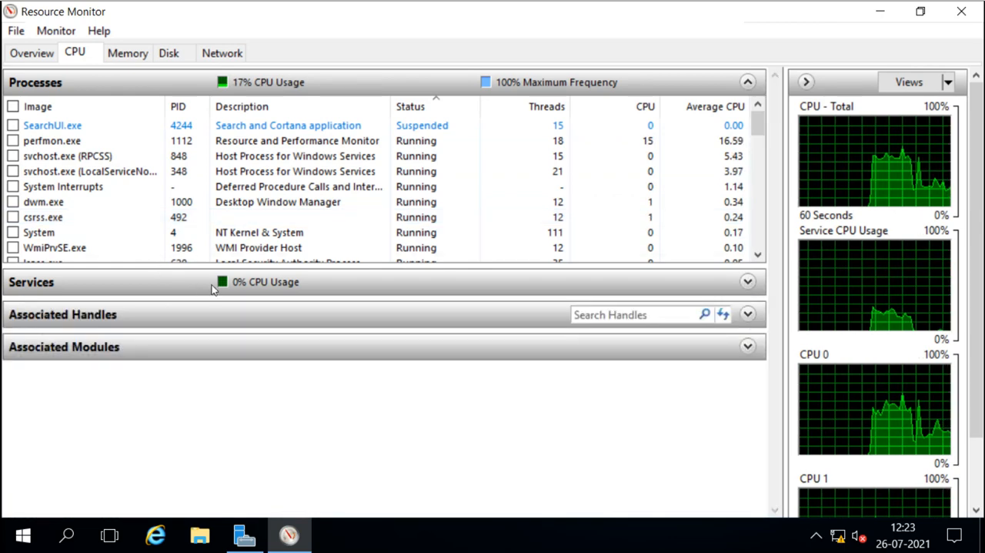
left_click(212, 314)
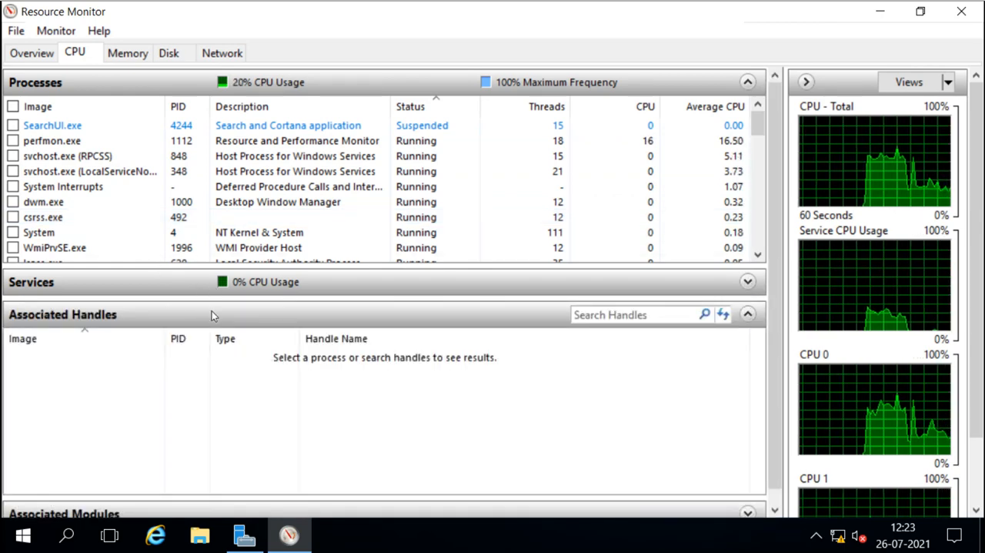
left_click(212, 314)
left_click(189, 283)
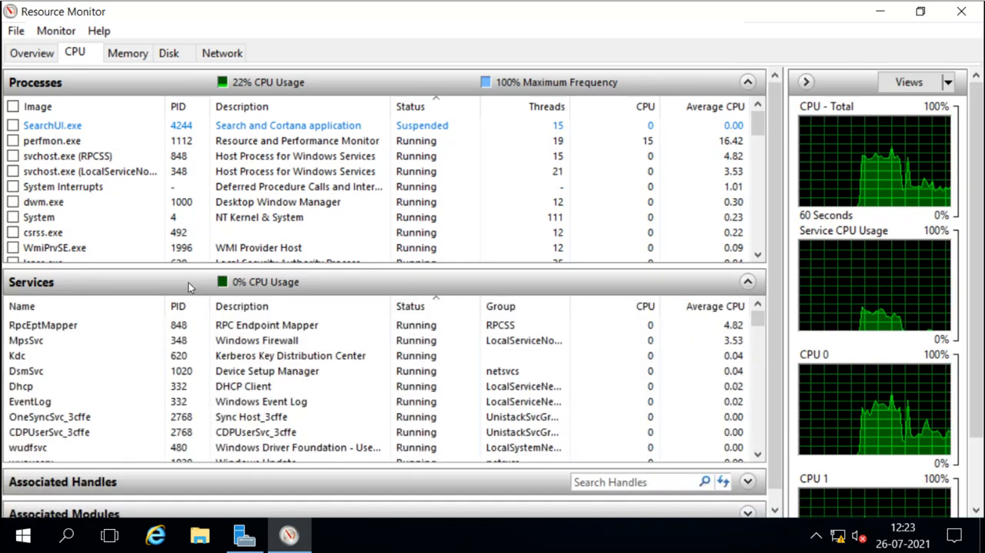
left_click(188, 282)
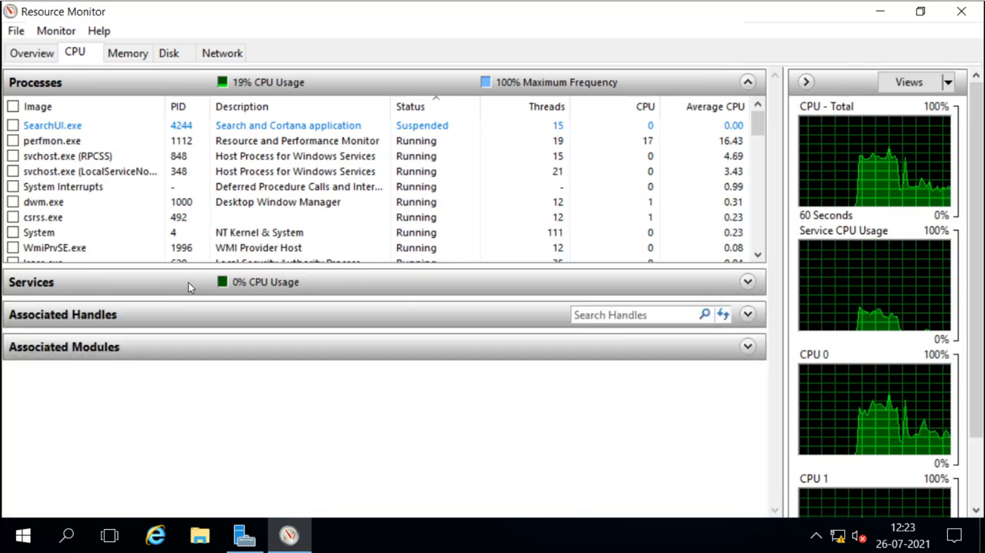
left_click(186, 348)
Select the System process, expand Services, sort the services by name and select AppMgmt.
left_click(56, 233)
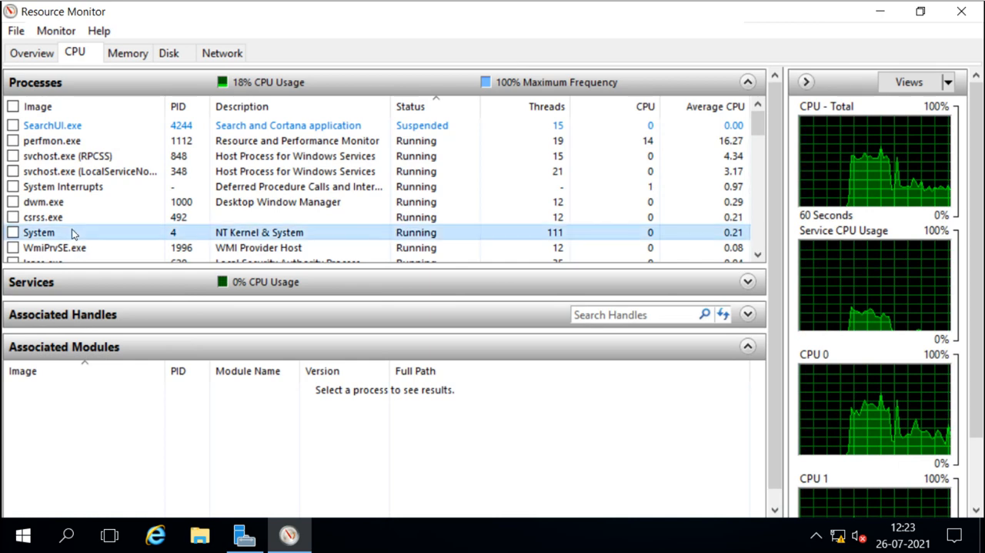
left_click(83, 278)
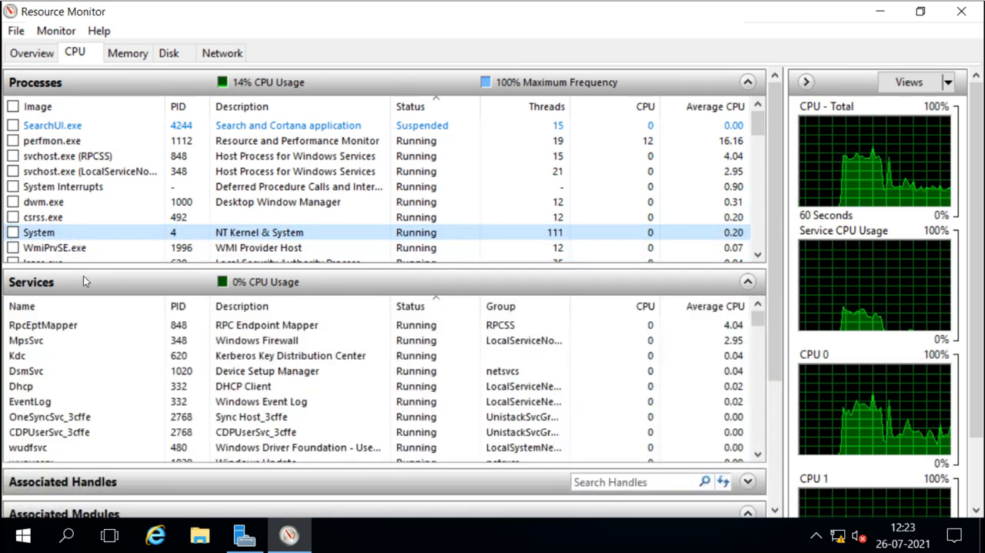
left_click(46, 306)
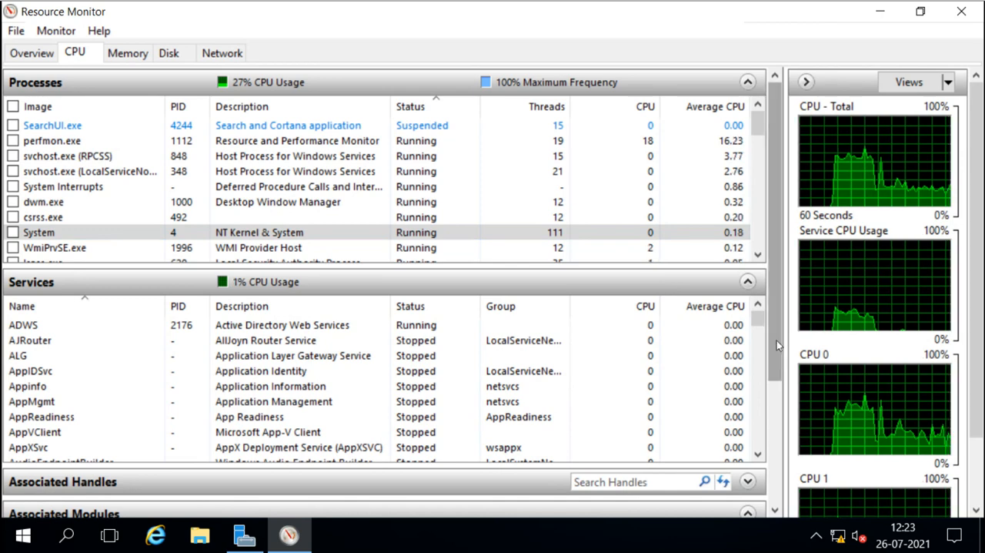
left_click(776, 464)
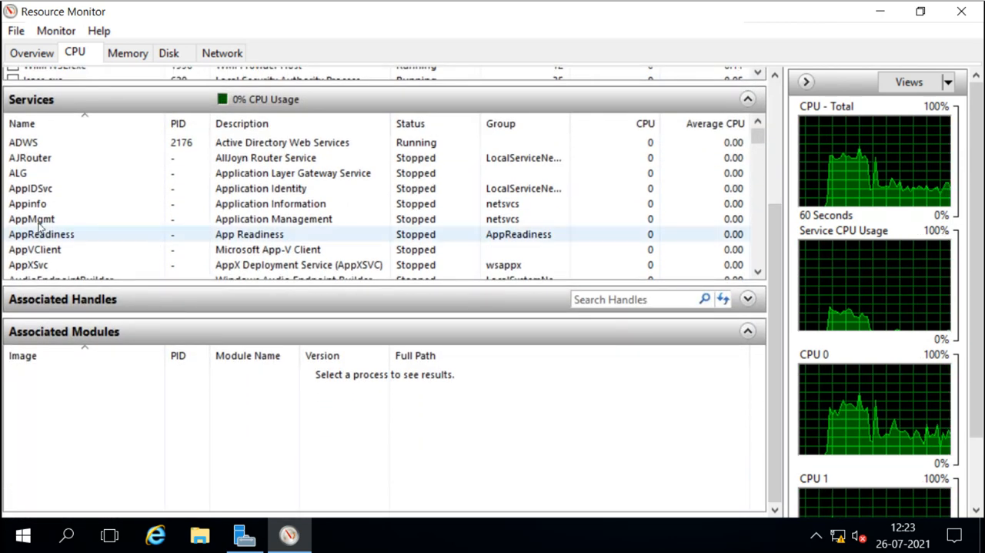
left_click(37, 222)
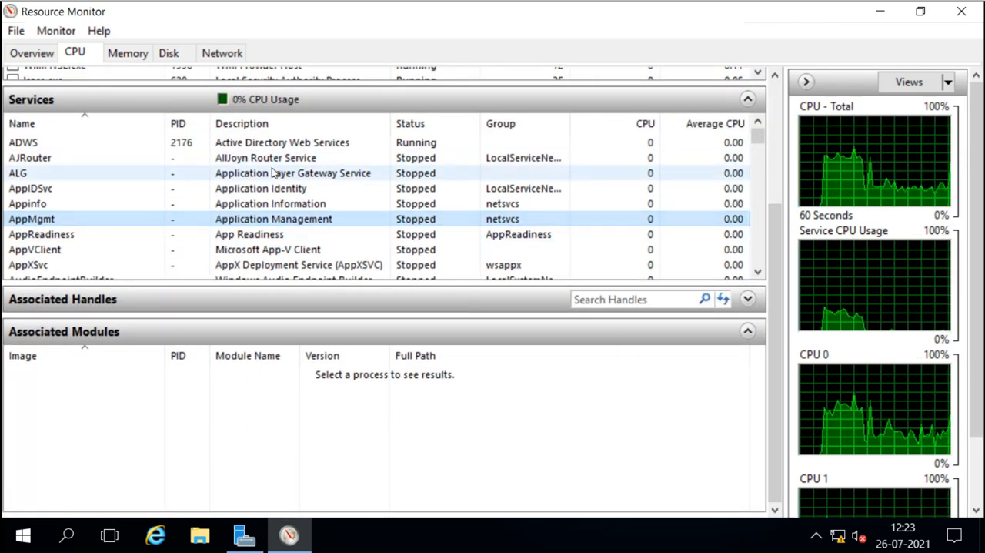
left_click_drag(774, 224, 771, 115)
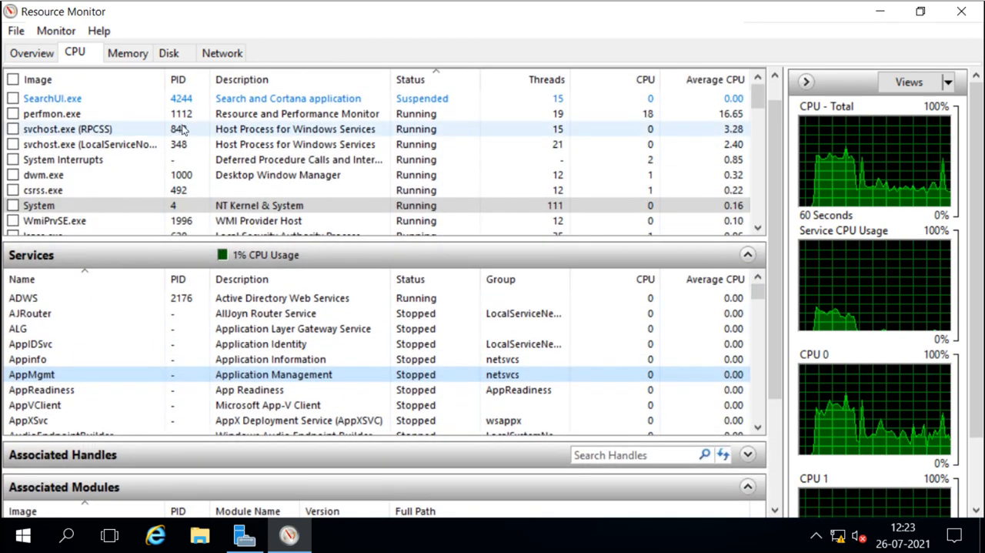
Review the Memory tab, then expand the Disk tab's Disk Activity and Storage sections.
left_click(131, 55)
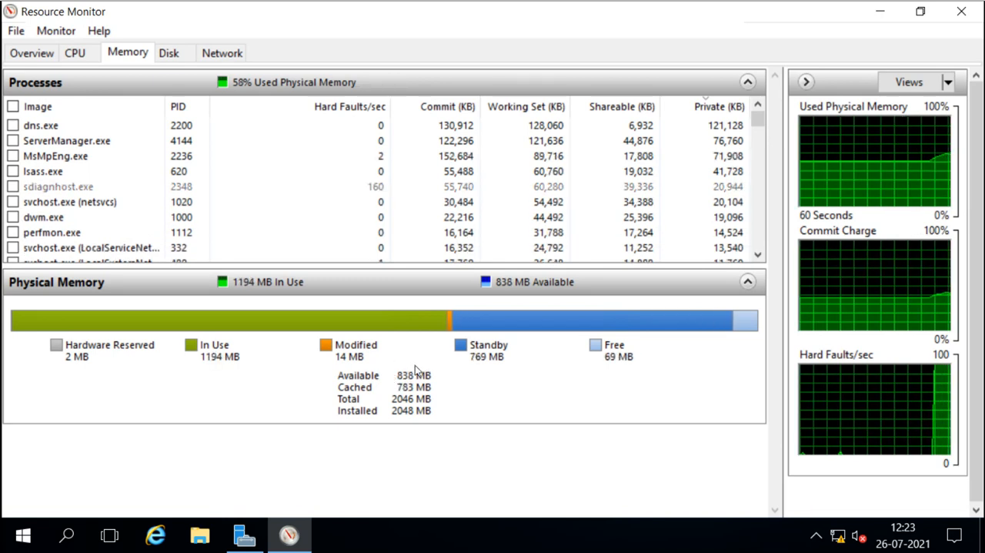
left_click(185, 59)
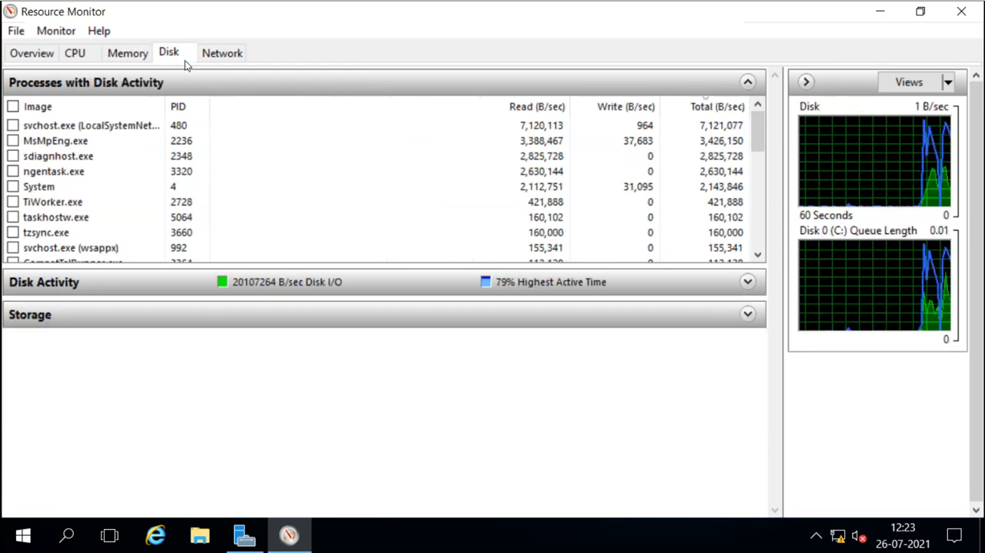
left_click(192, 290)
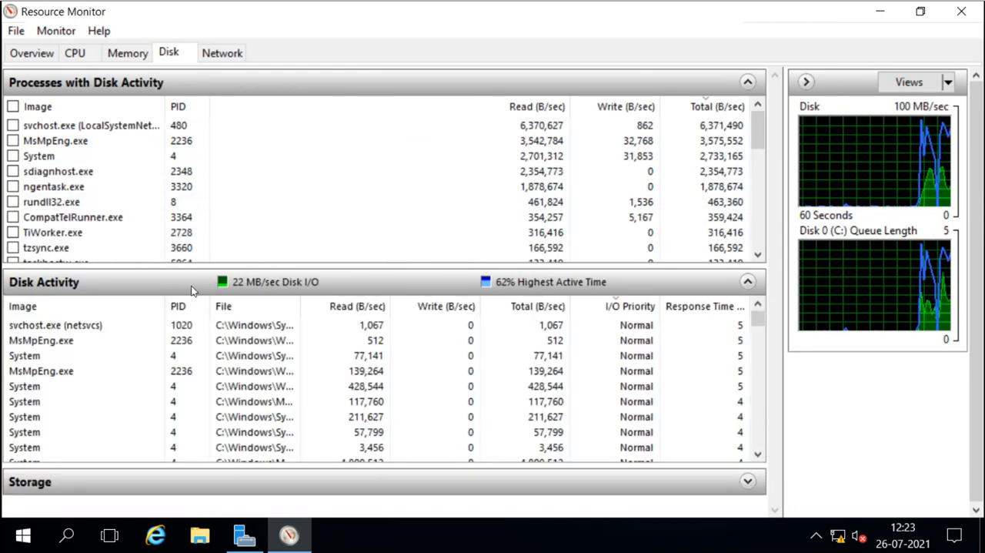
left_click(192, 290)
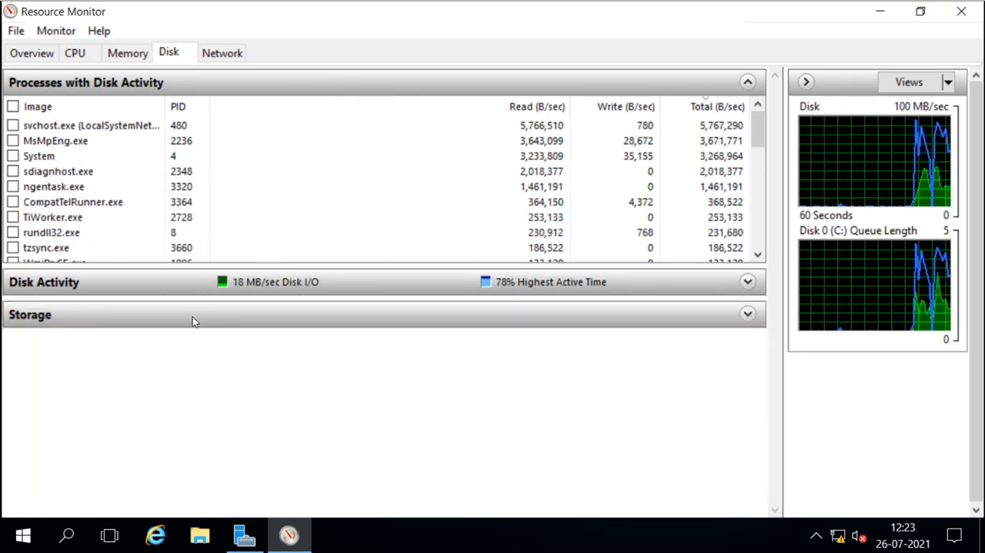
left_click(192, 317)
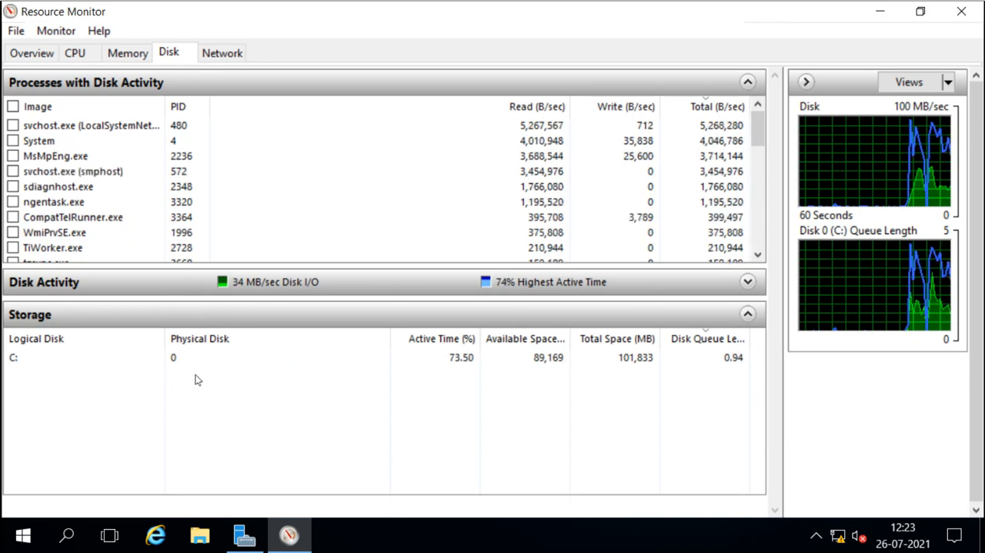
Examine the Network tab's Network Activity, TCP Connections and Listening Ports sections, then return to the CPU tab.
left_click(205, 60)
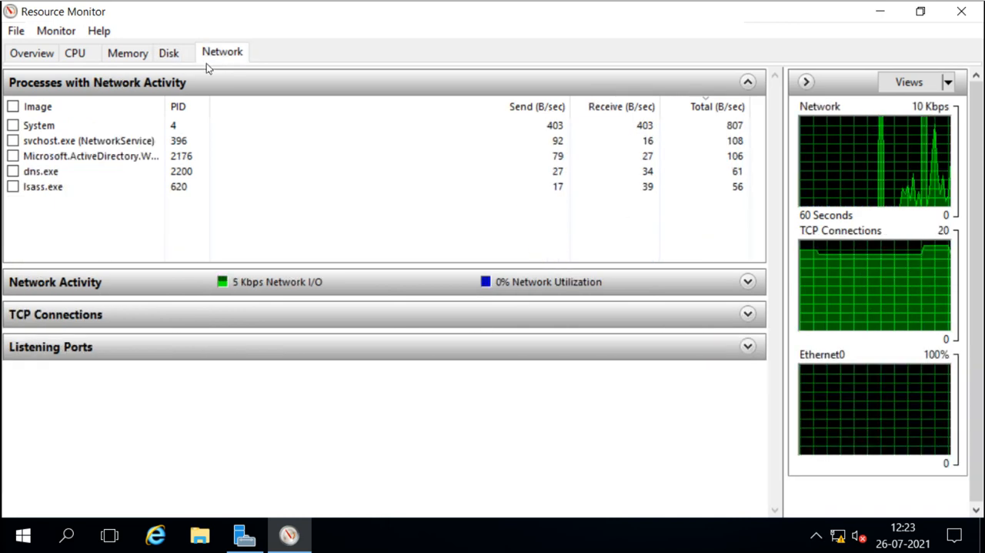
left_click(175, 281)
left_click(174, 282)
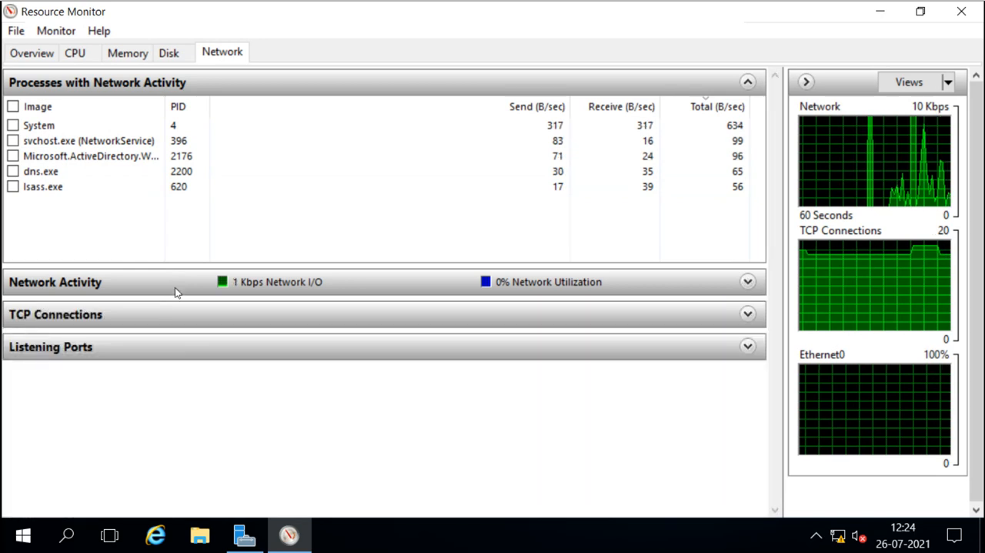
left_click(183, 314)
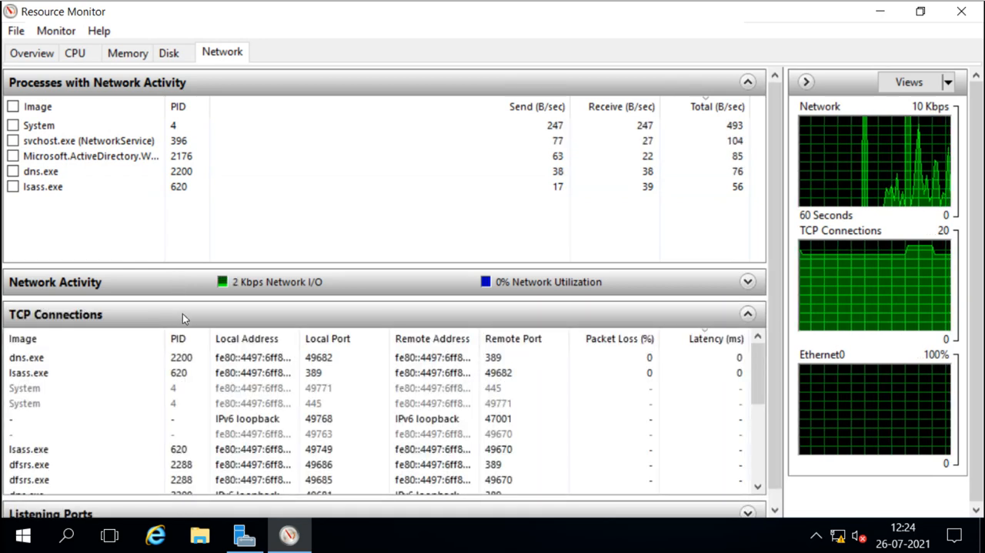
left_click(183, 313)
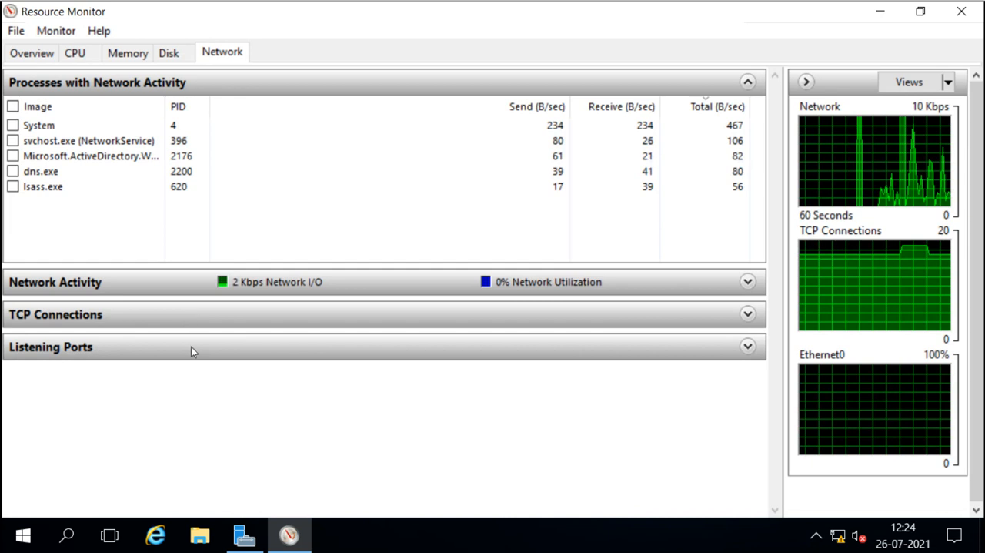
left_click(191, 348)
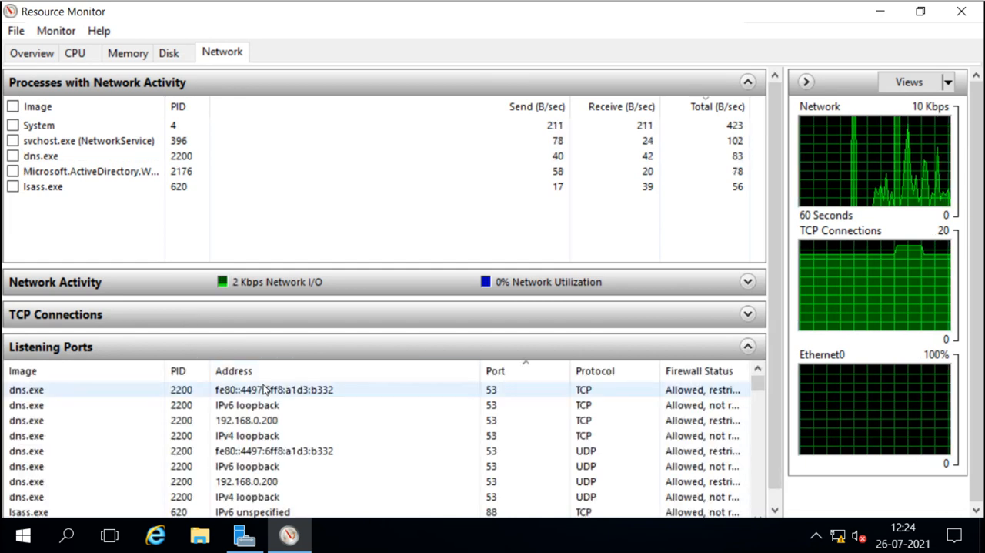
scroll(264, 389, "down", 3)
scroll(264, 388, "down", 3)
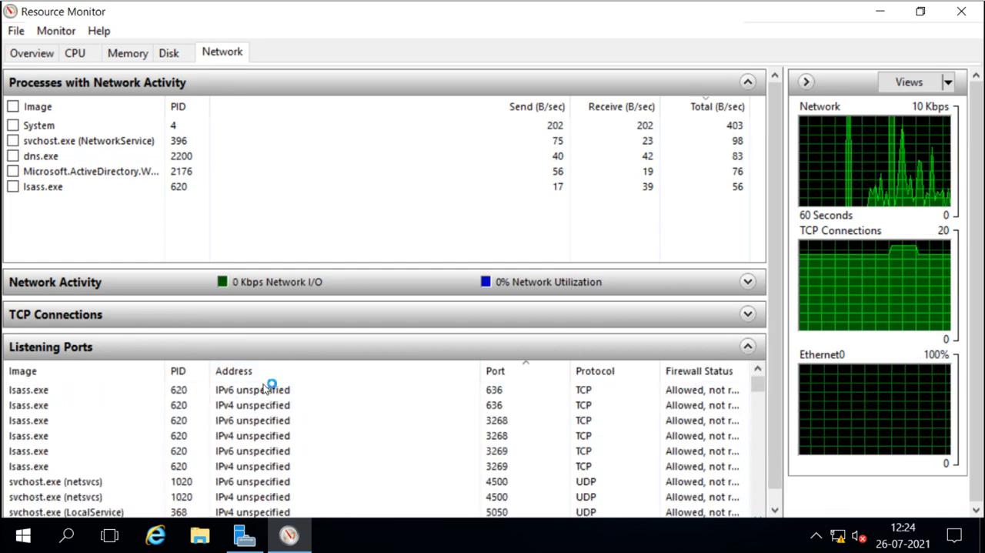
scroll(387, 476, "down", 20)
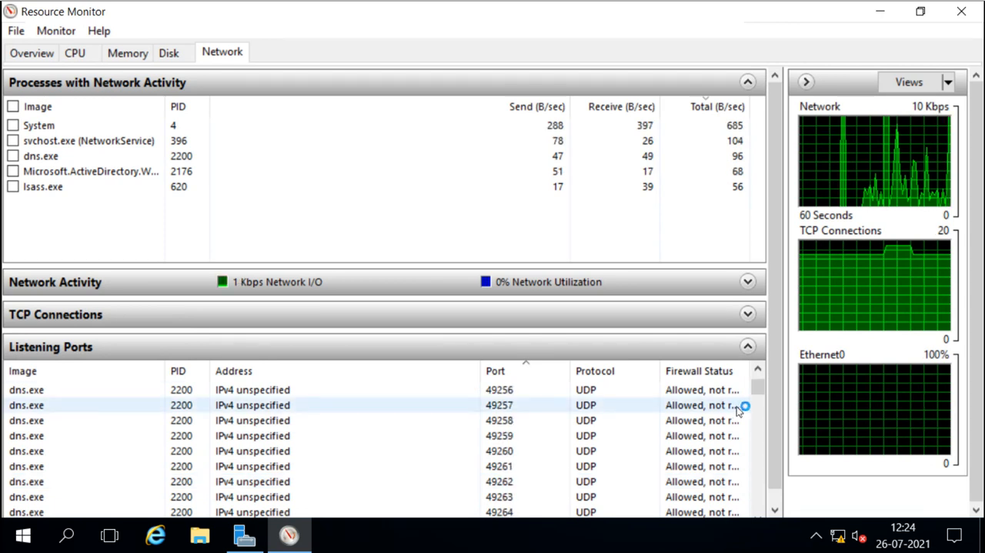
left_click_drag(758, 388, 758, 485)
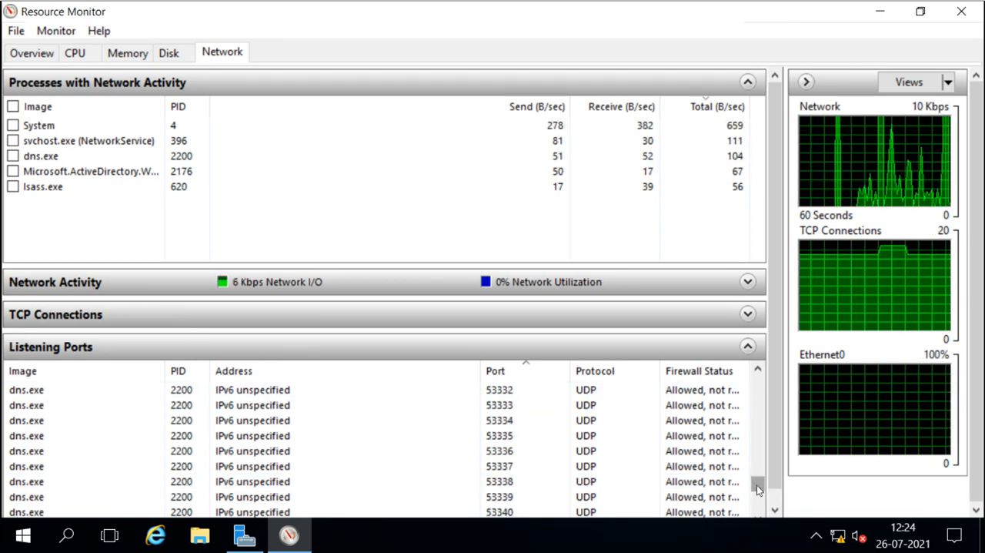
left_click(126, 58)
left_click(92, 60)
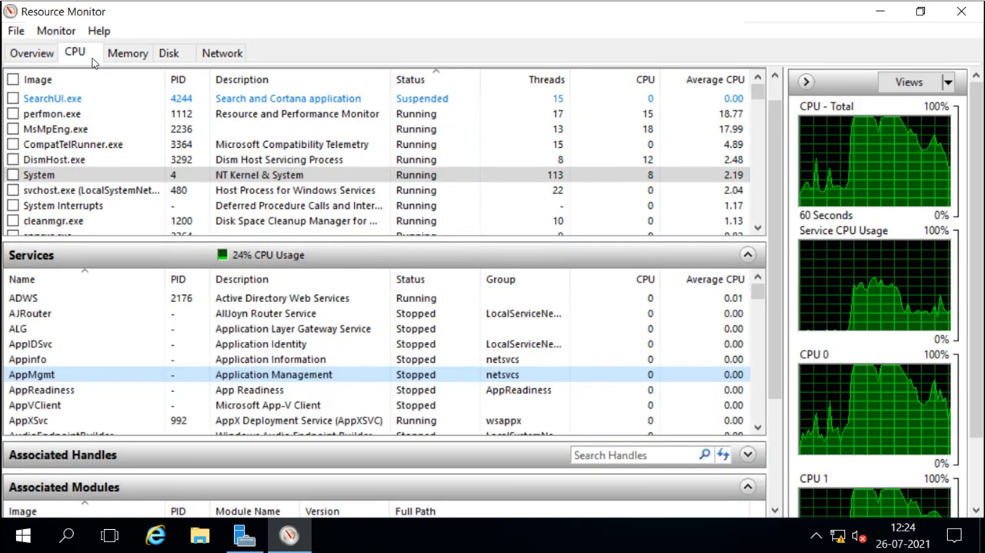
Inspect the perfmon.exe process's context menu options without choosing one, then close Resource Monitor.
right_click(52, 114)
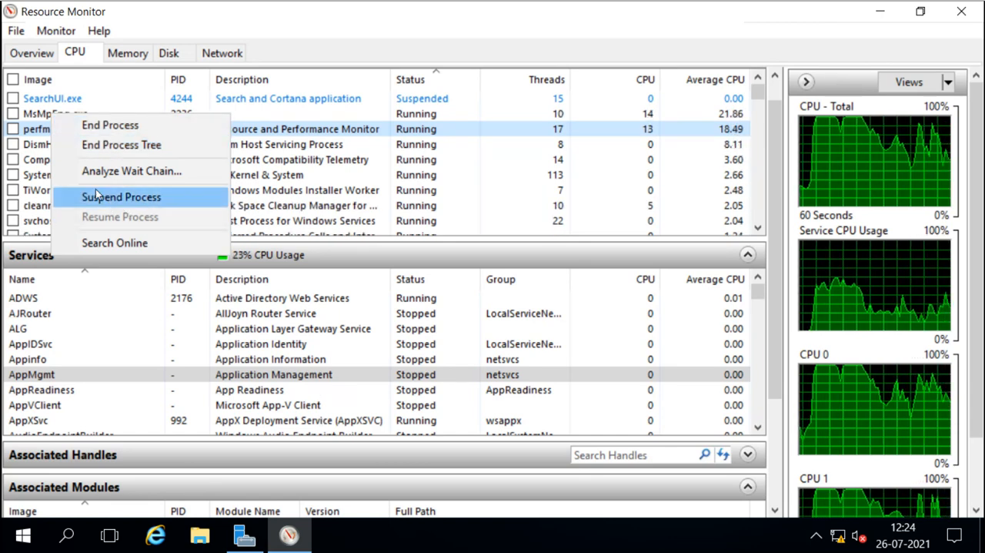
left_click(46, 190)
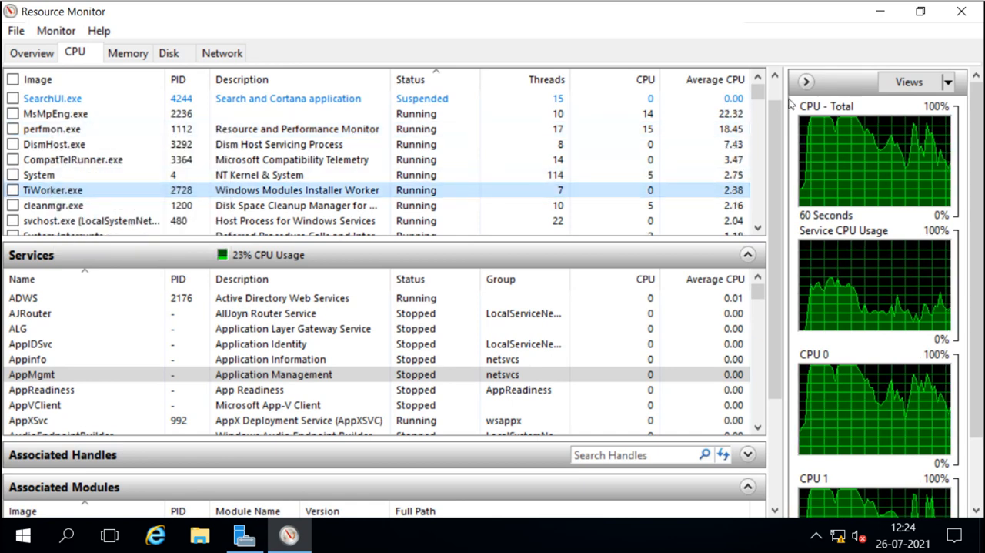
left_click(961, 11)
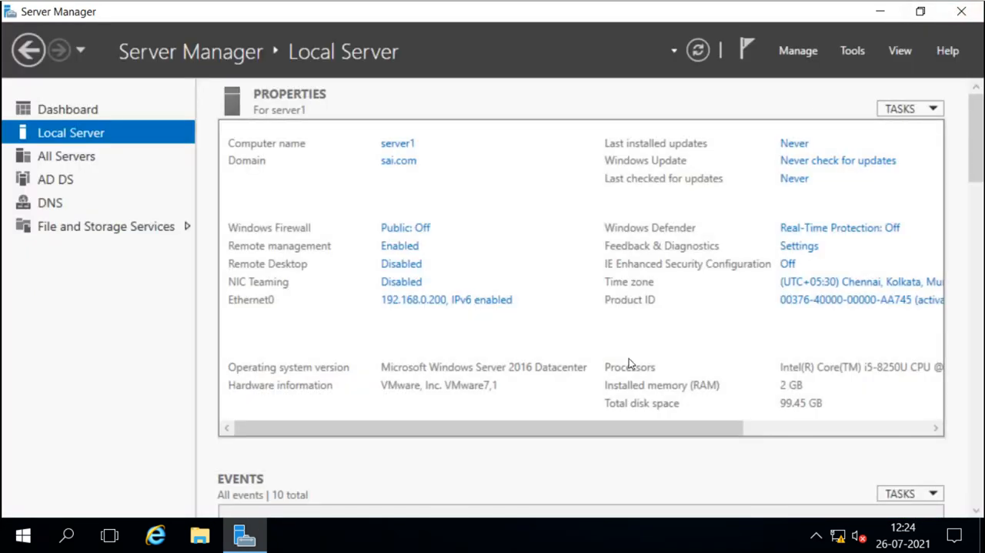
Open Task Manager from the taskbar, maximize its window and switch to the Performance tab.
right_click(533, 531)
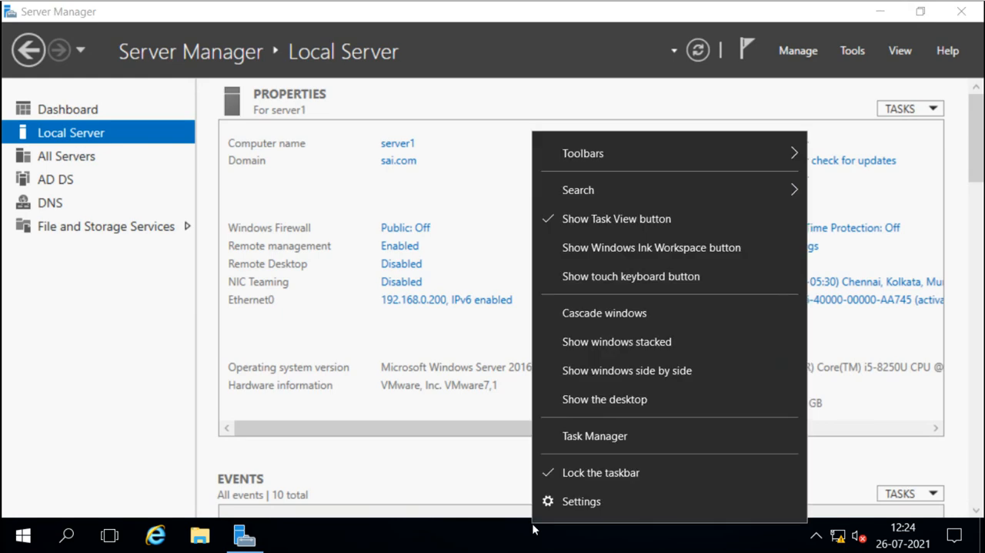
left_click(591, 436)
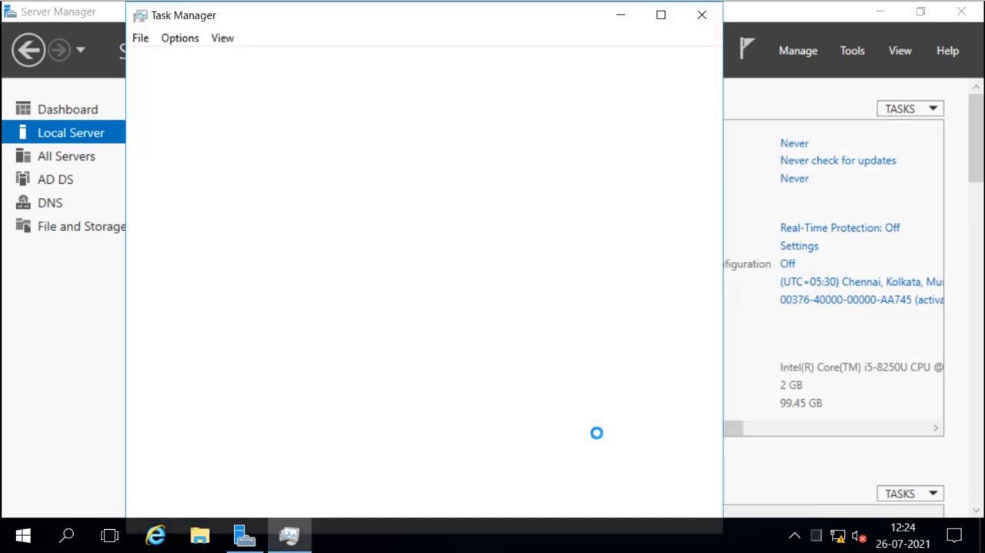
left_click(661, 15)
left_click(115, 52)
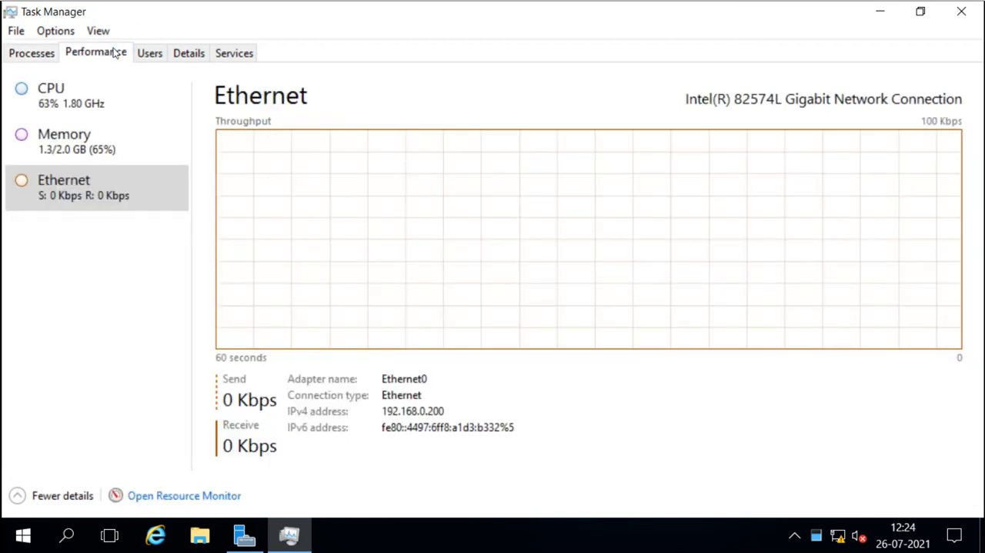
Launch Resource Monitor from Task Manager's Performance tab, then close both Resource Monitor and Task Manager.
left_click(186, 497)
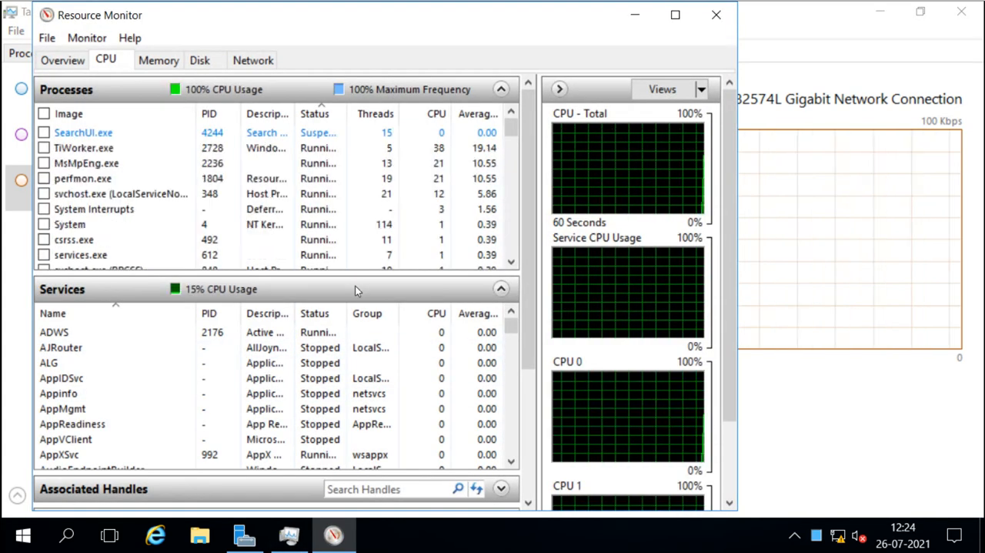
left_click(720, 17)
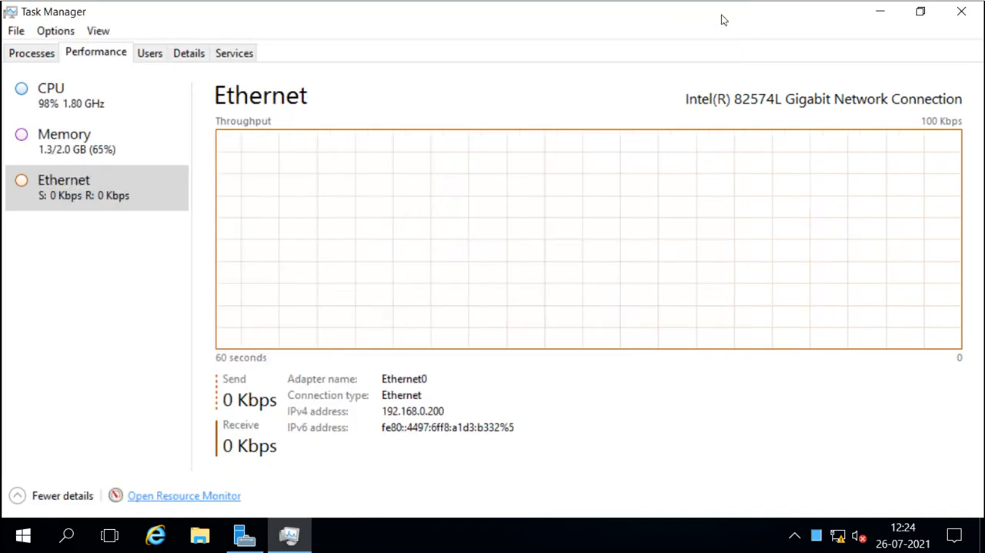
left_click(961, 11)
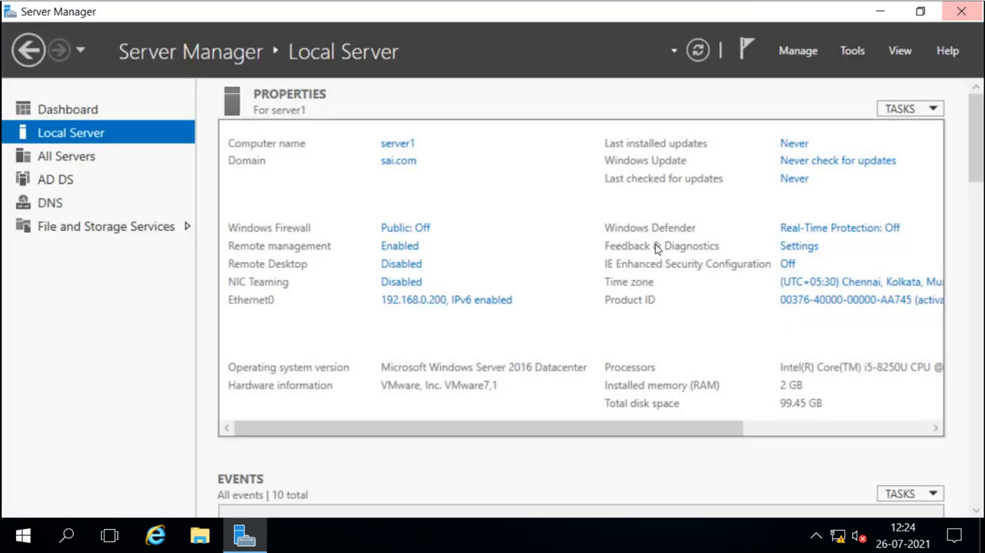
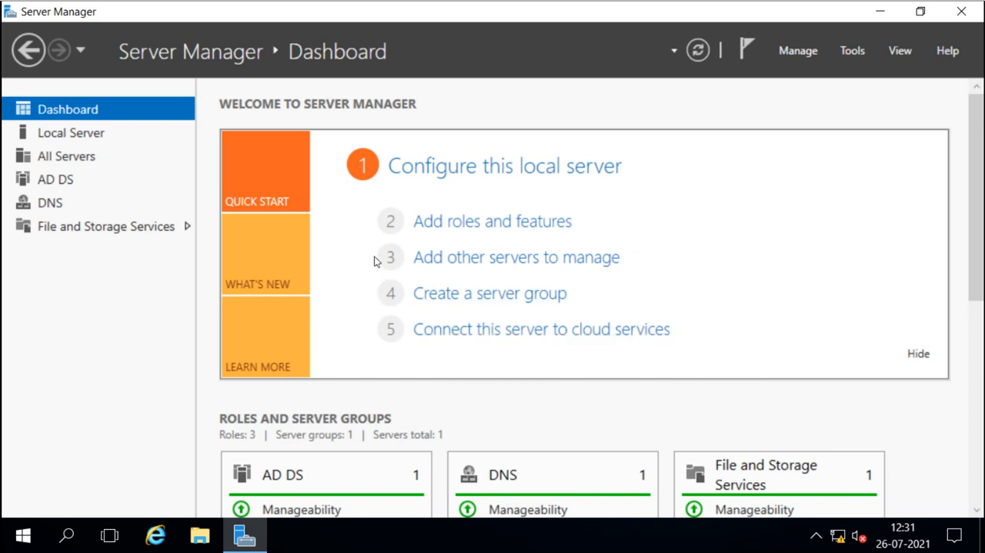
Open the All Servers page, then the Local Server page, and view the Windows Firewall settings before closing them.
left_click(62, 159)
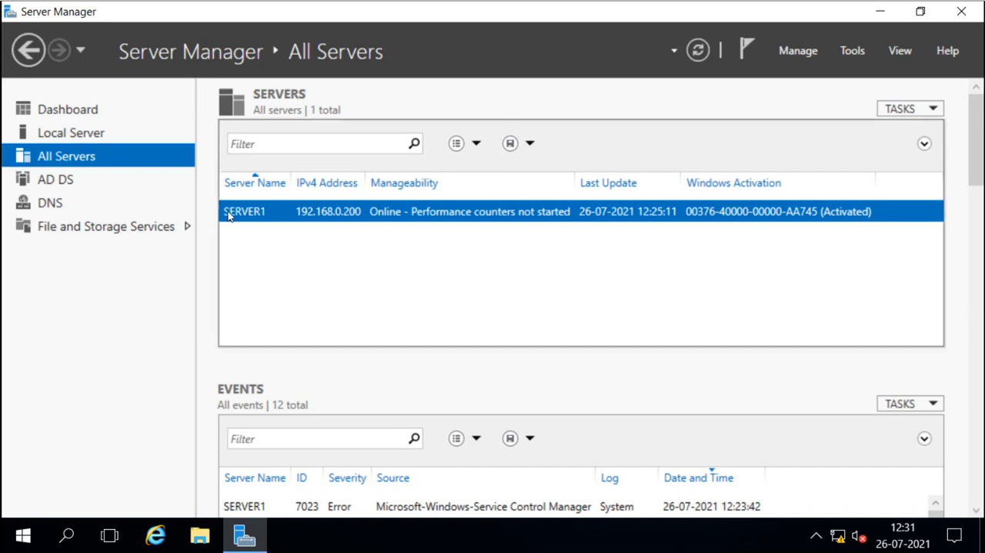
left_click(89, 137)
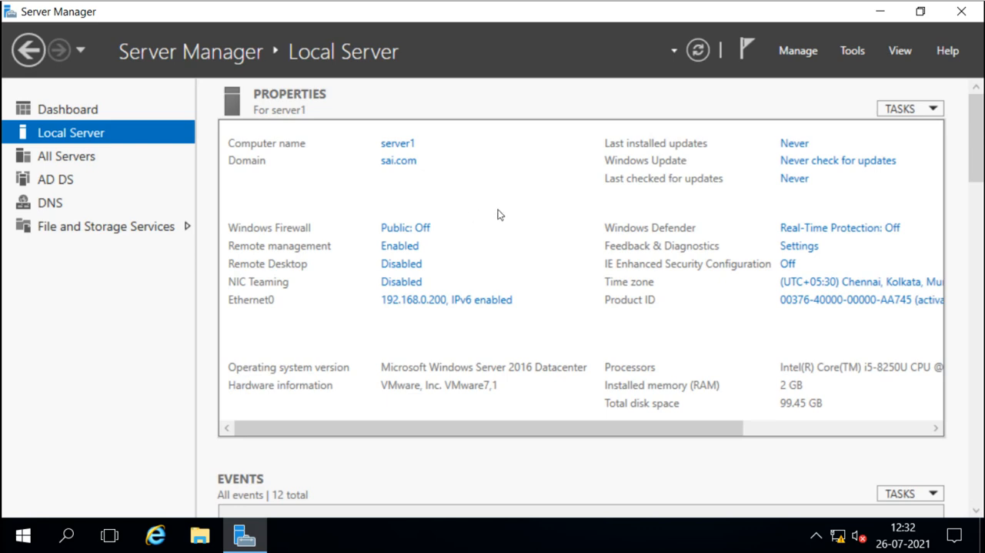
left_click(397, 229)
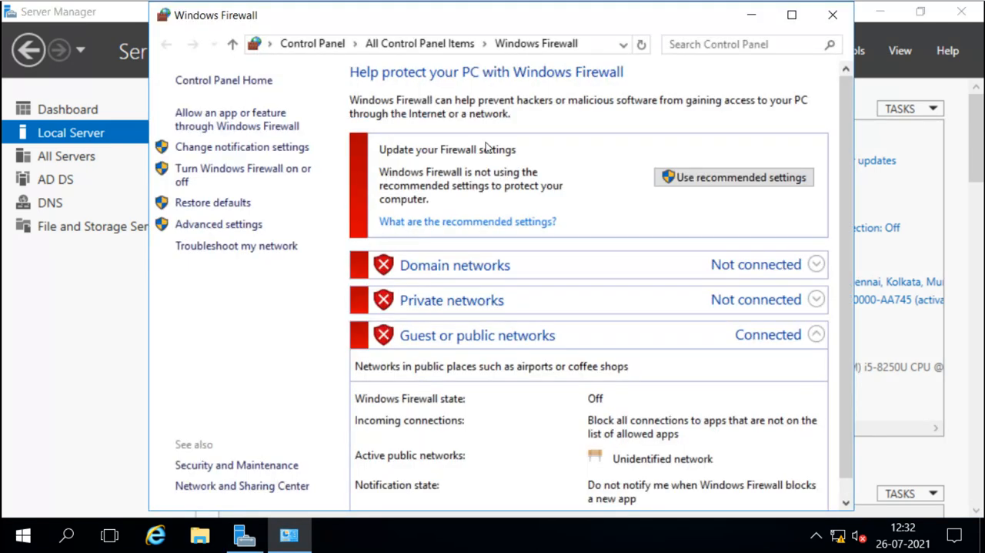
left_click(832, 15)
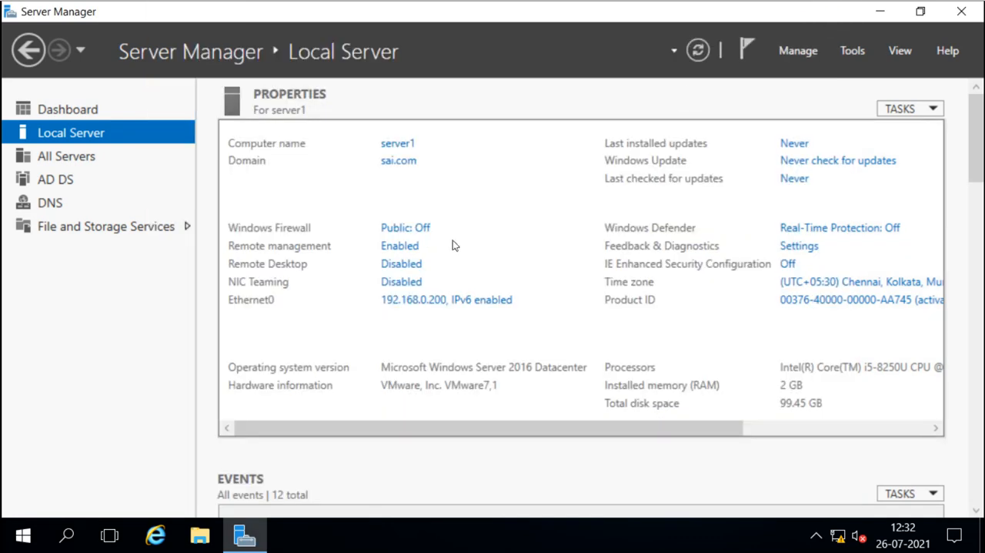
Open the Ethernet0 network connections and the System Properties dialog from the Local Server properties, closing each.
left_click(434, 304)
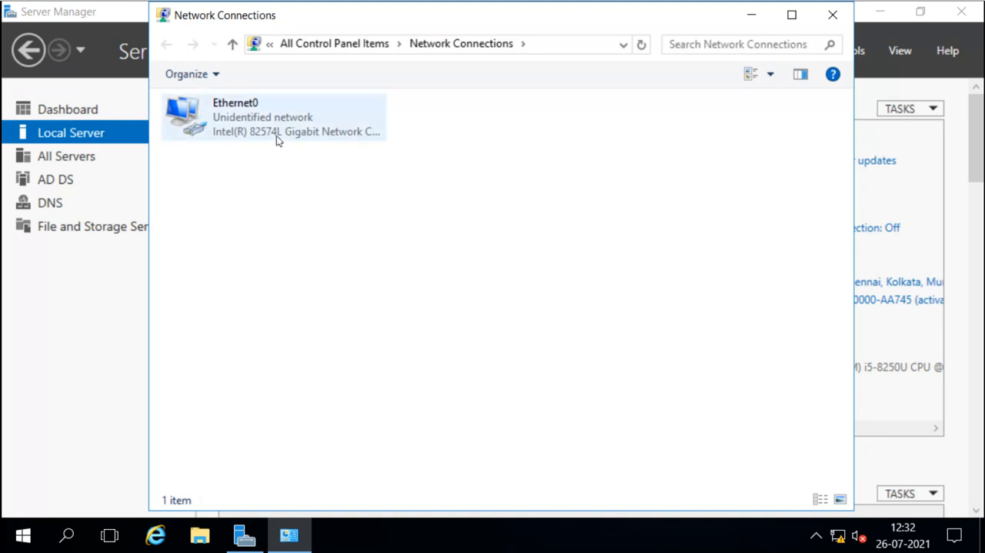
left_click(832, 15)
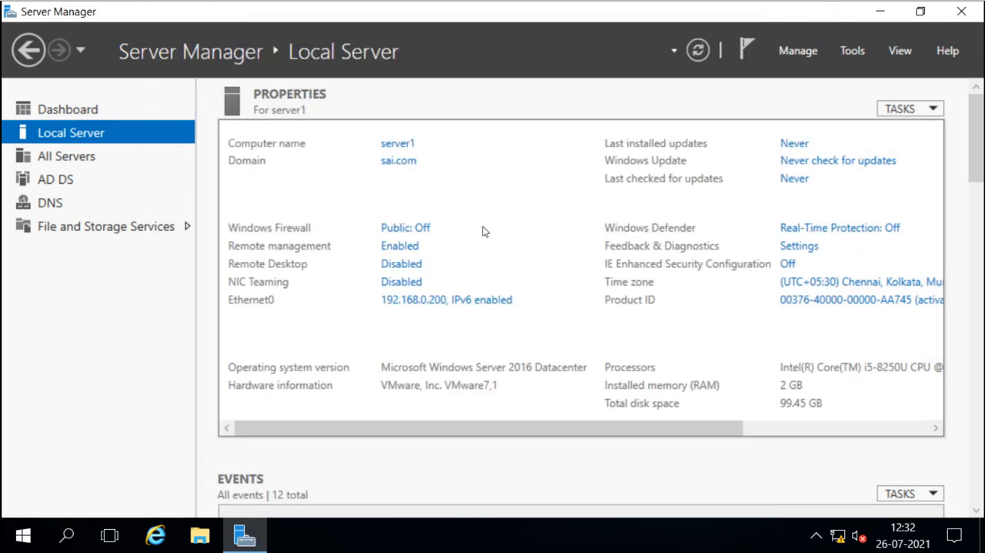
left_click(396, 163)
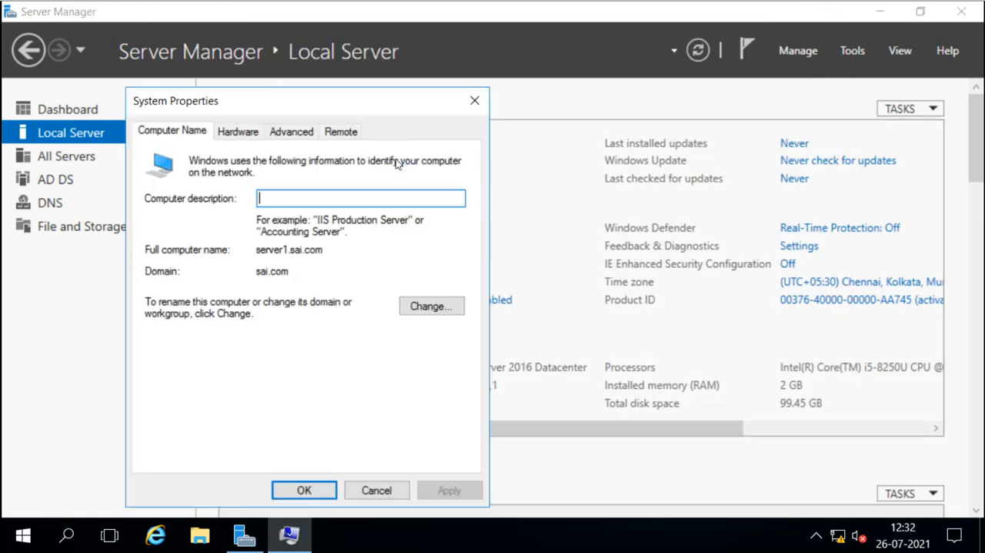
left_click(474, 101)
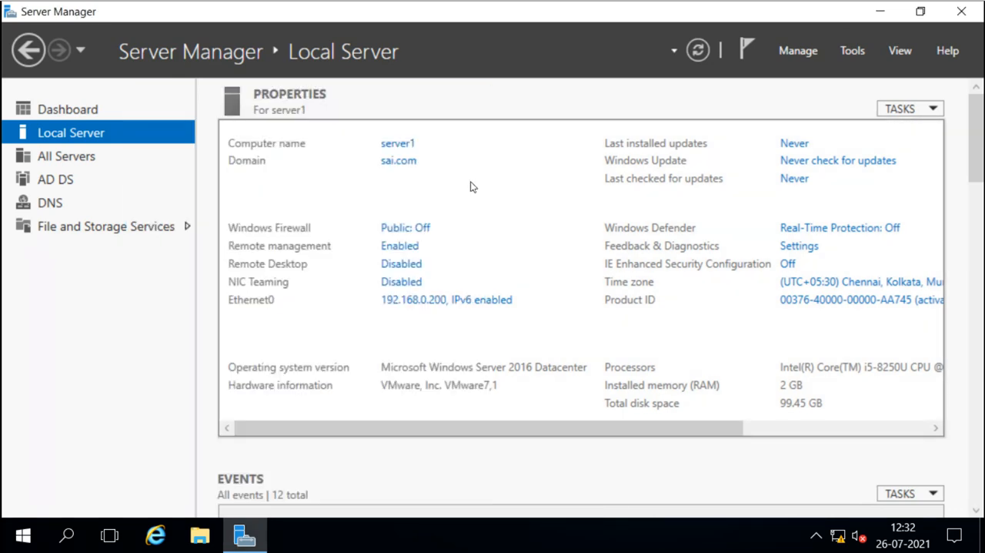
Review the Local Server page, then switch to the DNS page and select its DNS Server warning event to read the details.
scroll(978, 200, "down", 5)
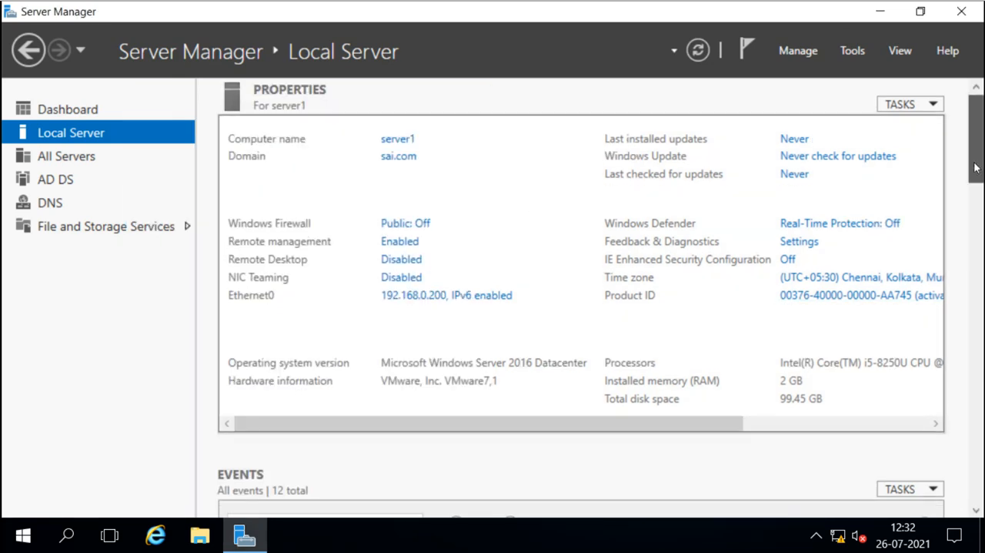
scroll(979, 245, "down", 6)
scroll(979, 235, "up", 2)
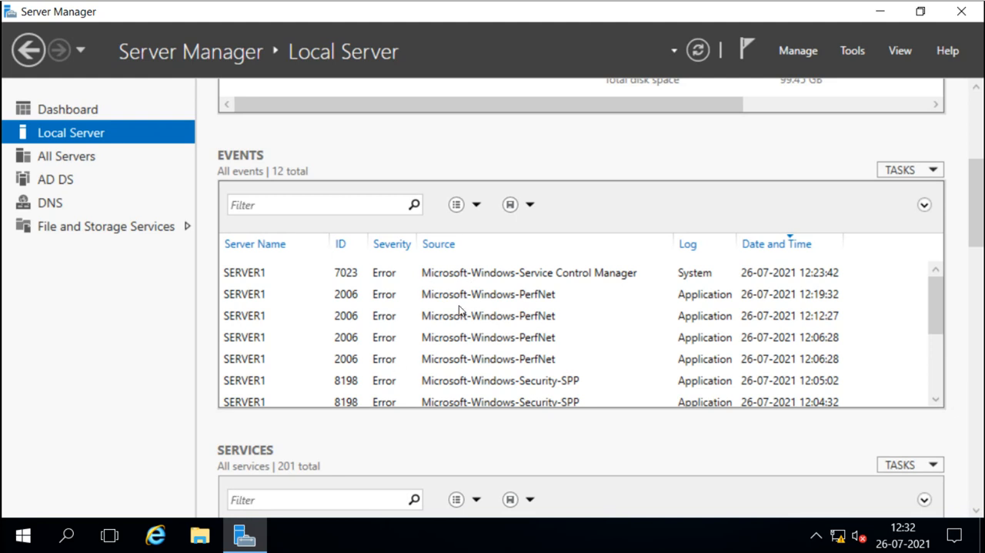
left_click(46, 204)
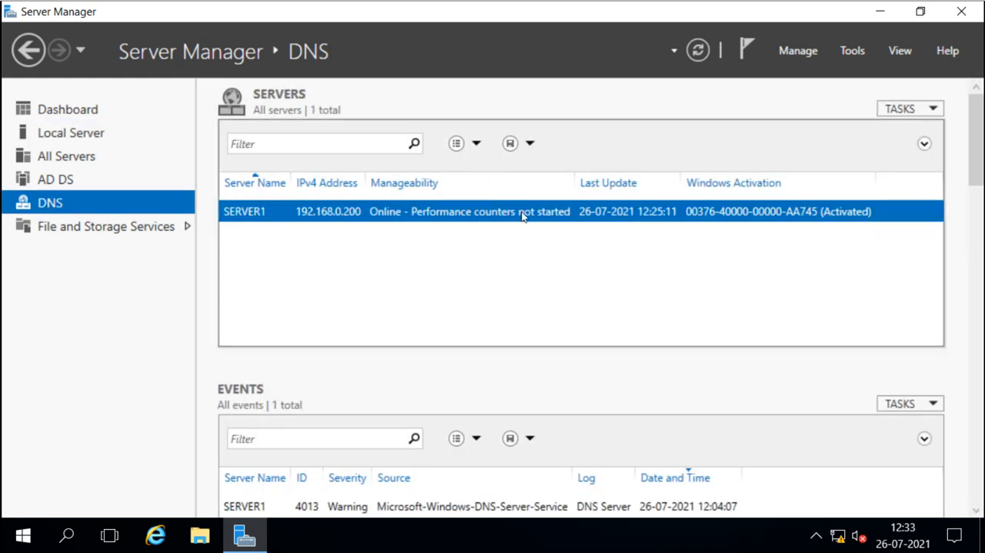
left_click_drag(982, 157, 981, 202)
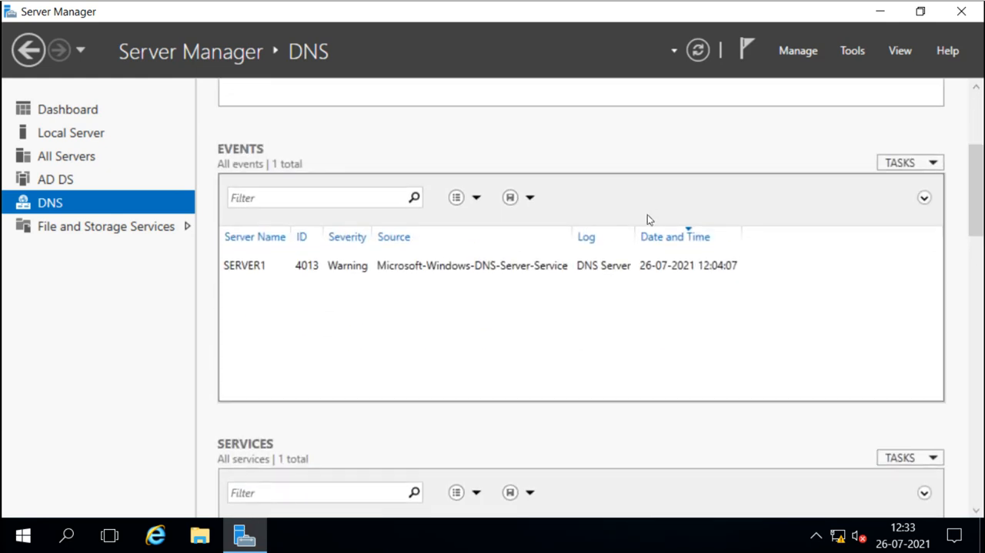
left_click(464, 265)
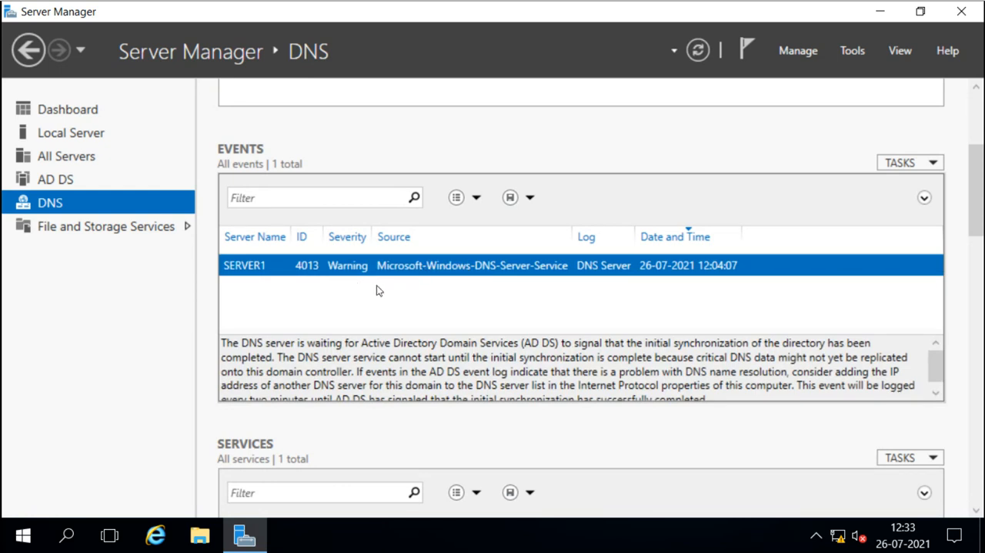
Open the AD DS page, review its events and select the Windows Time service in the Services list.
left_click(70, 180)
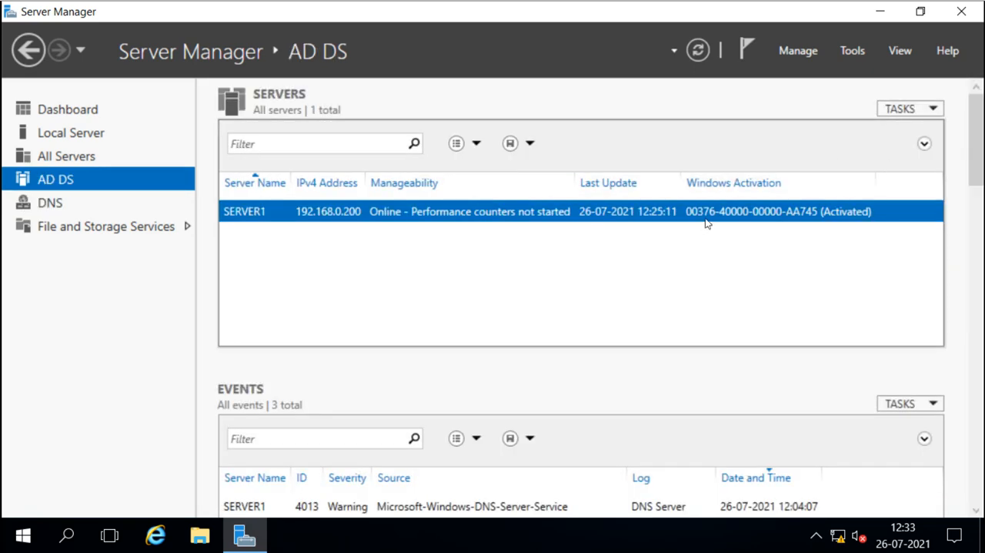
left_click_drag(976, 169, 976, 204)
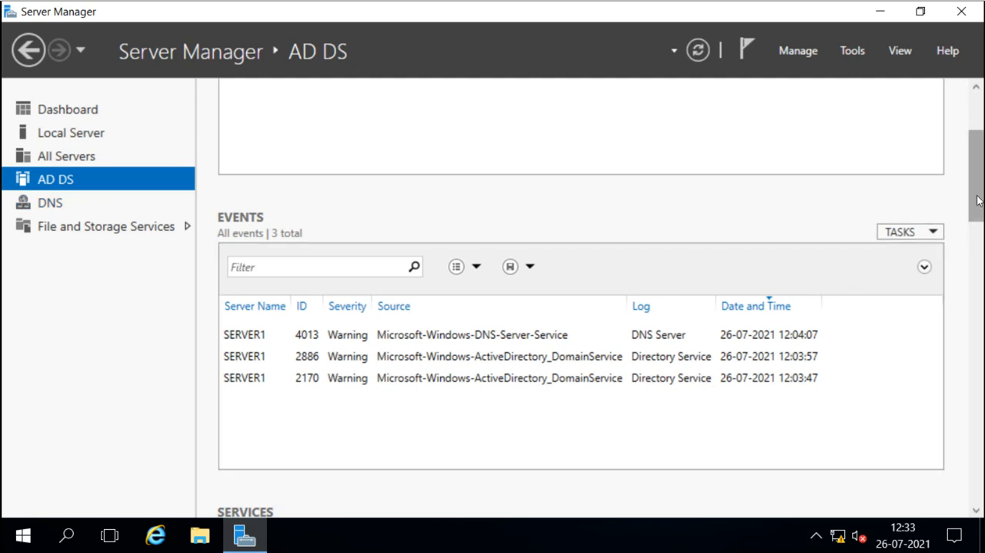
left_click_drag(976, 204, 978, 275)
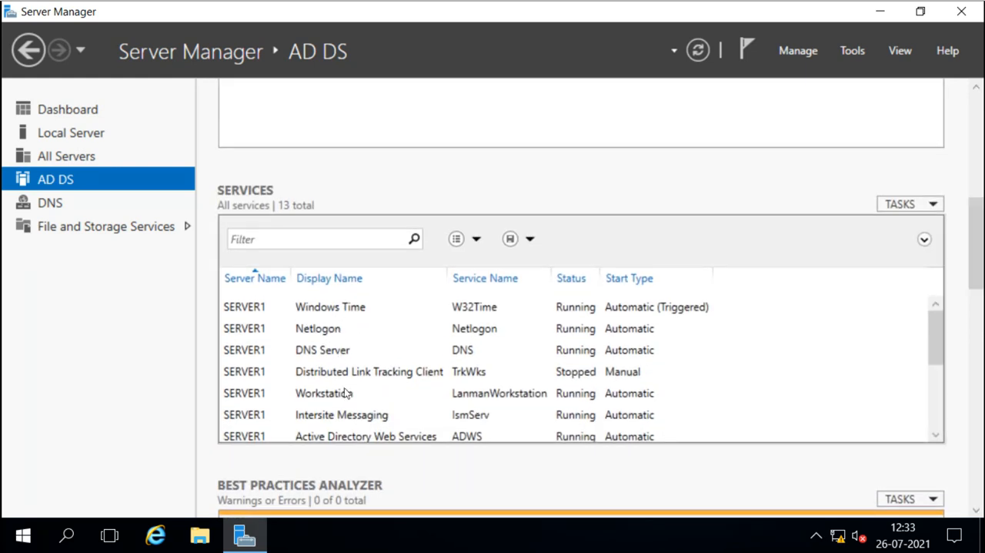
left_click(327, 308)
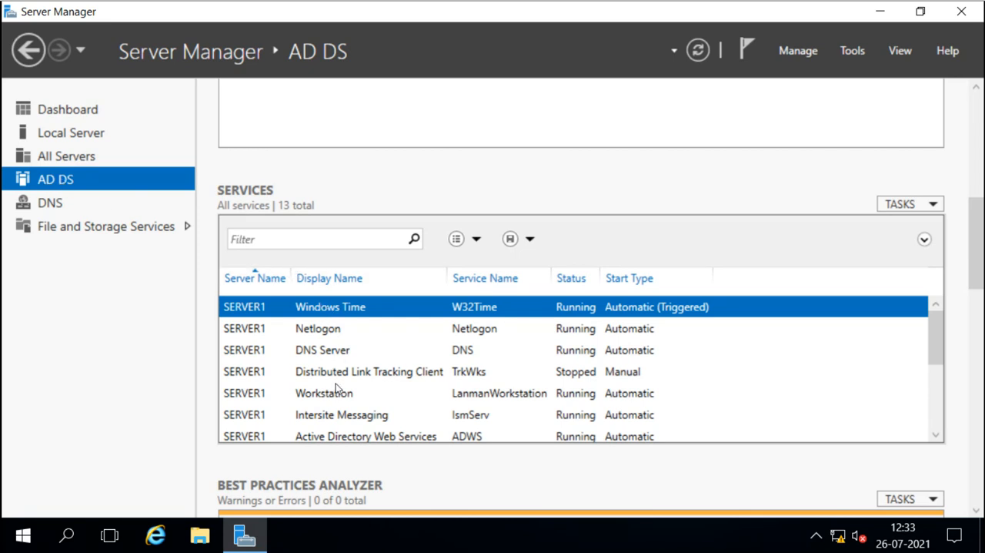
Examine the DNS page's Services, Performance task options and Roles and Features sections.
left_click(50, 210)
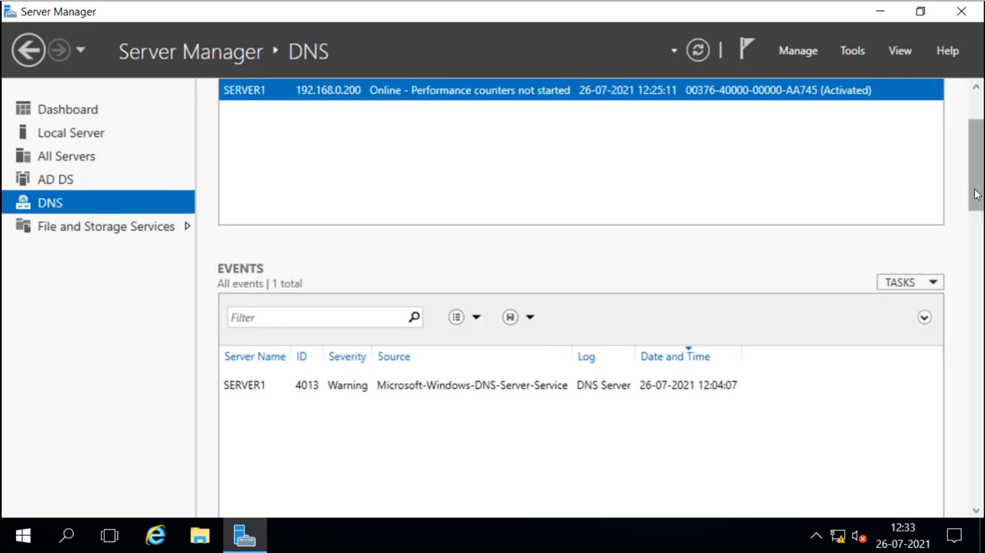
left_click_drag(976, 194, 979, 279)
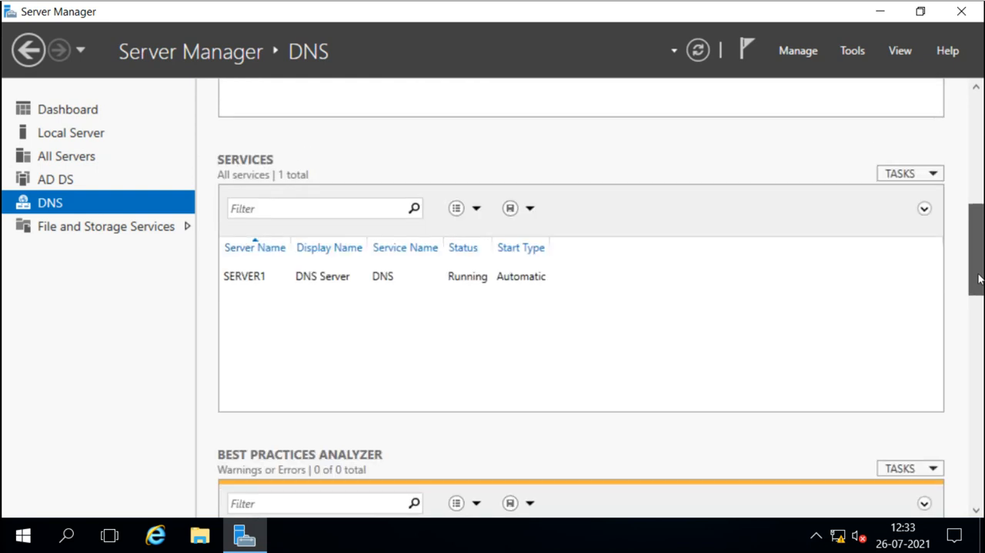
left_click(337, 278)
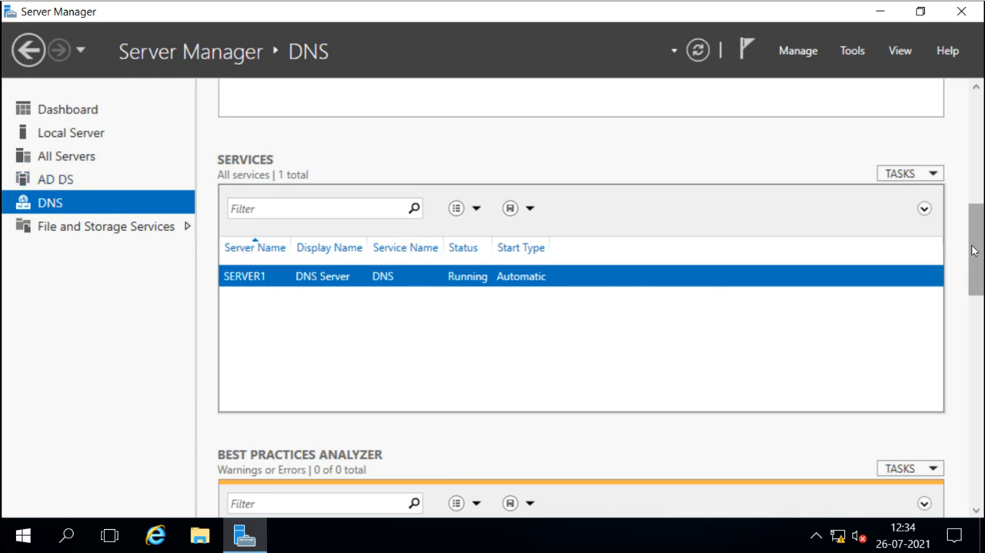
left_click_drag(974, 272, 975, 397)
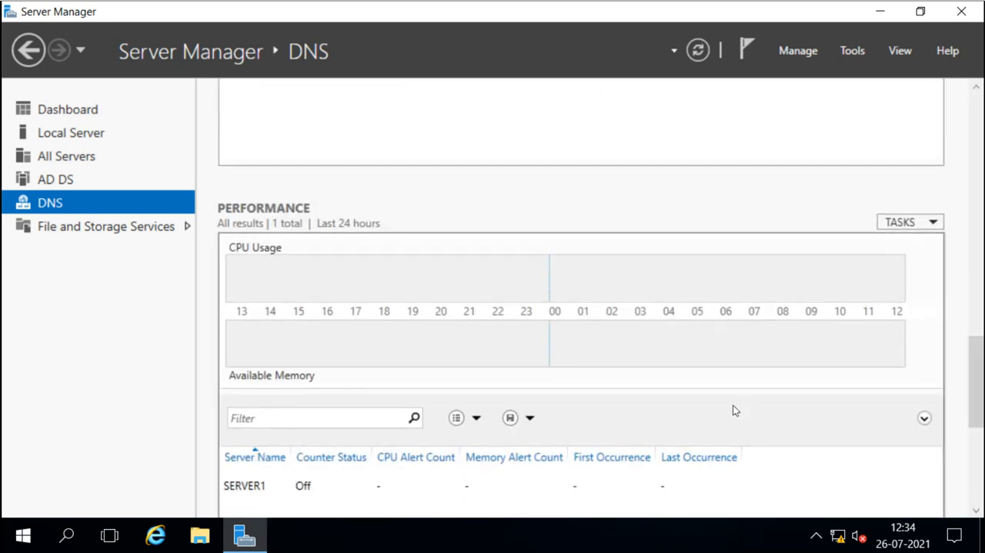
left_click(899, 223)
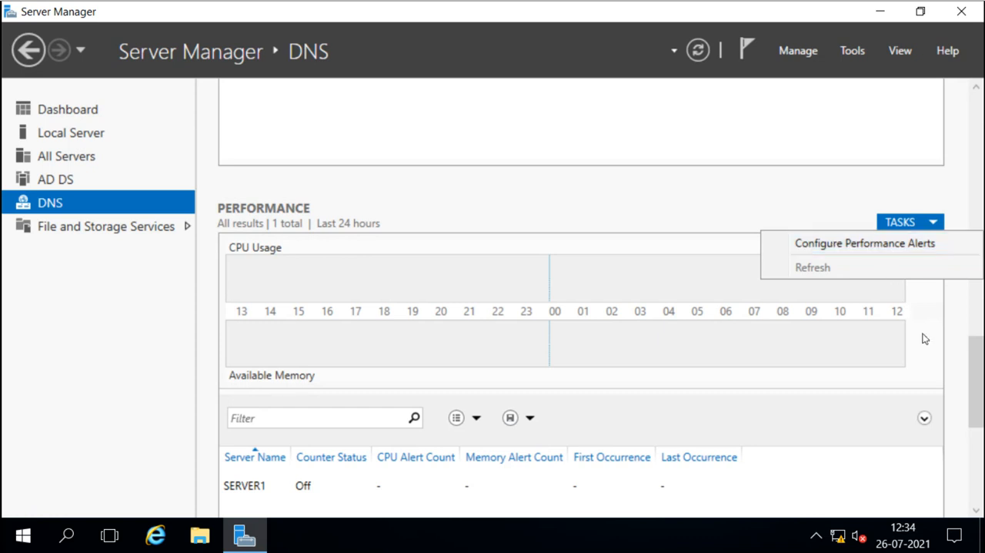
left_click(976, 360)
left_click_drag(976, 363, 978, 398)
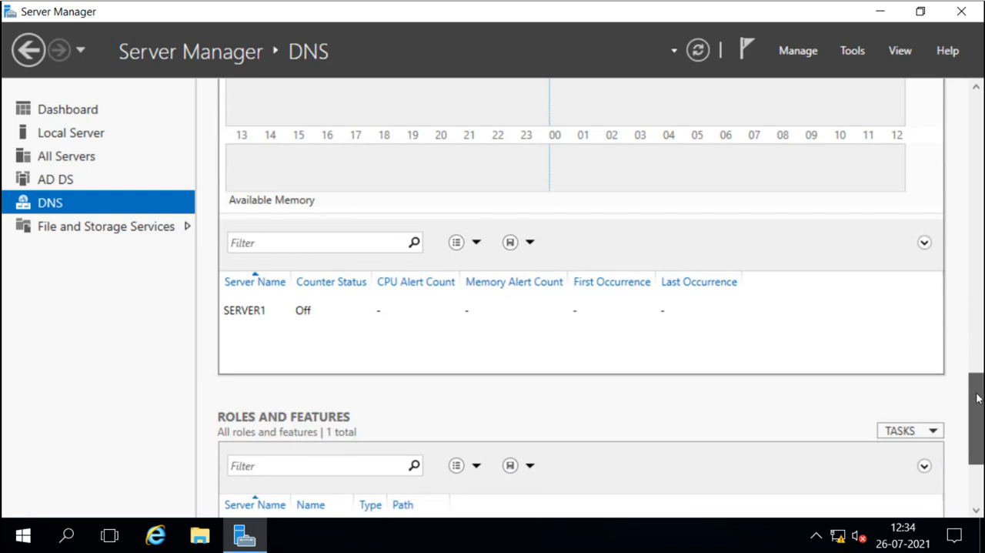
left_click_drag(977, 398, 982, 436)
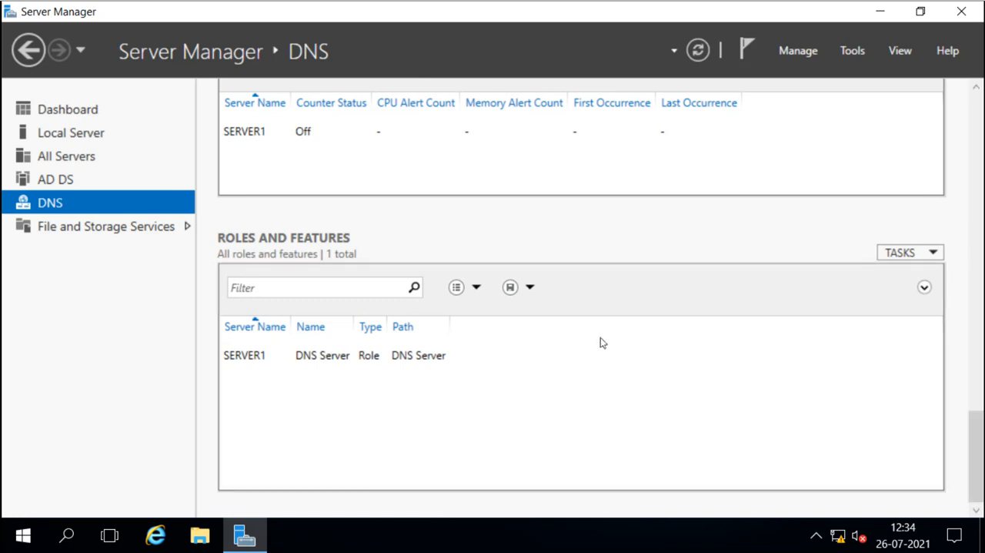
Examine the Local Server's Roles and Features list, selecting each role and feature entry in turn.
left_click(95, 135)
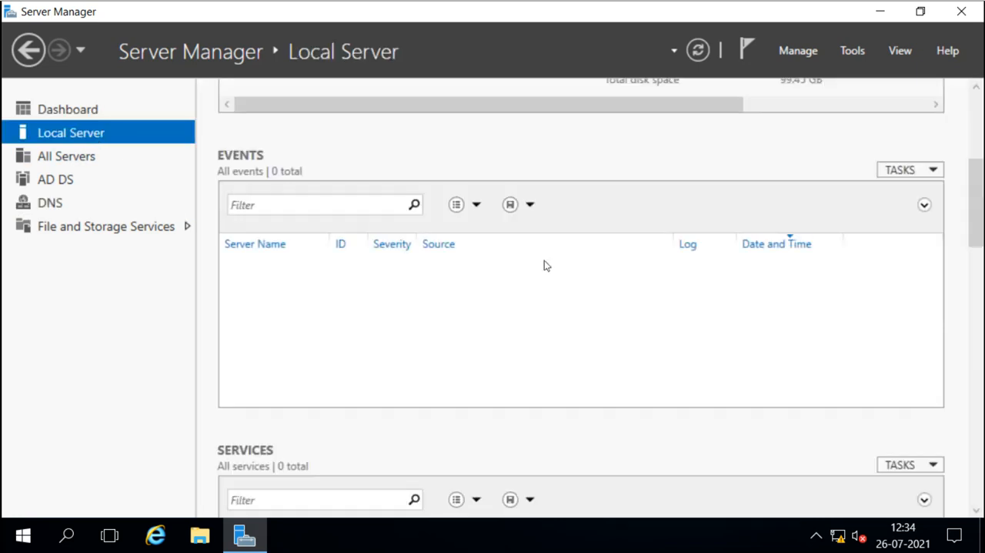
left_click_drag(978, 223, 983, 487)
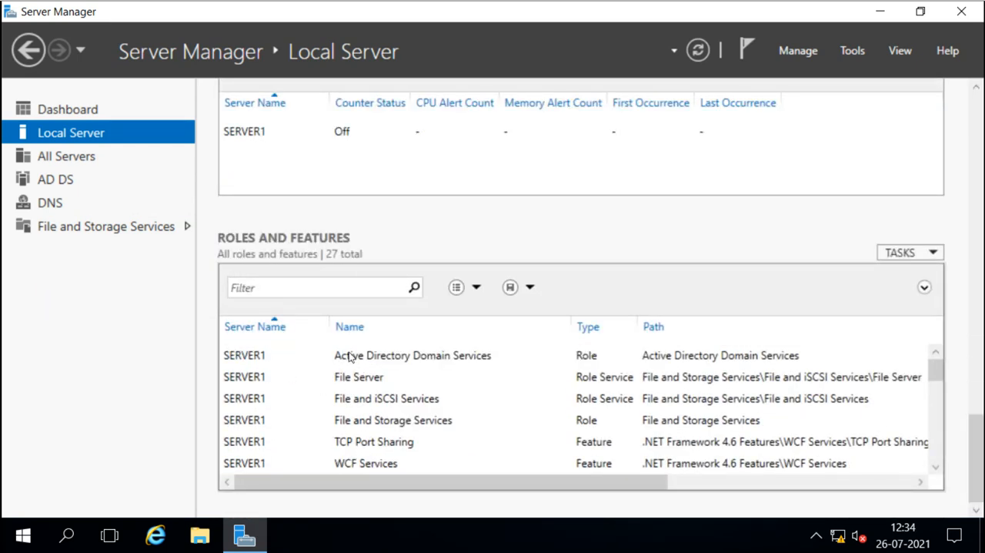
left_click(374, 357)
left_click(376, 377)
left_click(377, 398)
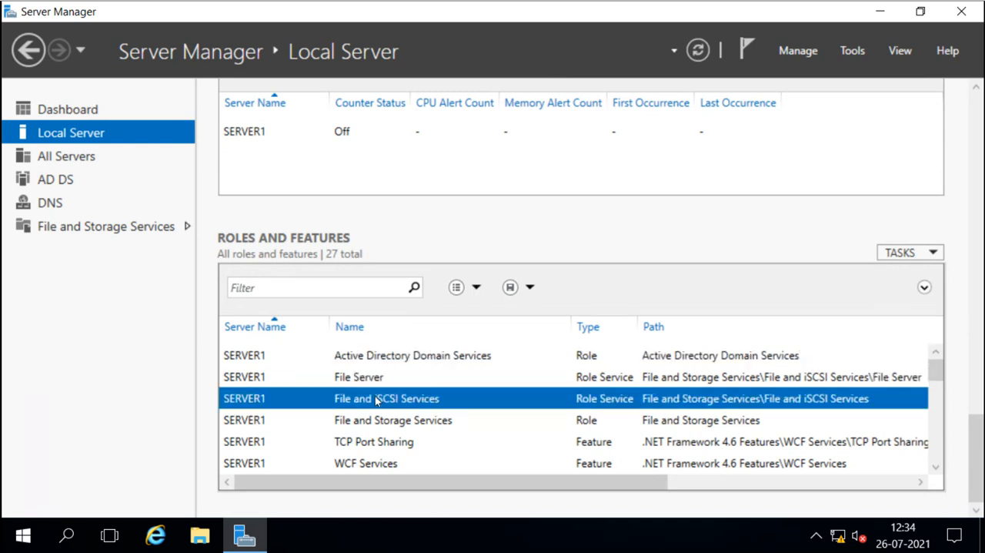
left_click(377, 420)
left_click(376, 442)
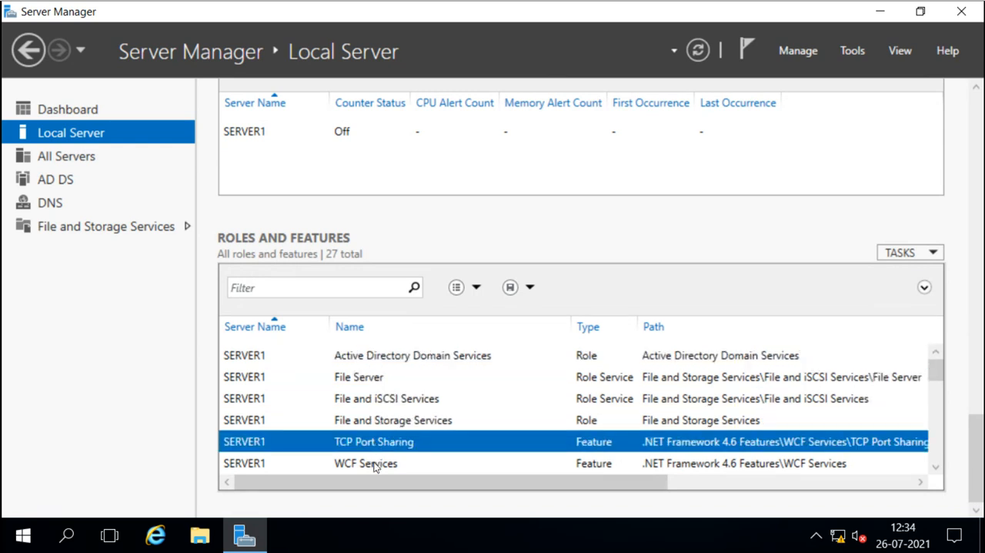
left_click(374, 464)
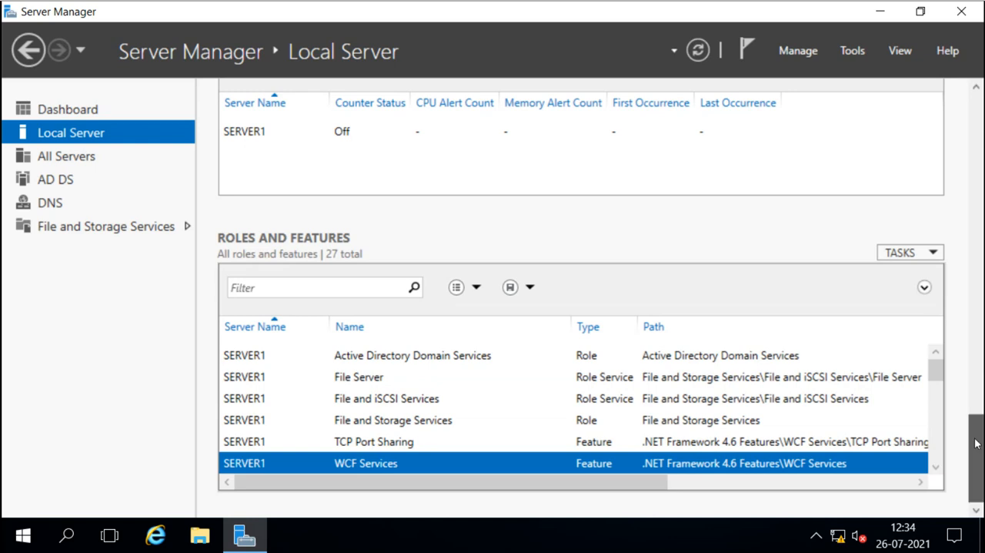
Start a Best Practices Analyzer scan for the local server.
left_click_drag(976, 443, 973, 312)
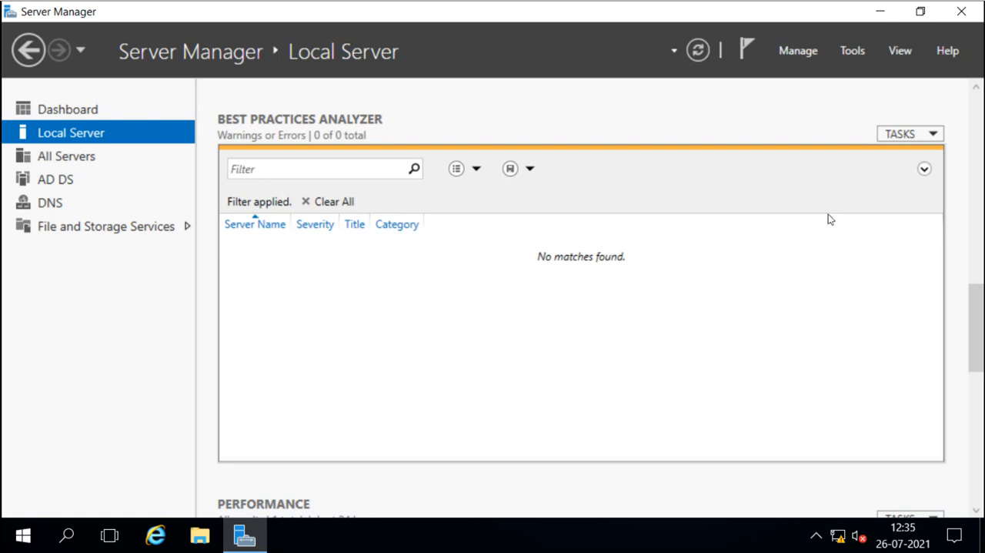
left_click(934, 136)
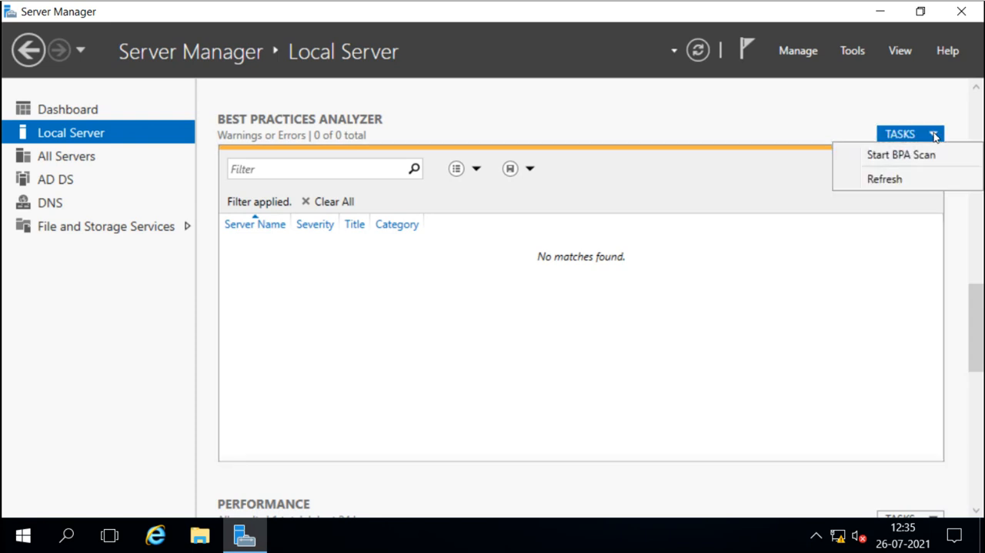
left_click(889, 156)
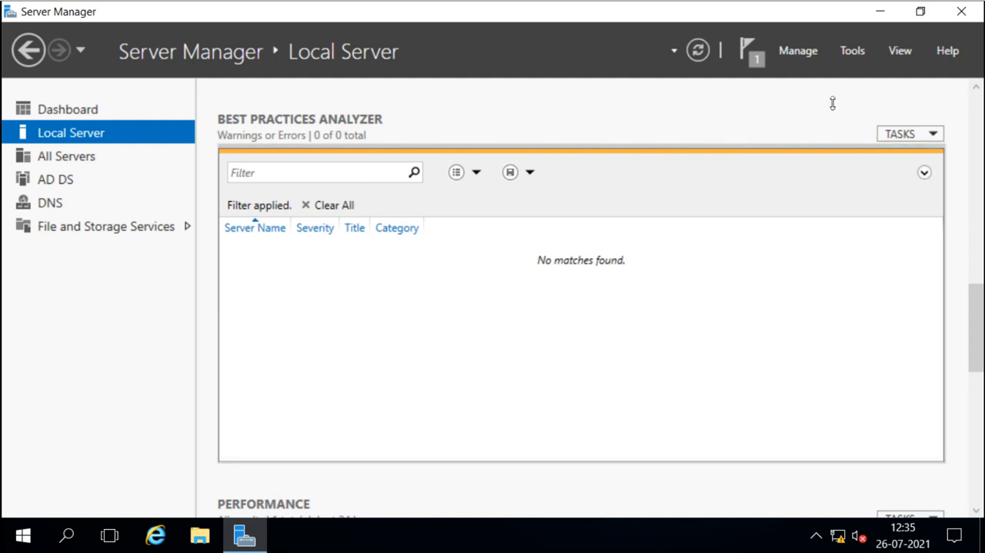
Open Event Viewer from Server Manager's tools and maximize its window.
left_click(851, 49)
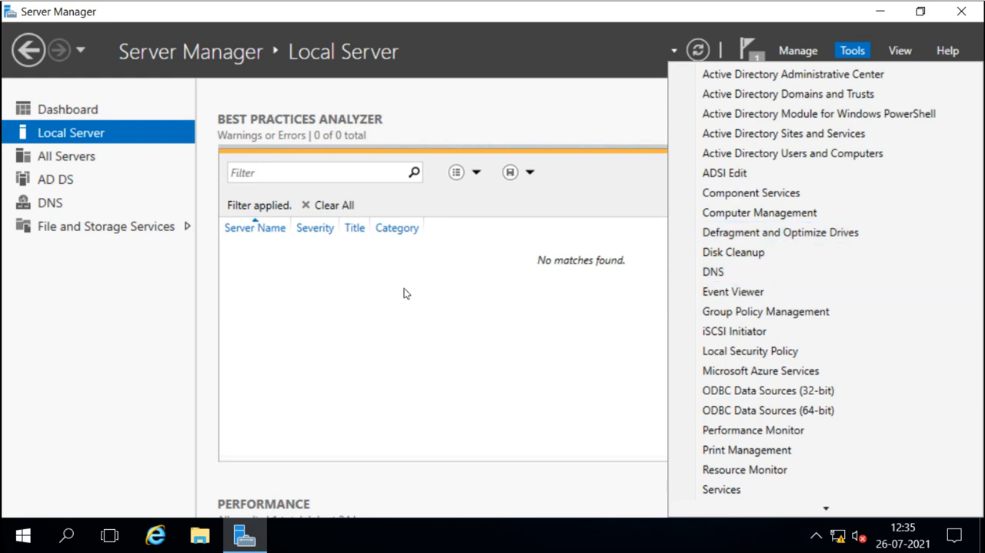
left_click(733, 291)
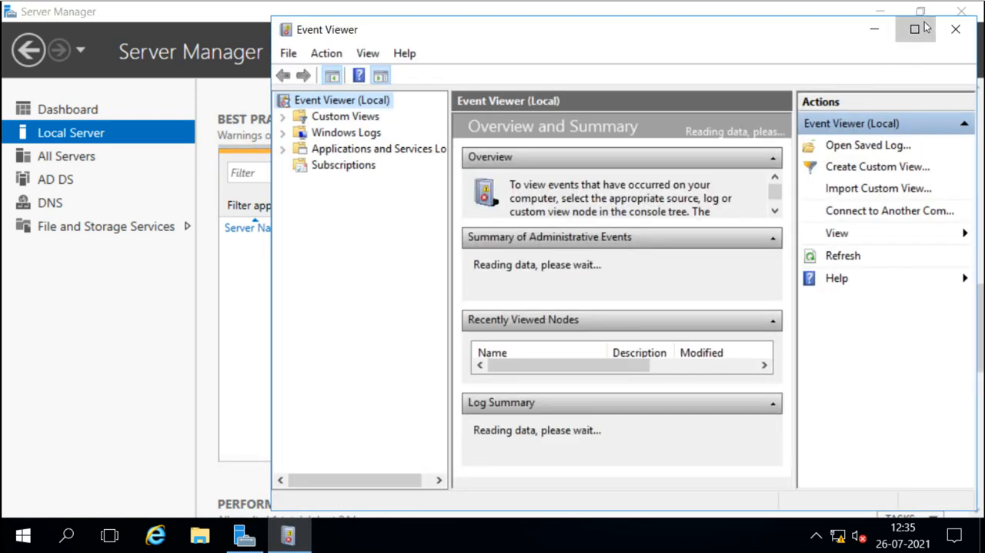
left_click(914, 29)
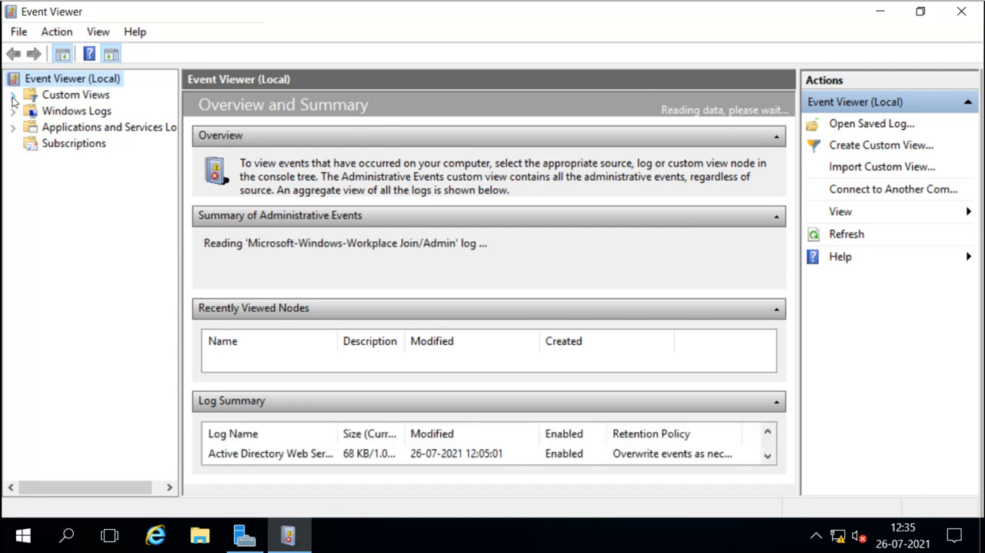
Browse the Server Roles custom views for Active Directory Domain Services, DNS Server and Remote Desktop Services.
left_click(13, 95)
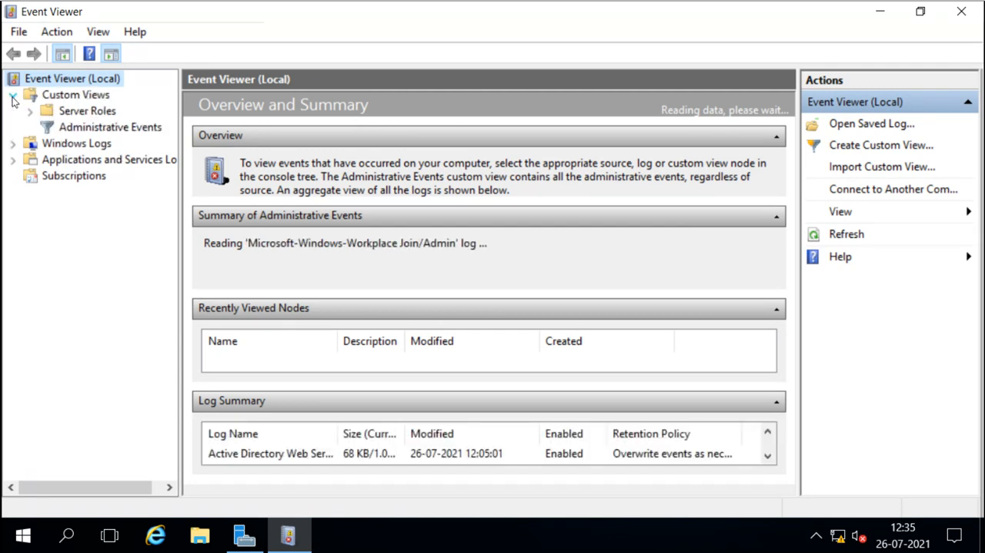
left_click(60, 96)
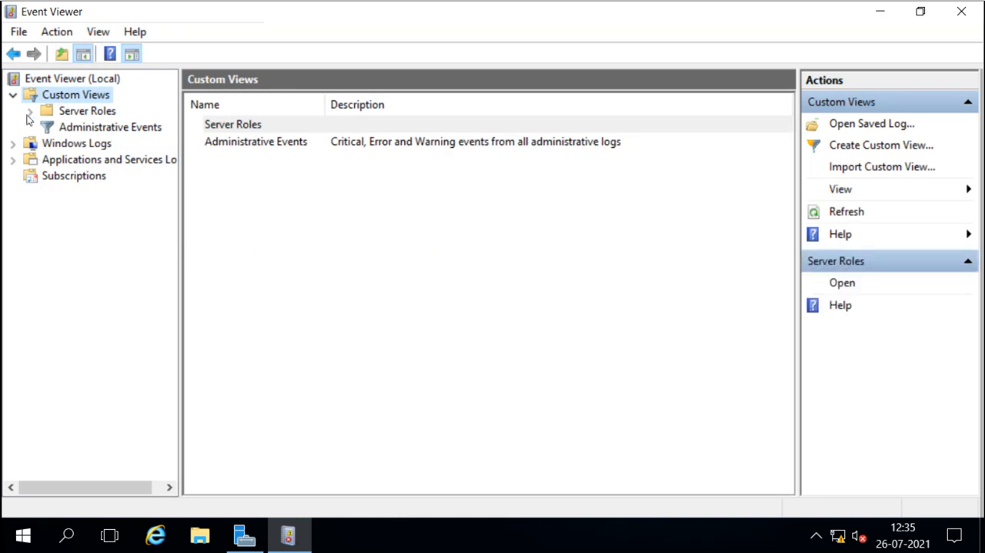
left_click(29, 114)
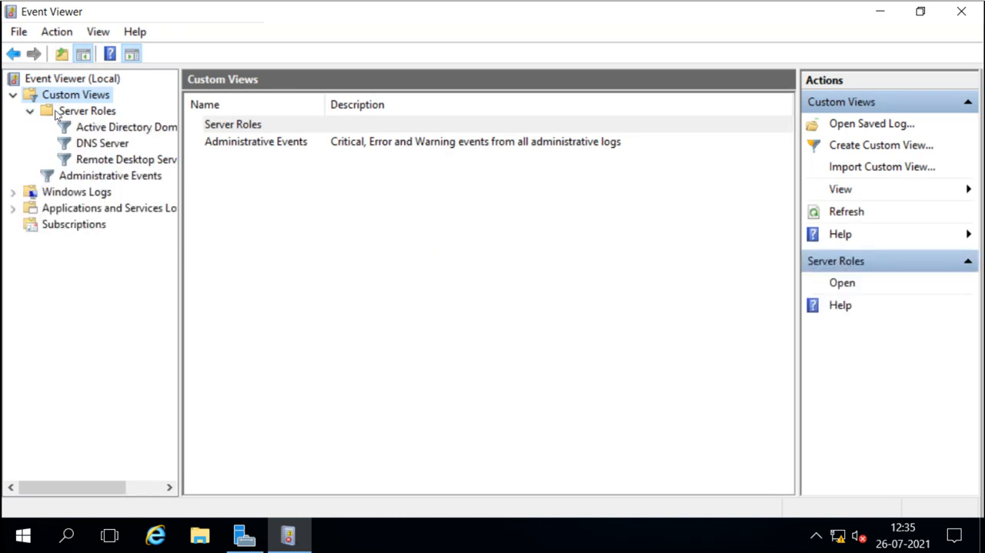
left_click(58, 113)
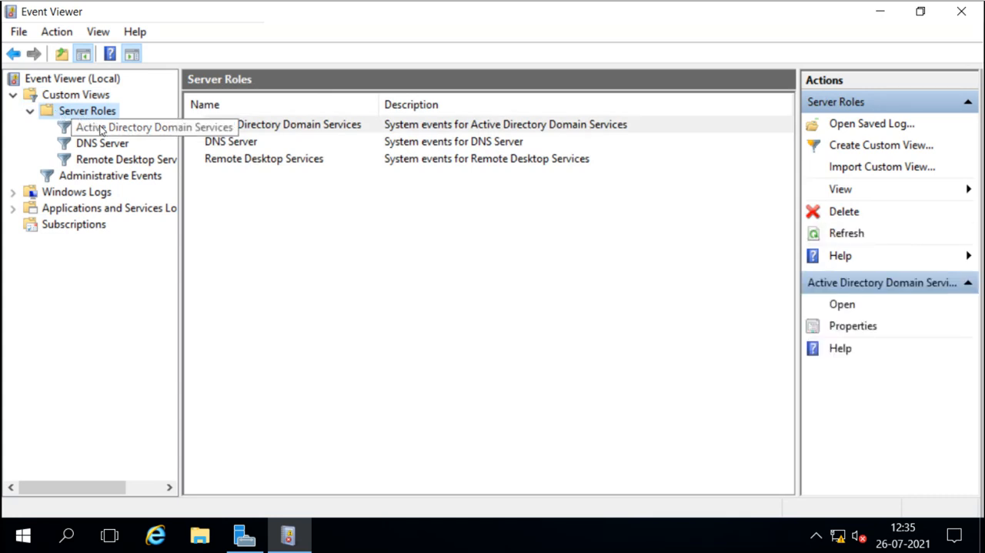
left_click(153, 128)
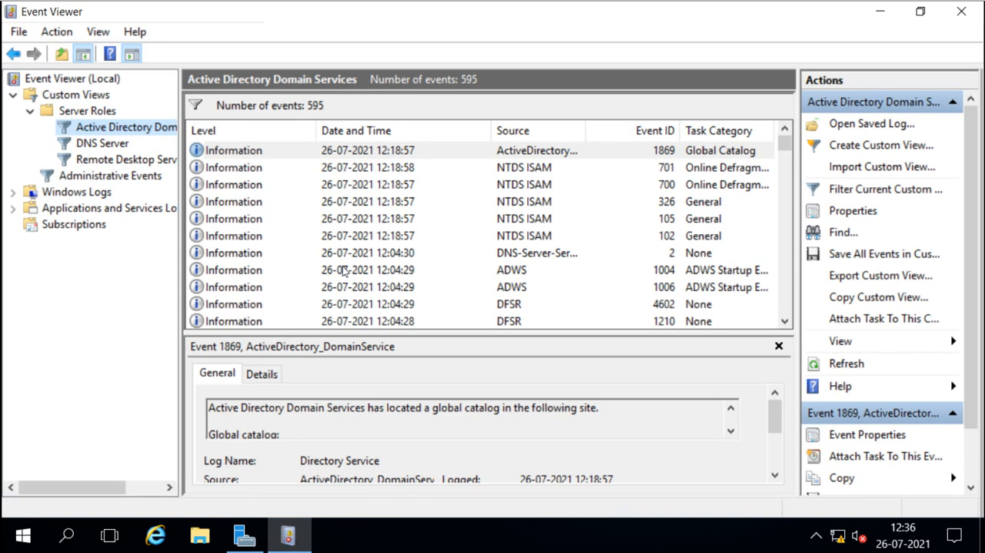
left_click(103, 144)
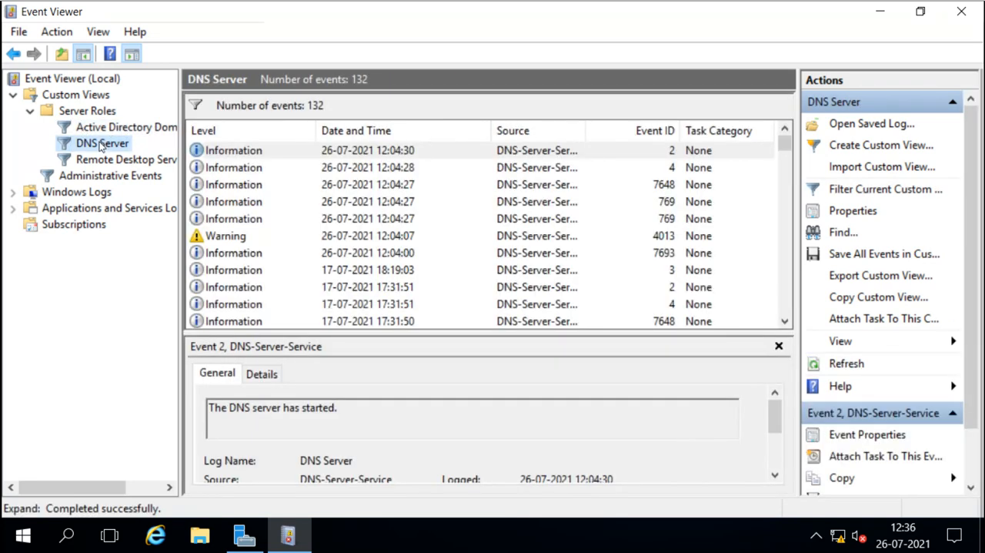
left_click(90, 162)
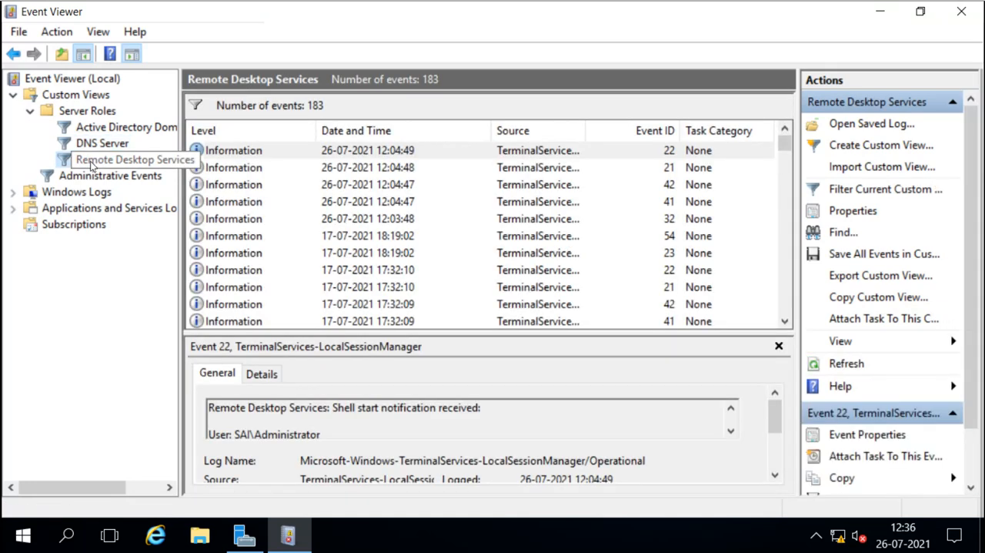
left_click(94, 127)
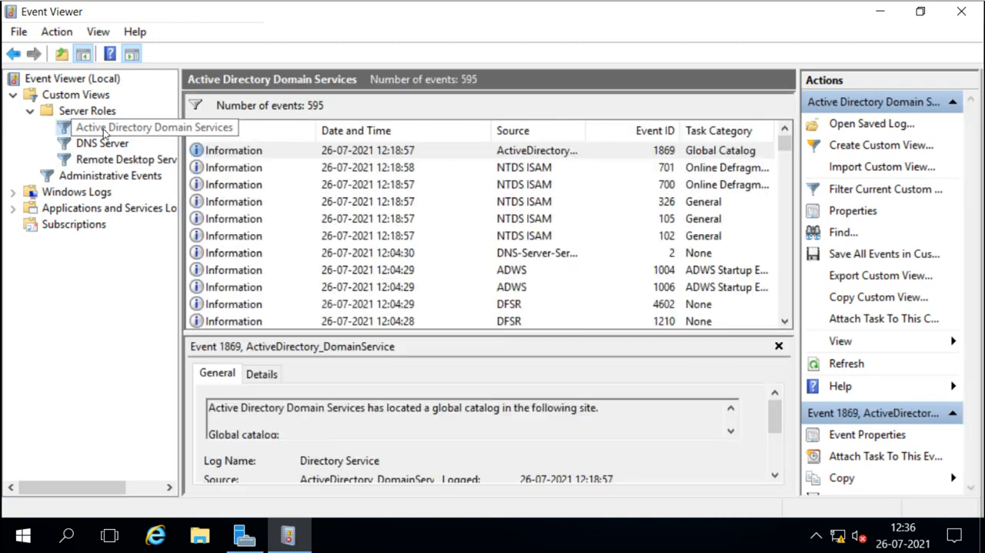
left_click(104, 145)
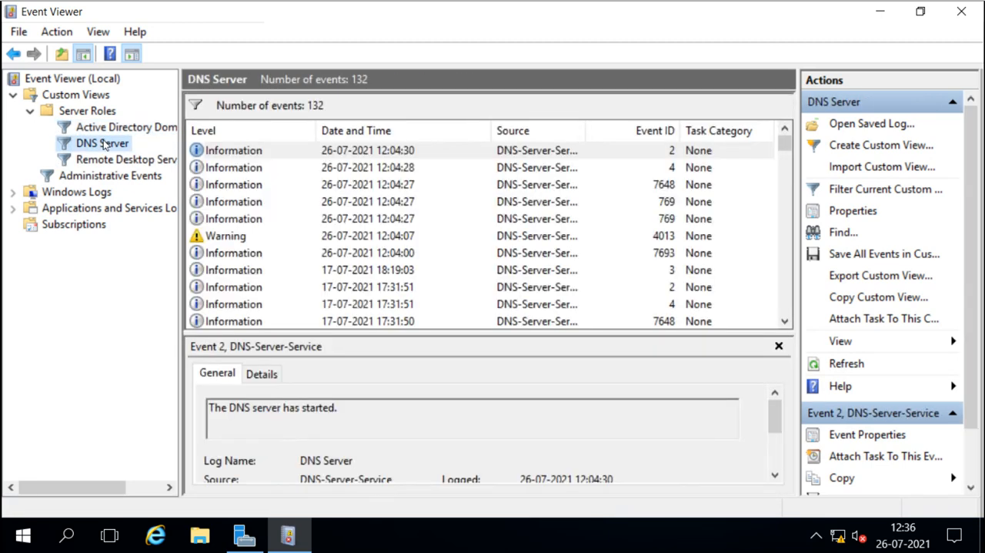
Start a new custom view and set its event levels to Critical, Warning, Verbose and Error over any time.
right_click(61, 101)
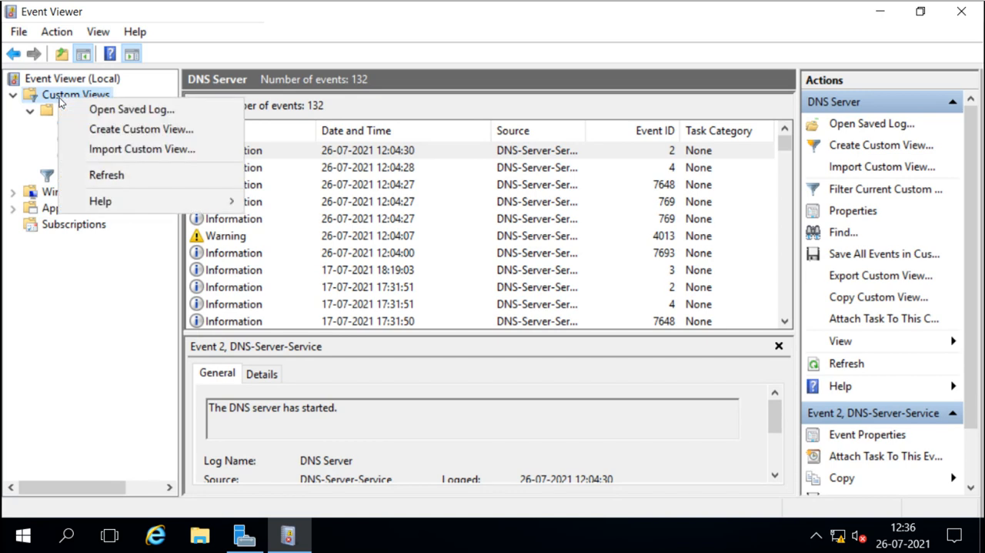
left_click(148, 129)
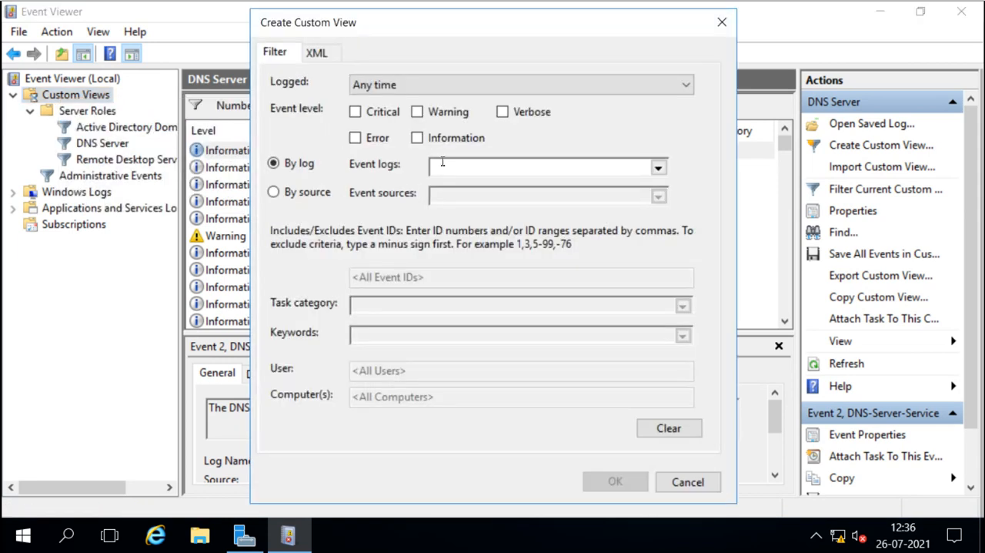
left_click(420, 87)
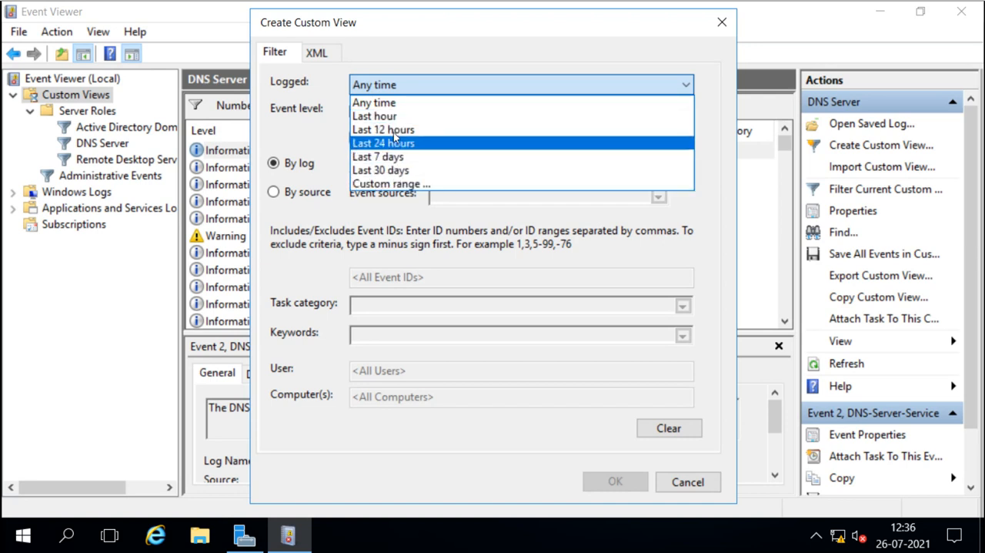
left_click(430, 84)
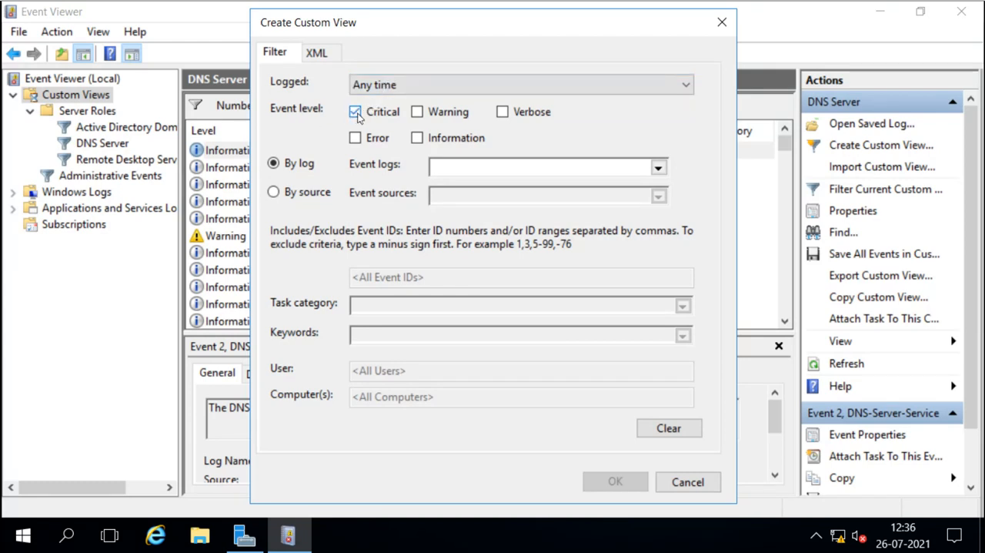
left_click(355, 137)
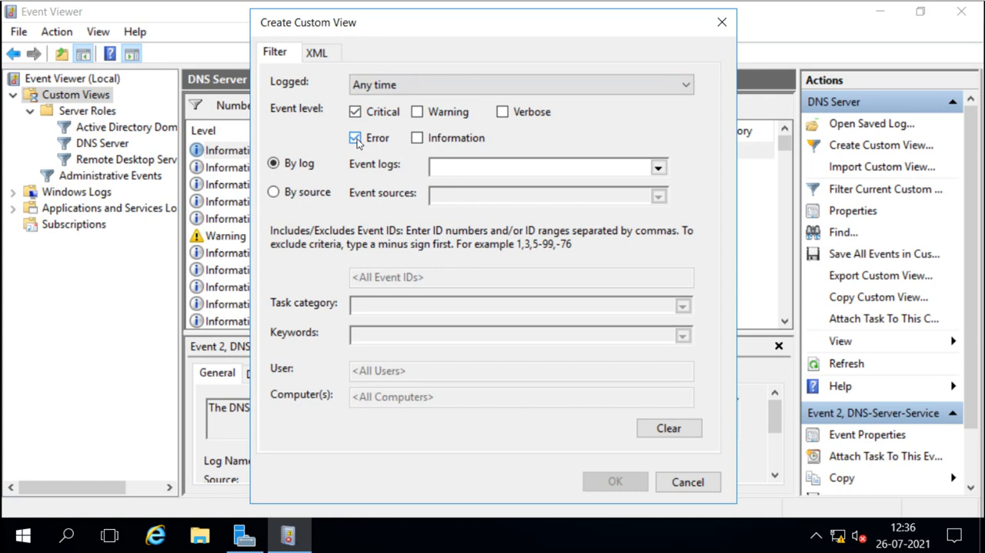
left_click(417, 113)
left_click(501, 112)
Select the Hardware Events and Internet Explorer logs from Applications and Services Logs as the view's event logs.
left_click(659, 167)
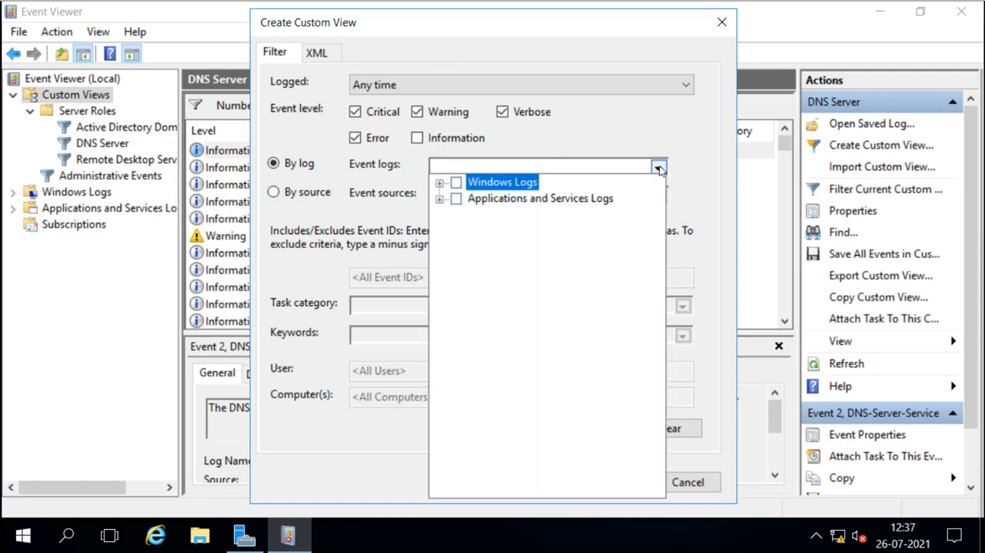
left_click(440, 199)
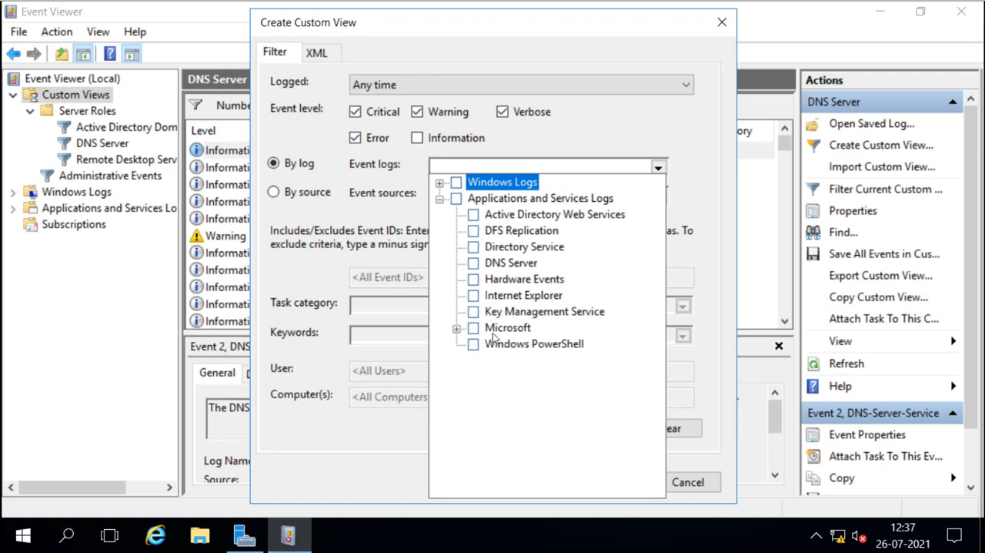
left_click(474, 299)
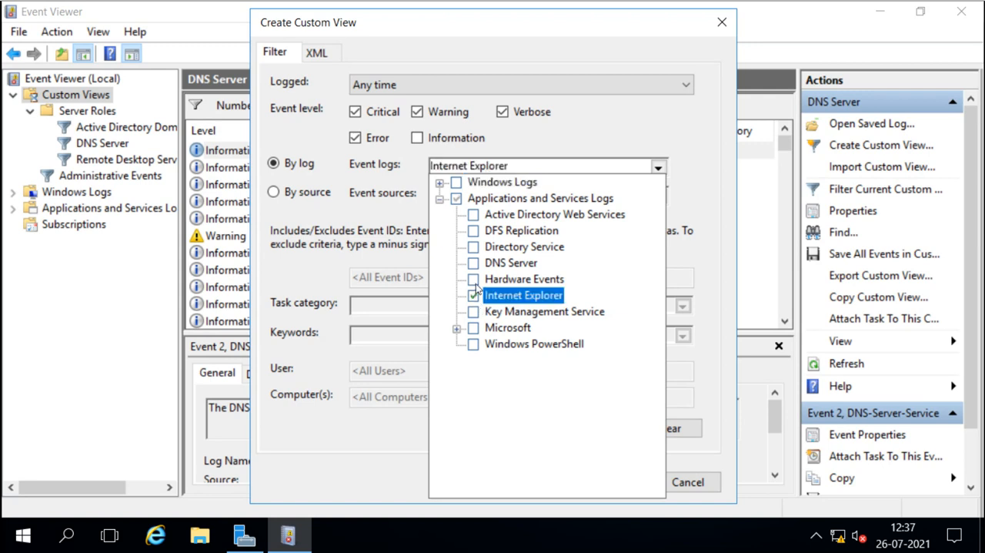
left_click(474, 280)
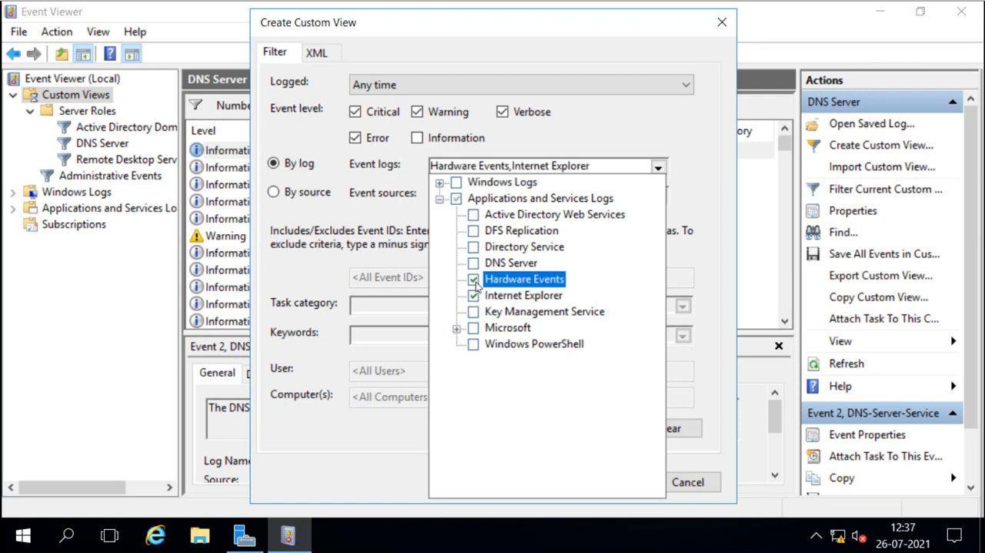
Add the Windows PowerShell log to the view's selected event logs.
left_click(457, 329)
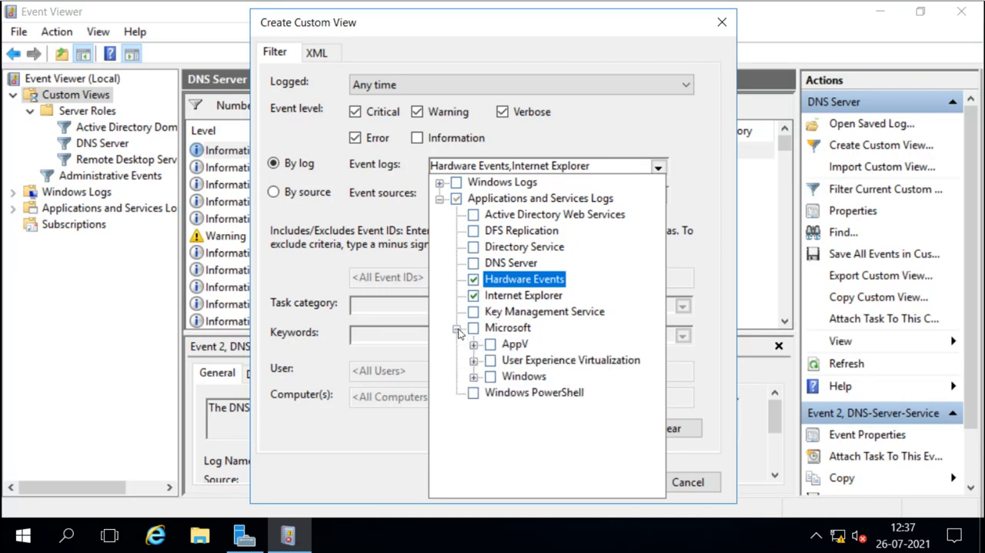
left_click(473, 376)
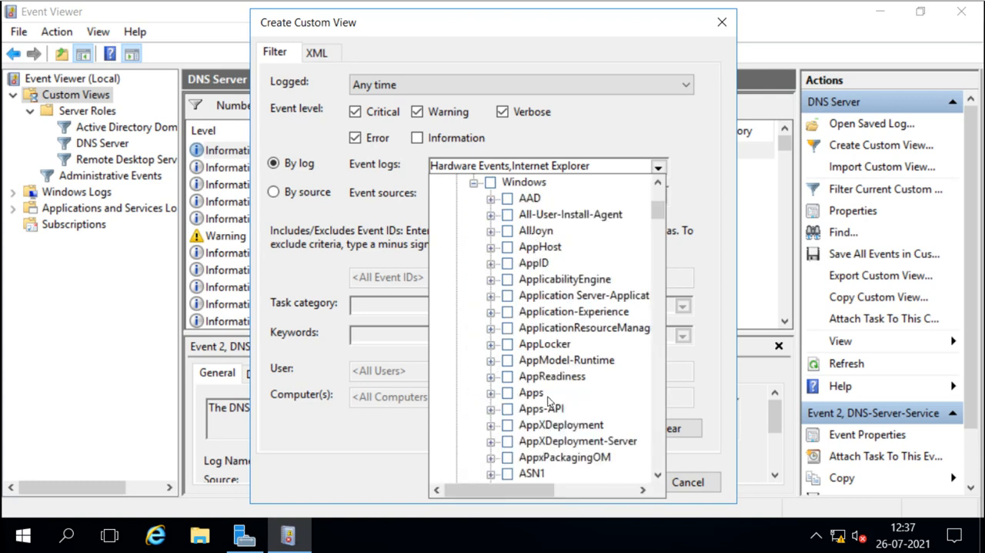
scroll(550, 400, "down", 2)
scroll(550, 400, "down", 2)
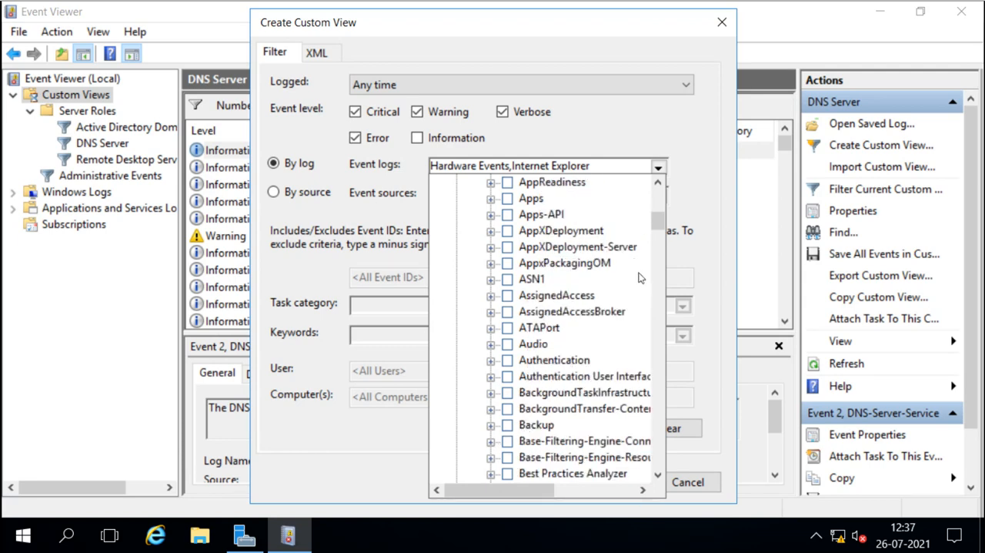
left_click_drag(656, 217, 657, 197)
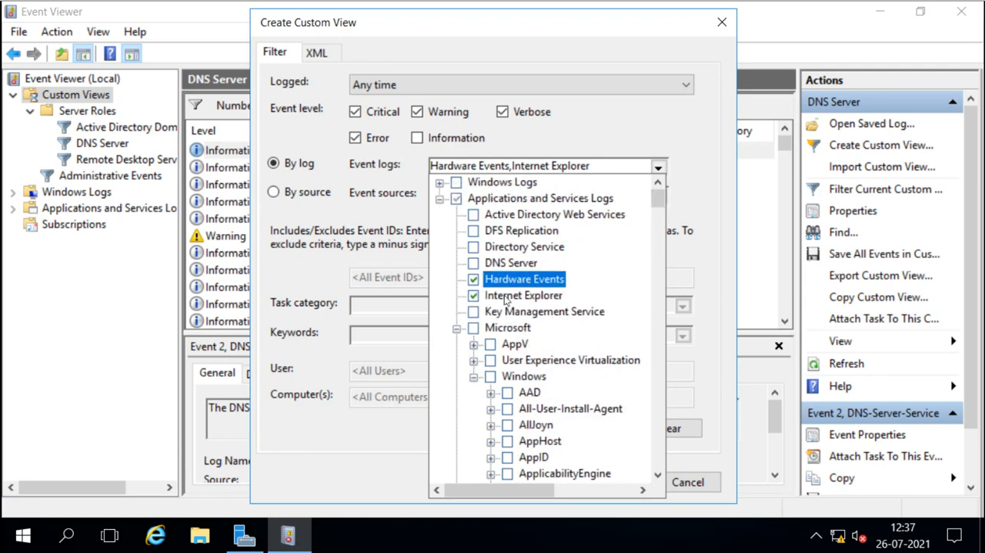
left_click(474, 377)
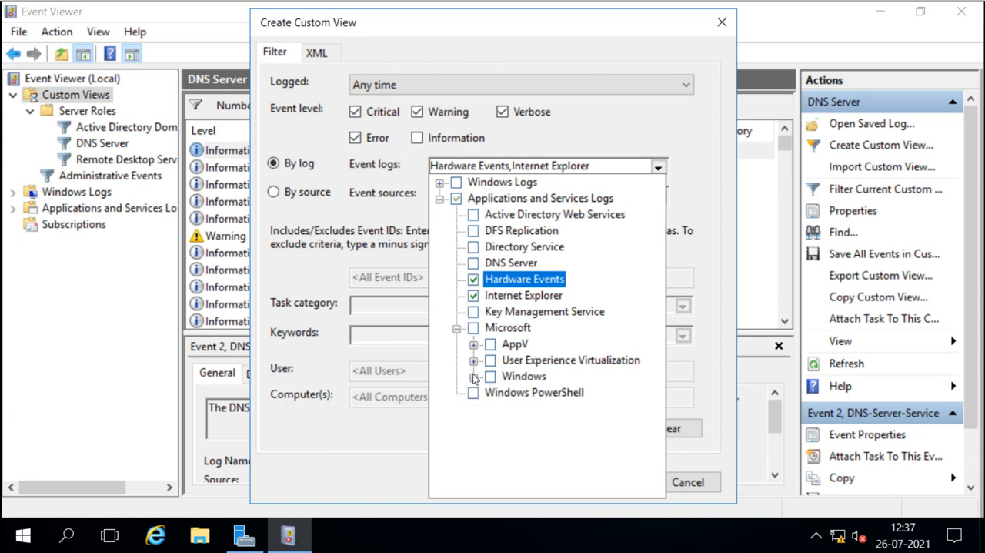
left_click(456, 328)
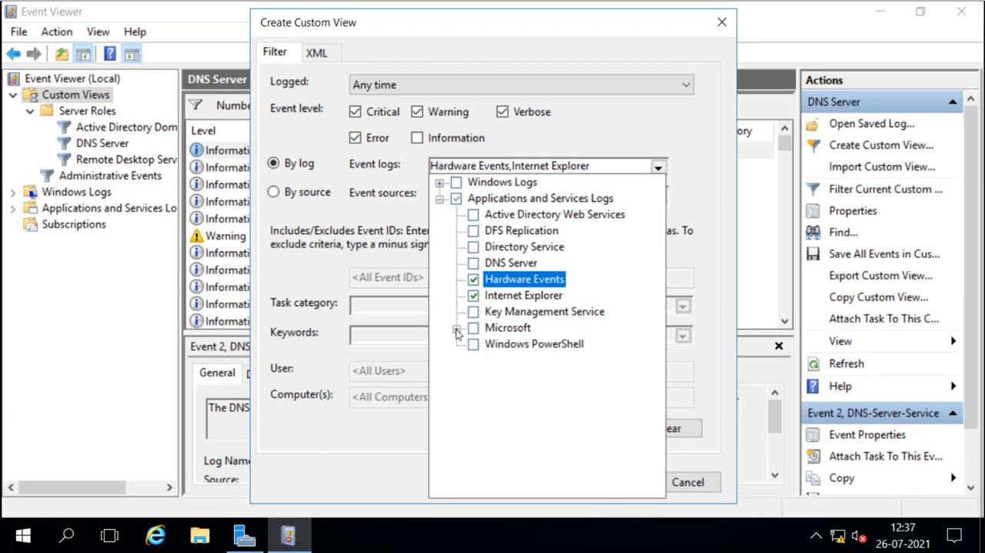
left_click(473, 345)
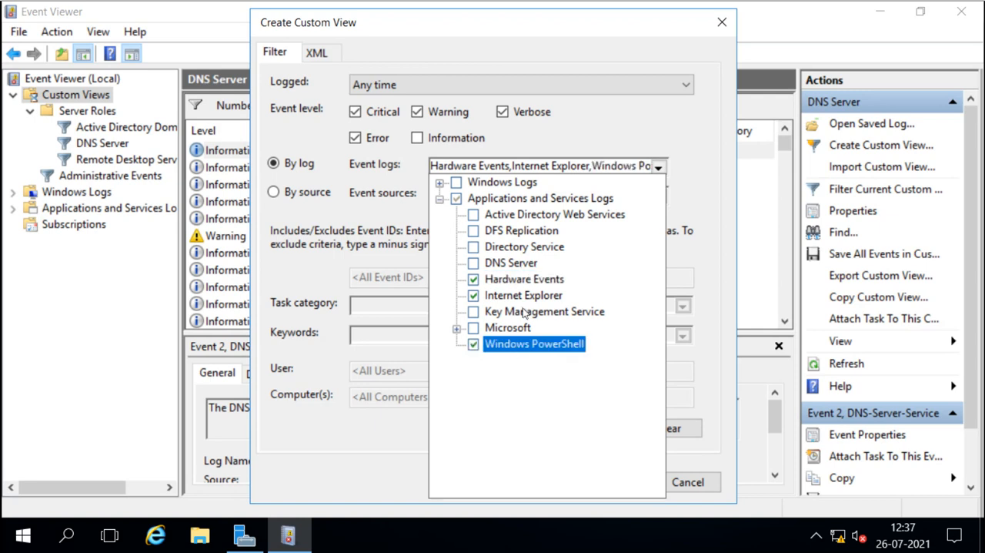
left_click(682, 152)
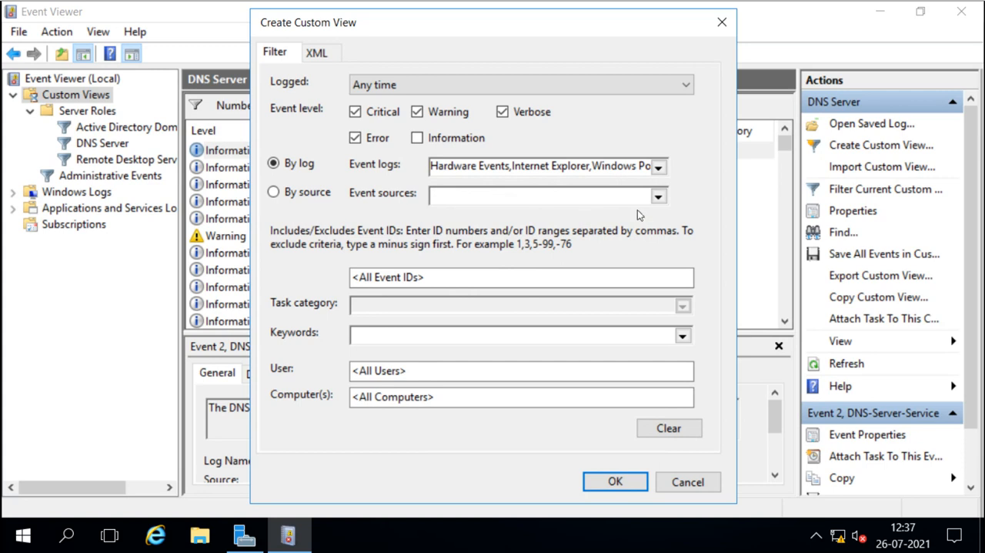
Review the event source, event ID and keyword filter options of the custom view.
left_click(659, 197)
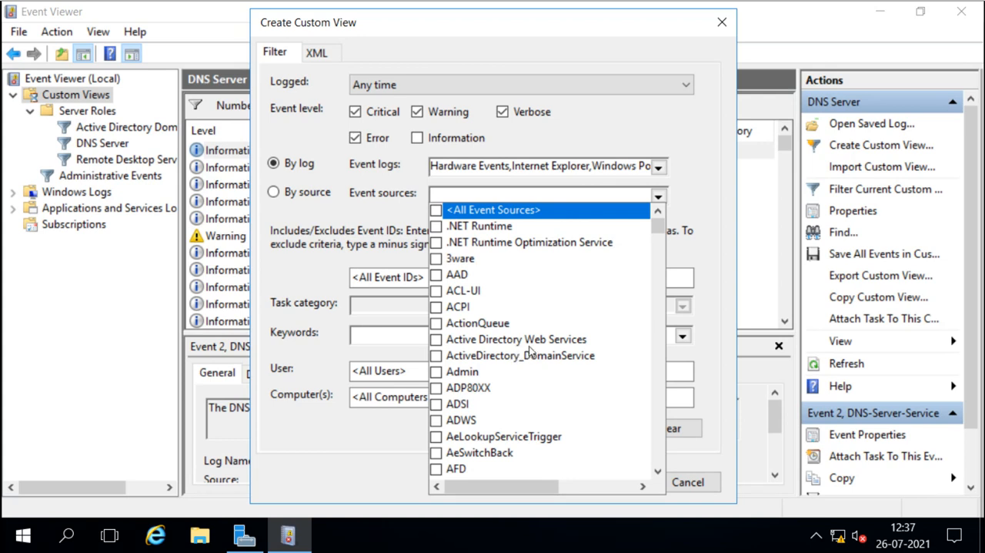
left_click(686, 252)
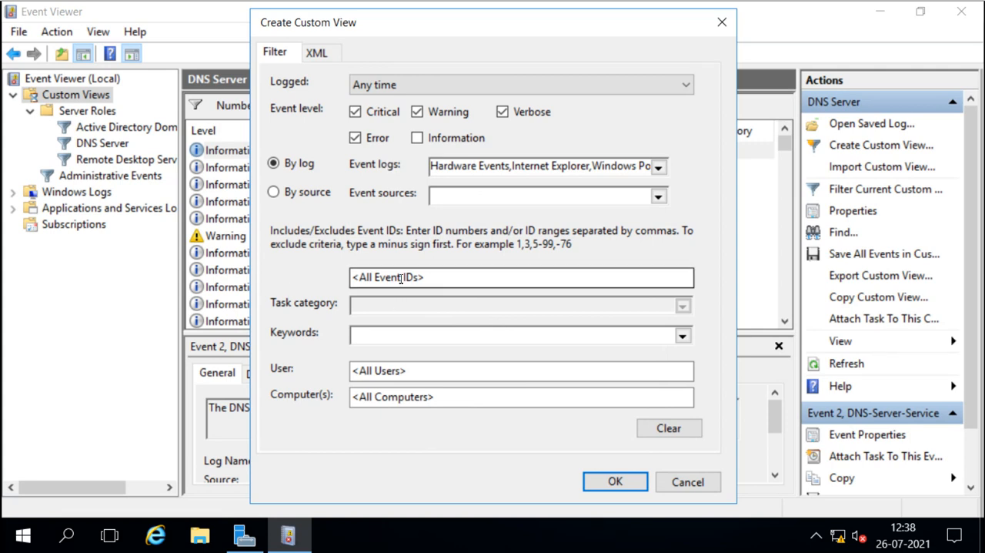
left_click(439, 275)
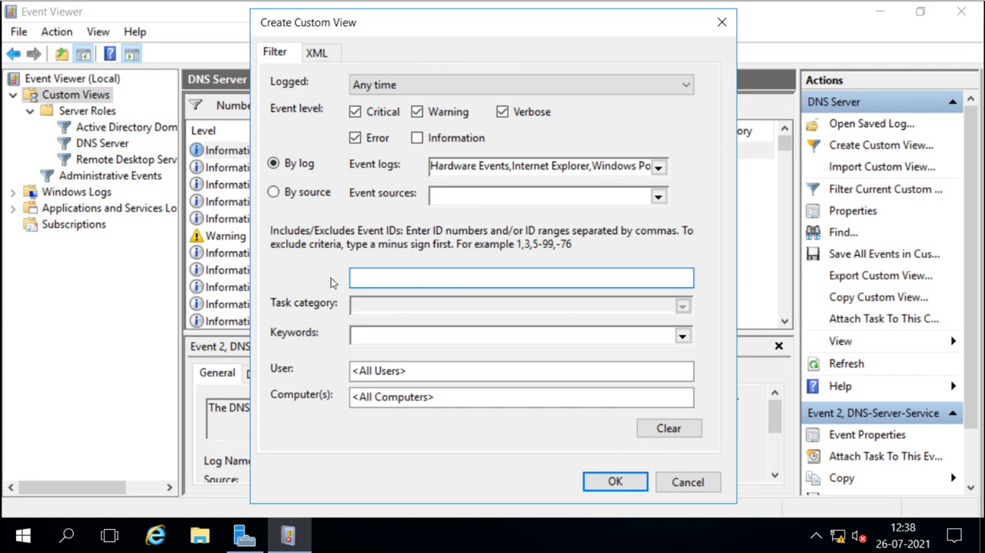
left_click(683, 336)
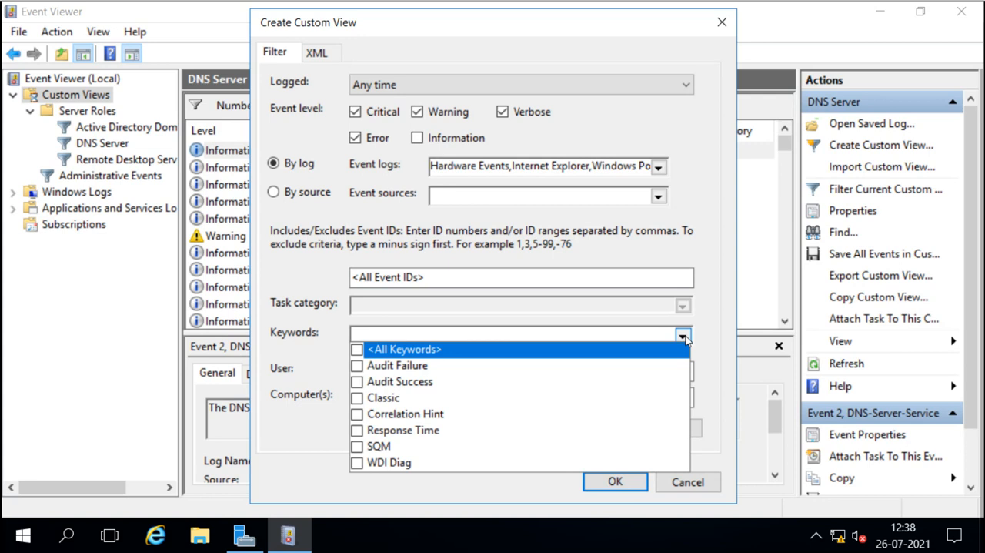
left_click(684, 339)
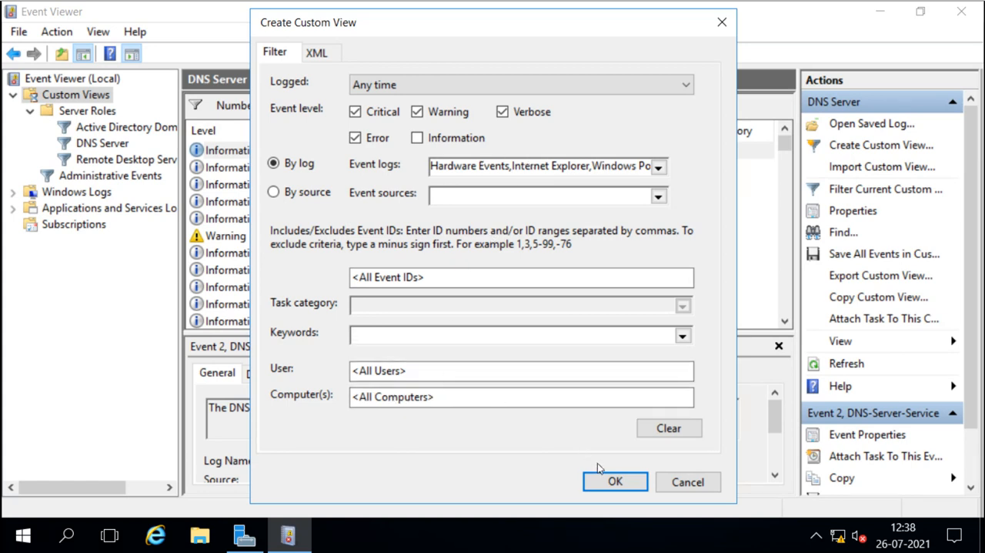
Save the filter as a custom view with the default name under Custom Views.
left_click(616, 481)
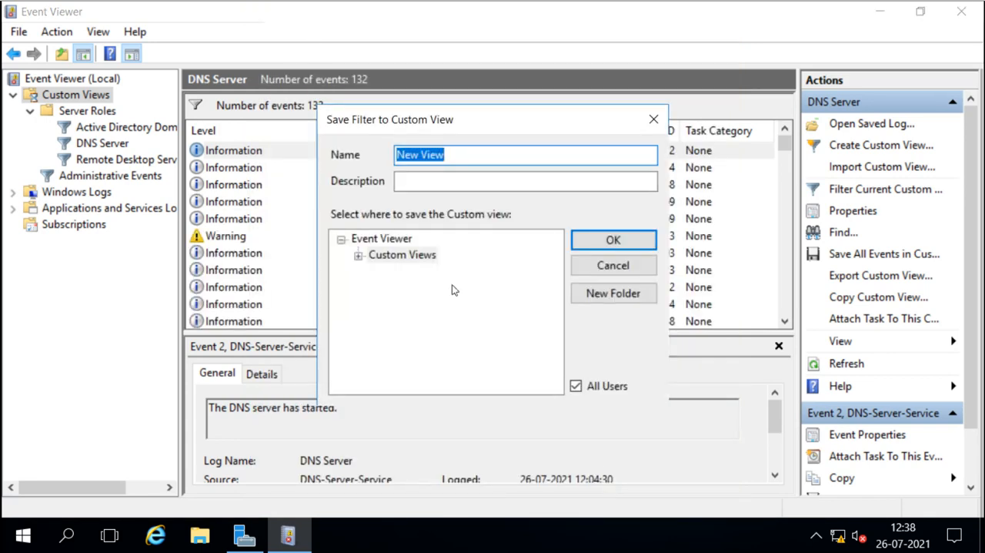
left_click(606, 241)
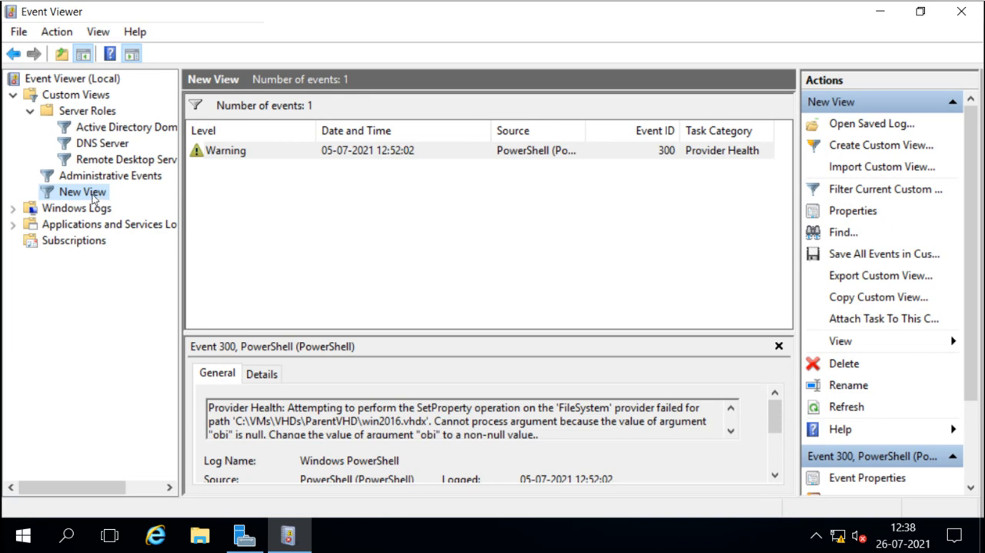
Inspect the warning event listed in the new custom view and its details.
left_click(258, 159)
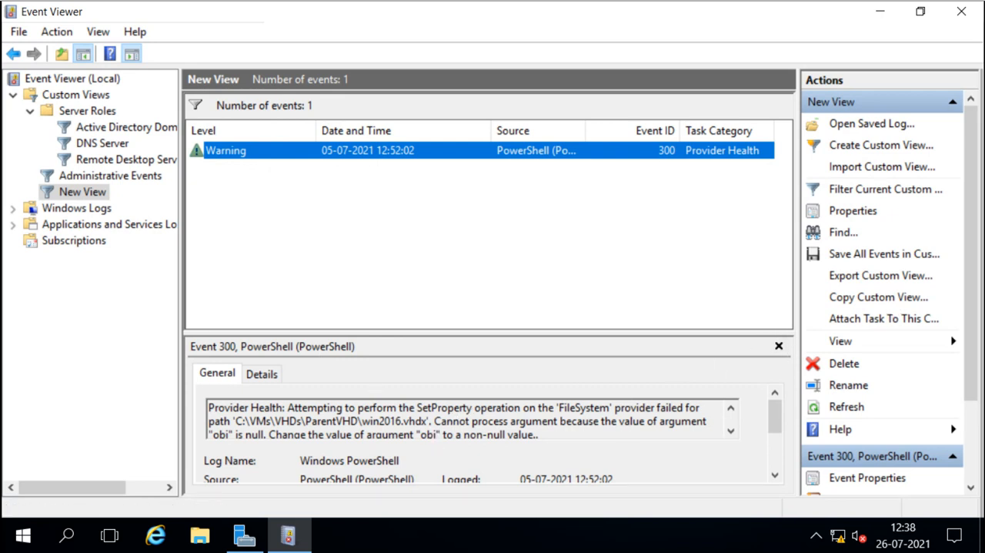
left_click_drag(971, 275, 971, 334)
left_click_drag(772, 404, 776, 447)
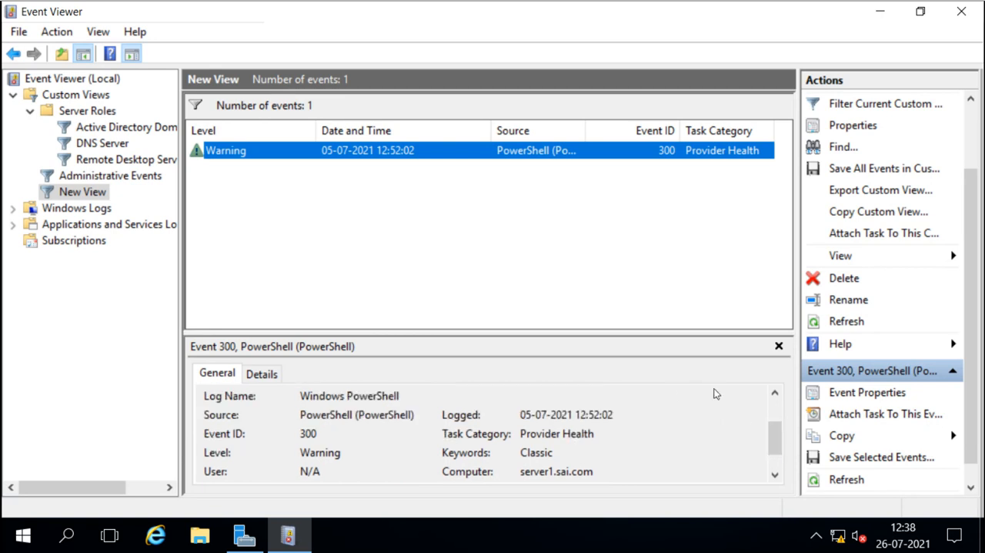
Scroll through the full description and properties of the PowerShell warning event in the preview pane.
left_click(775, 391)
left_click(774, 391)
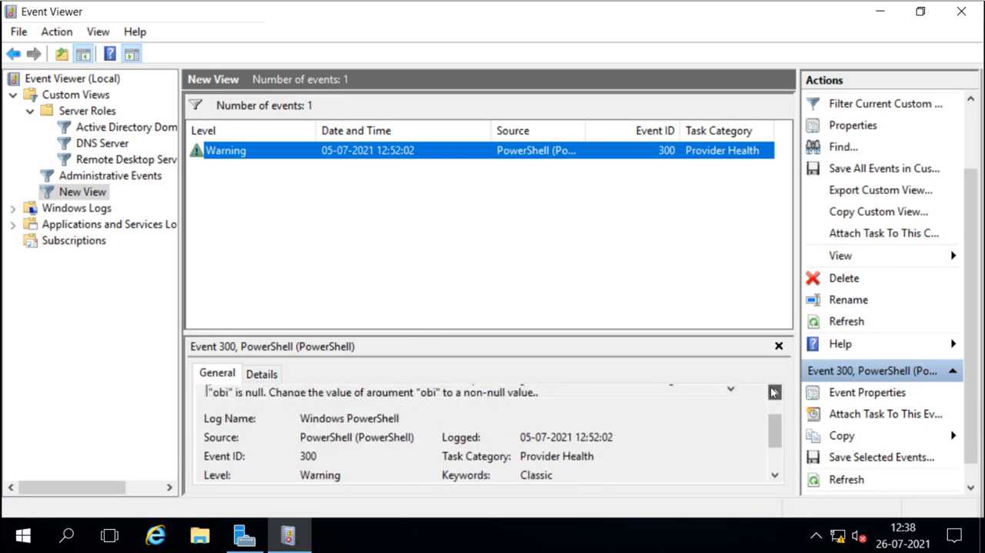
left_click(774, 391)
left_click(774, 391)
left_click(774, 392)
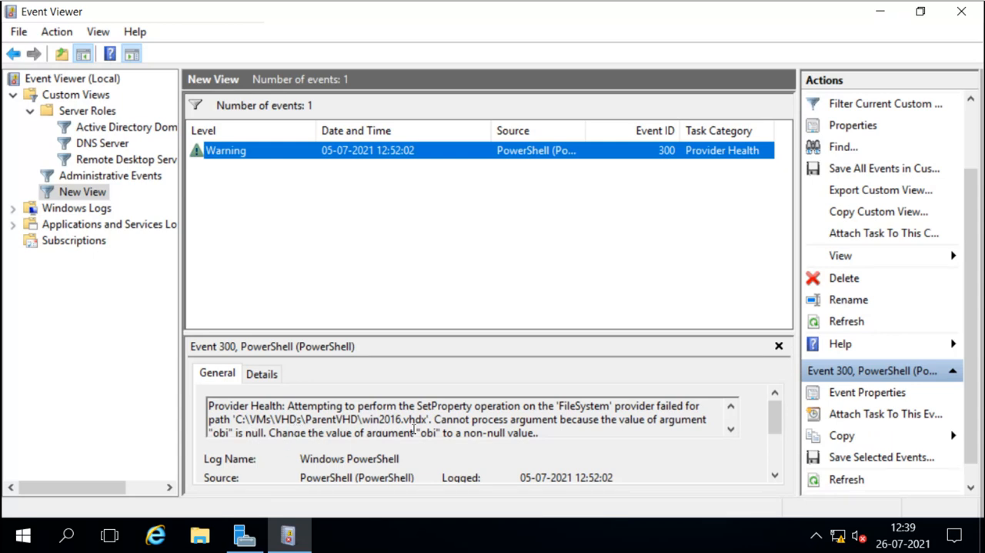
left_click(774, 474)
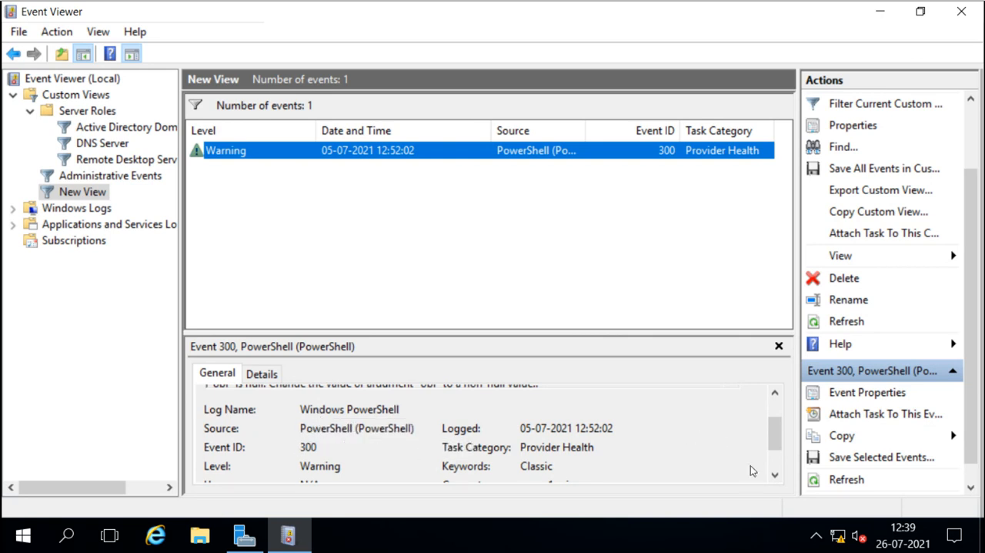
left_click(775, 475)
left_click(775, 475)
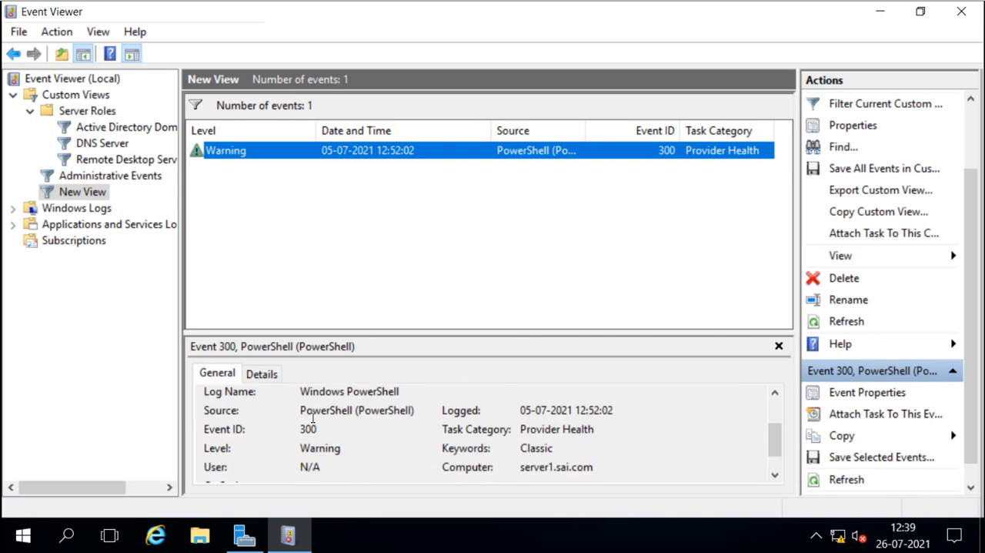
left_click(775, 475)
left_click(775, 475)
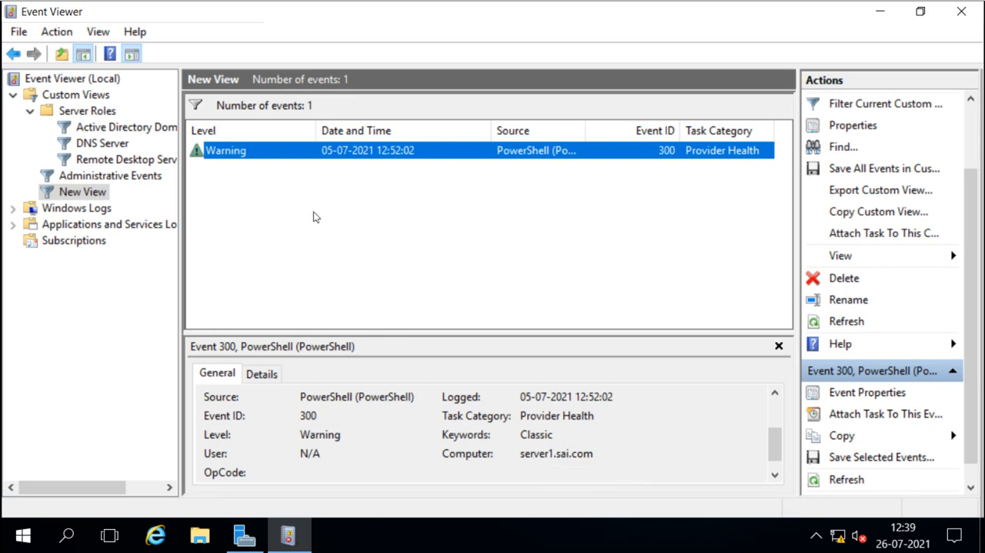
Expand Windows Logs and browse the Application, Security, Setup, System and Forwarded Events logs.
left_click(14, 208)
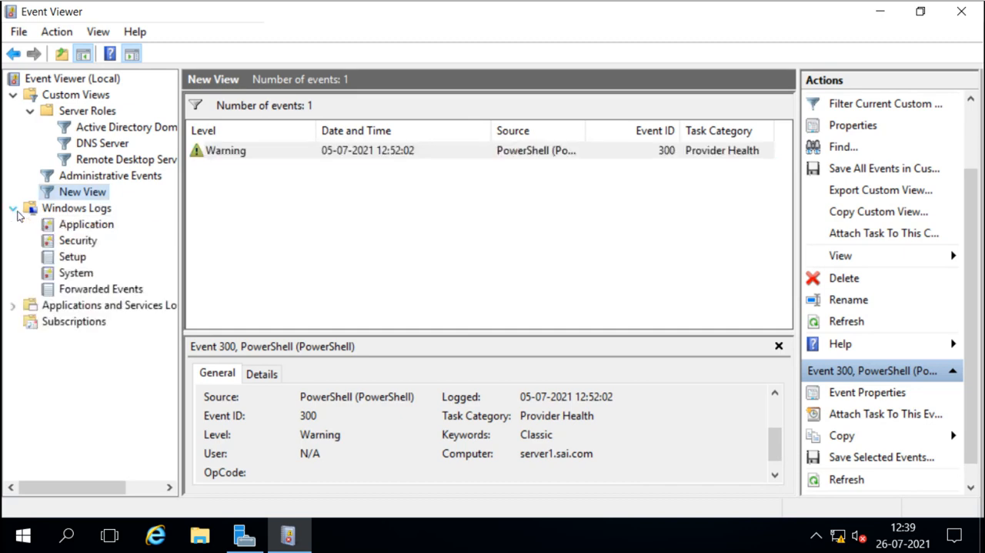
left_click(67, 225)
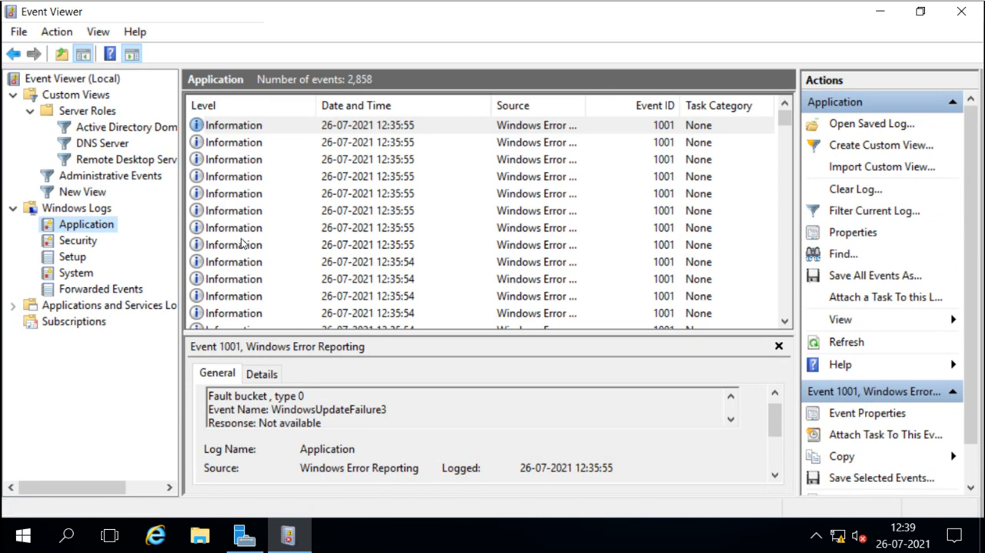
left_click(76, 246)
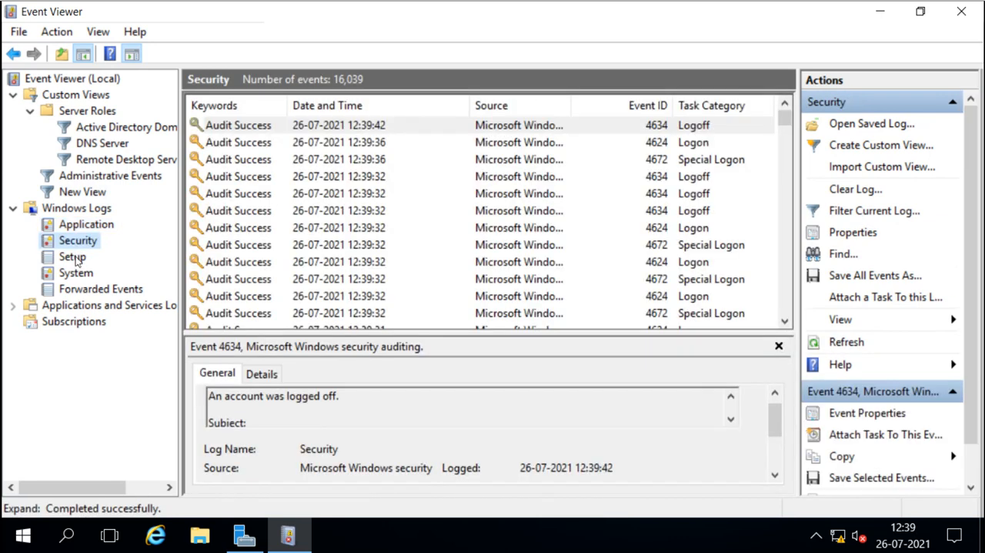
left_click(75, 258)
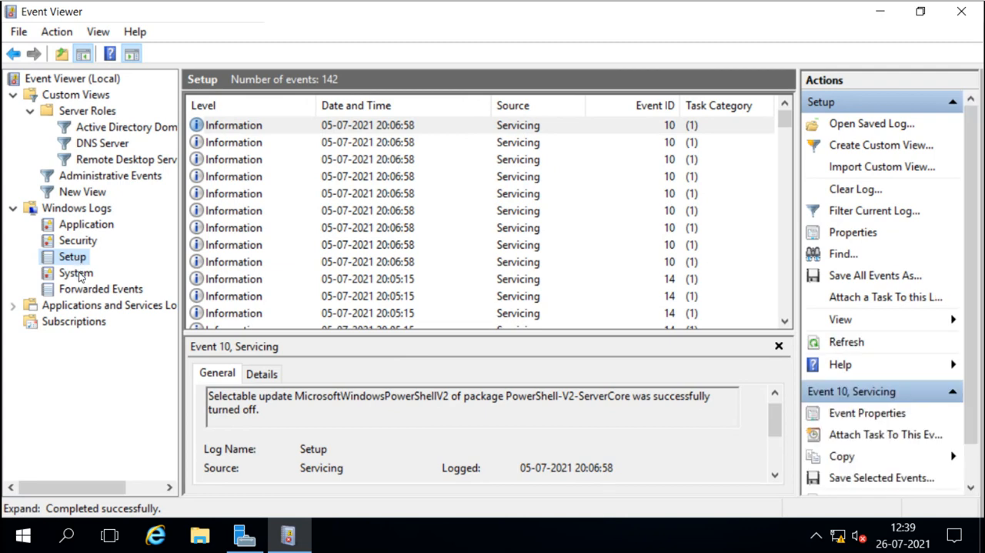
left_click(80, 277)
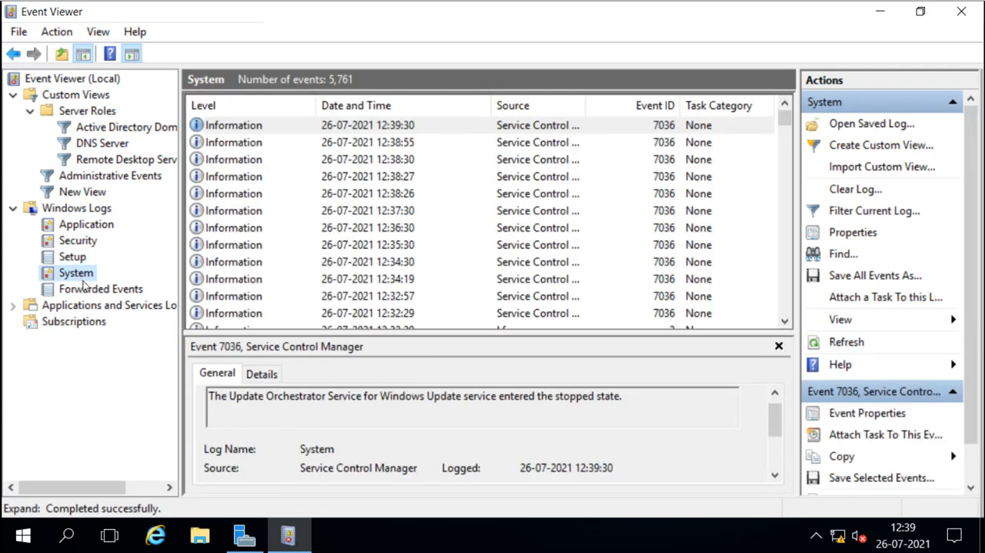
left_click(87, 288)
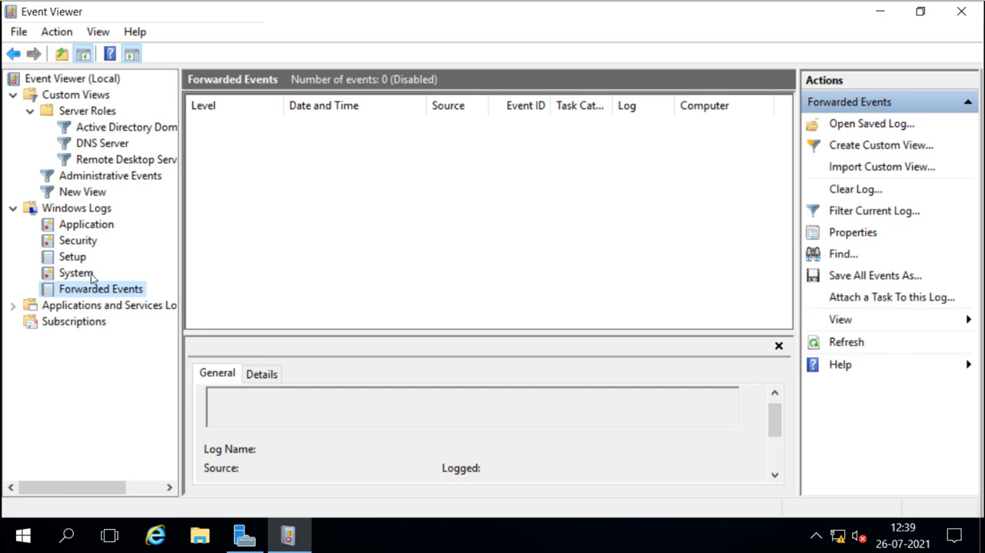
left_click(88, 274)
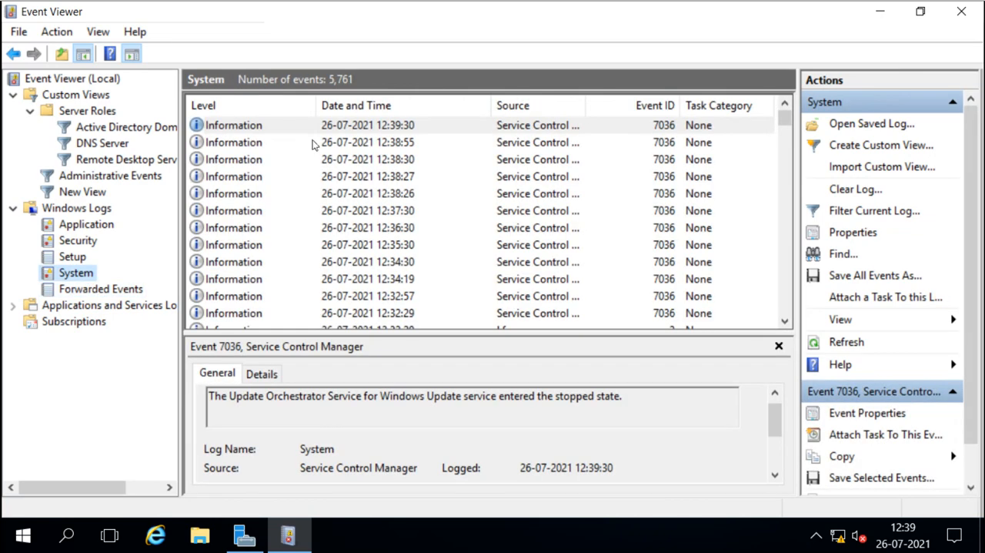
Open a System log event's properties and review its General, Details friendly and XML views before closing.
double_click(250, 177)
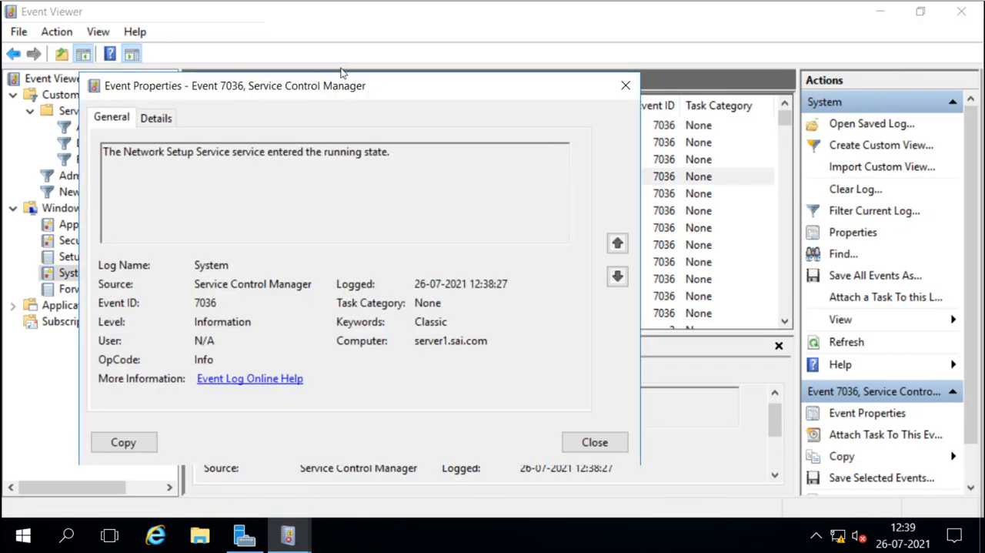
left_click_drag(347, 87, 420, 47)
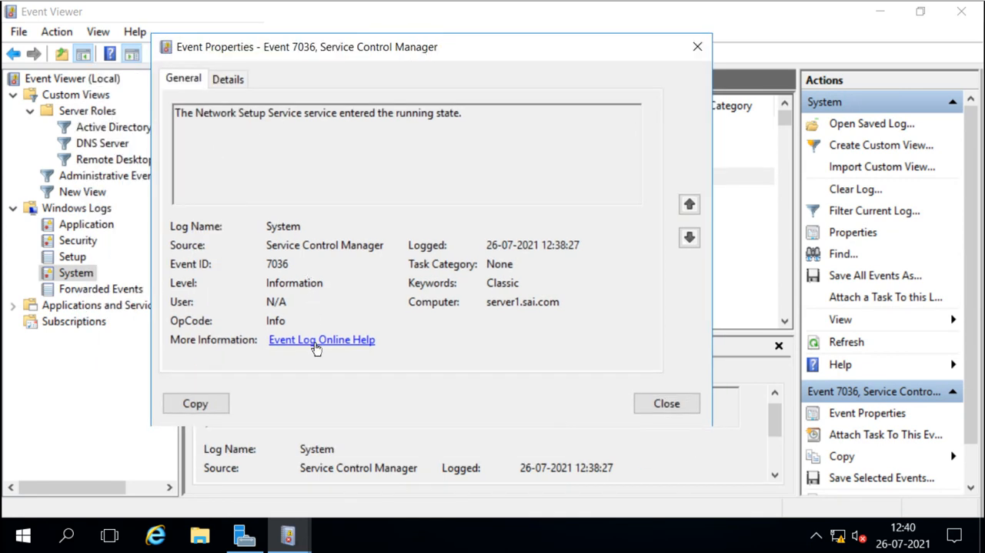
left_click(234, 84)
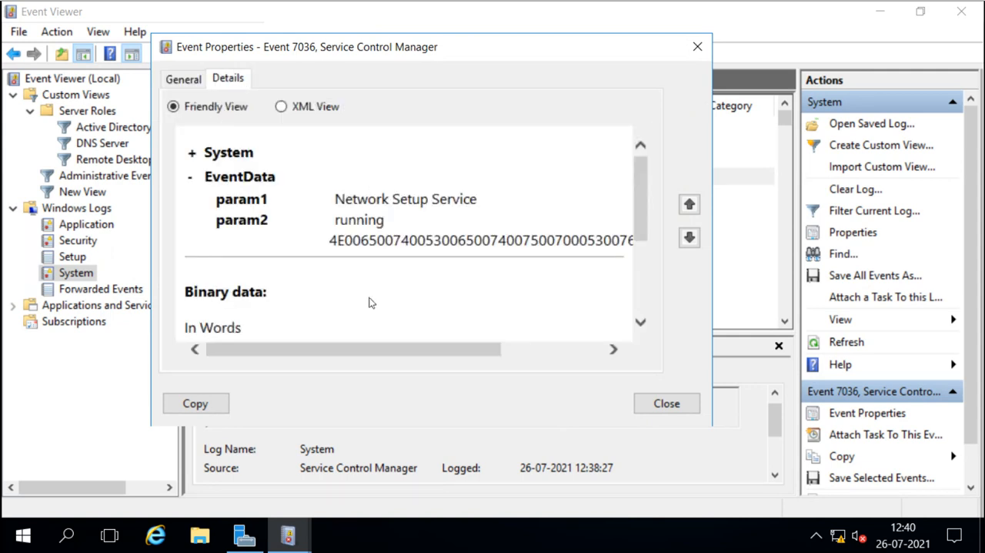
scroll(523, 265, "down", 4)
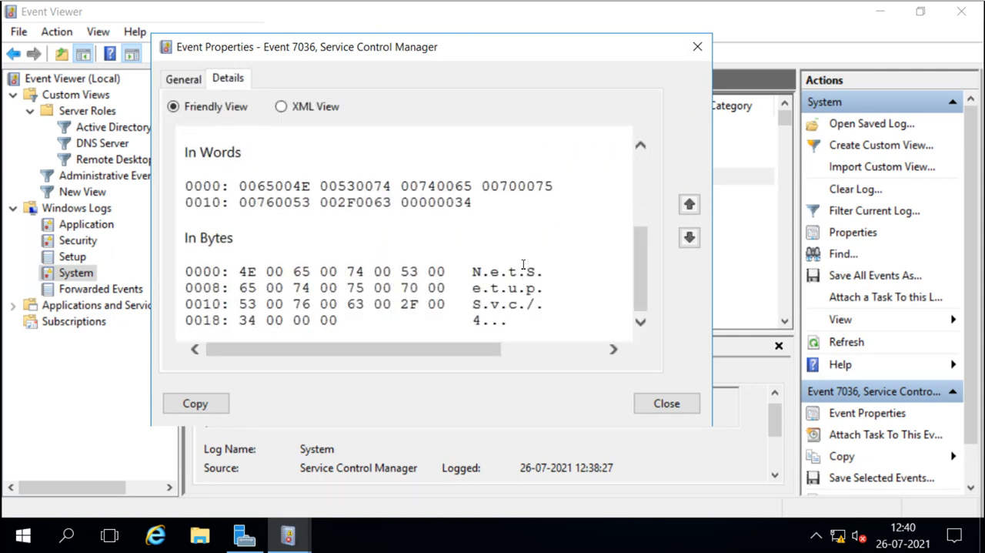
scroll(522, 265, "up", 4)
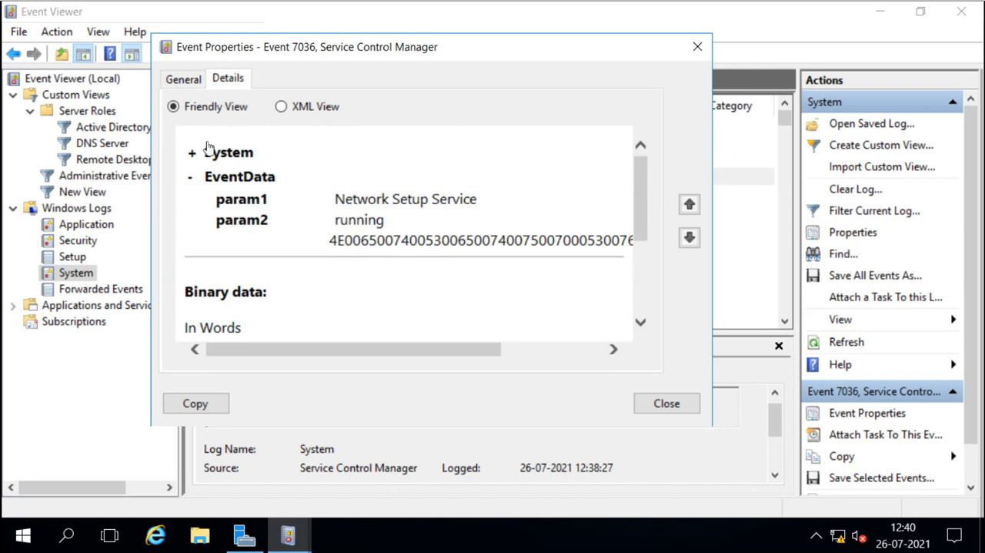
left_click(281, 106)
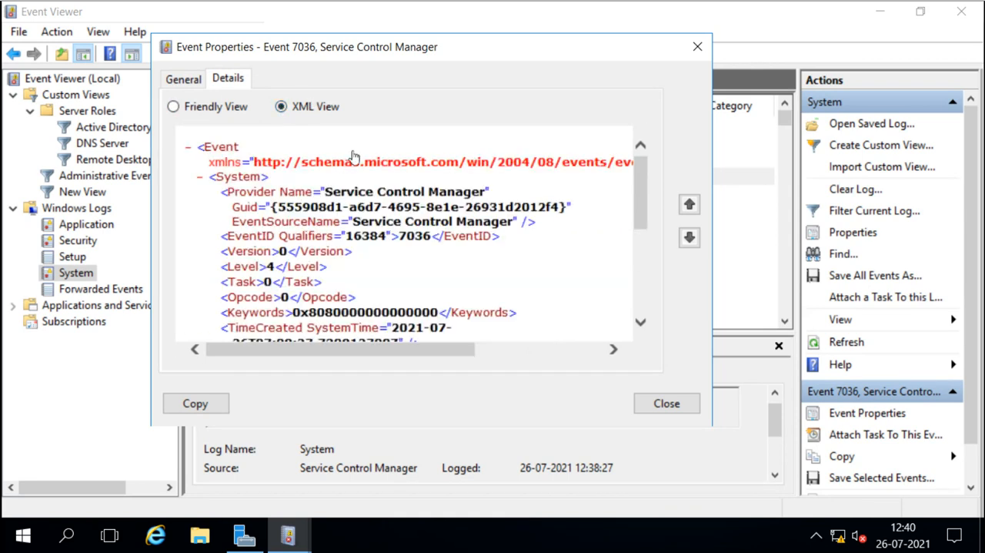
left_click(174, 108)
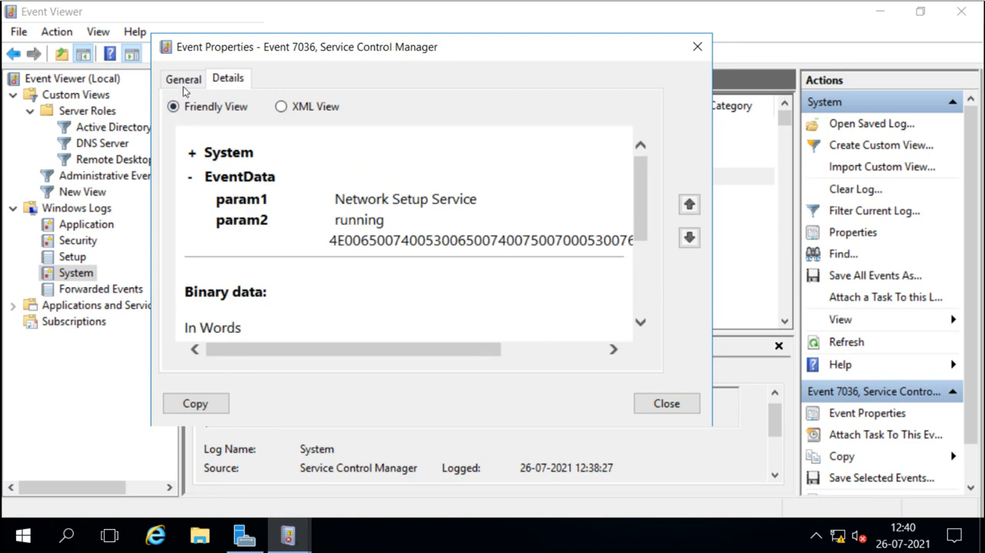
left_click(185, 84)
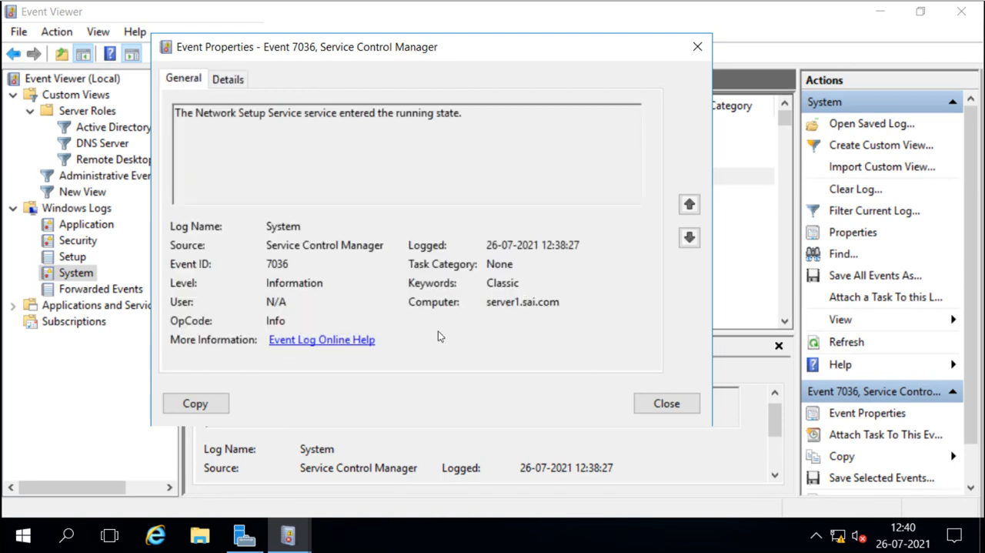
left_click(684, 413)
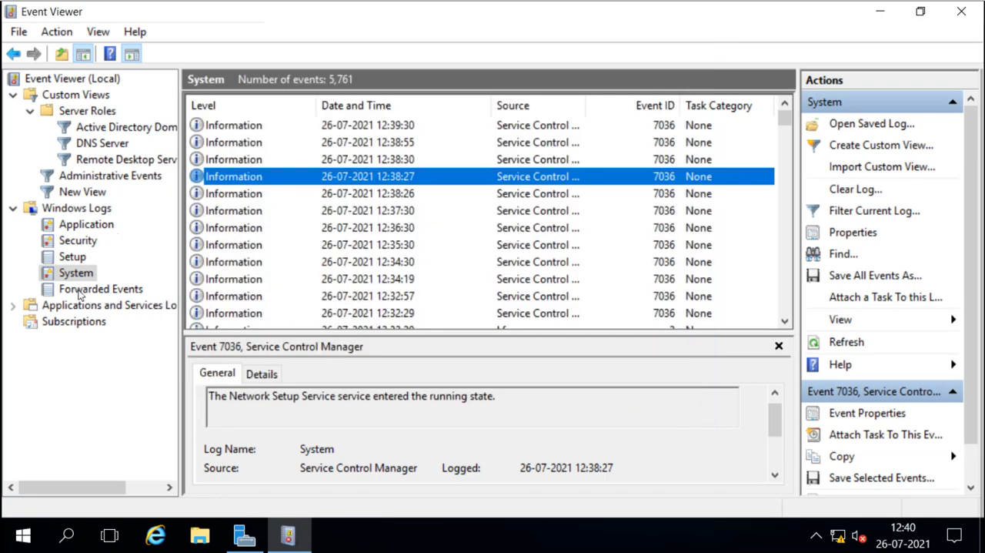
Open Subscriptions and agree to start the Windows Event Collector Service.
left_click(81, 292)
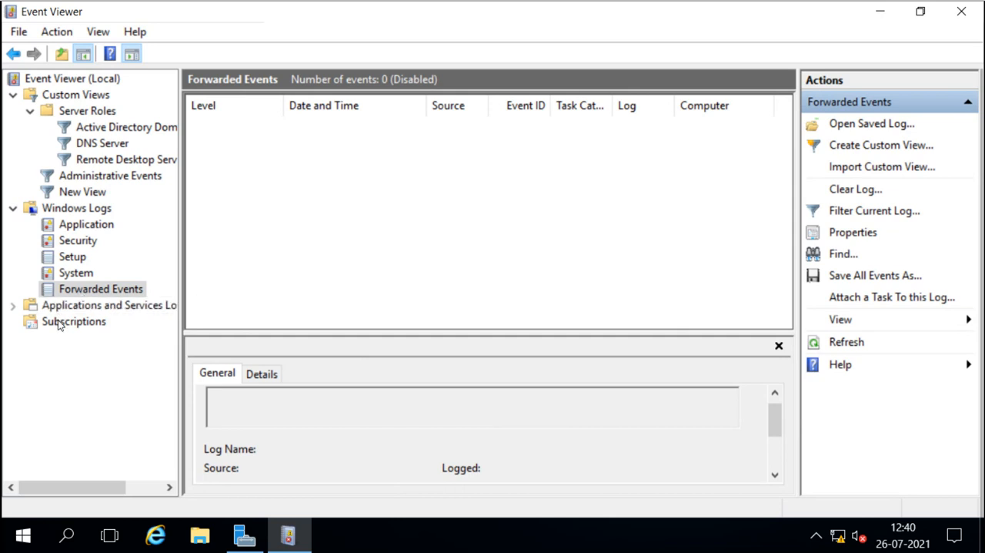
left_click(58, 323)
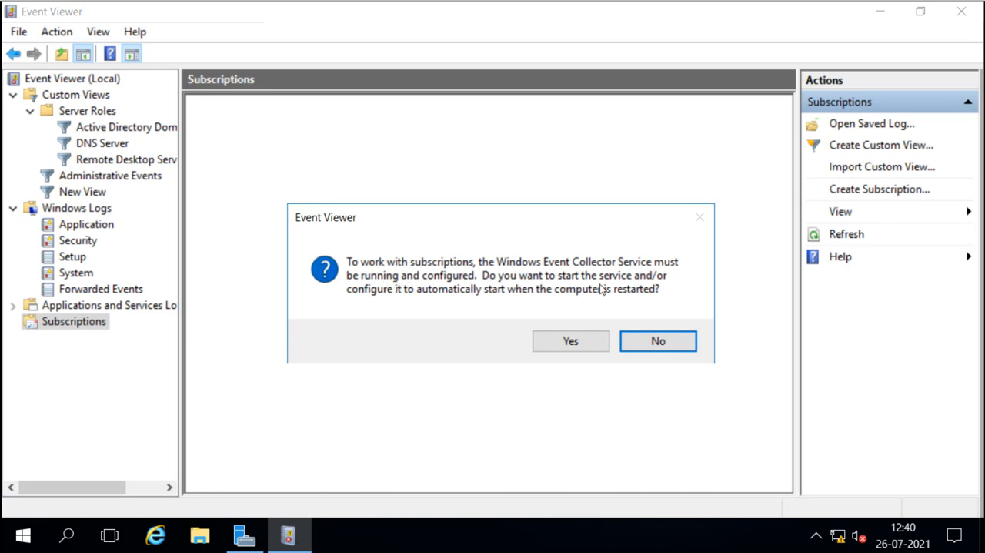
left_click(573, 341)
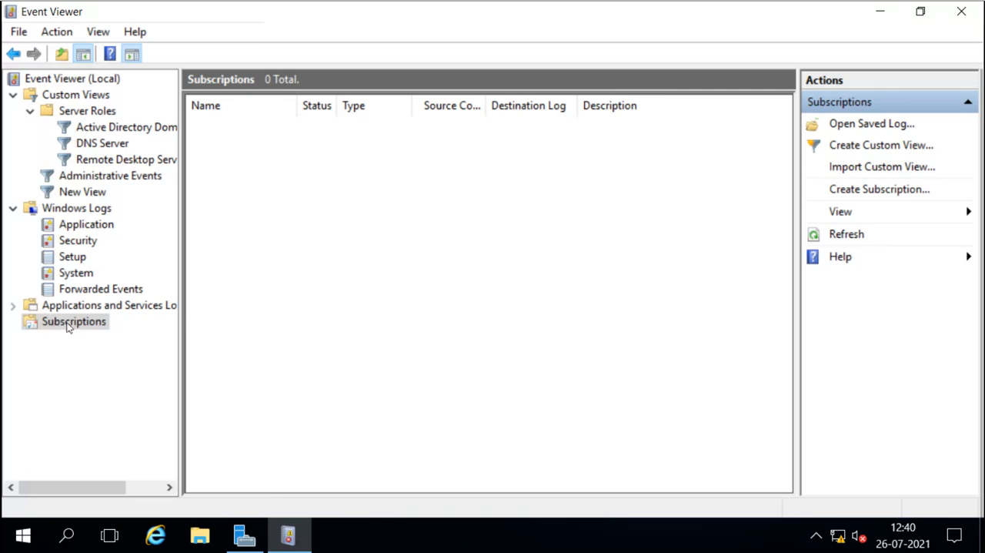
Try creating a subscription named test, reviewing the destination log and source computers, then cancel it.
right_click(67, 325)
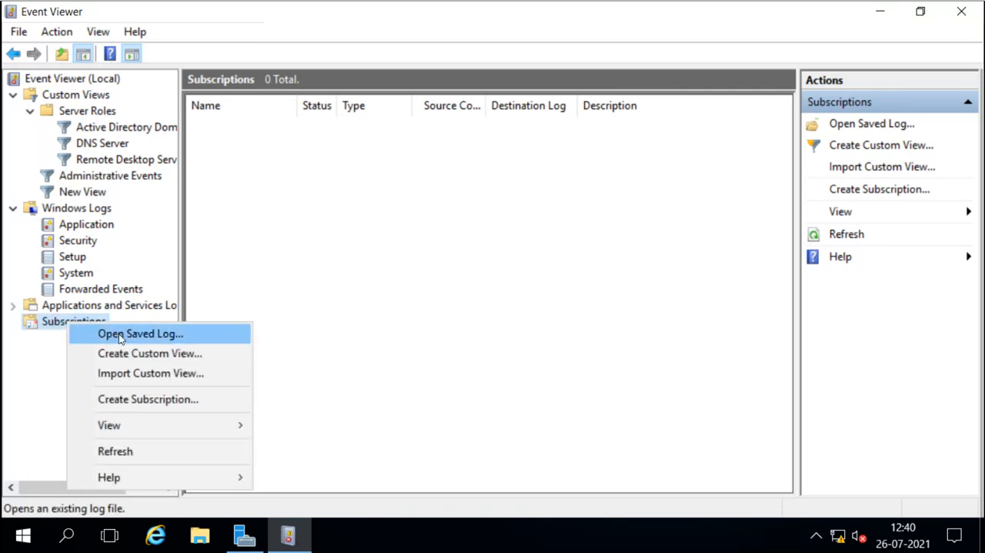
left_click(136, 399)
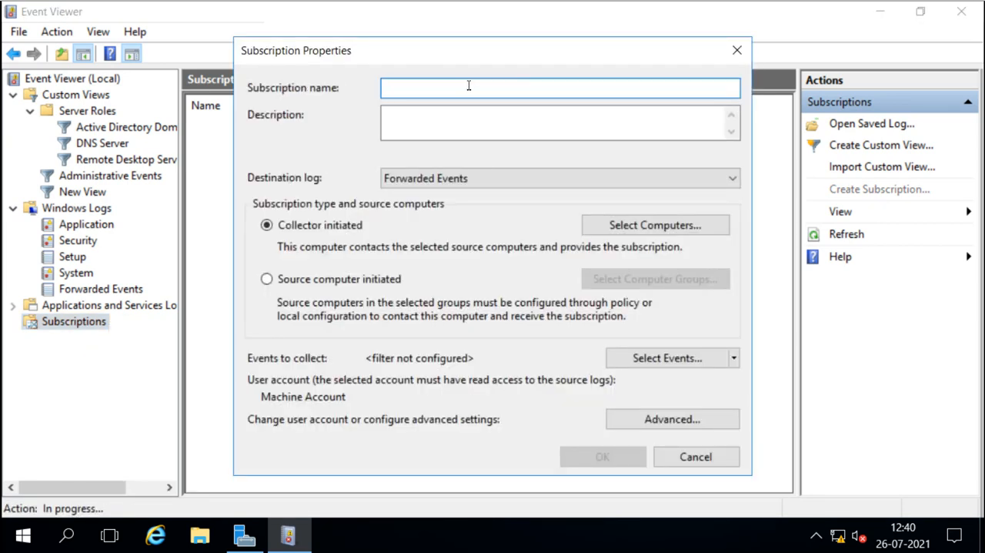
type("test")
left_click(638, 177)
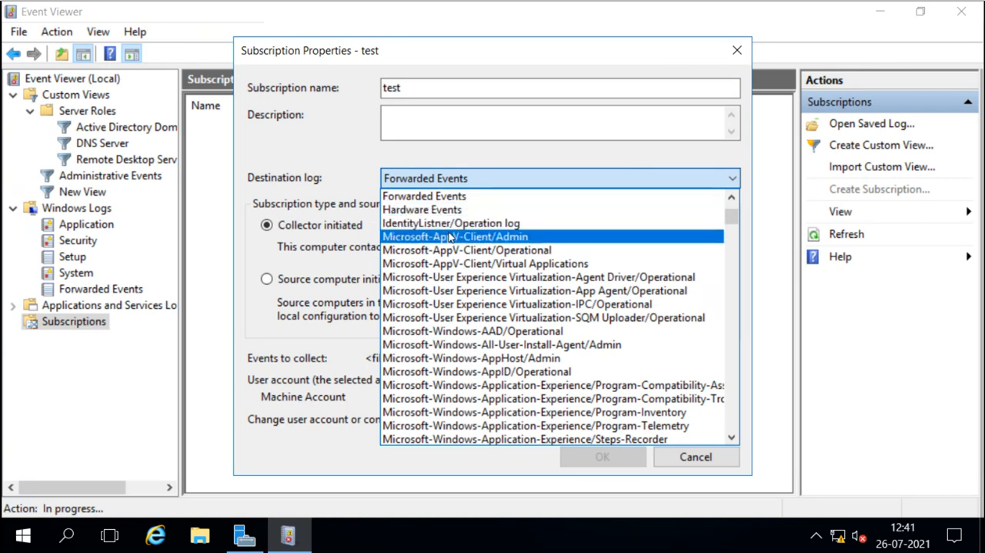
left_click(429, 198)
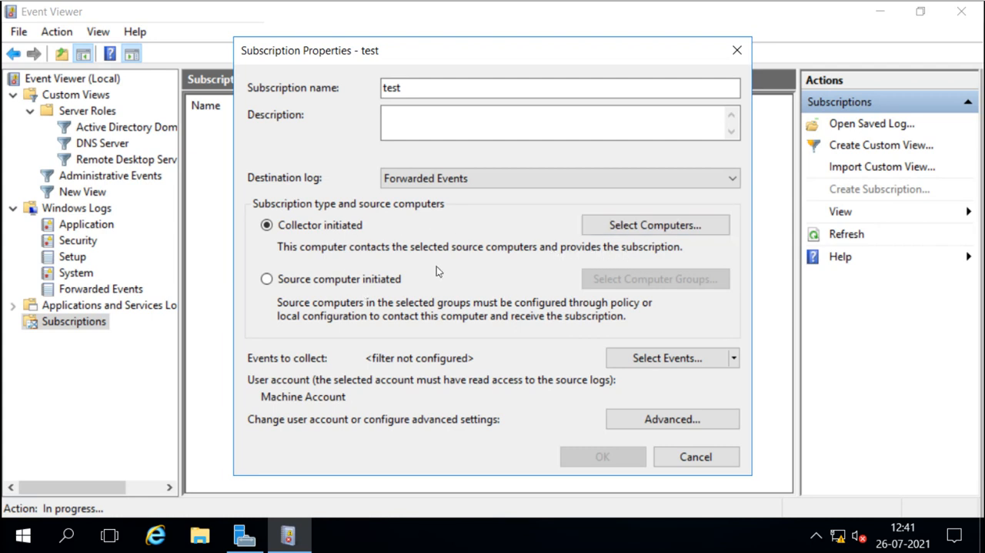
left_click(651, 225)
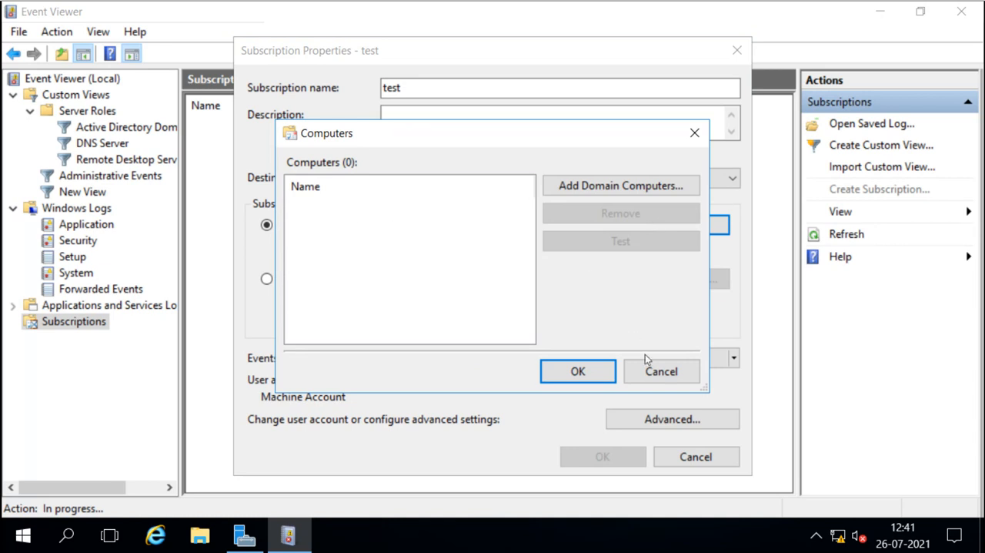
left_click(658, 373)
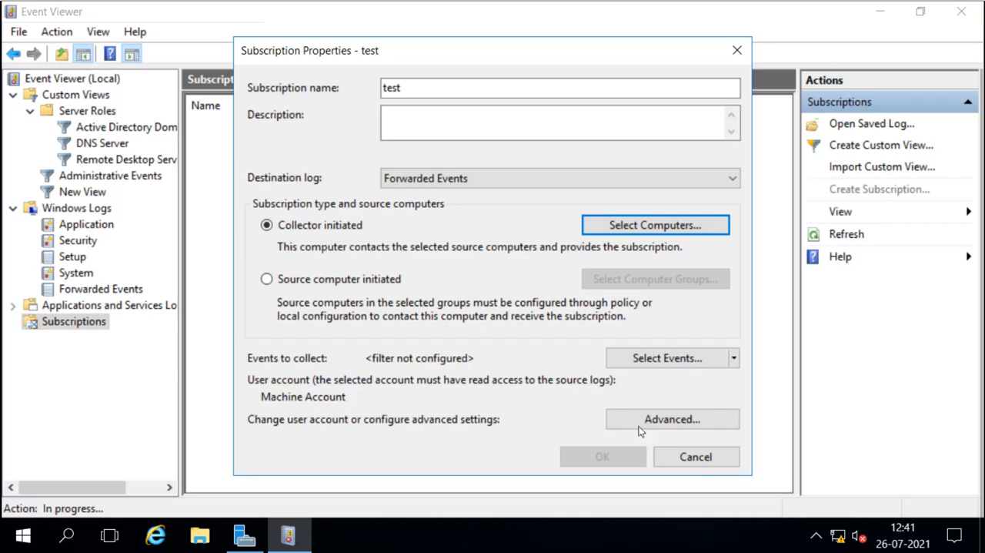
left_click(697, 457)
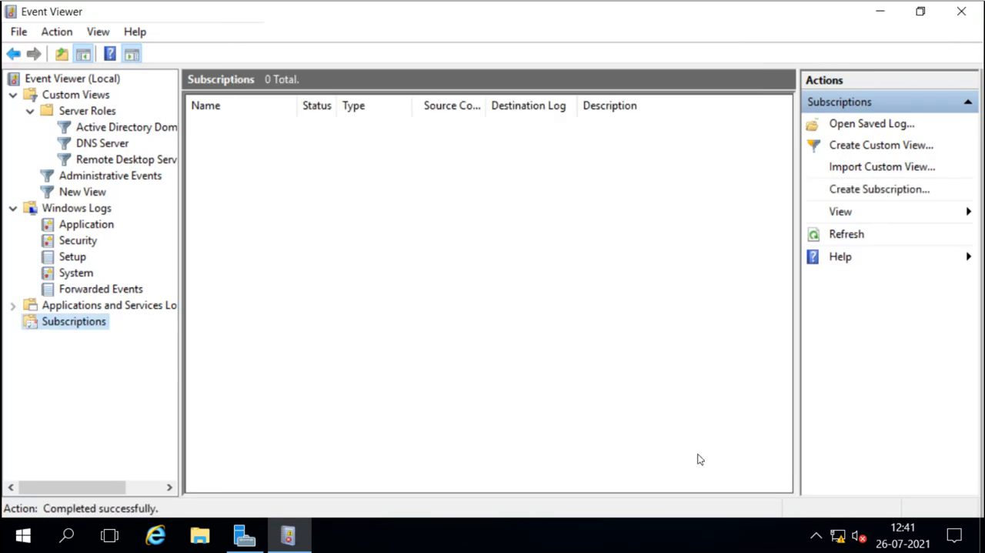
Expand Applications and Services Logs and browse the Active Directory Web Services, DFS Replication, Directory Service and DNS Server logs.
left_click(12, 308)
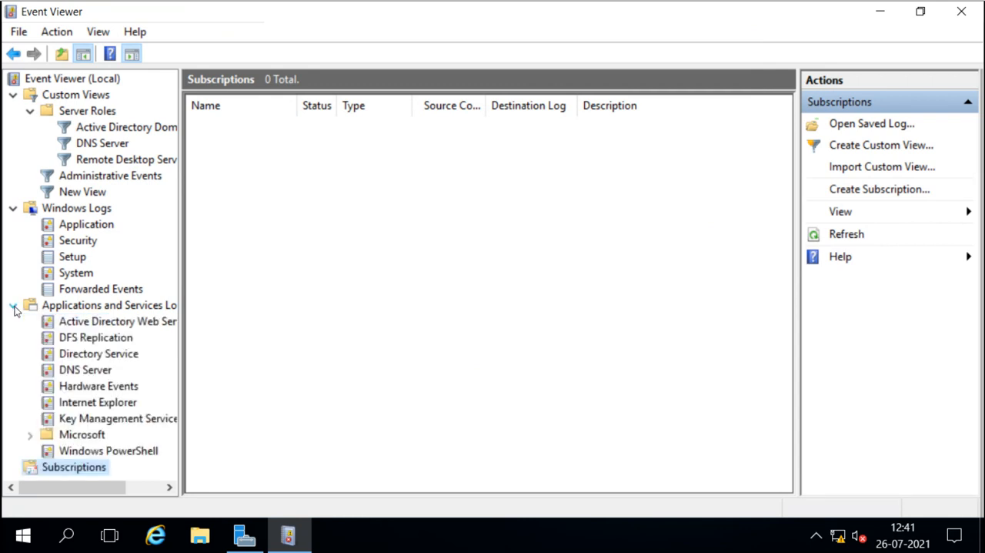
left_click(113, 327)
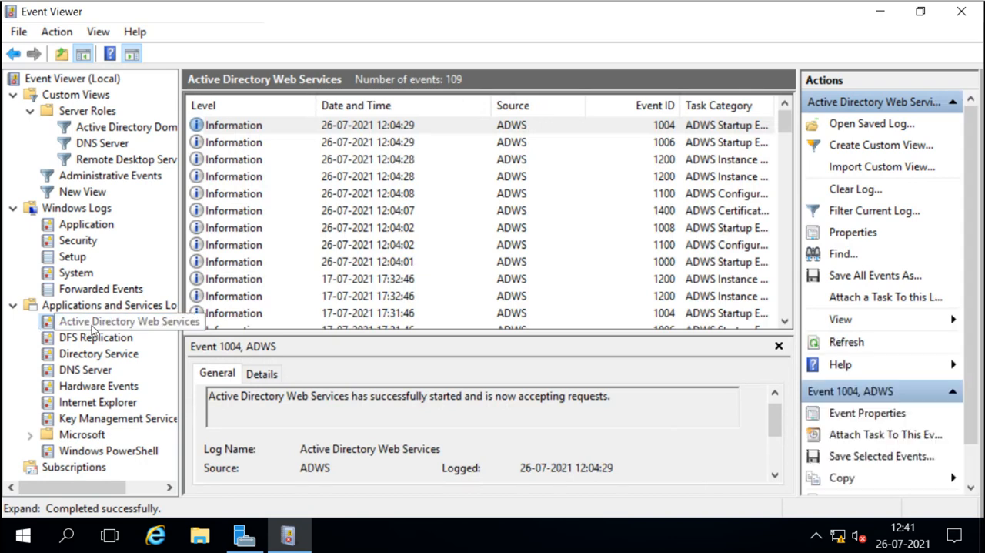
left_click(91, 340)
left_click(90, 355)
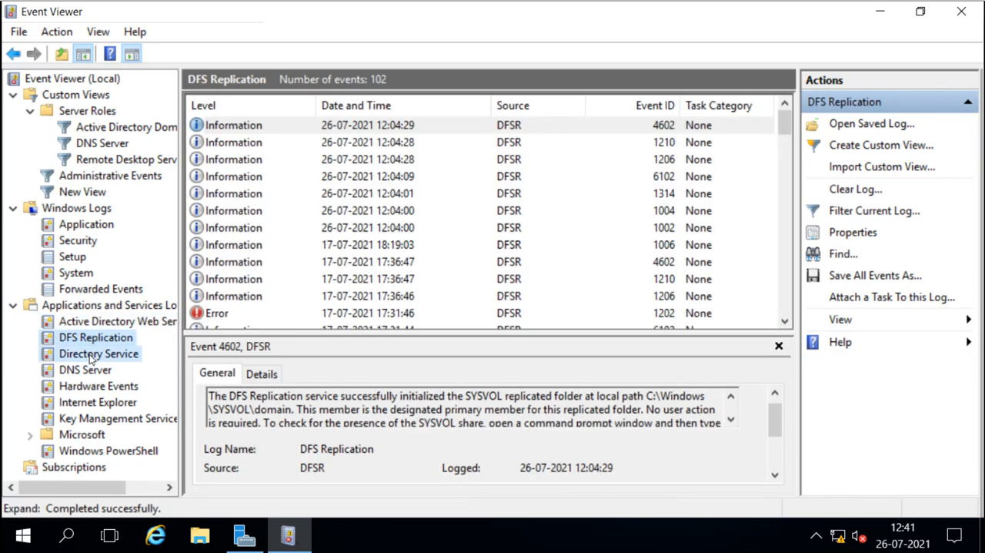
left_click(88, 371)
left_click(92, 388)
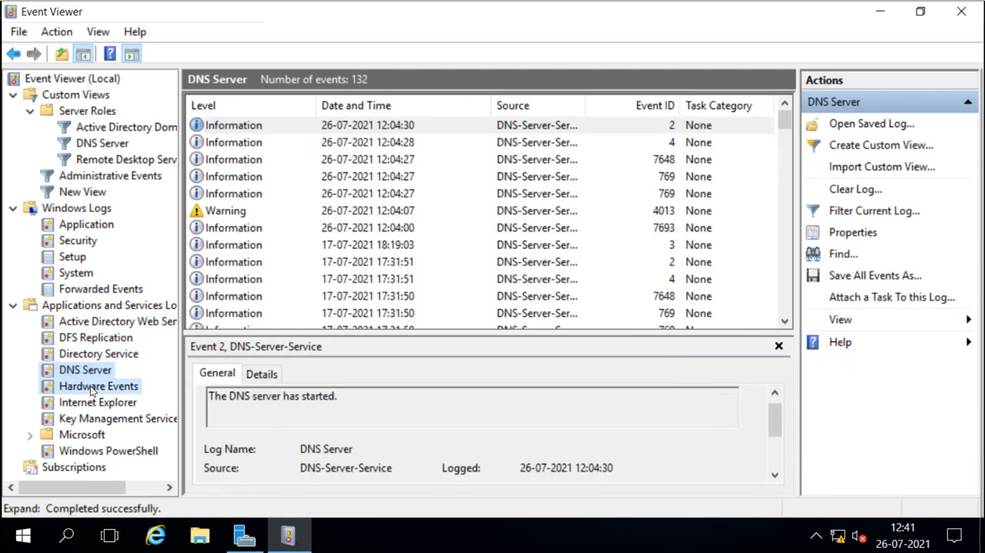
Browse the Internet Explorer, Key Management Service and Windows PowerShell logs, then close Event Viewer.
left_click(92, 404)
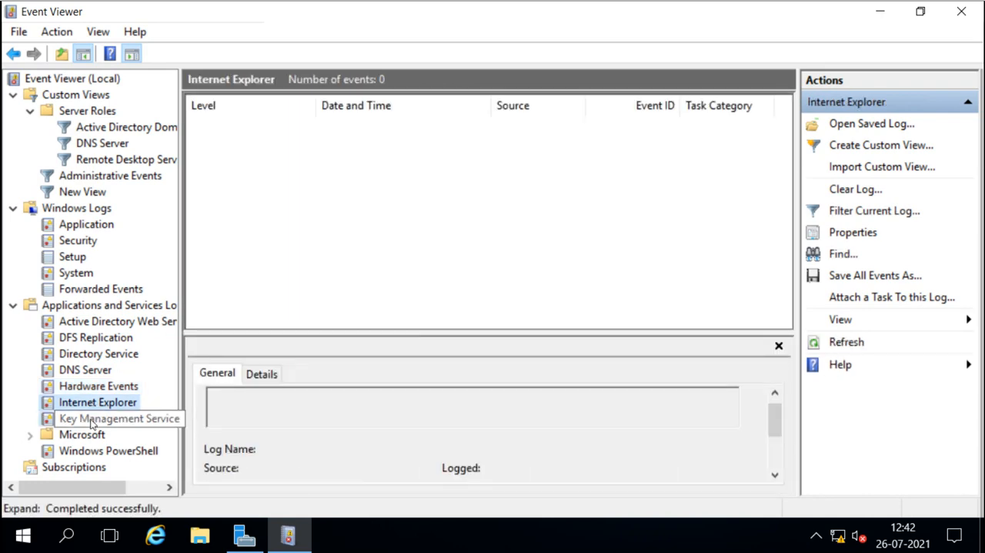
left_click(91, 420)
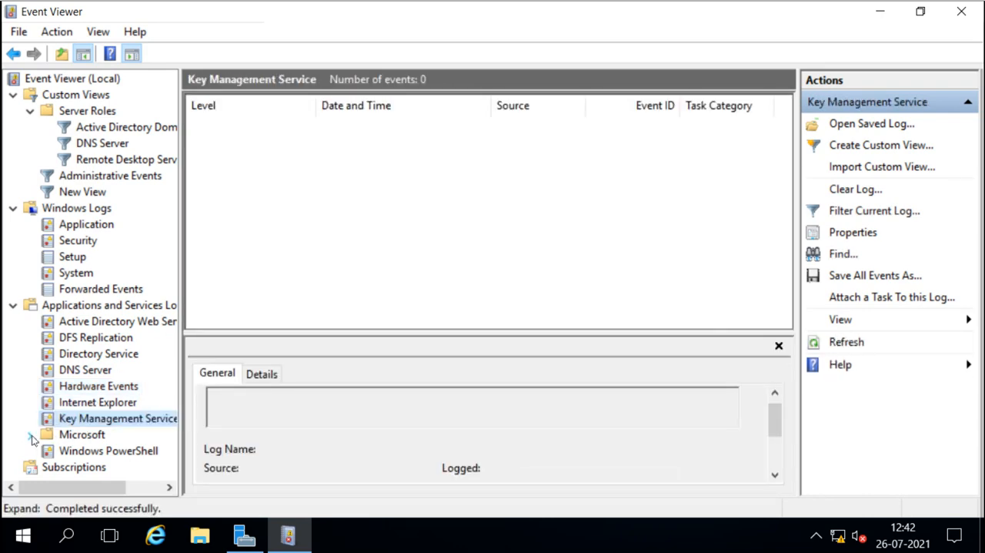
left_click(77, 453)
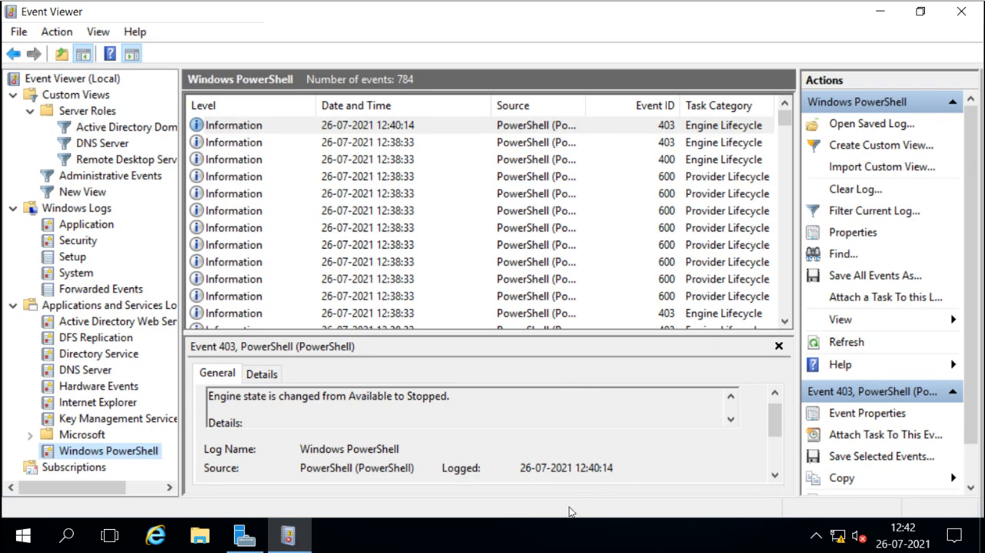
left_click(966, 19)
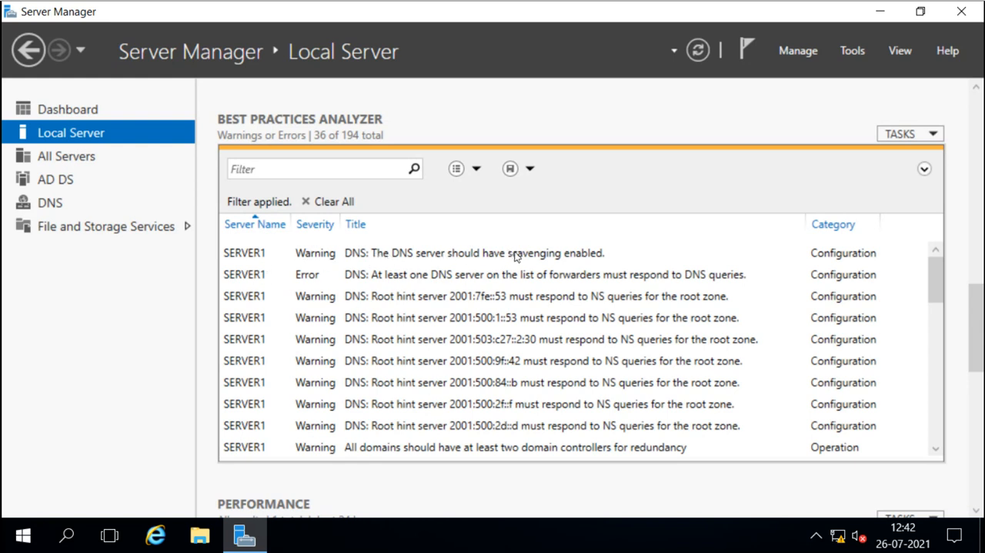
Select the DNS scavenging warning in the Best Practices Analyzer results and scroll through the remaining warnings and errors.
left_click(430, 256)
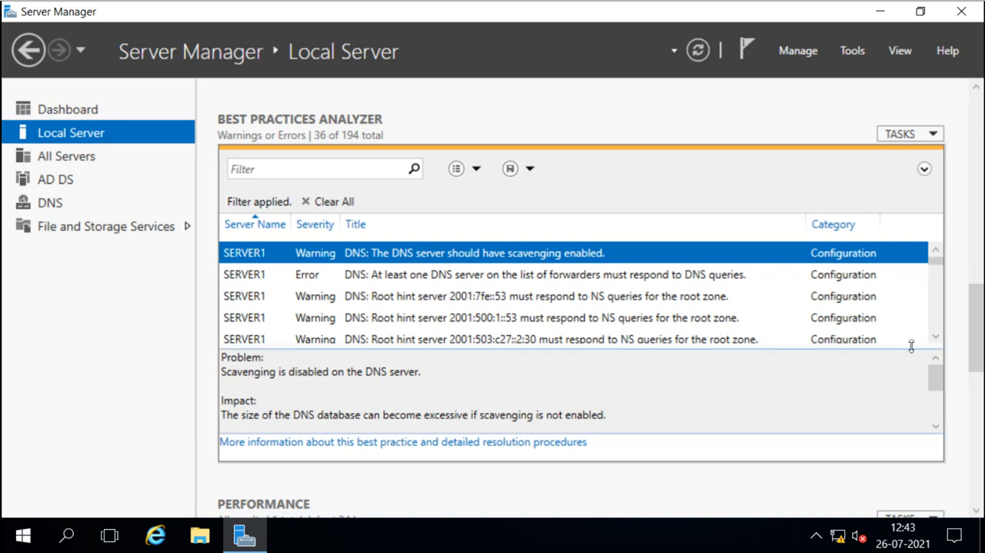
left_click(936, 338)
left_click(936, 337)
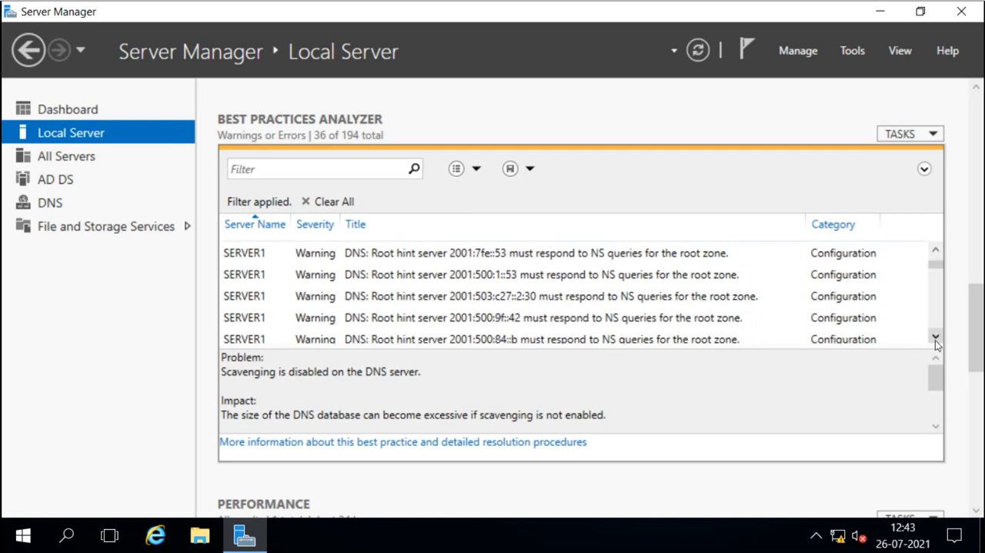
left_click(936, 337)
left_click(936, 340)
left_click(936, 339)
left_click(935, 340)
left_click(936, 339)
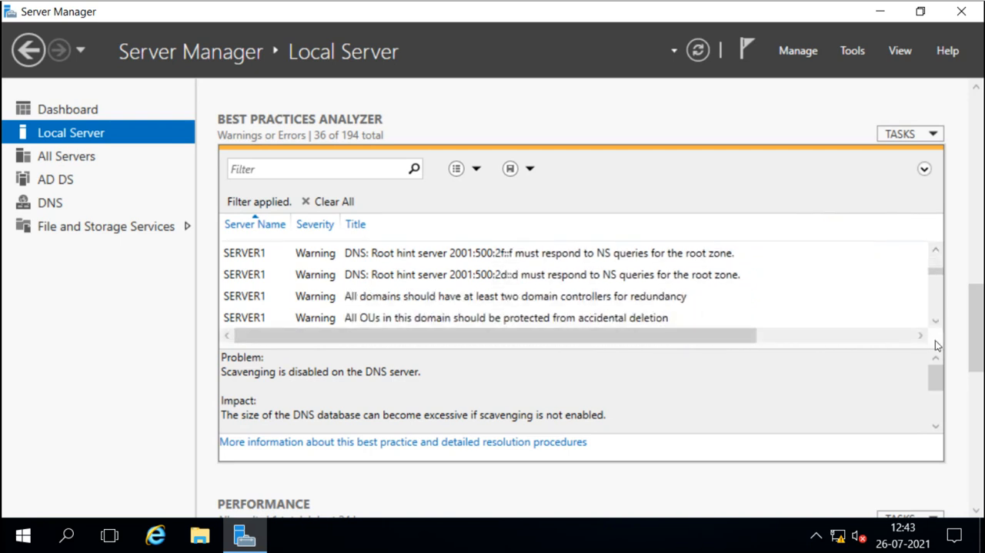
left_click(936, 324)
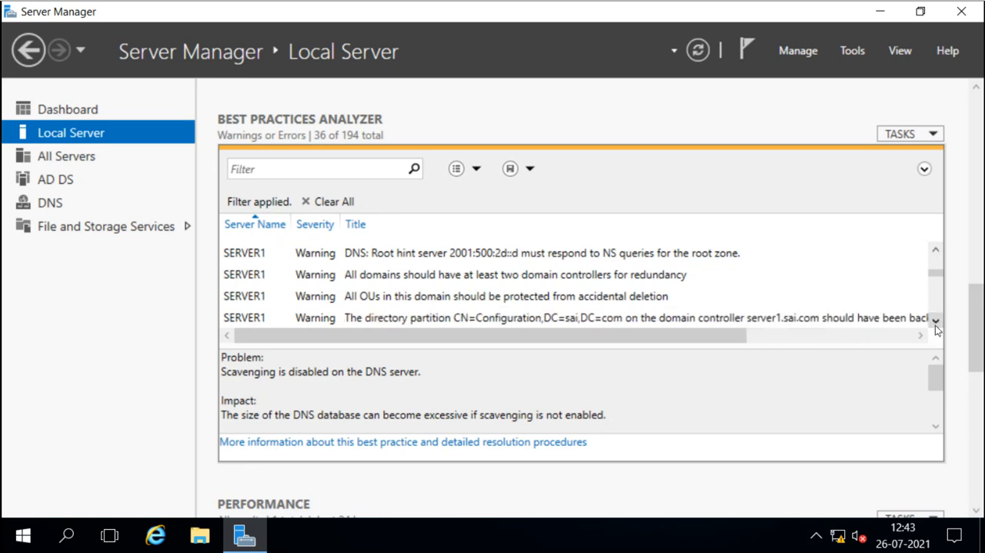
left_click(936, 323)
left_click(936, 323)
left_click(936, 324)
left_click(936, 323)
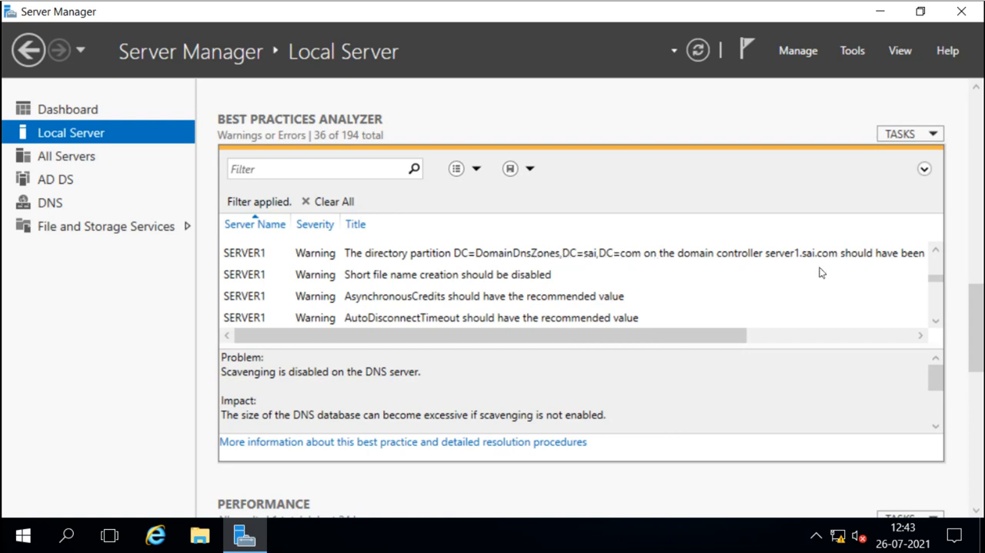
left_click_drag(722, 341, 879, 346)
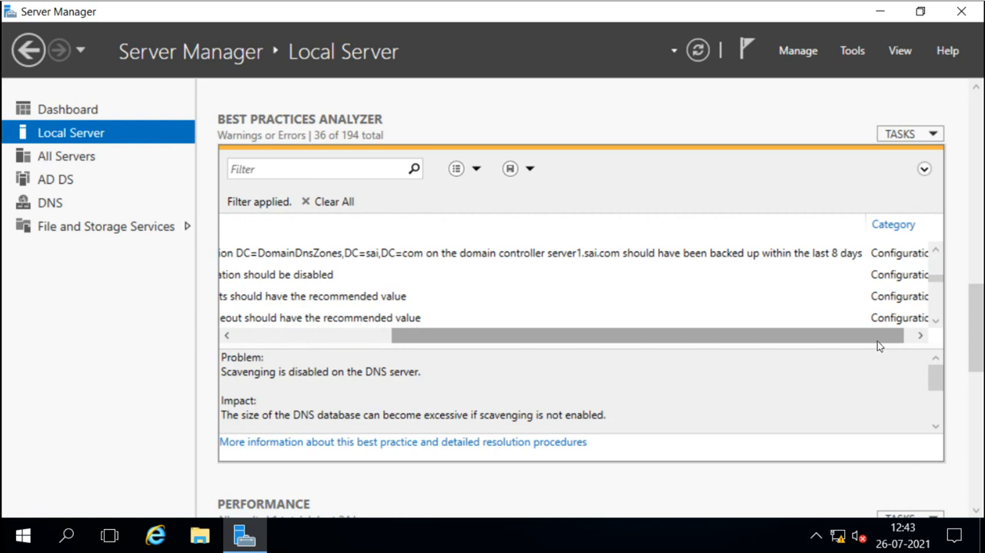
left_click_drag(867, 339, 654, 326)
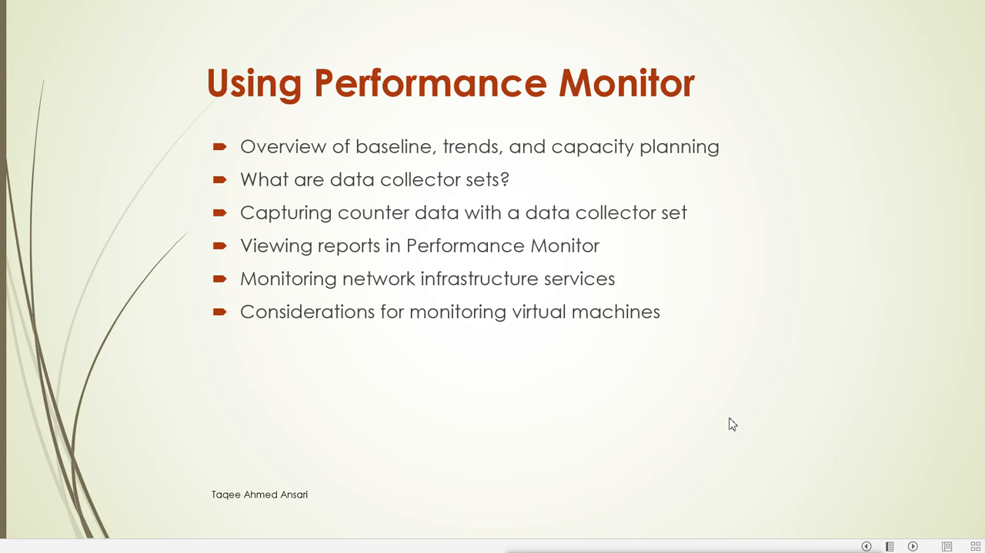
left_click(732, 423)
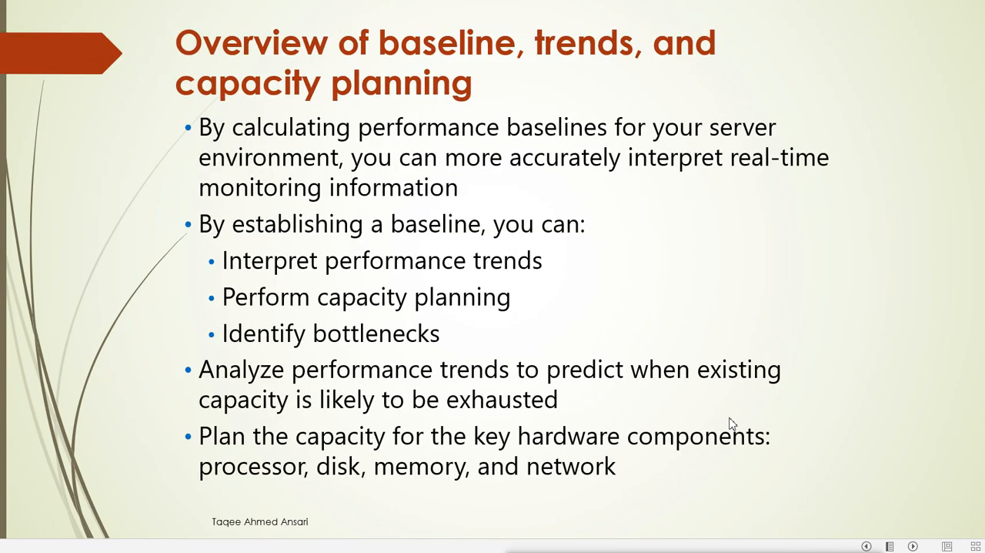
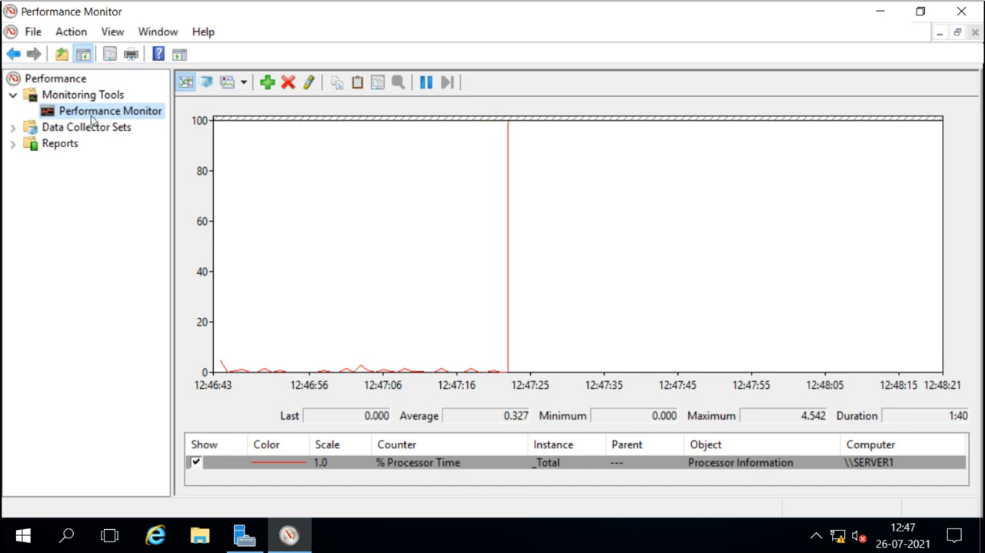
Expand Data Collector Sets and start a new User Defined data collector set named test.
left_click(13, 128)
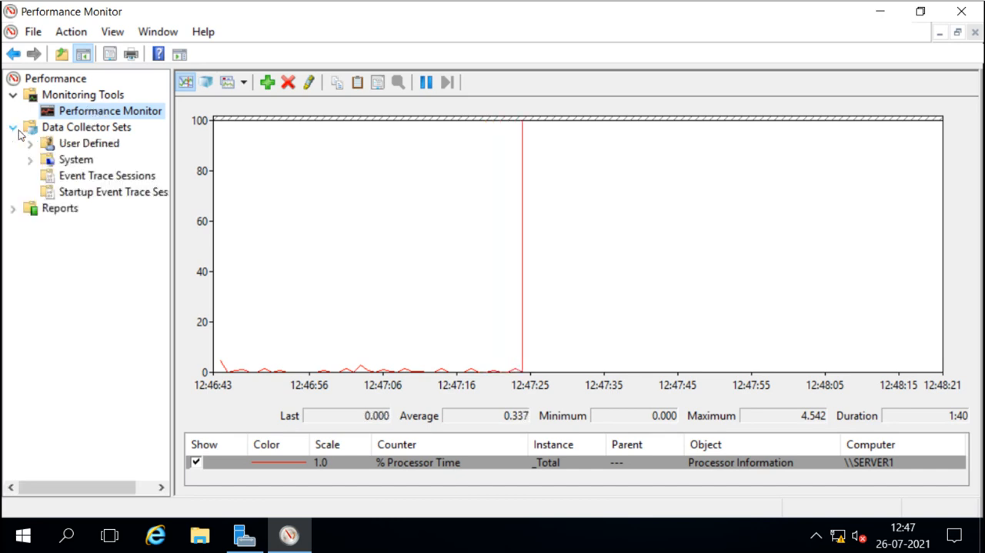
left_click(66, 128)
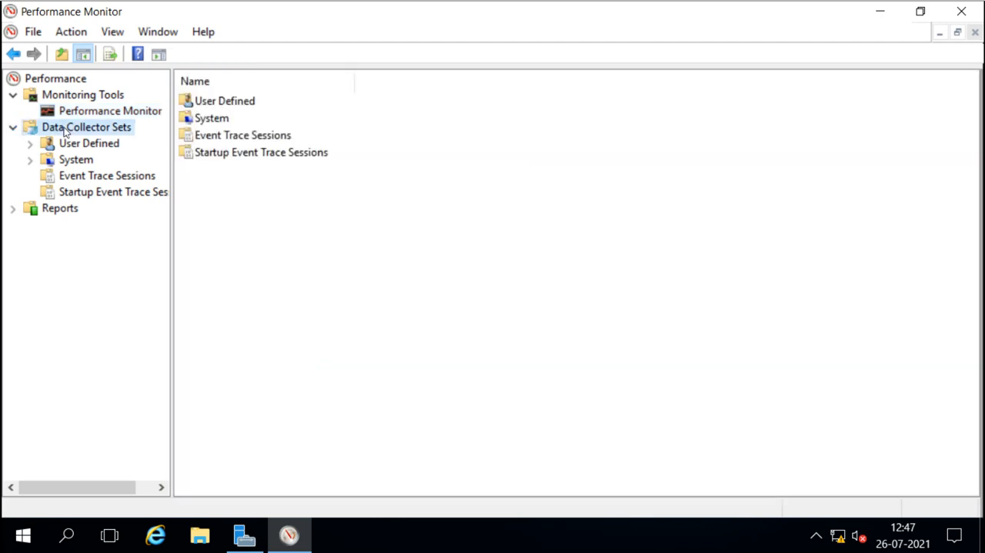
left_click(29, 143)
left_click(74, 147)
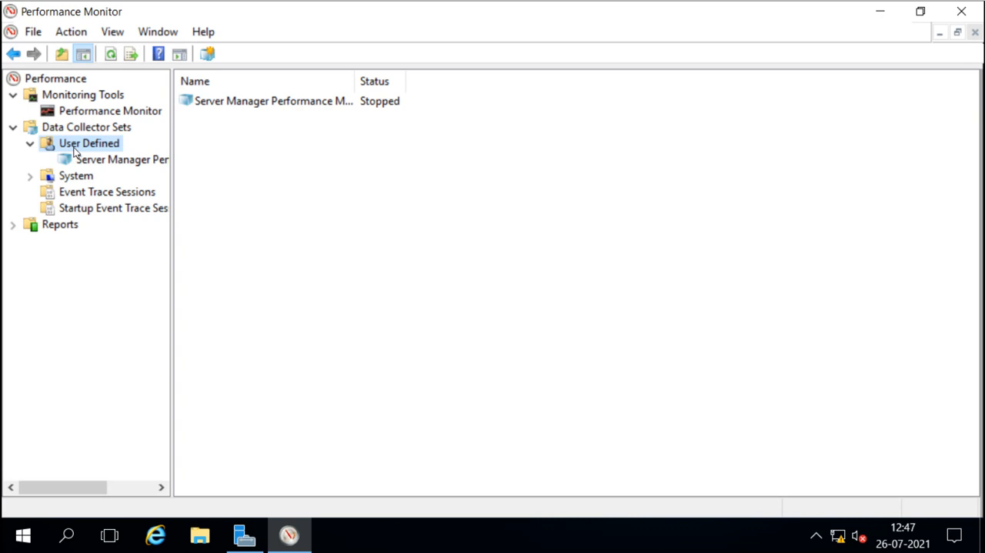
right_click(74, 146)
mouse_move(162, 160)
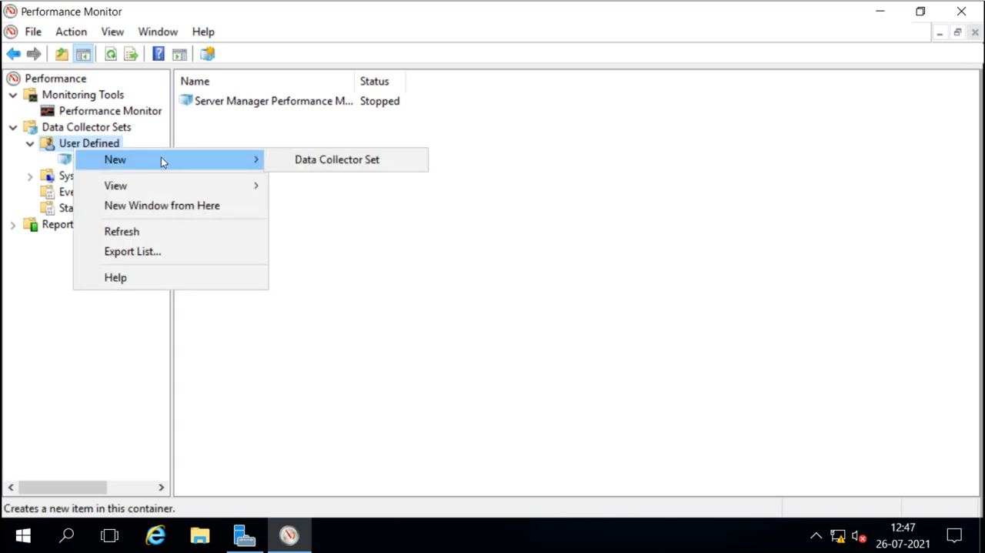
left_click(334, 160)
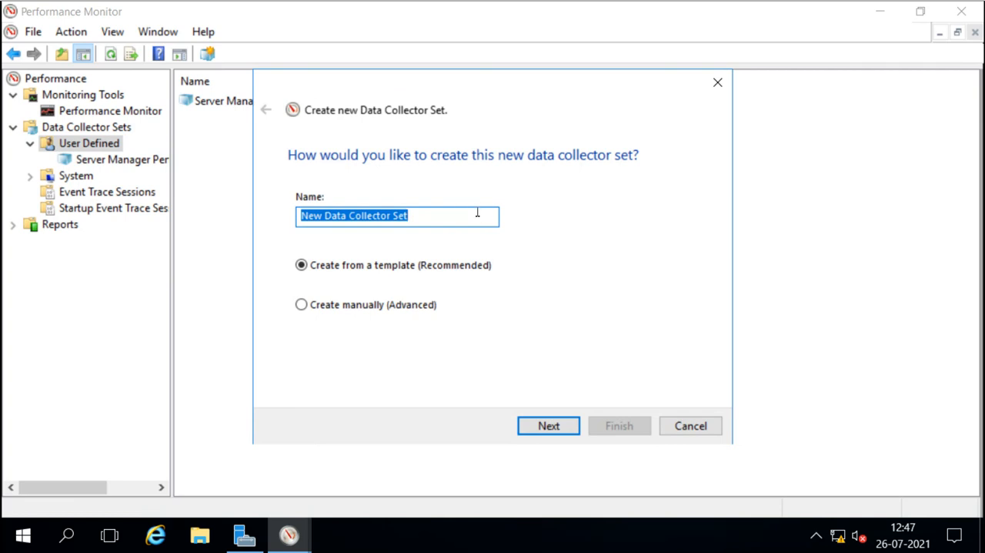
type("test")
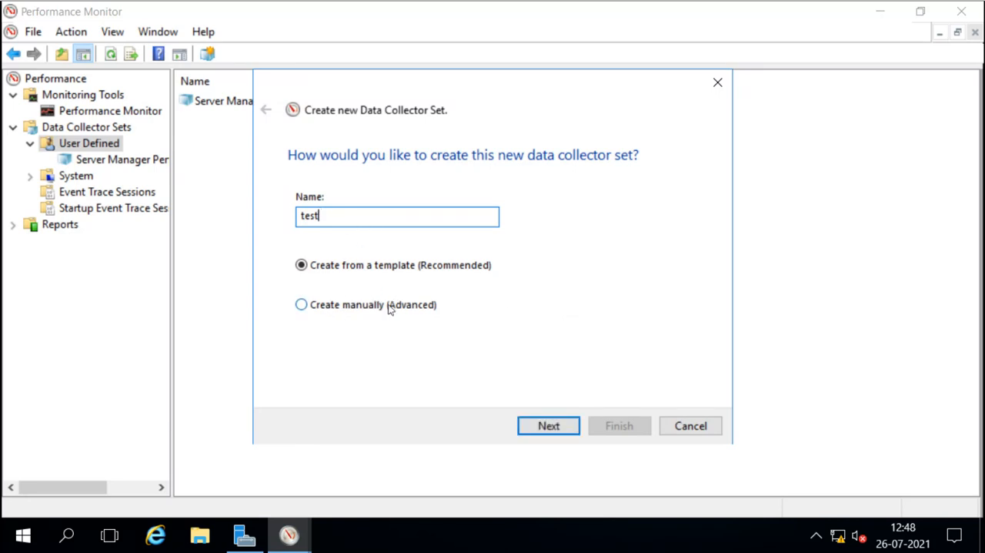
Base the test set on the System Performance template, keep the default root directory, and save and close the wizard.
left_click(548, 426)
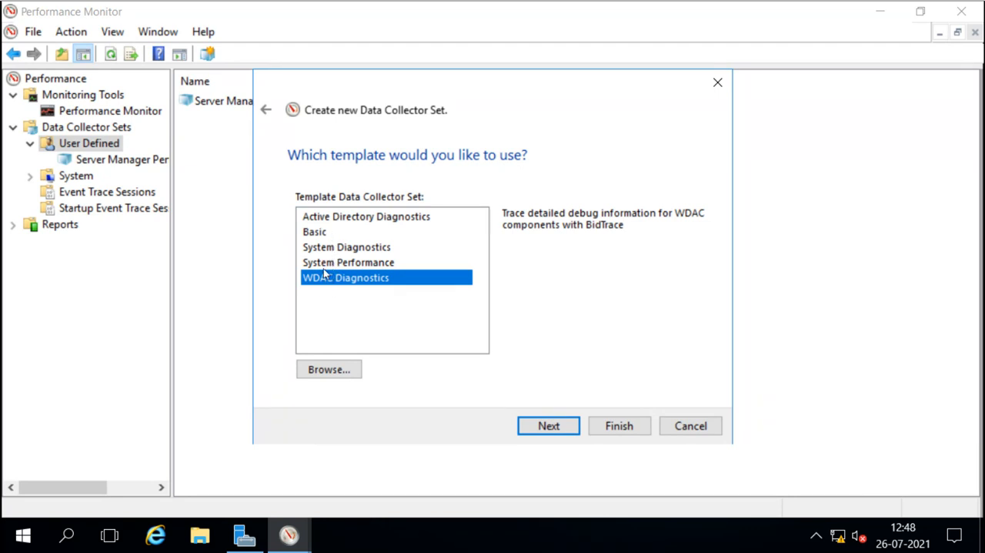
left_click(314, 235)
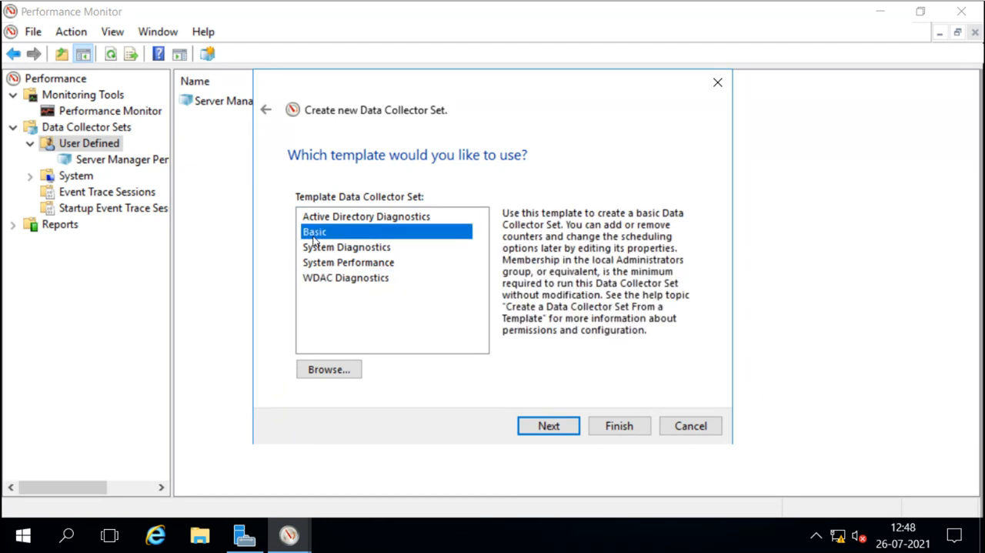
left_click(336, 263)
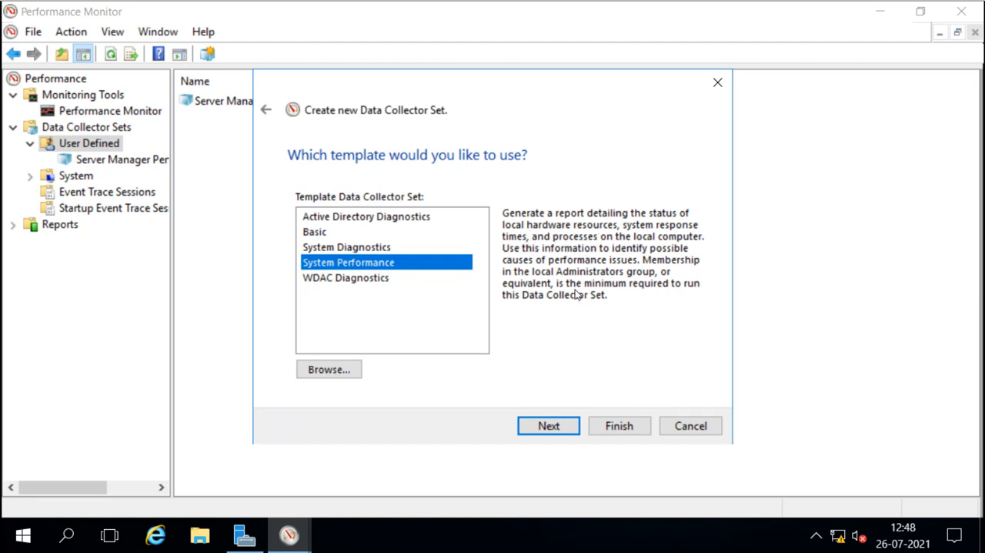
left_click(549, 426)
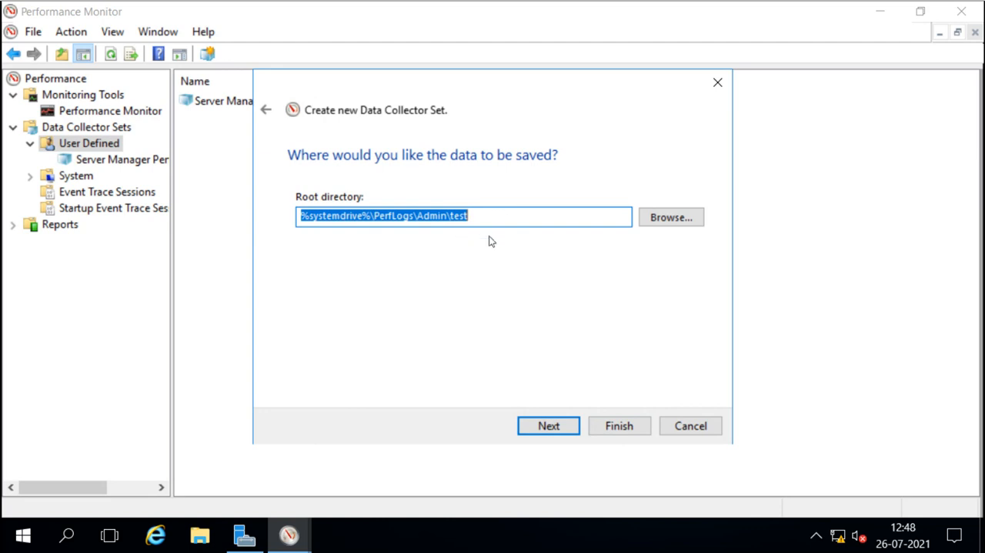
left_click(557, 429)
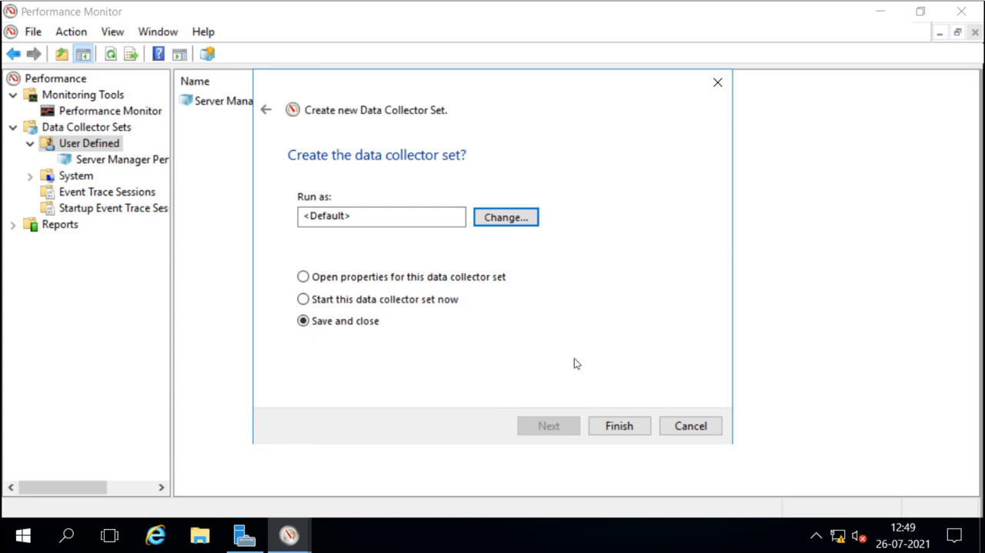
left_click(617, 427)
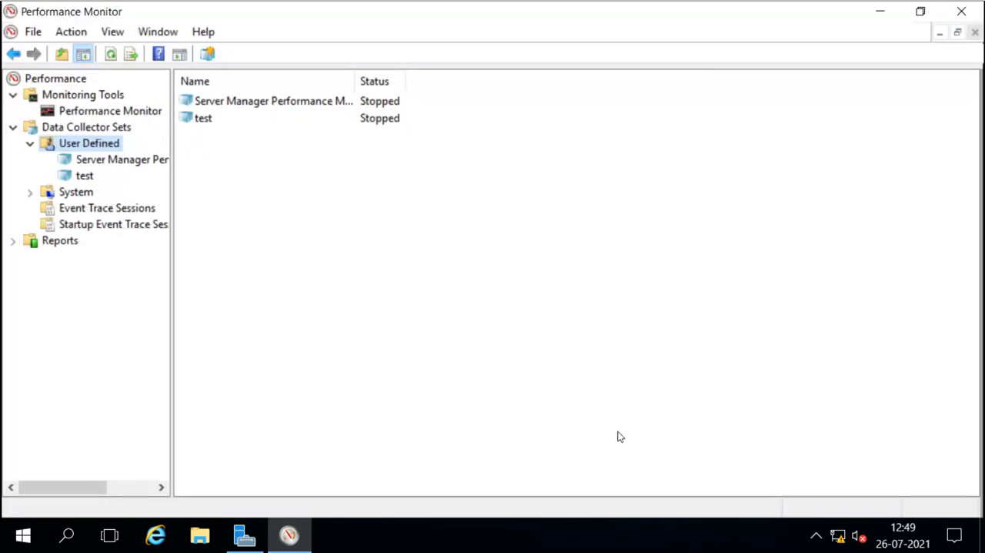
Open the test data collector set's properties and go through its General keywords.
left_click(206, 118)
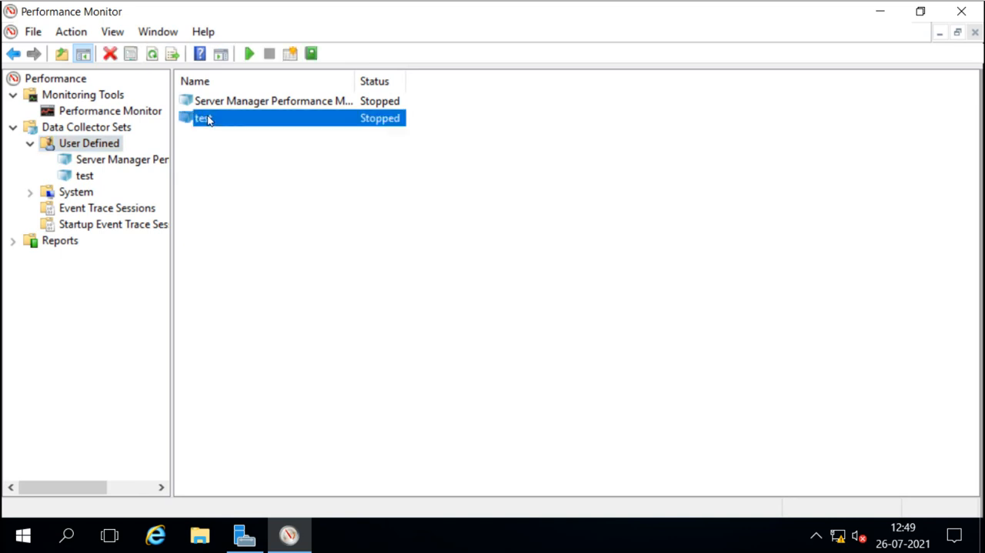
right_click(199, 125)
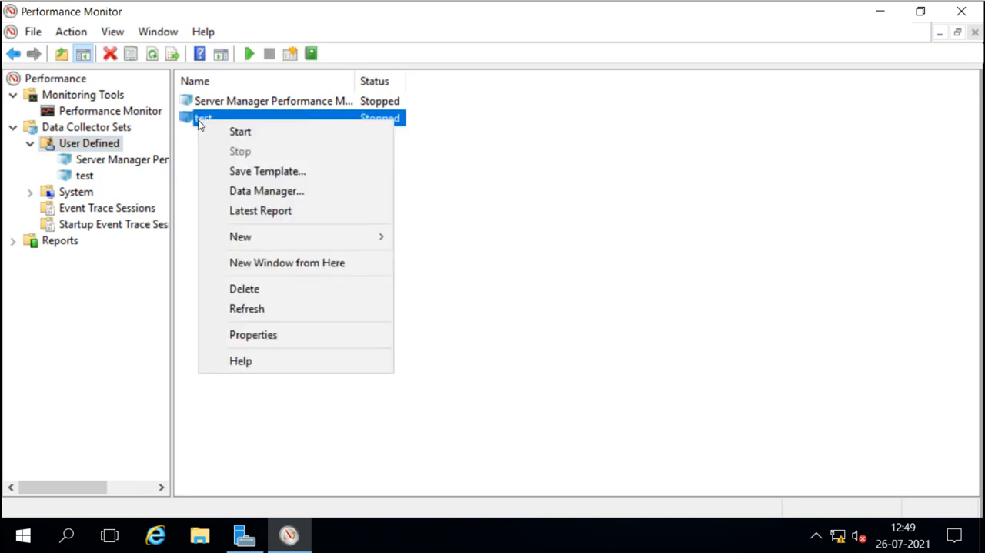
left_click(251, 339)
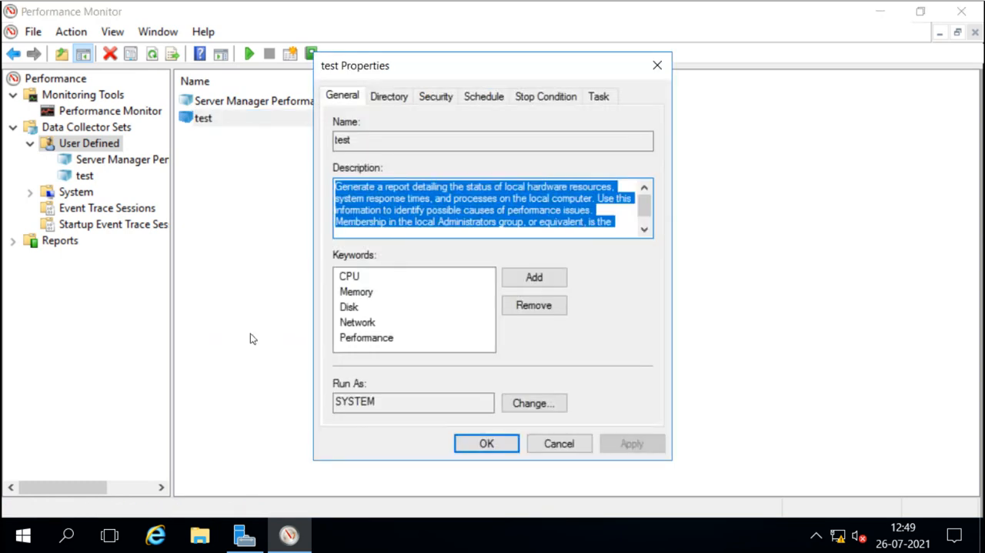
left_click(348, 279)
left_click(350, 292)
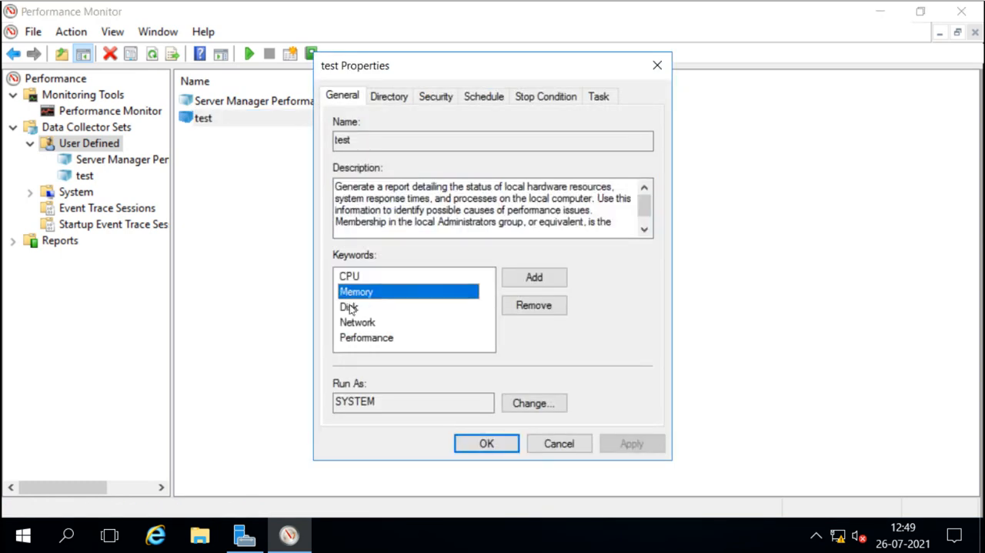
left_click(349, 307)
left_click(354, 322)
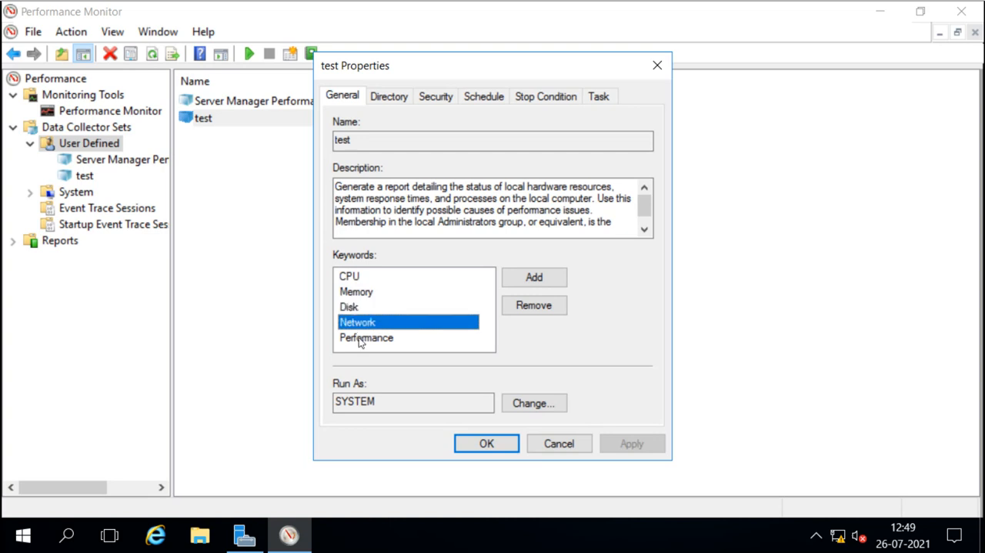
left_click(360, 340)
Review the Directory, Security, Schedule, Stop Condition and Task tabs of the test set's properties, returning to General.
left_click(390, 97)
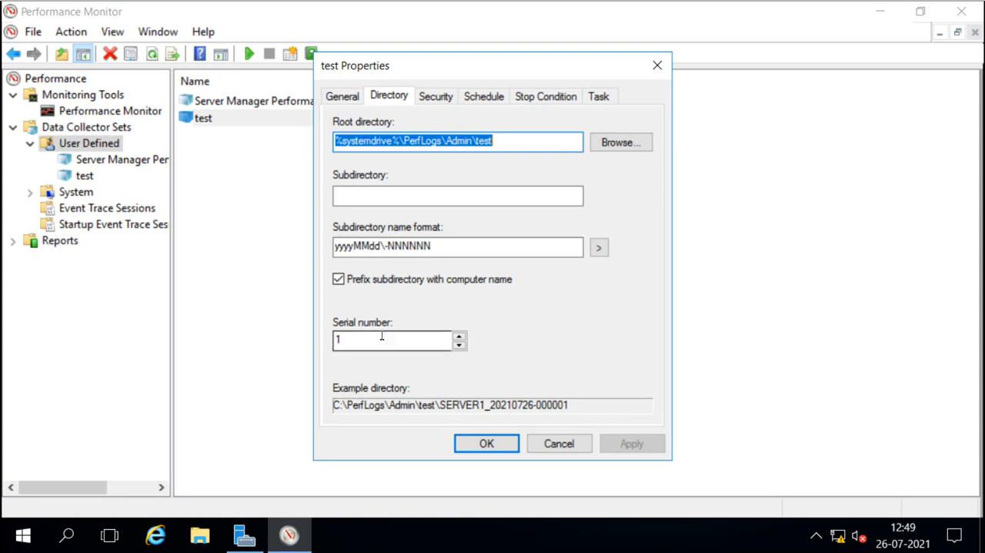
left_click(436, 100)
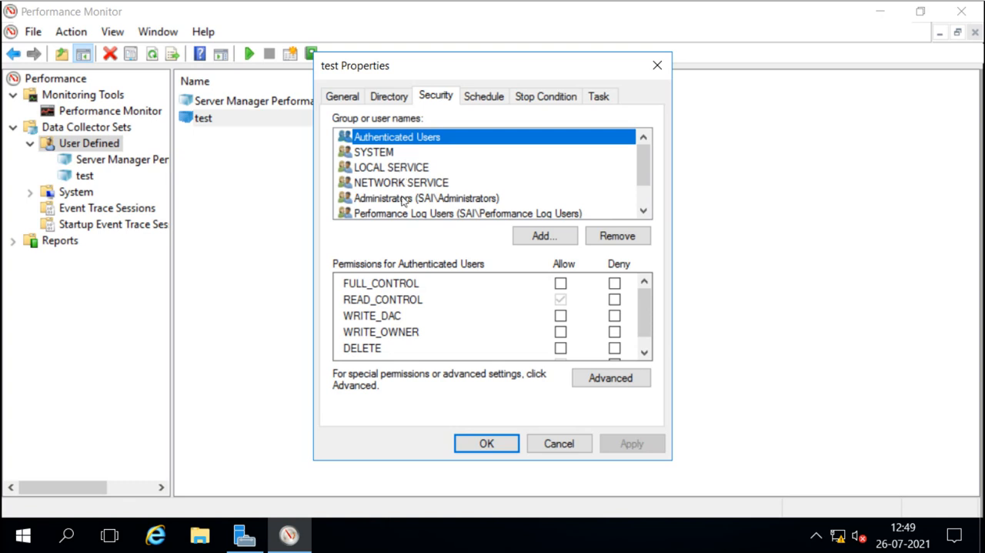
left_click(480, 102)
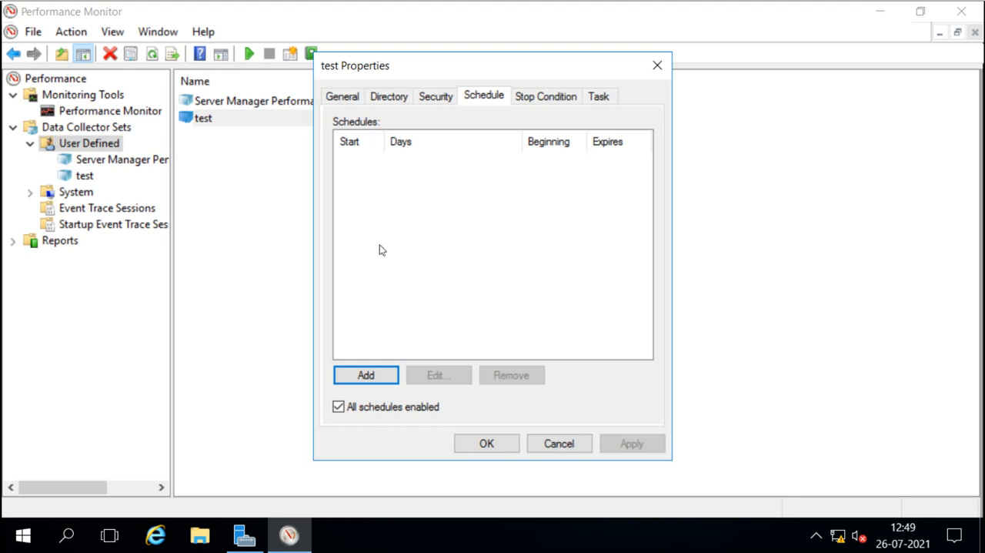
left_click(545, 97)
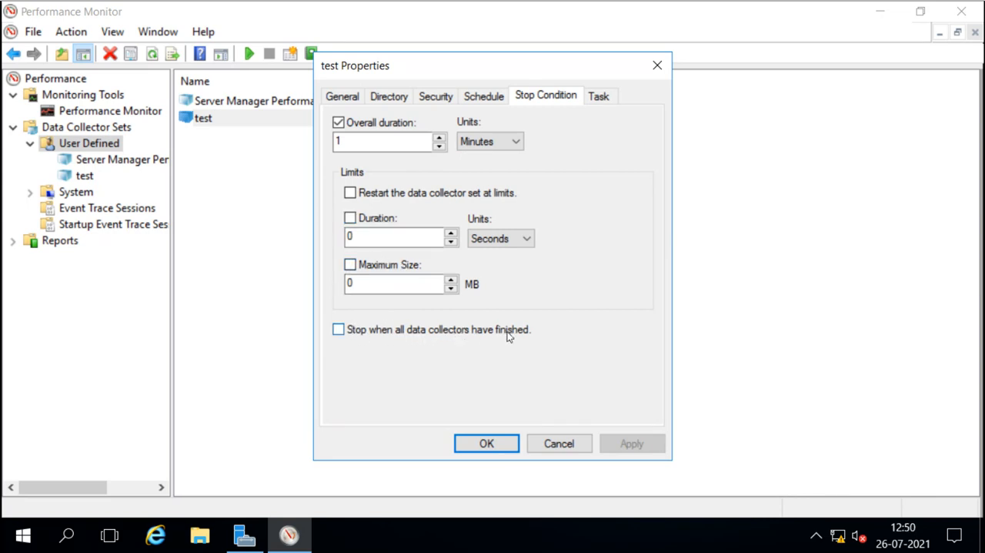
left_click(598, 96)
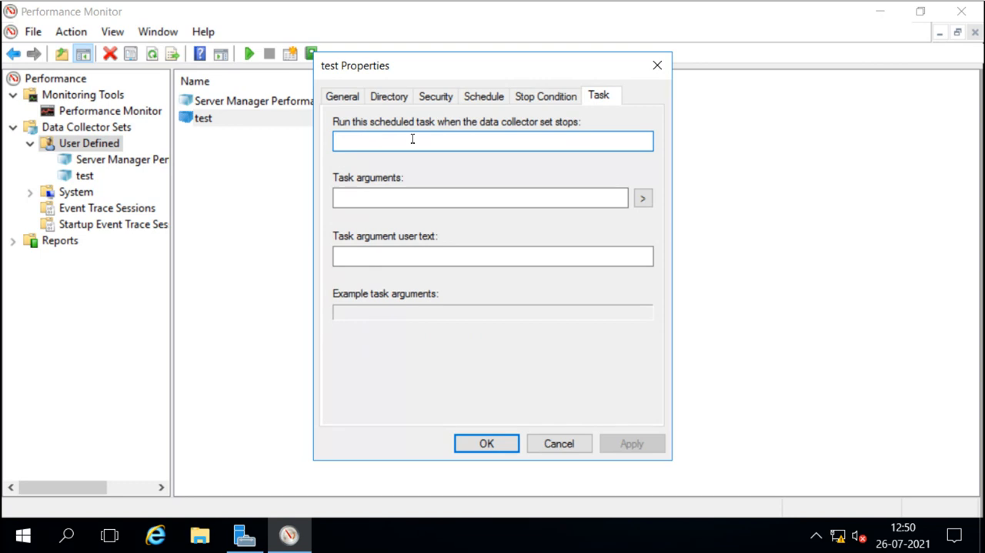
left_click(523, 99)
left_click(486, 101)
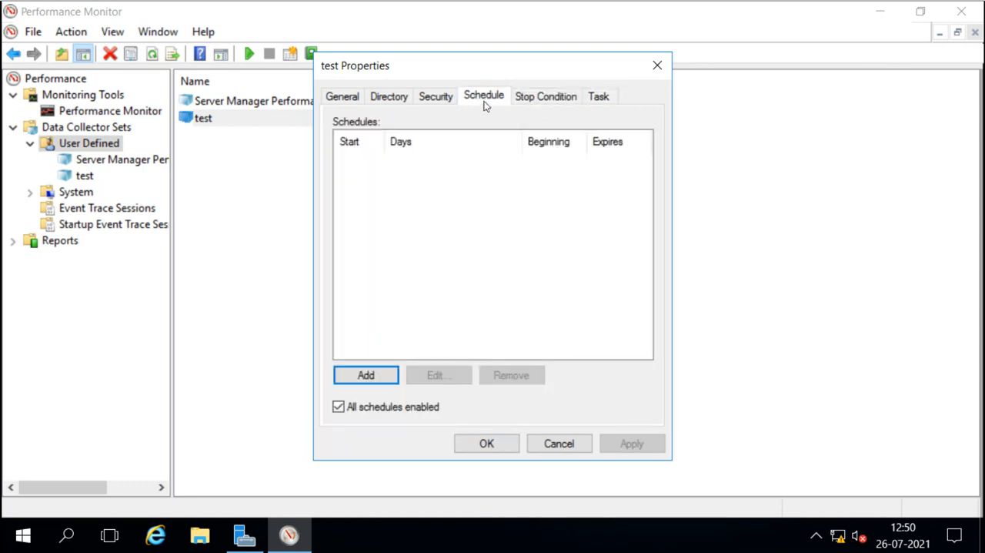
left_click(436, 106)
left_click(406, 100)
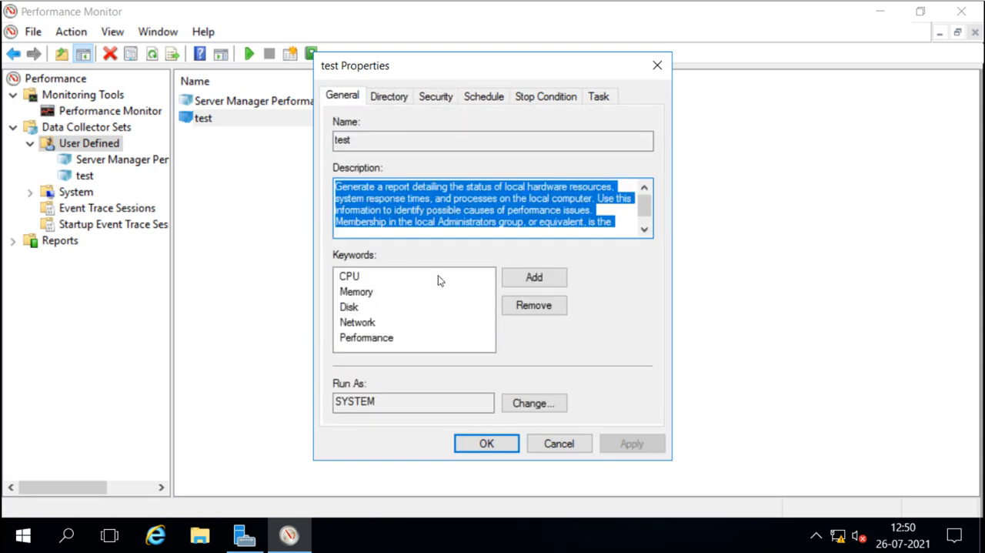
Add a new keyword entry, remove it, and close the properties dialog.
left_click(537, 279)
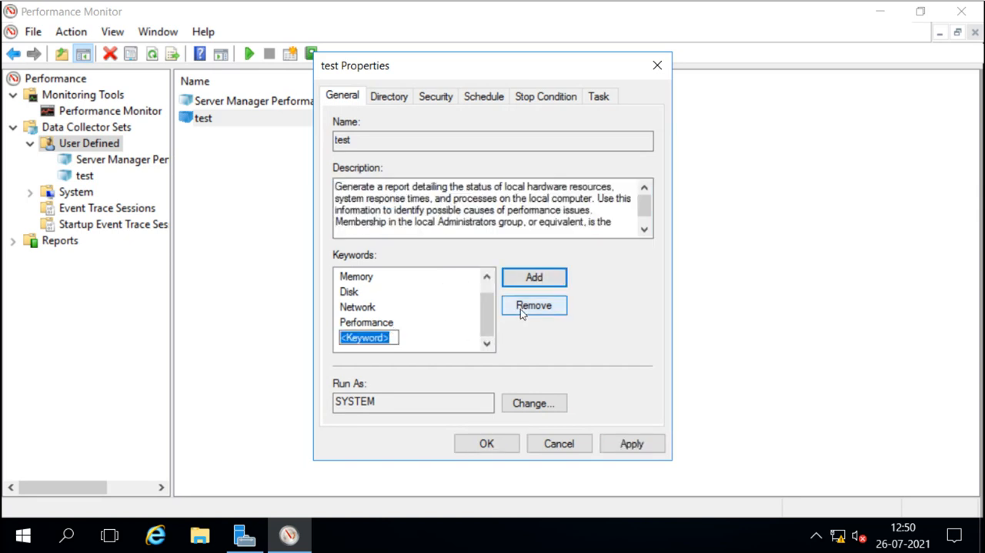
left_click(522, 311)
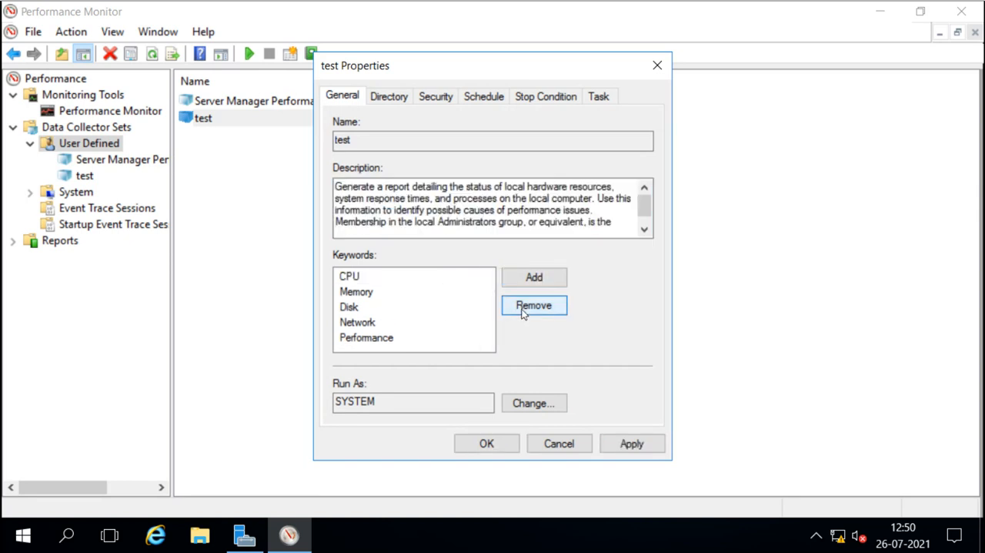
left_click(487, 444)
Open the test set and review its Data Manager, Actions and Rules settings, then close the dialog.
double_click(206, 119)
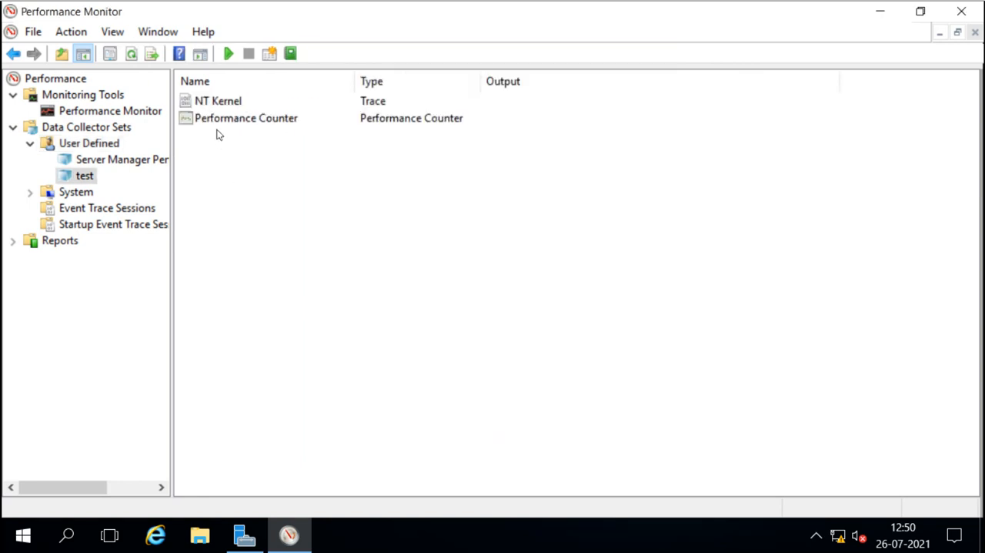
left_click(81, 177)
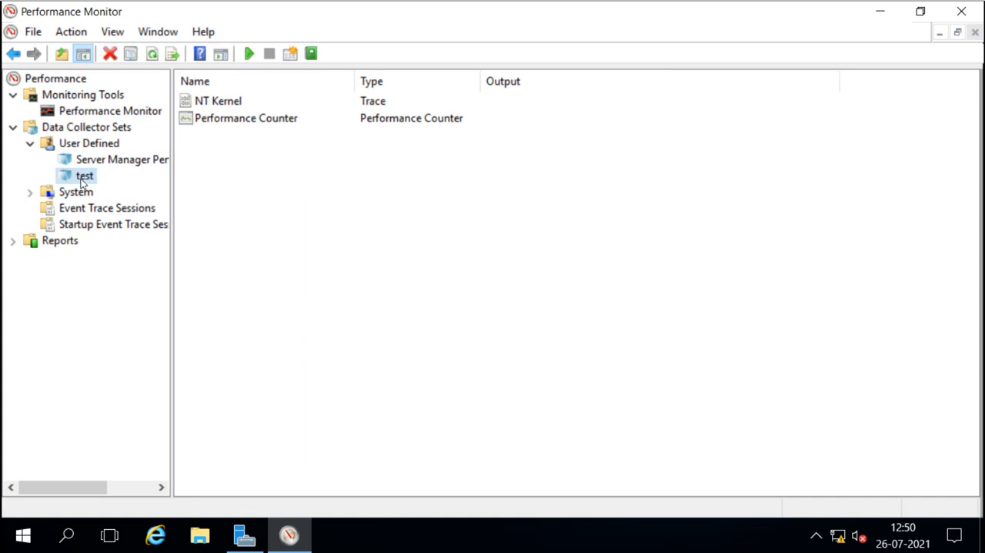
right_click(82, 182)
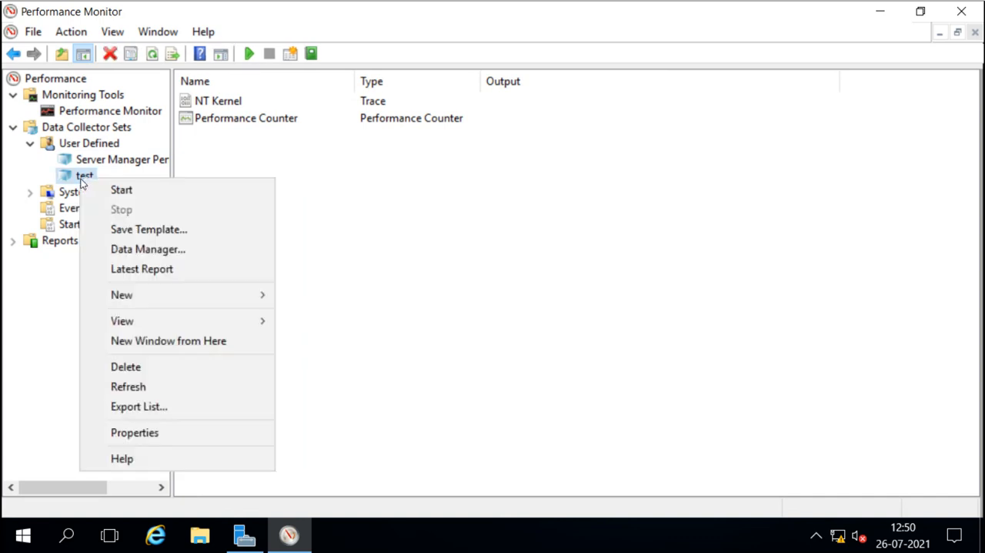
left_click(158, 250)
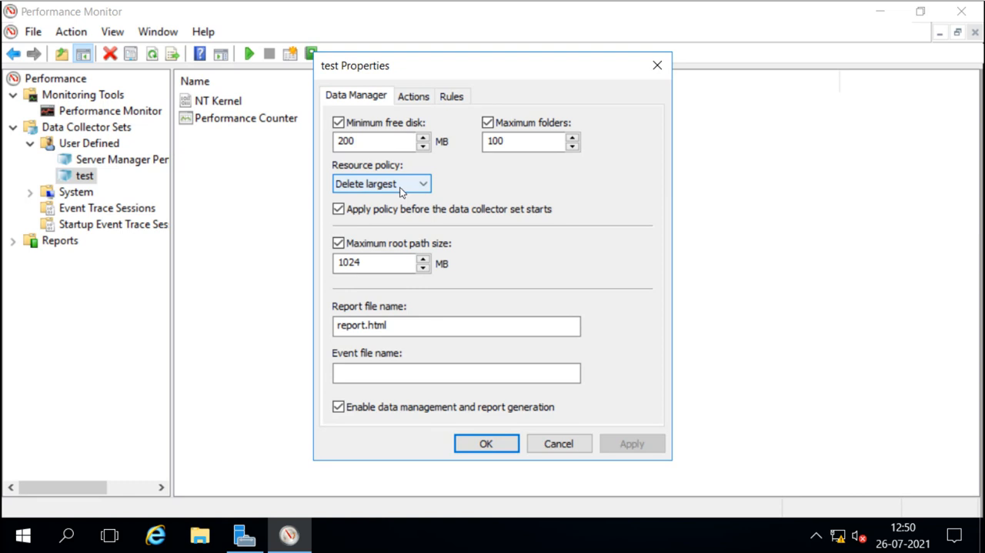
left_click(415, 97)
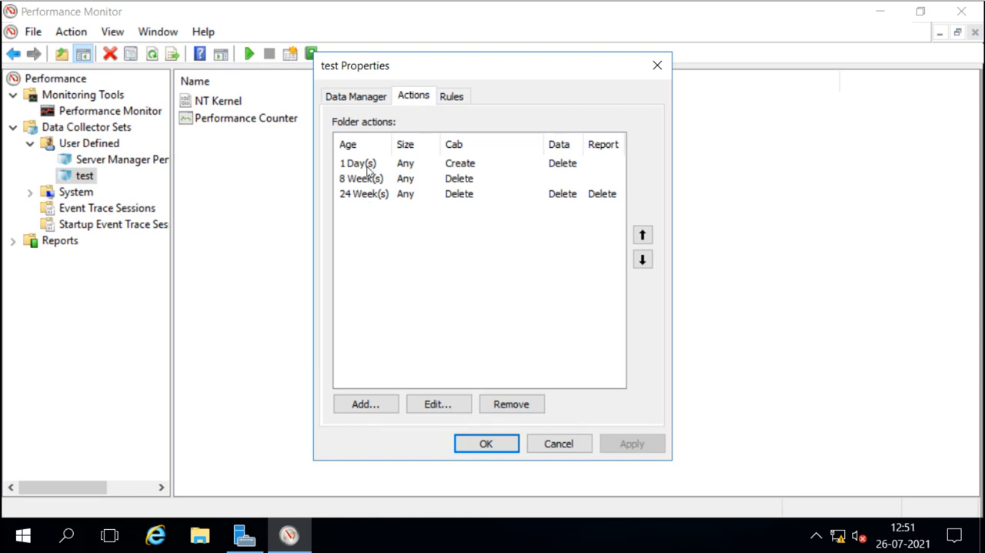
left_click(459, 103)
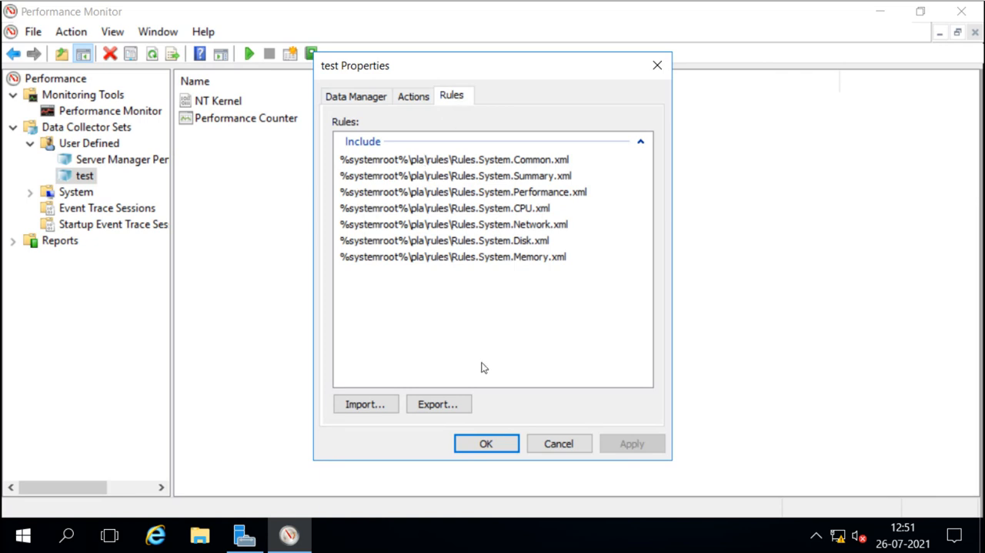
left_click(502, 446)
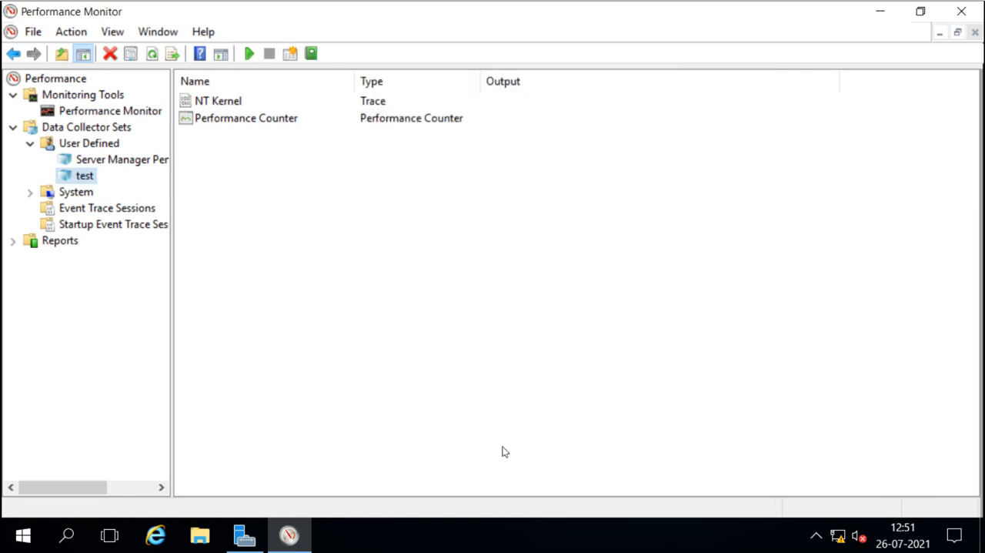
Start the test data collector set.
right_click(83, 179)
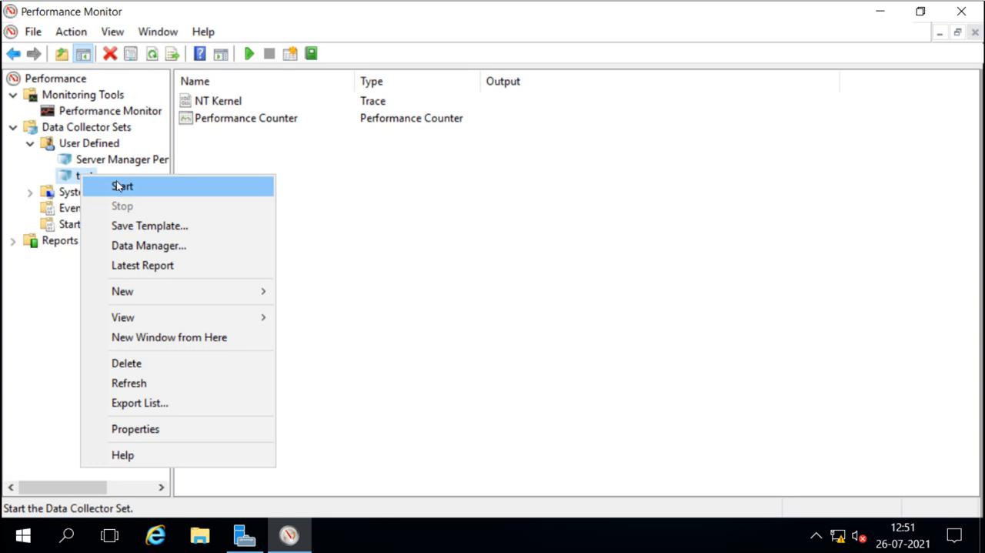
left_click(118, 186)
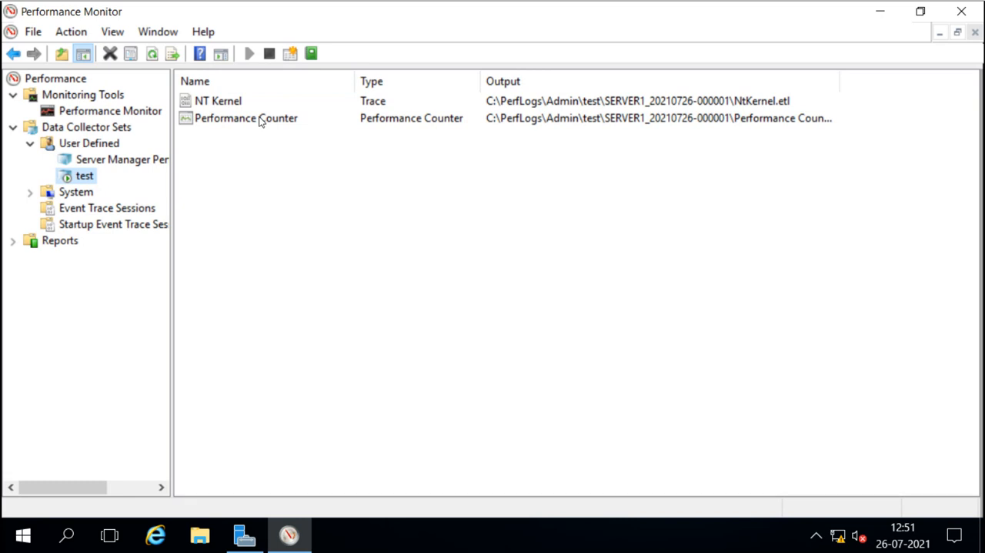
Open the test set's report under Reports while its data collection is still running.
left_click(14, 242)
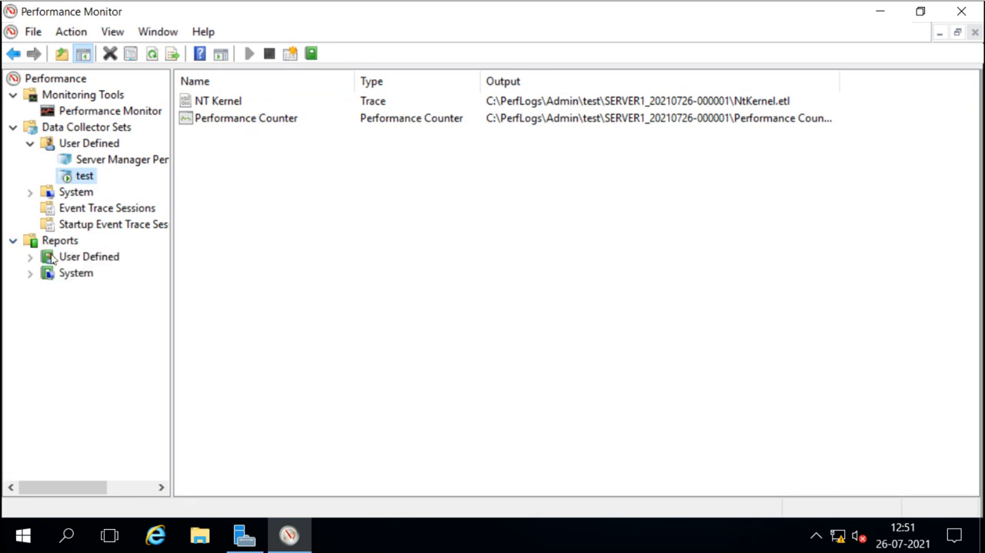
left_click(31, 258)
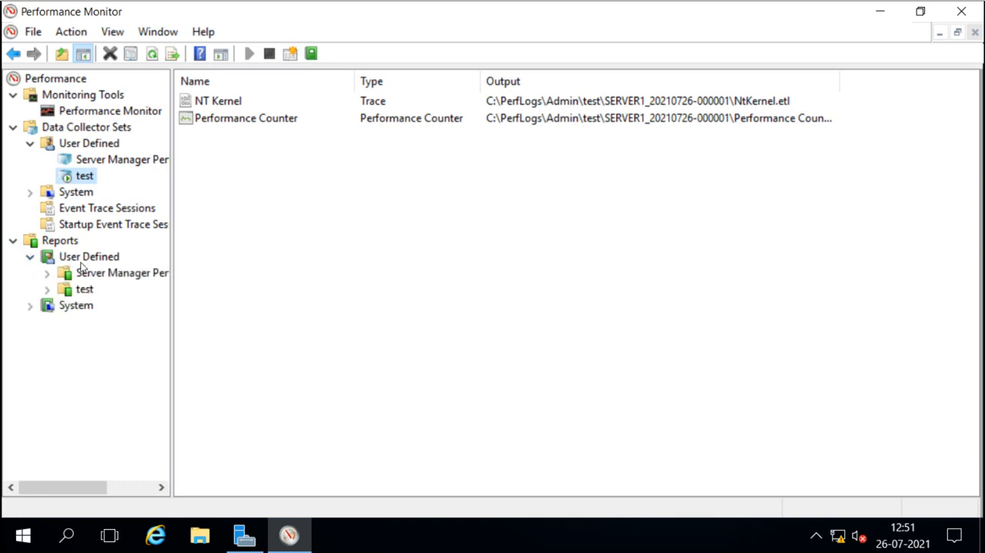
left_click(85, 290)
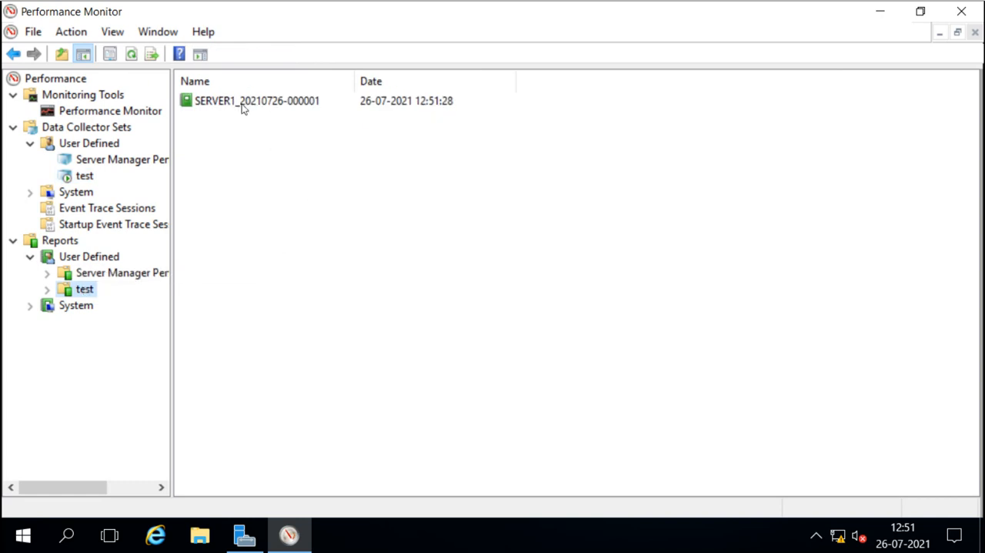
left_click(47, 288)
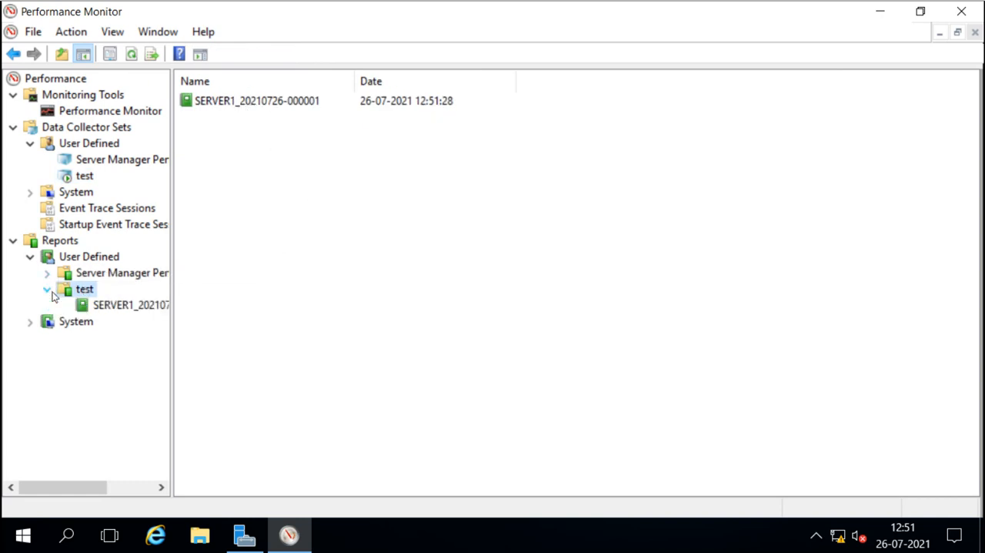
left_click(119, 308)
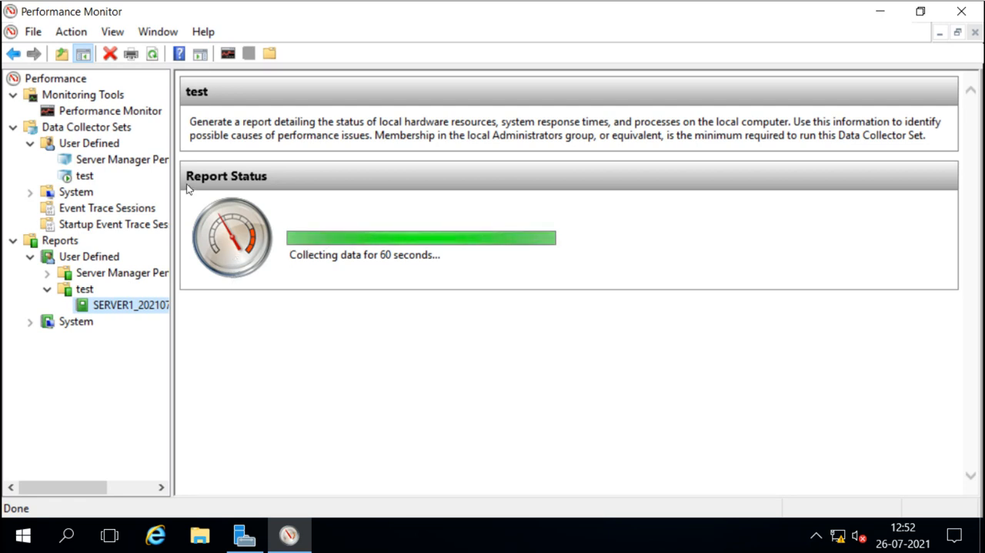
Try to stop the test data collector set and dismiss the resulting message.
left_click(83, 177)
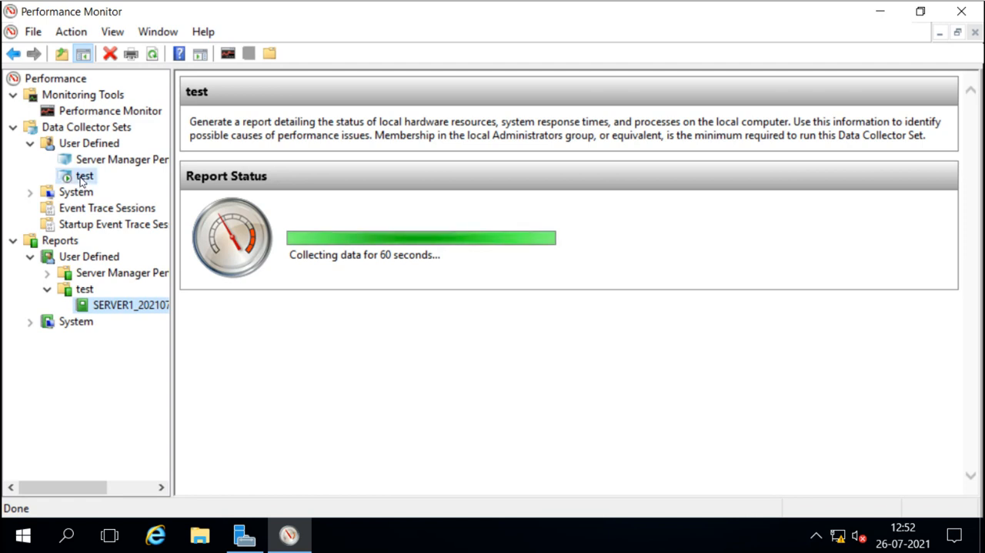
right_click(82, 179)
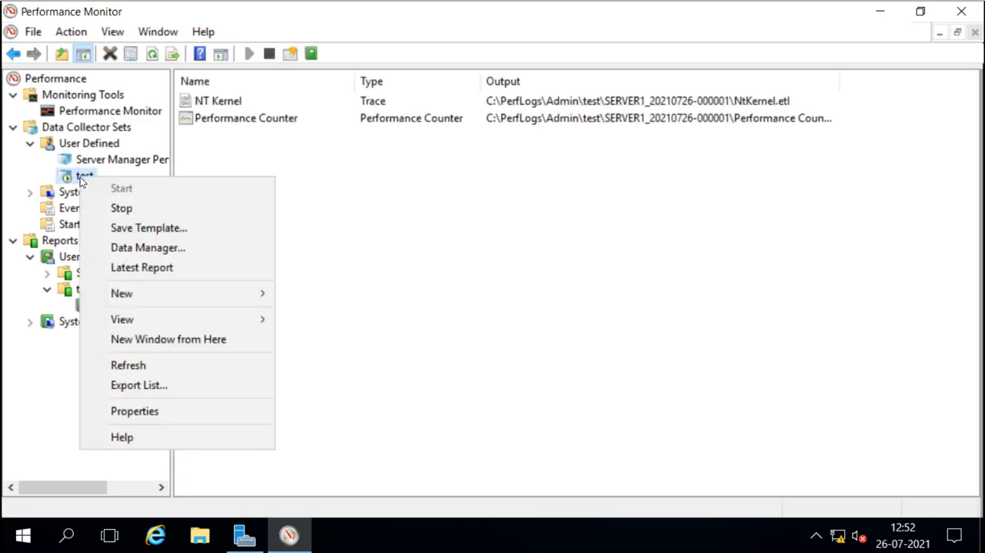
left_click(139, 209)
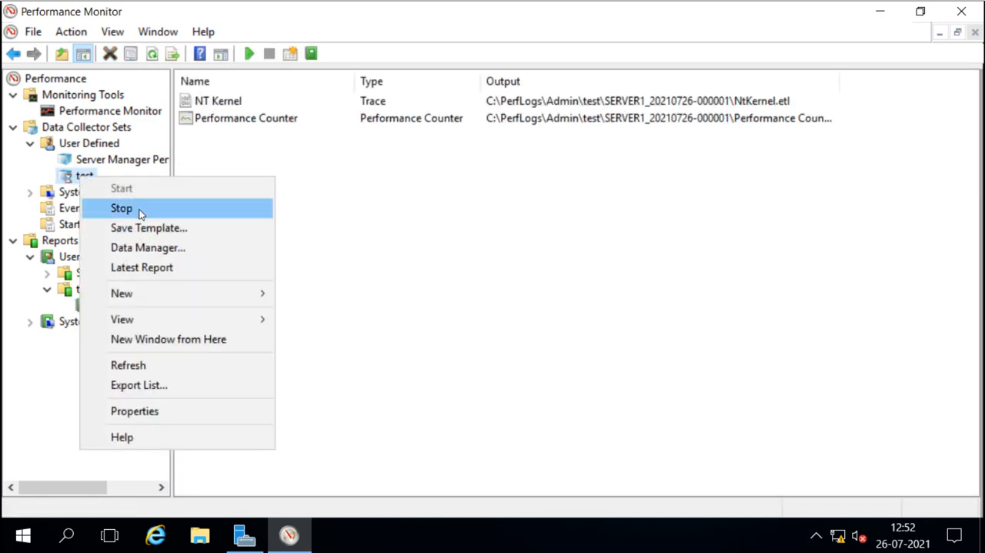
left_click(139, 213)
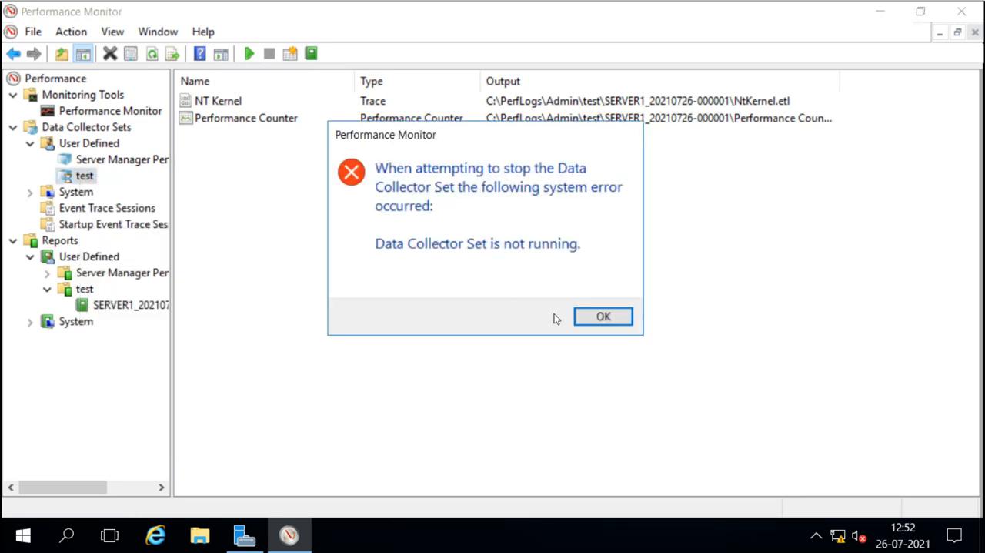
left_click(602, 316)
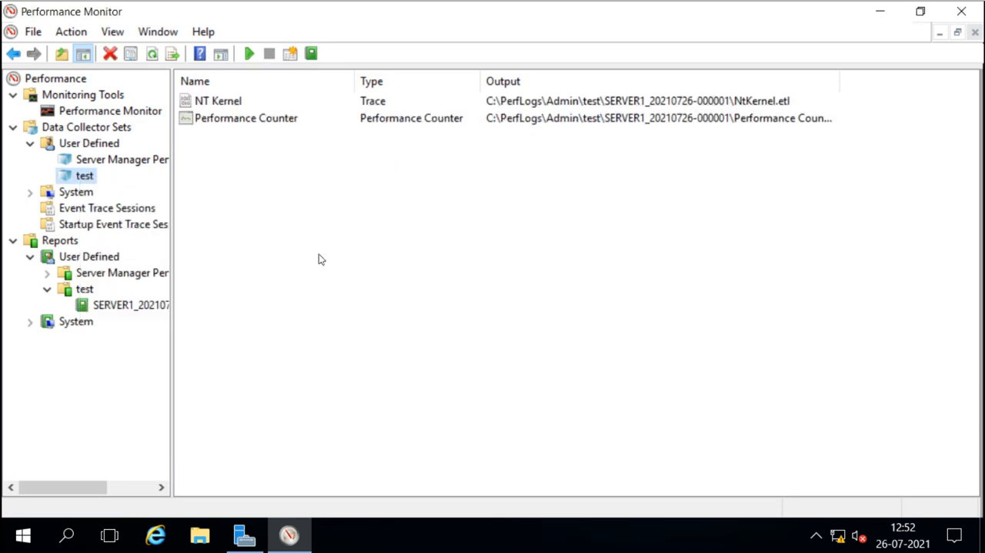
Open the finished test report and review its summary, diagnostic results and resource overview, expanding the CPU section.
left_click(124, 304)
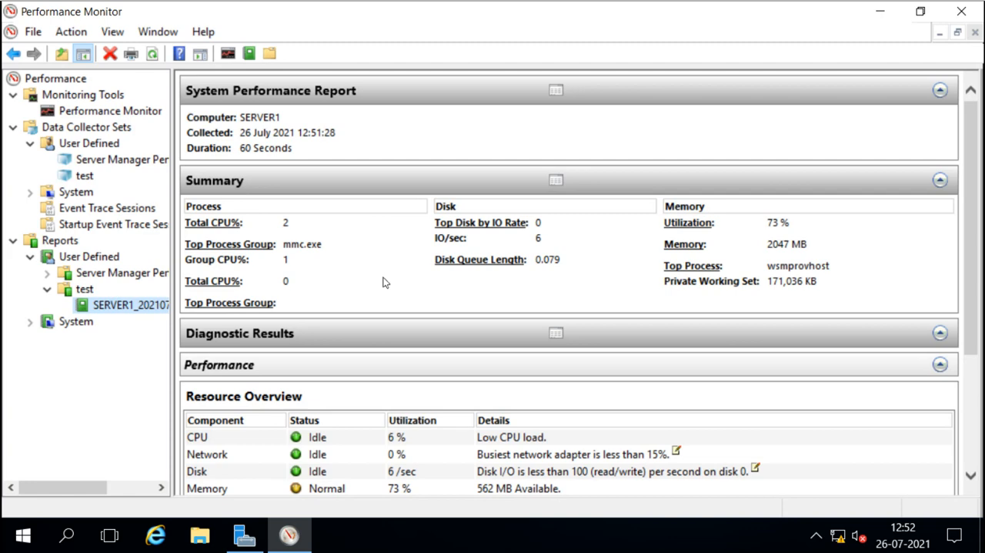
scroll(385, 282, "down", 5)
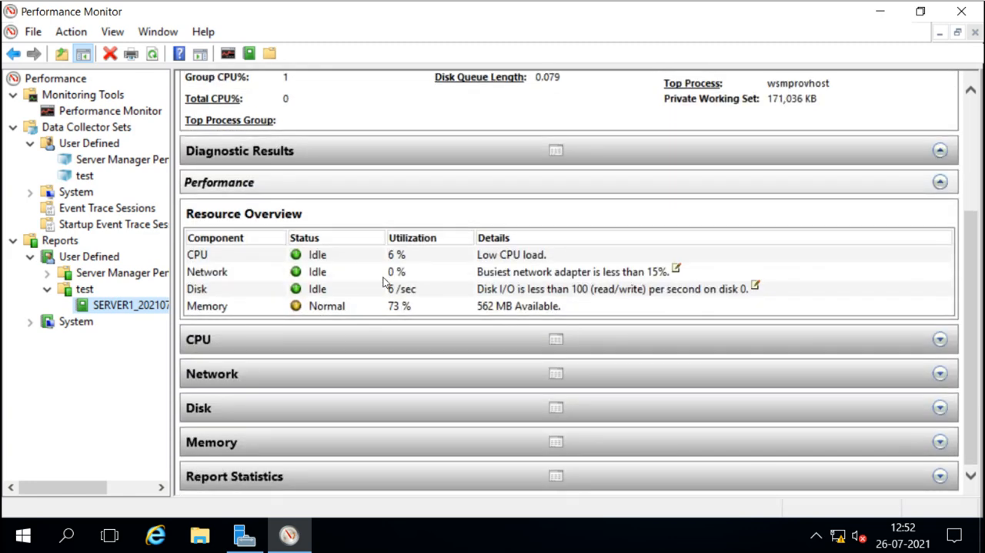
scroll(385, 283, "up", 5)
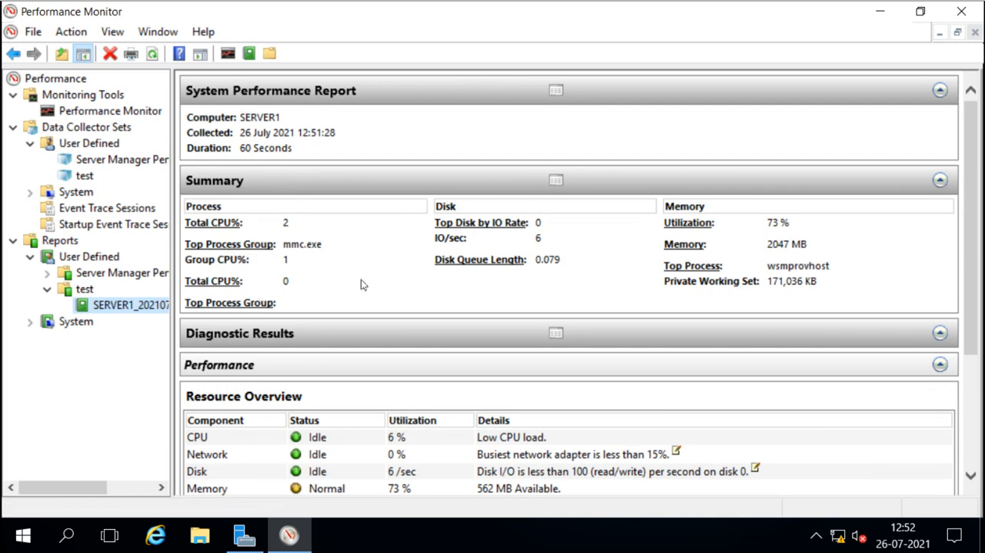
scroll(361, 284, "down", 5)
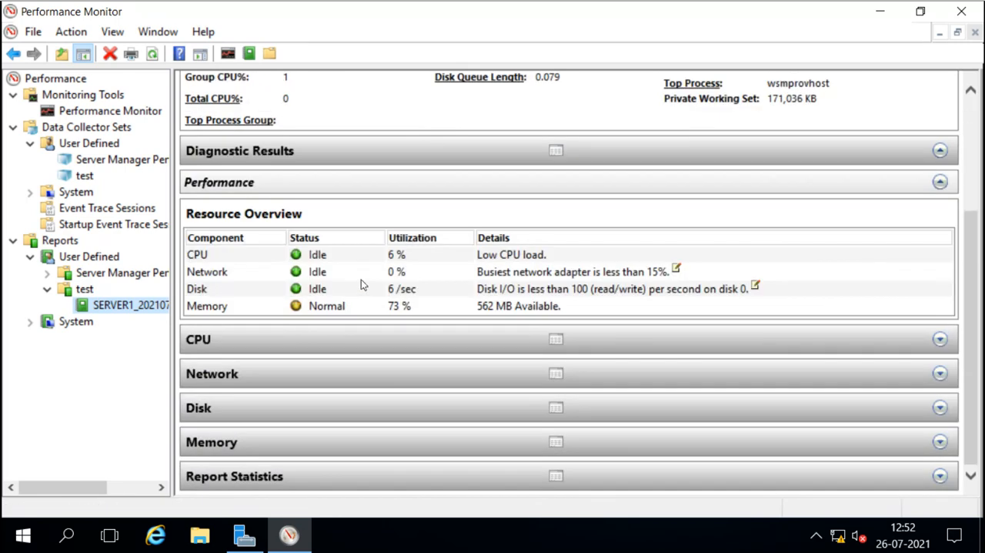
left_click(357, 150)
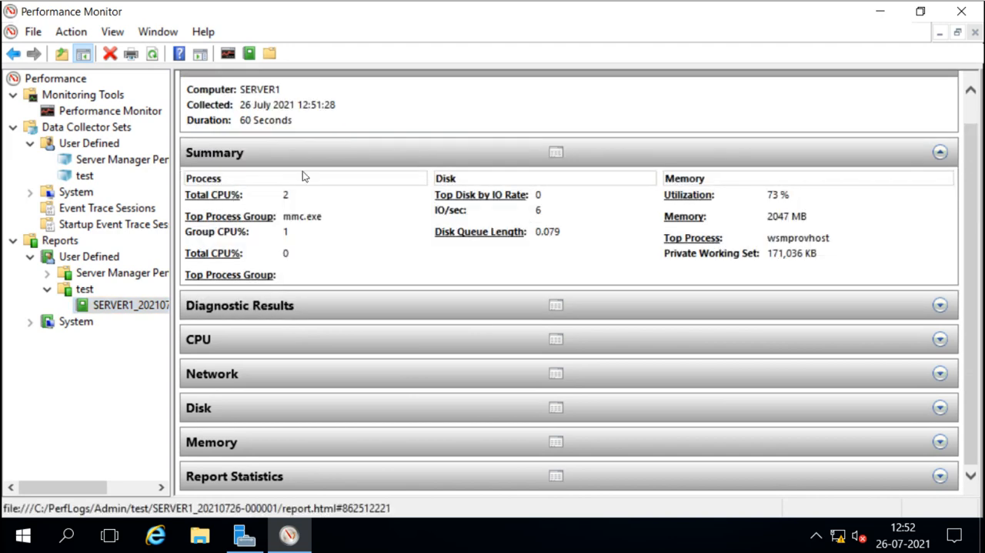
left_click(322, 305)
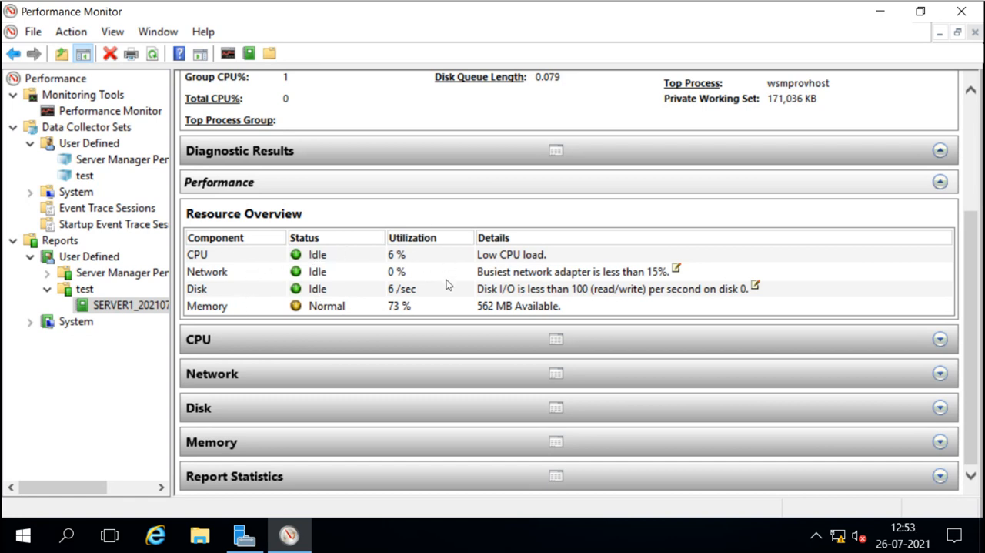
left_click(391, 342)
scroll(391, 342, "down", 2)
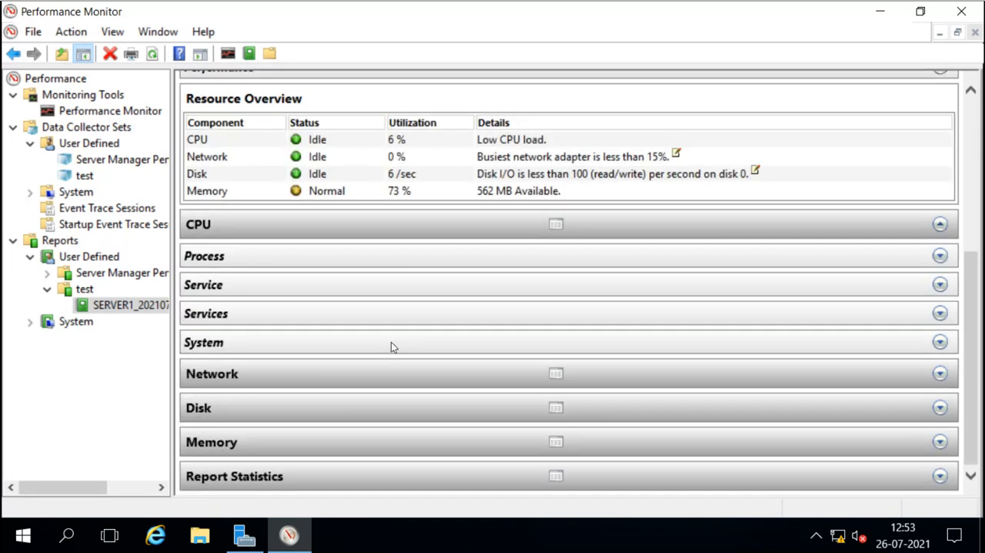
Expand and collapse the Process, Service, Services and System subsections of CPU, then expand the Network section.
left_click(314, 261)
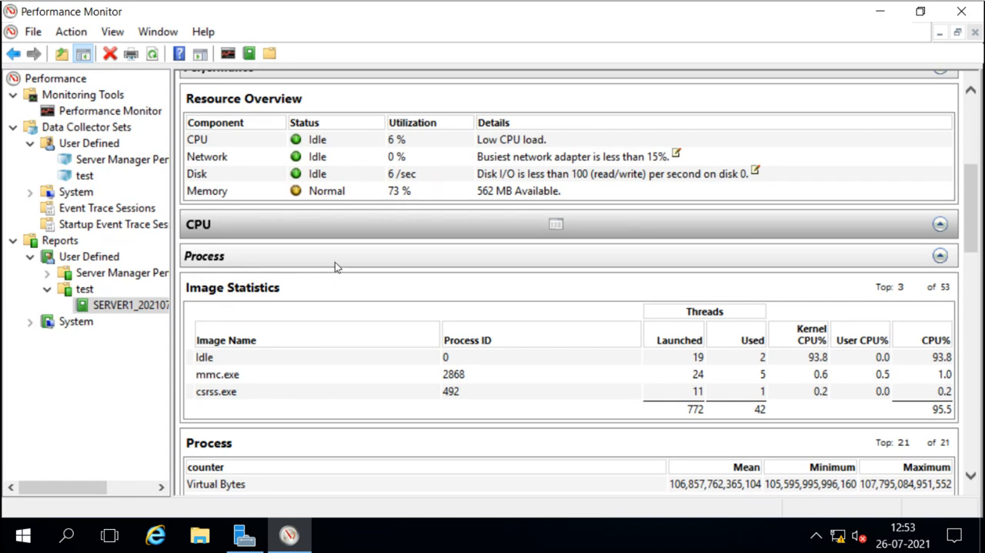
left_click(335, 262)
left_click(332, 286)
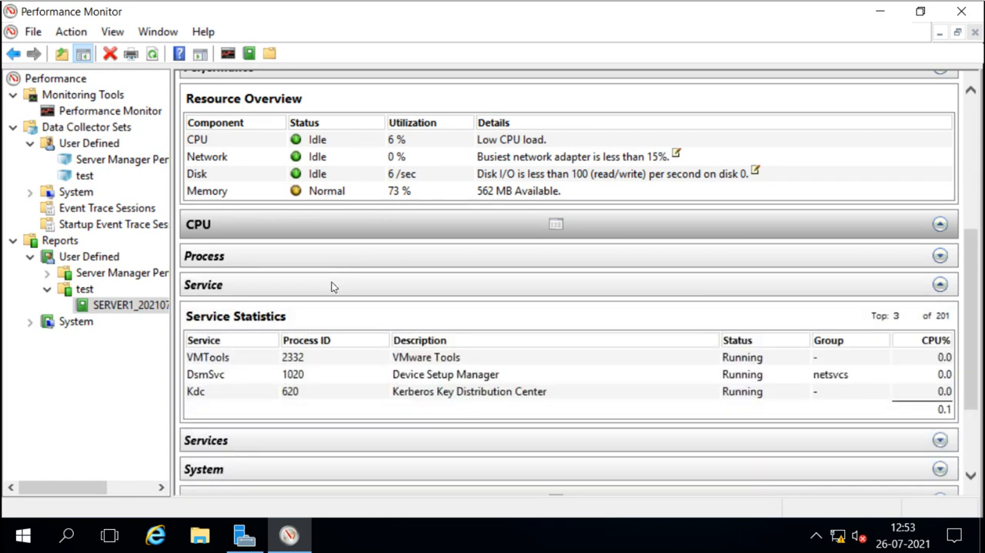
left_click(332, 287)
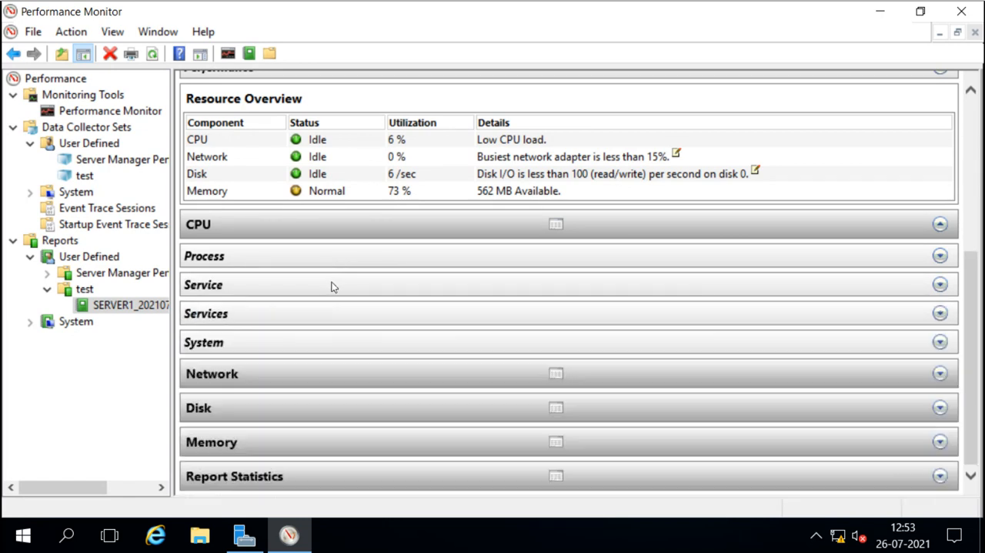
left_click(323, 320)
left_click(321, 320)
left_click(304, 342)
left_click(305, 343)
left_click(303, 373)
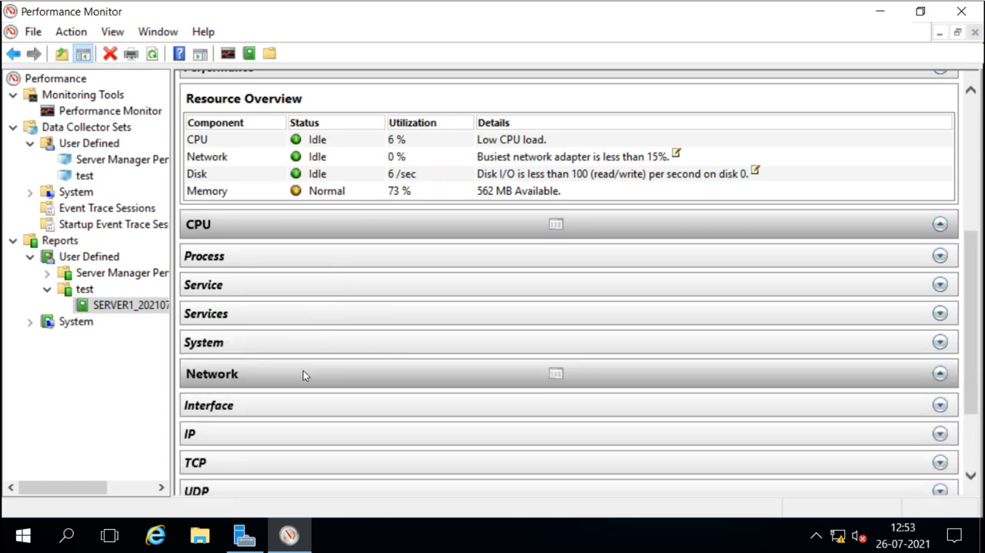
Expand and review the Interface and IP subsections of the report's Network section.
scroll(303, 373, "down", 2)
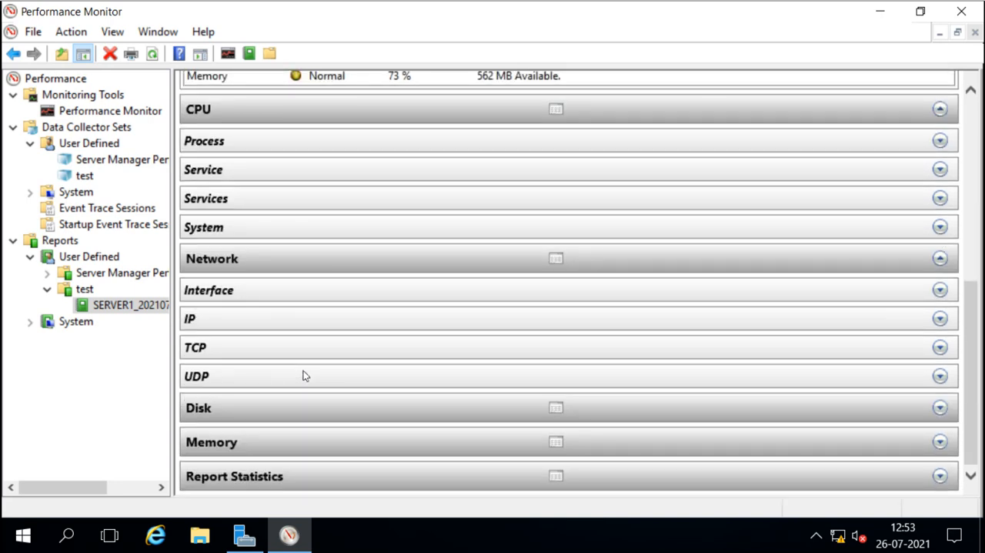
left_click(306, 289)
scroll(306, 336, "down", 3)
scroll(307, 339, "up", 3)
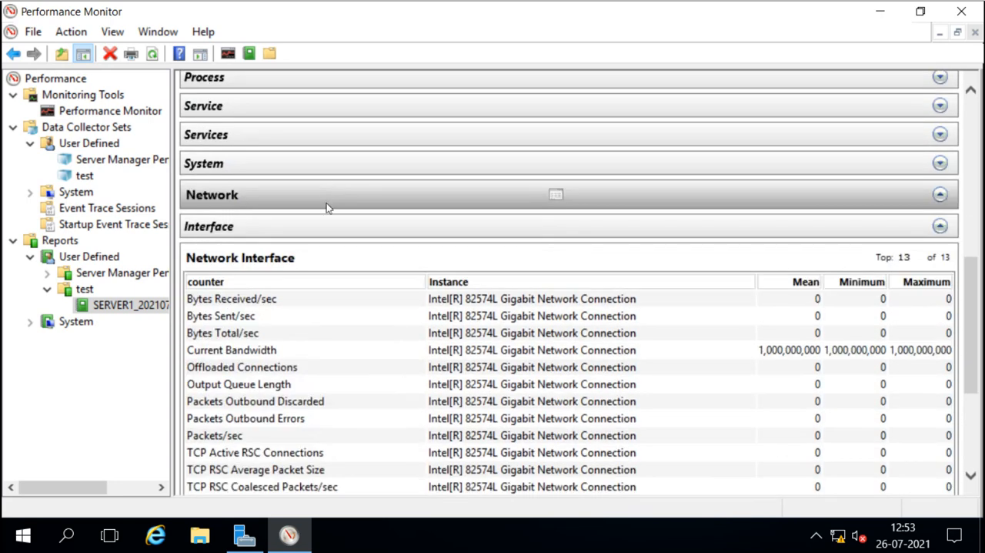
scroll(307, 353, "down", 4)
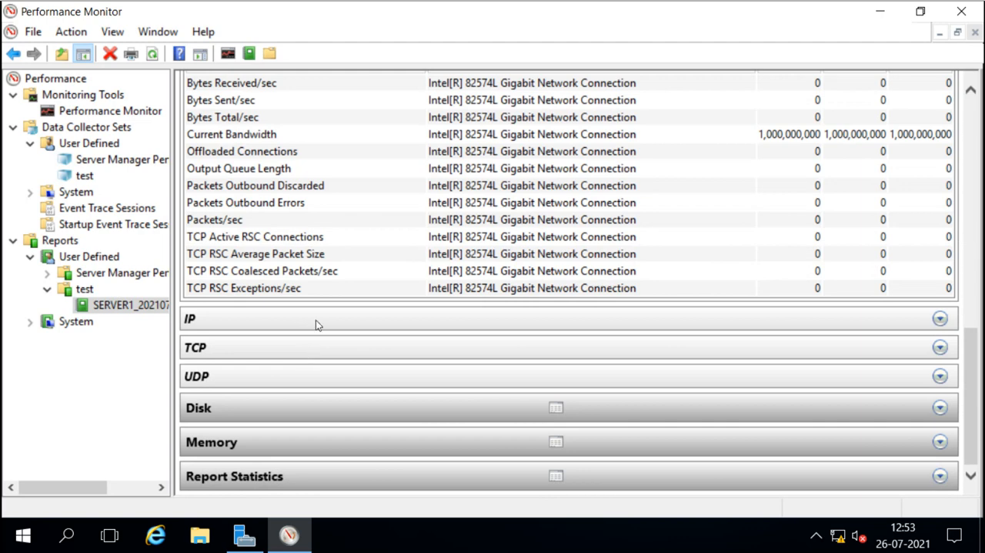
left_click(315, 319)
scroll(329, 354, "down", 7)
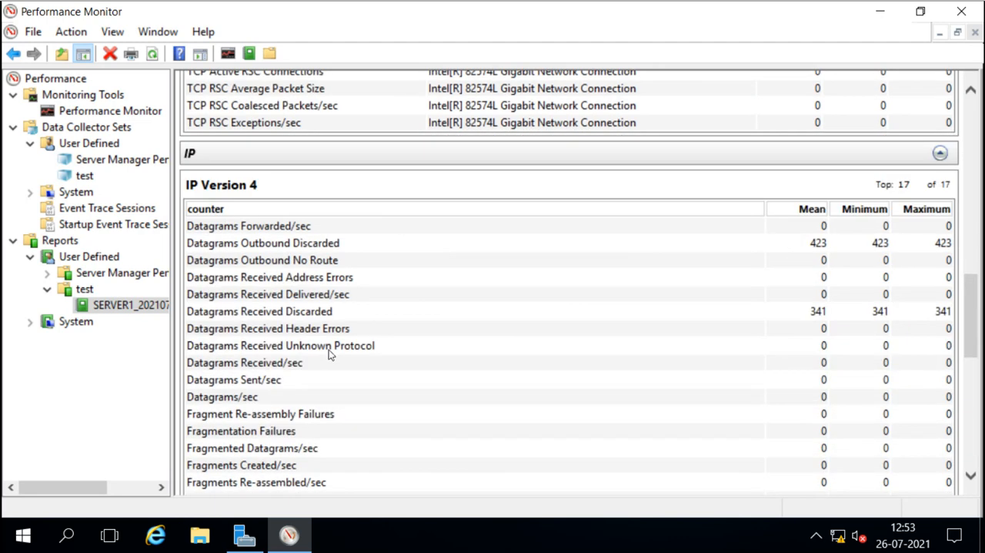
scroll(329, 354, "down", 7)
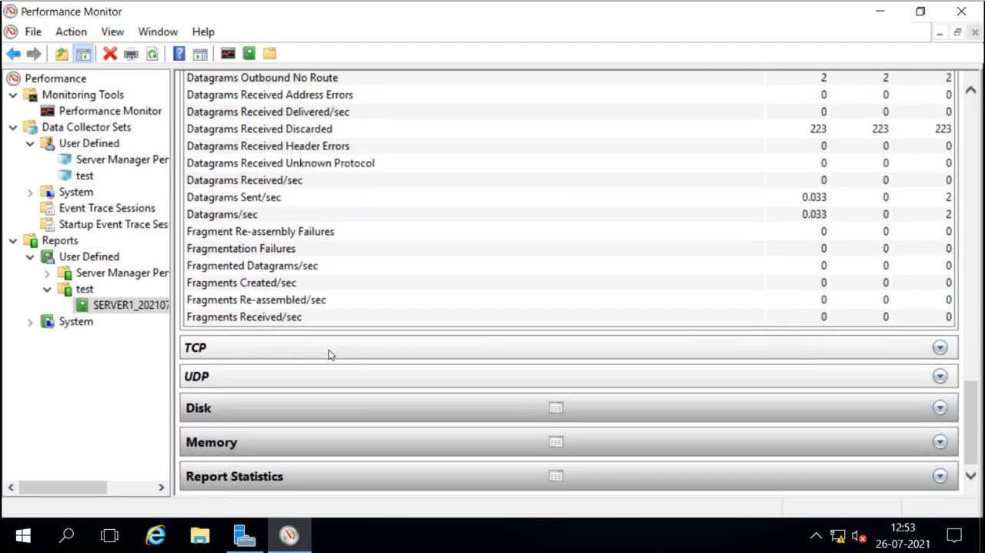
Expand and review the TCP and UDP subsections, then expand the report's Disk section.
left_click(289, 350)
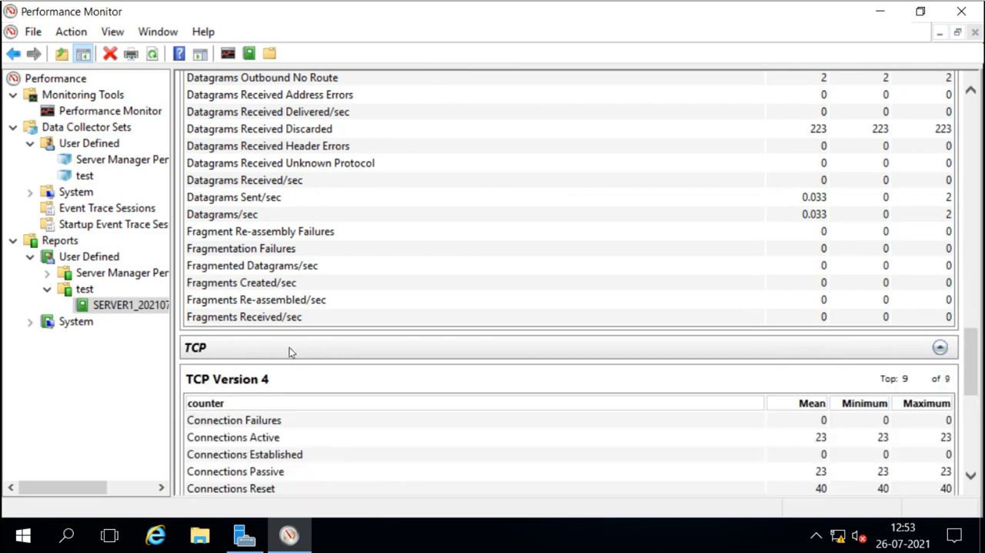
scroll(288, 349, "down", 8)
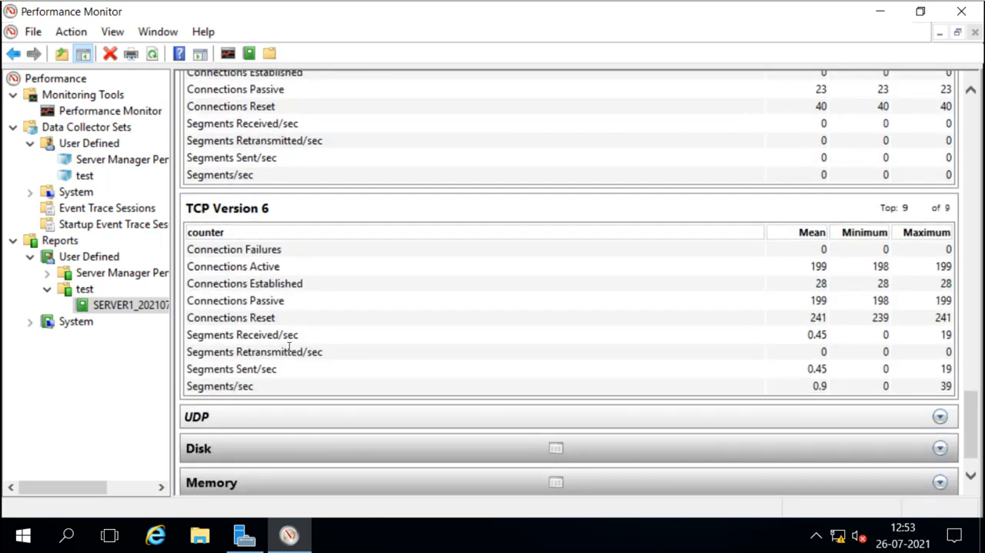
left_click(251, 419)
scroll(254, 423, "down", 3)
scroll(254, 424, "down", 3)
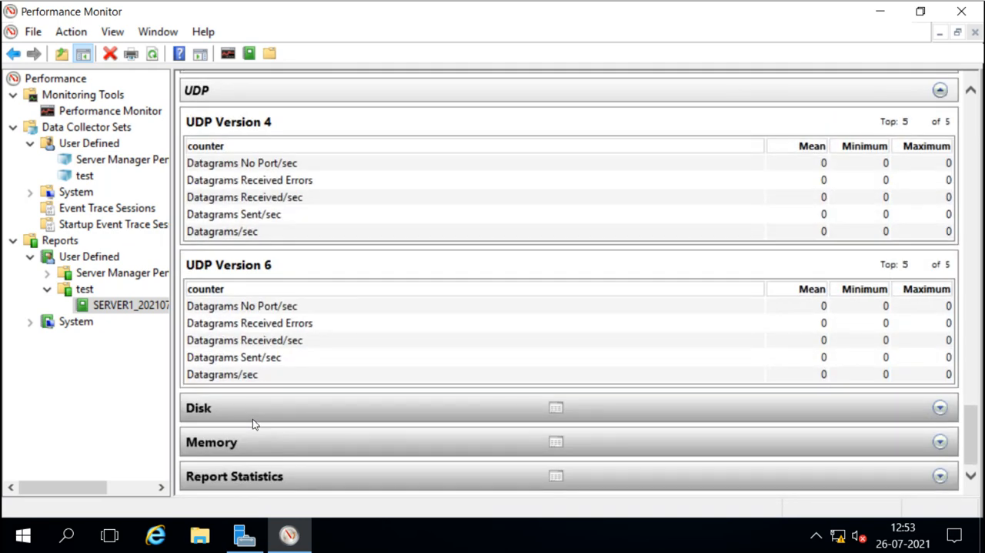
left_click(259, 419)
scroll(260, 418, "down", 2)
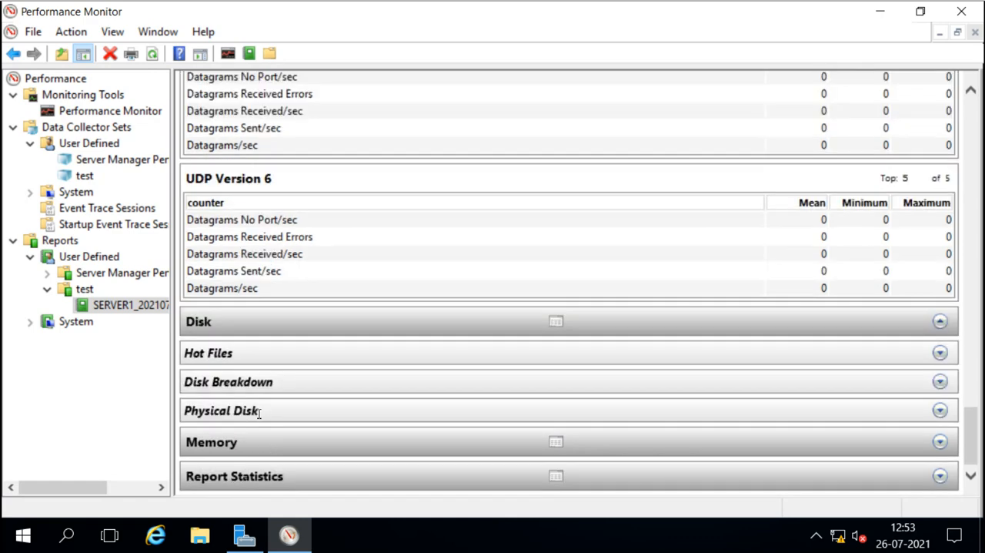
Expand and review the Hot Files, Disk Breakdown and Physical Disk subsections of the Disk section.
left_click(272, 360)
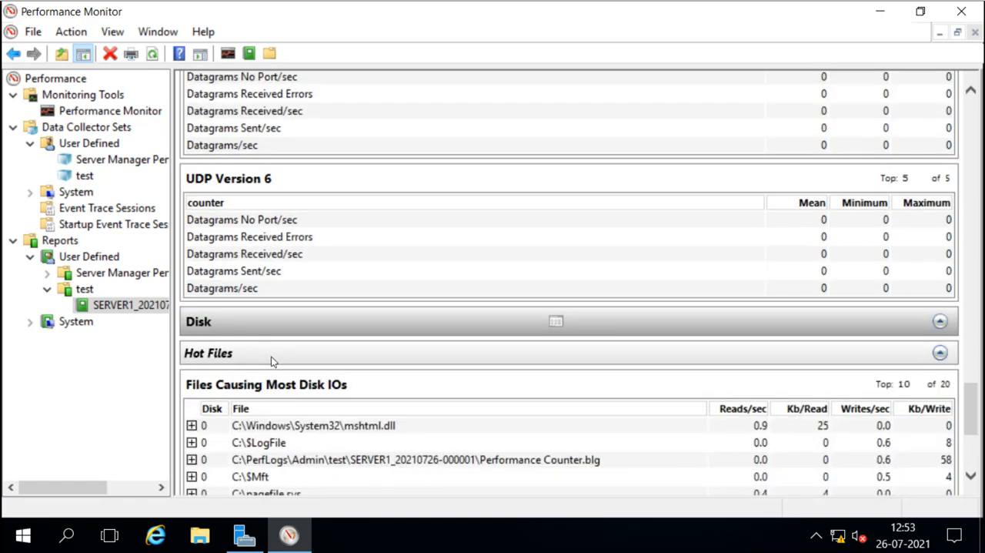
scroll(272, 360, "down", 5)
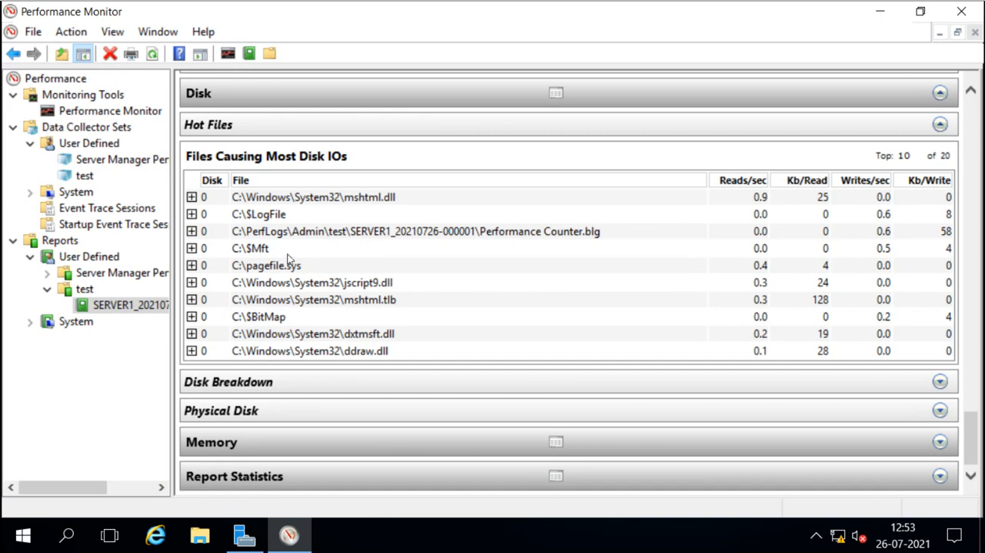
left_click(257, 380)
scroll(257, 383, "down", 1)
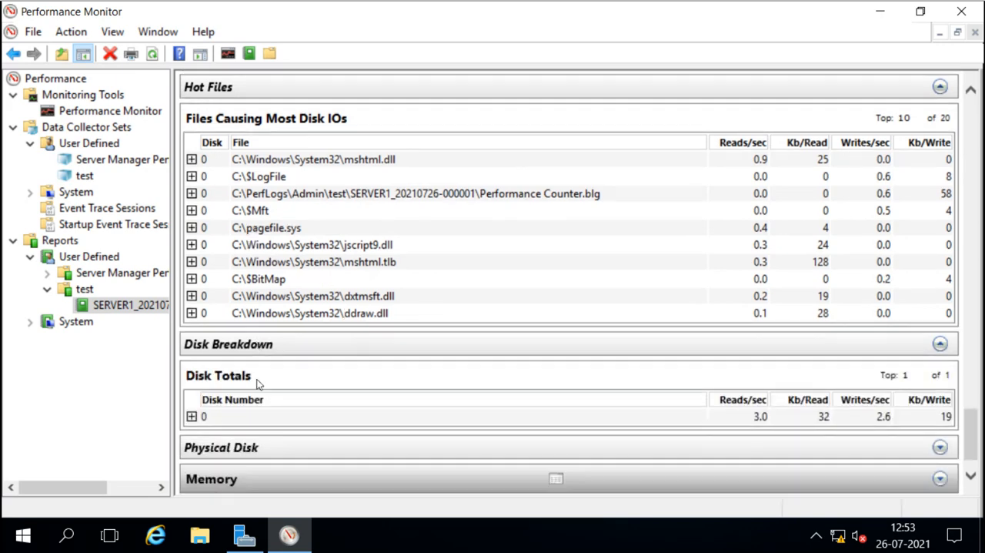
left_click(258, 410)
scroll(258, 410, "down", 5)
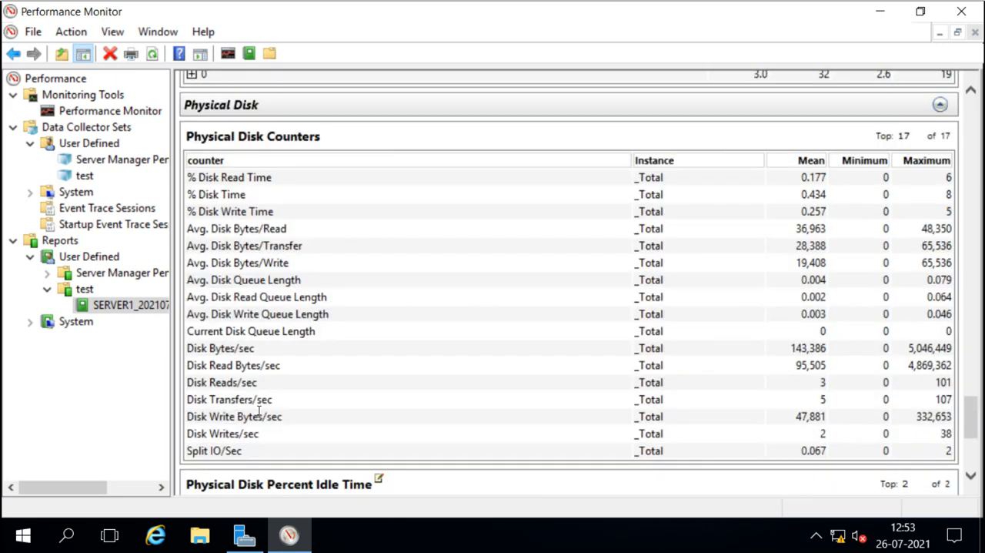
scroll(284, 354, "down", 2)
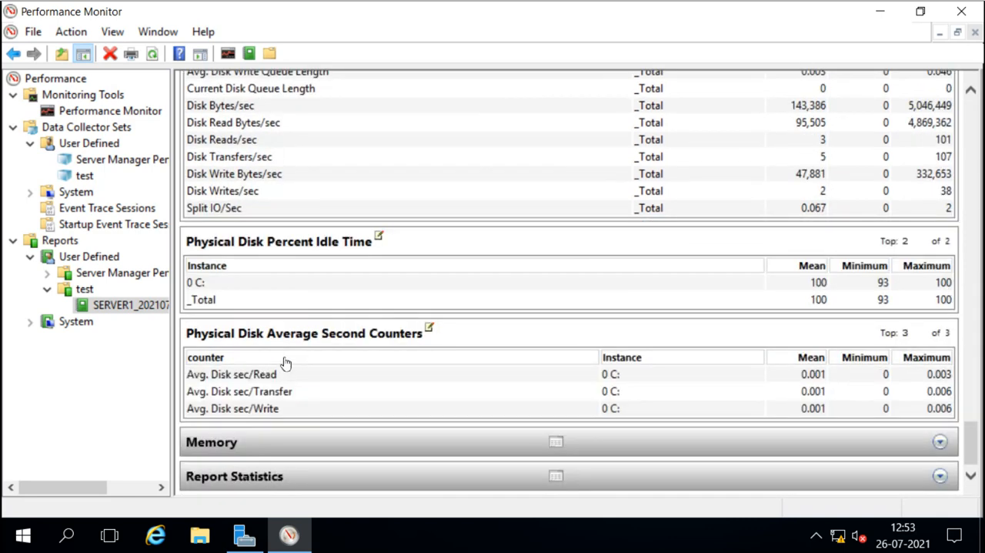
Expand the report's Memory section and its Process subsection.
left_click(274, 452)
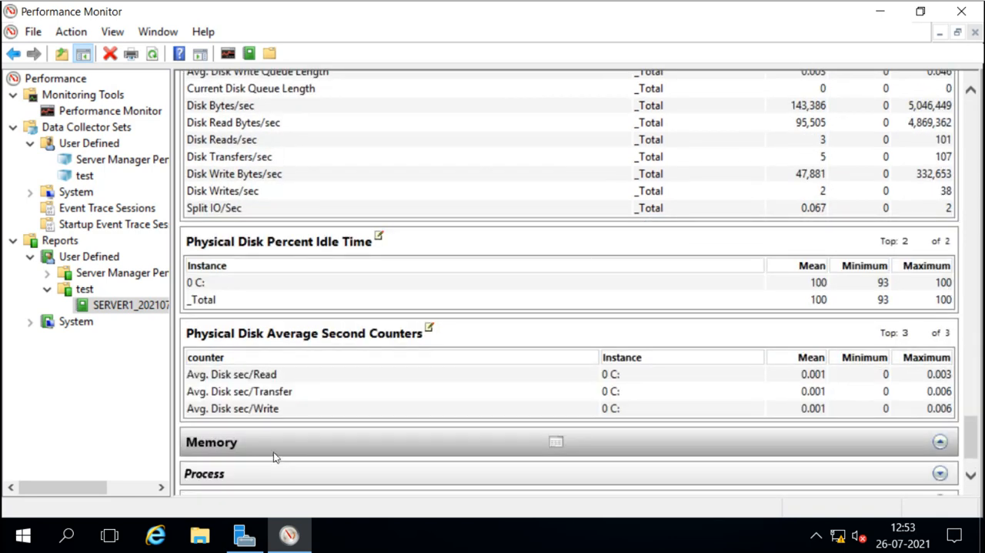
scroll(274, 456, "down", 1)
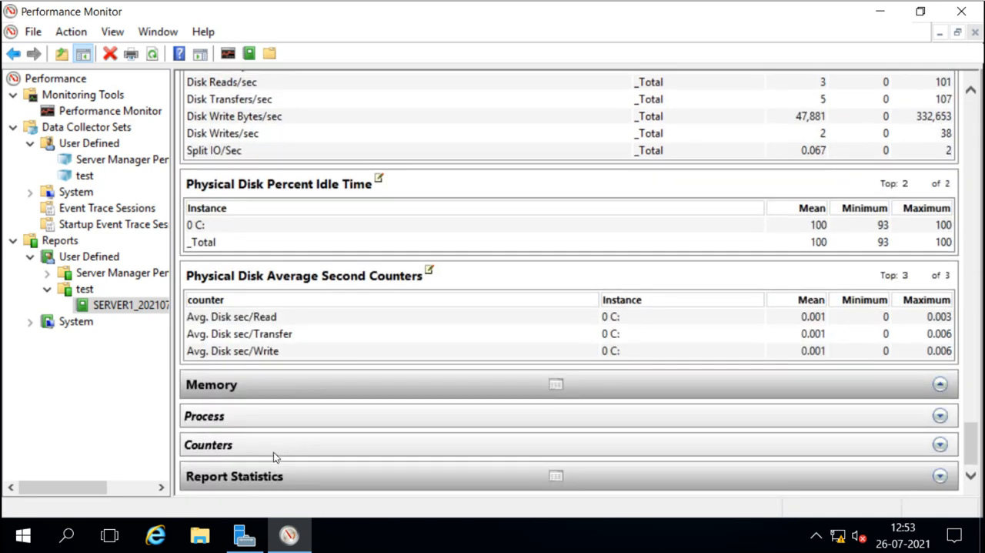
left_click(231, 417)
scroll(266, 462, "down", 3)
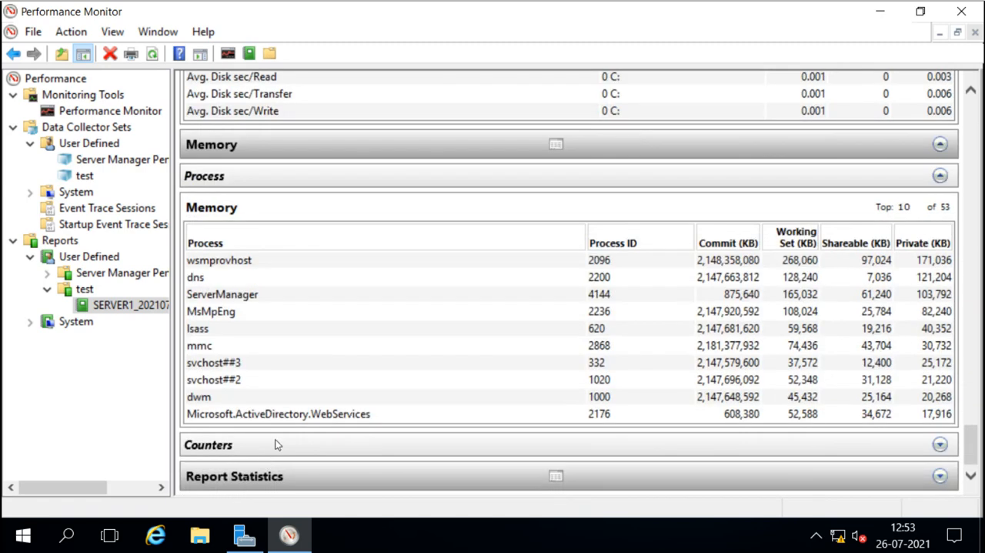
Expand the Counters subsection and the Report Statistics section of the report.
left_click(277, 445)
scroll(277, 445, "down", 8)
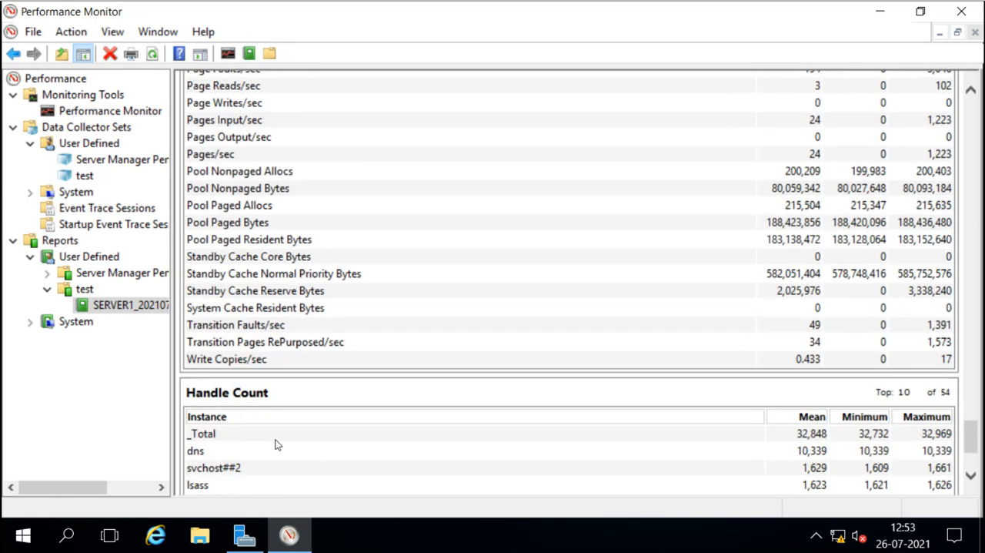
scroll(277, 444, "down", 2)
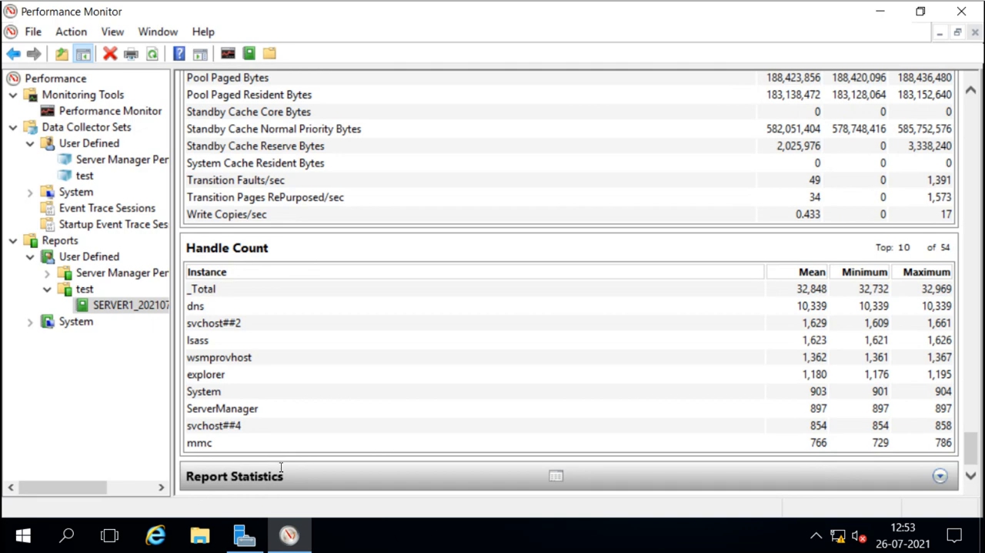
left_click(285, 477)
scroll(284, 477, "down", 9)
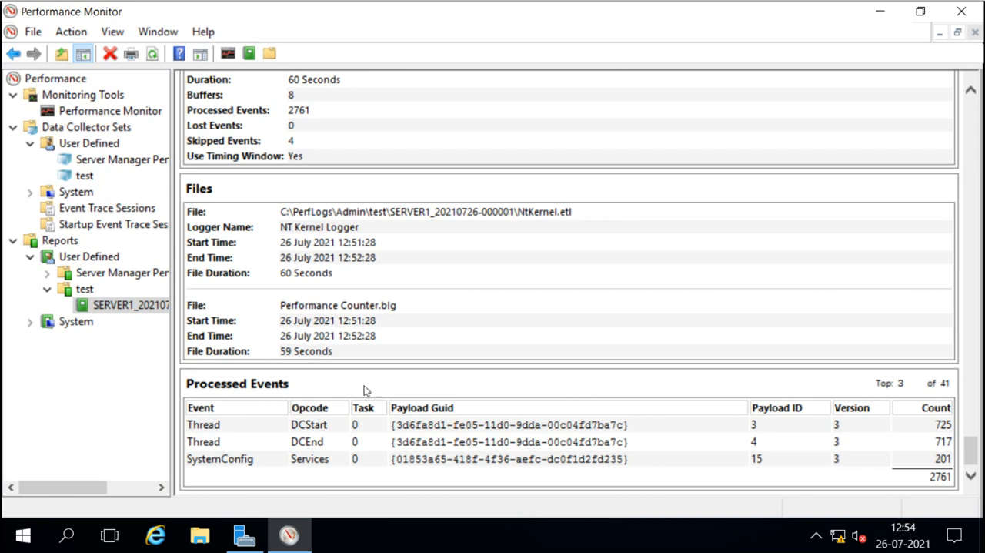
Create a new user-defined data collector set named test2 manually, choosing the Performance Counter Alert type.
right_click(77, 143)
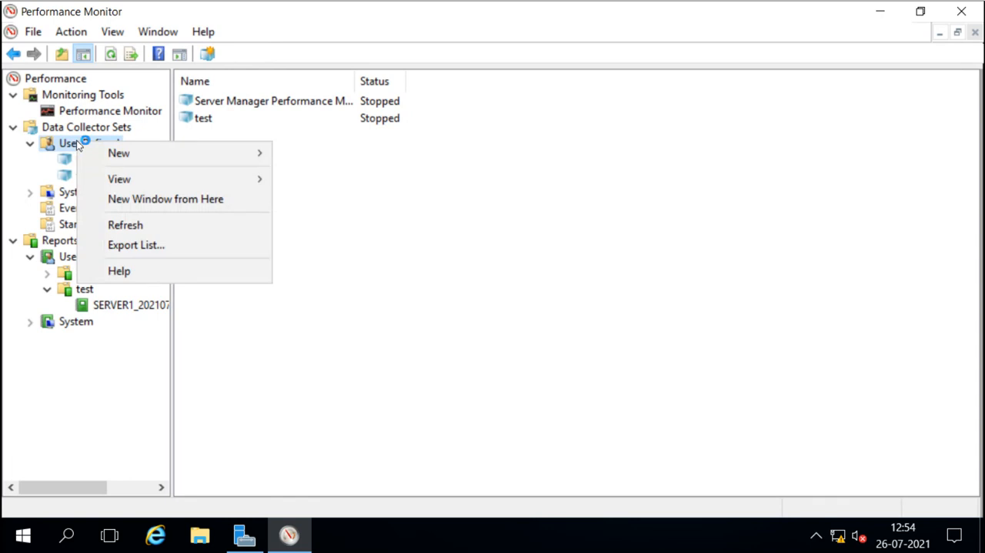
mouse_move(134, 153)
left_click(336, 154)
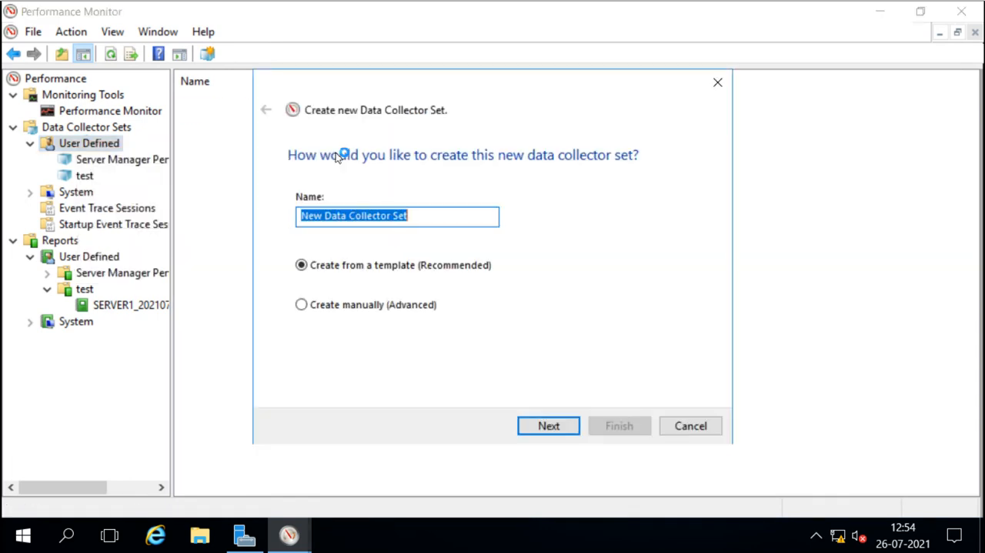
type("test2")
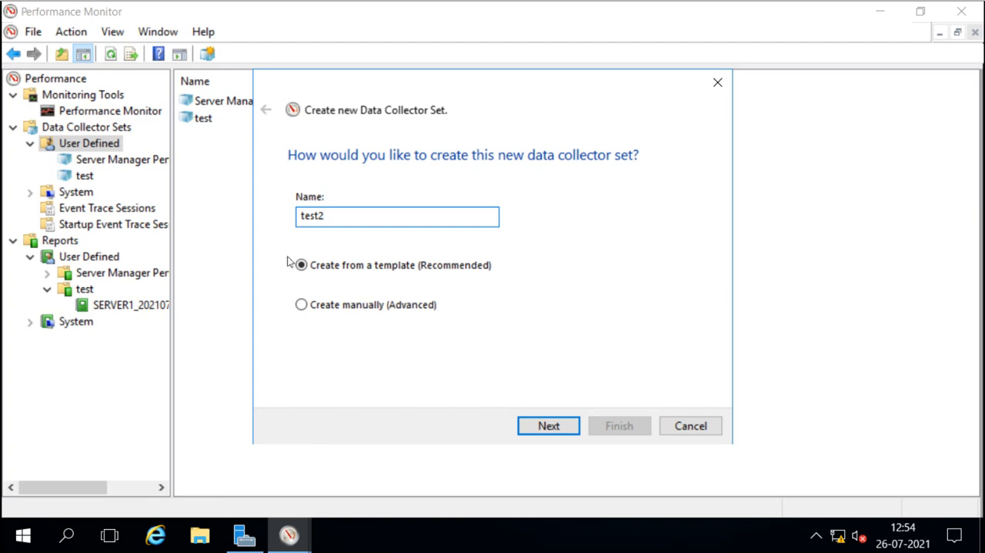
left_click(301, 305)
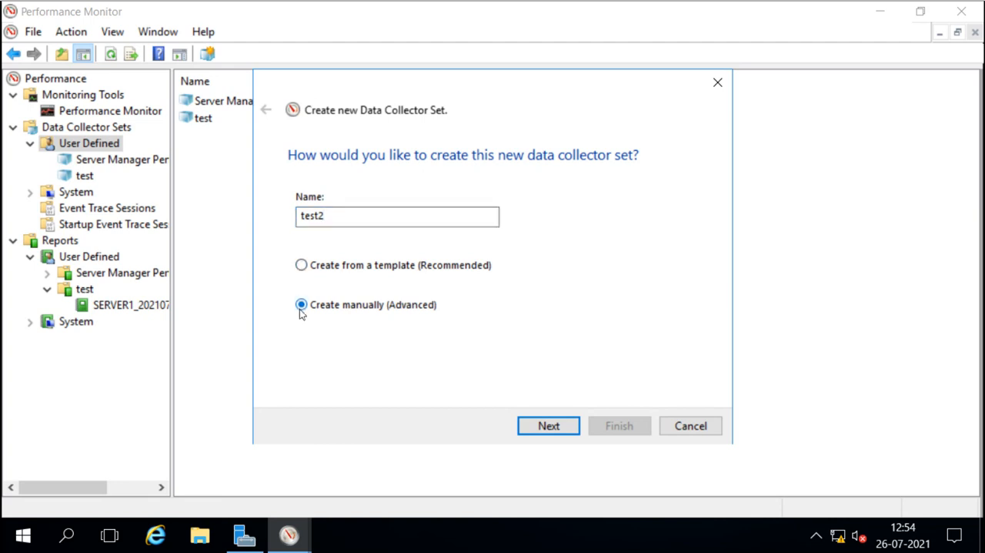
left_click(557, 430)
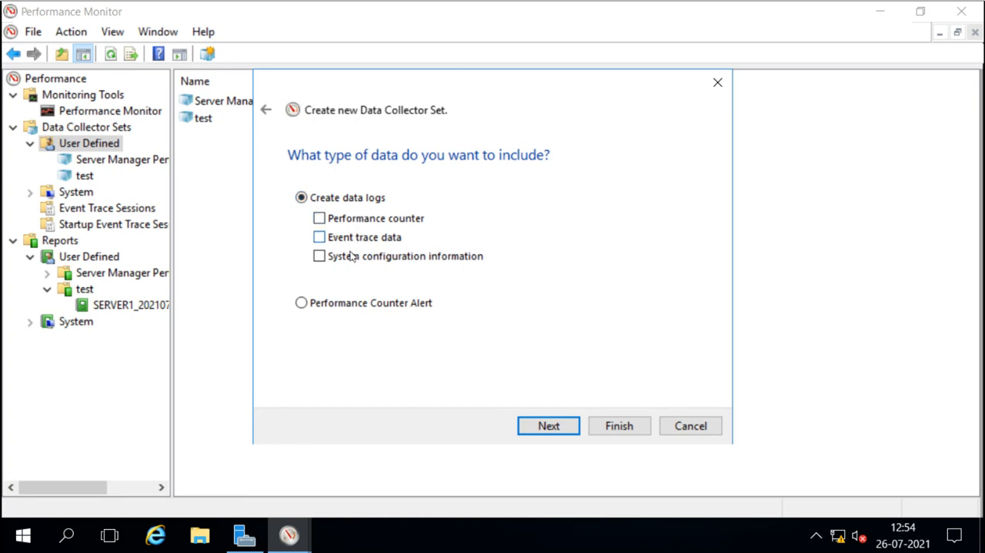
left_click(301, 303)
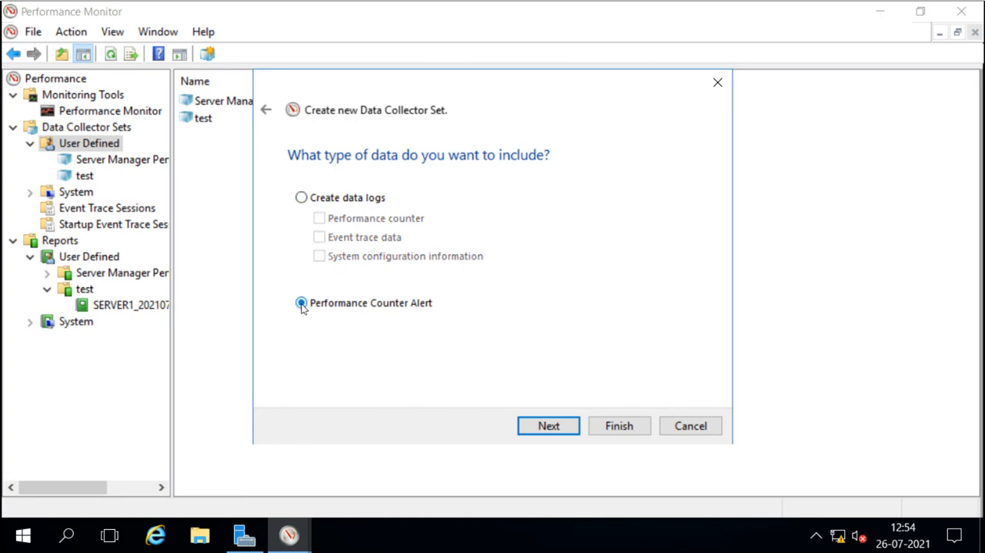
left_click(548, 426)
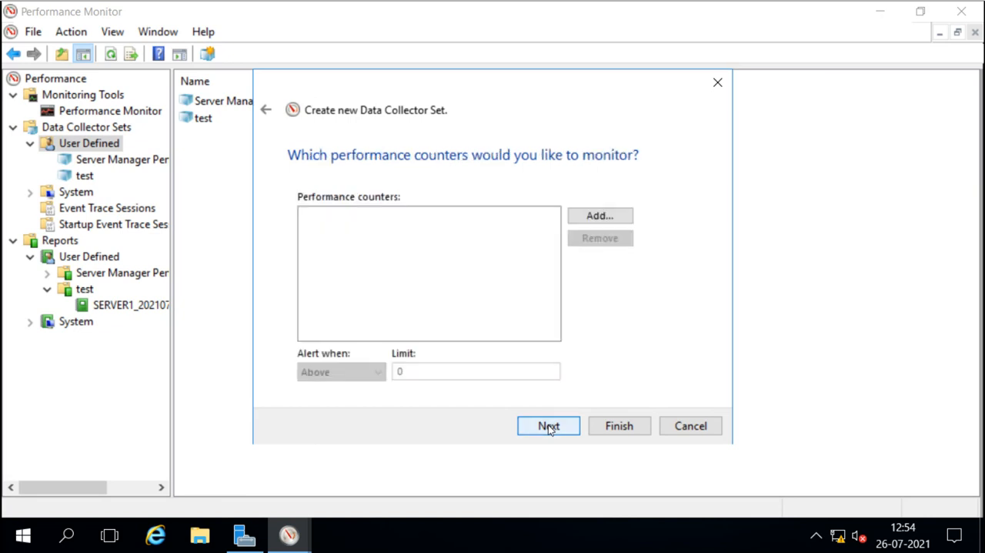
Add the Processor % Idle Time counter for the _Total instance to the alert.
left_click(599, 217)
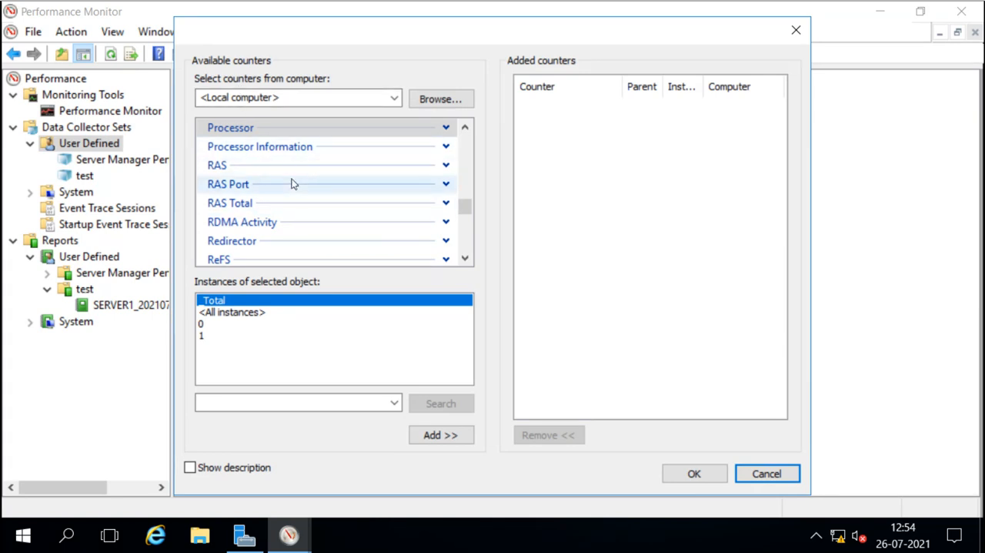
scroll(292, 183, "down", 8)
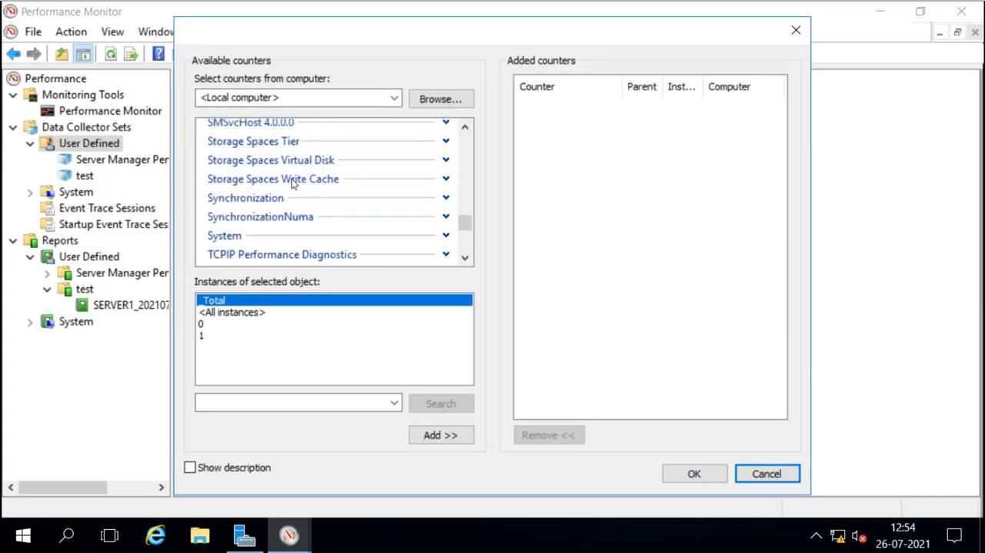
scroll(292, 183, "down", 3)
scroll(299, 199, "down", 6)
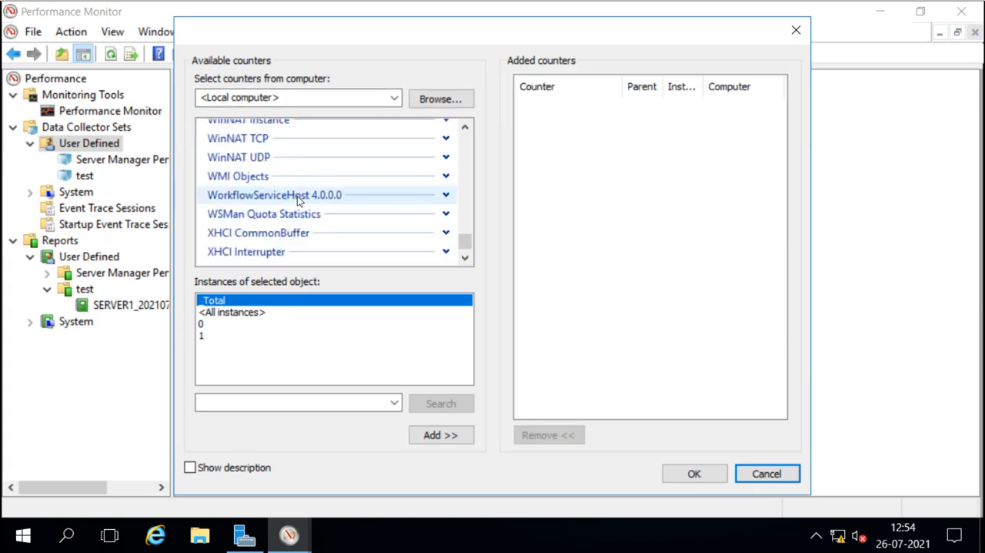
scroll(298, 199, "down", 1)
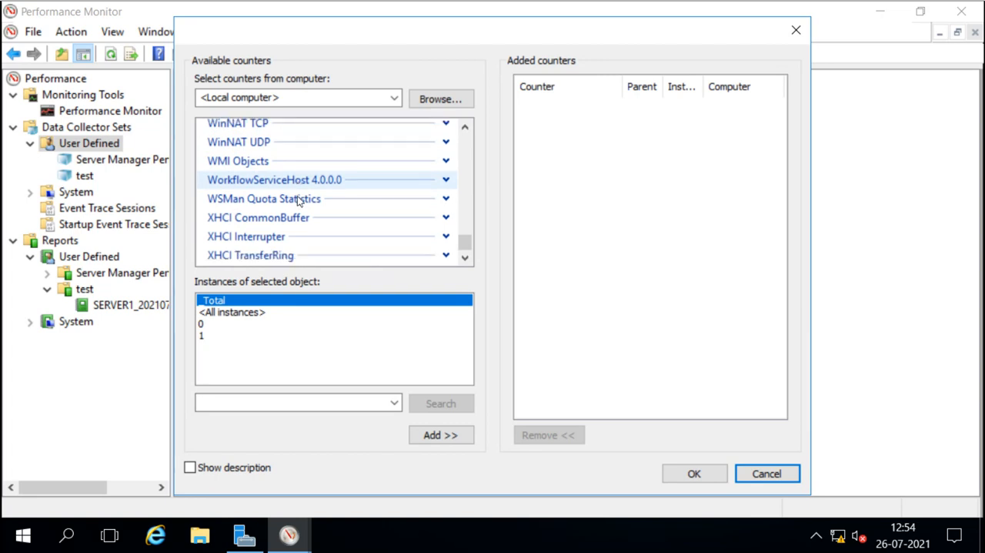
scroll(297, 199, "up", 4)
scroll(297, 199, "up", 20)
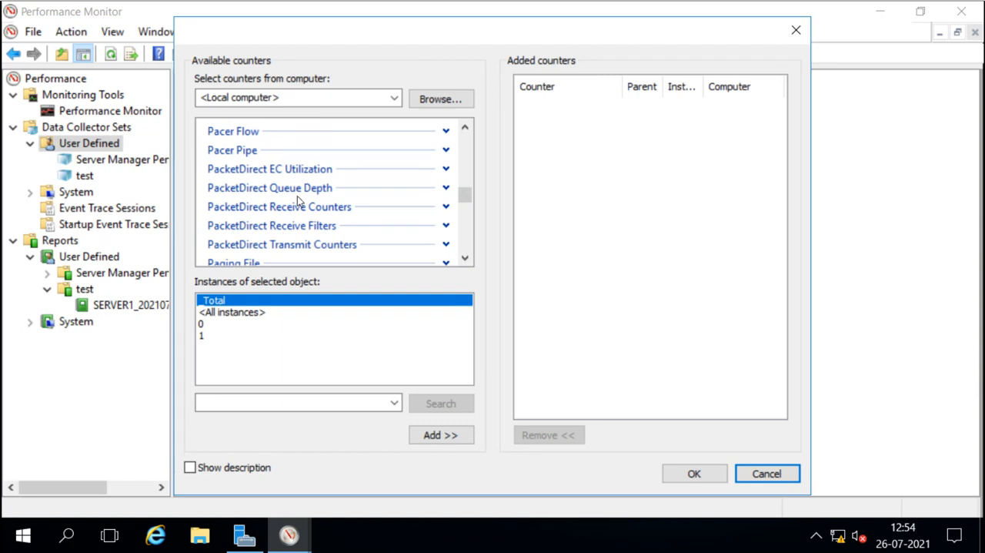
mouse_move(469, 202)
left_mouse_down()
mouse_move(466, 230)
mouse_move(466, 208)
left_mouse_up()
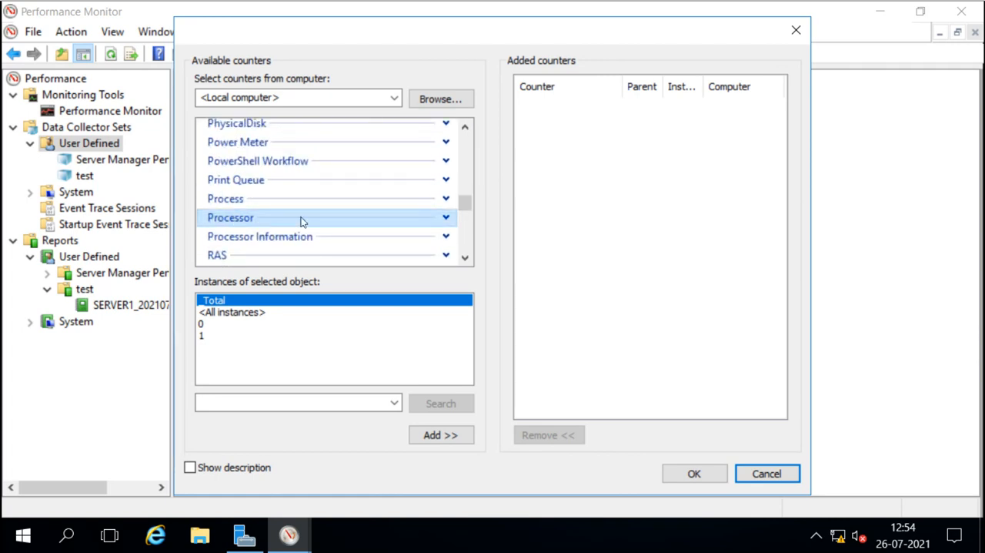
left_click(445, 218)
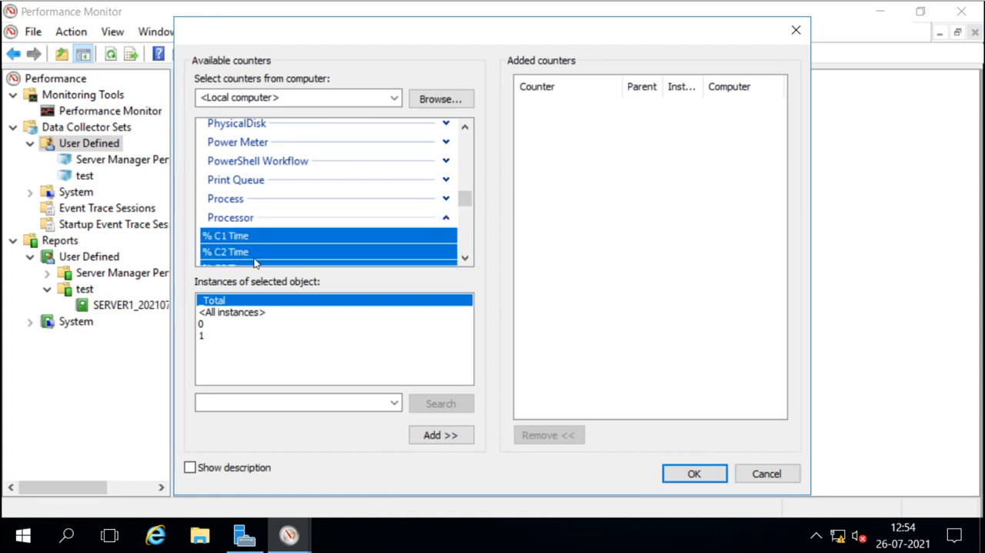
scroll(273, 257, "down", 2)
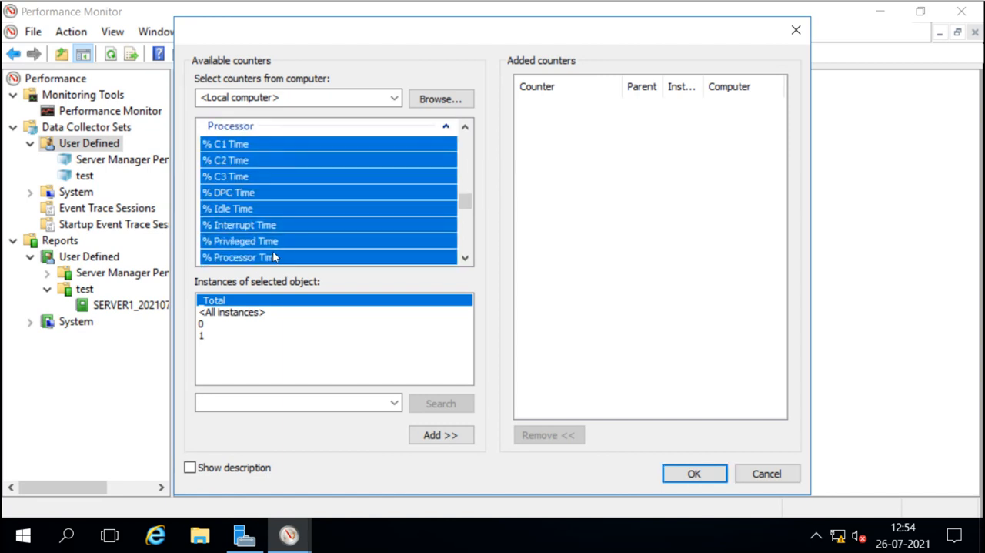
left_click(237, 208)
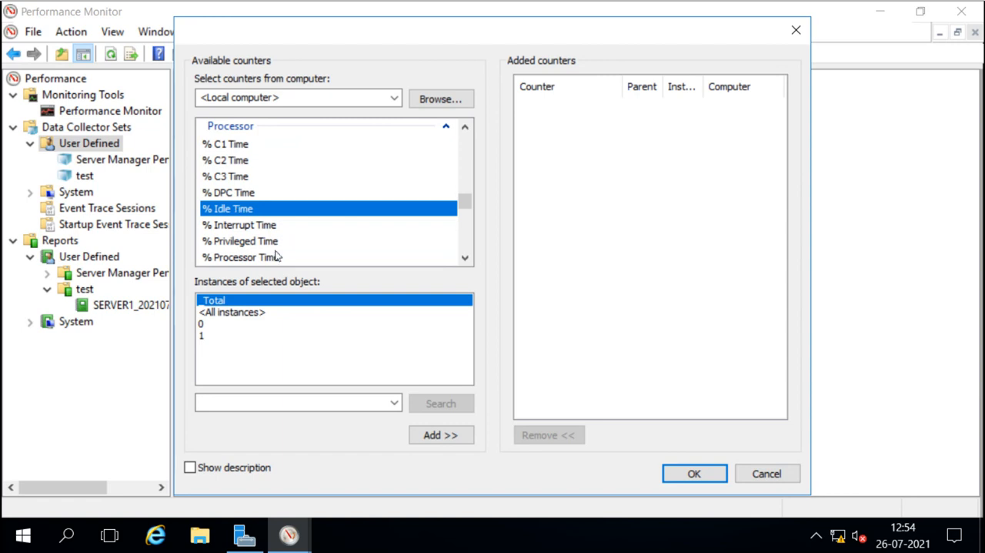
left_click(423, 435)
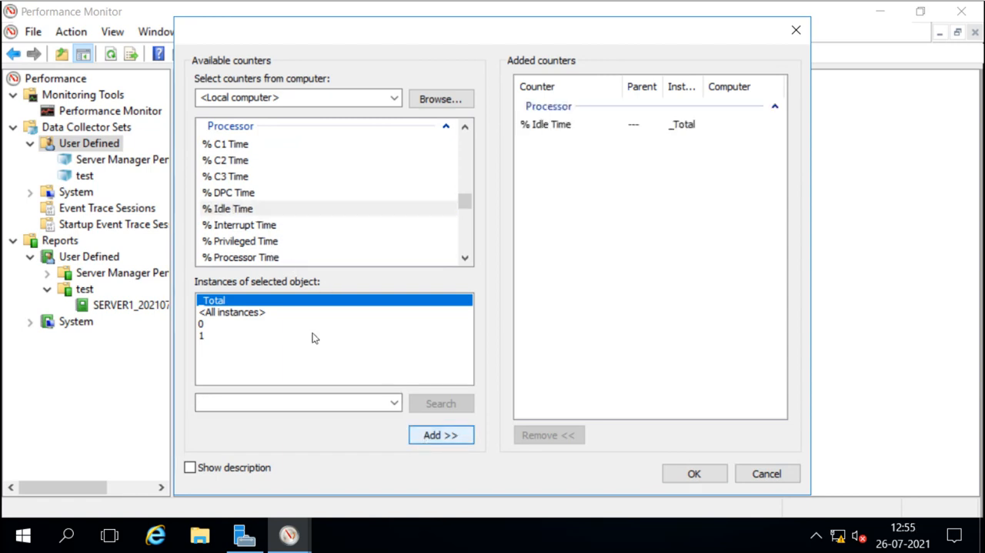
Add the Processor % Processor Time counter for _Total, then complete the wizard with Save and close.
left_click(239, 257)
left_click(437, 433)
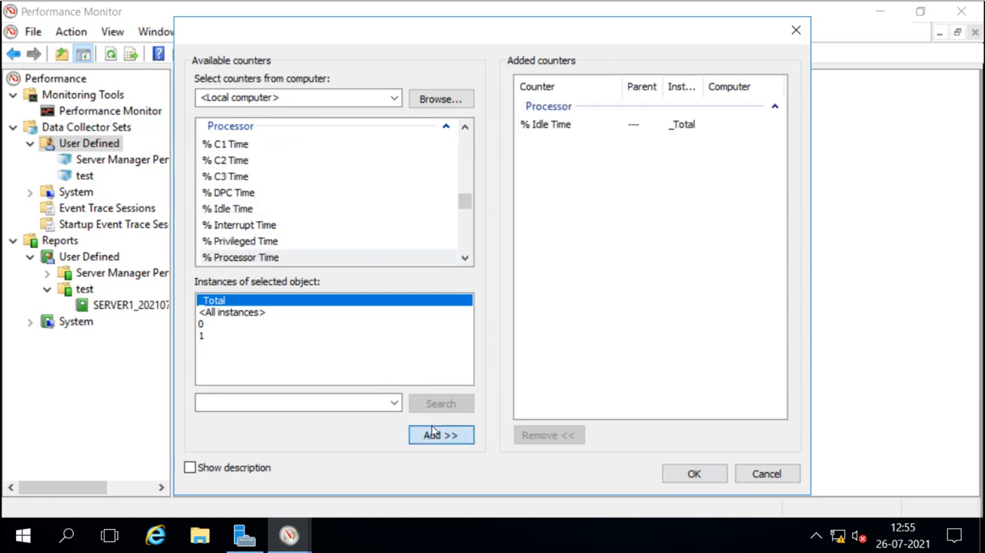
left_click(466, 259)
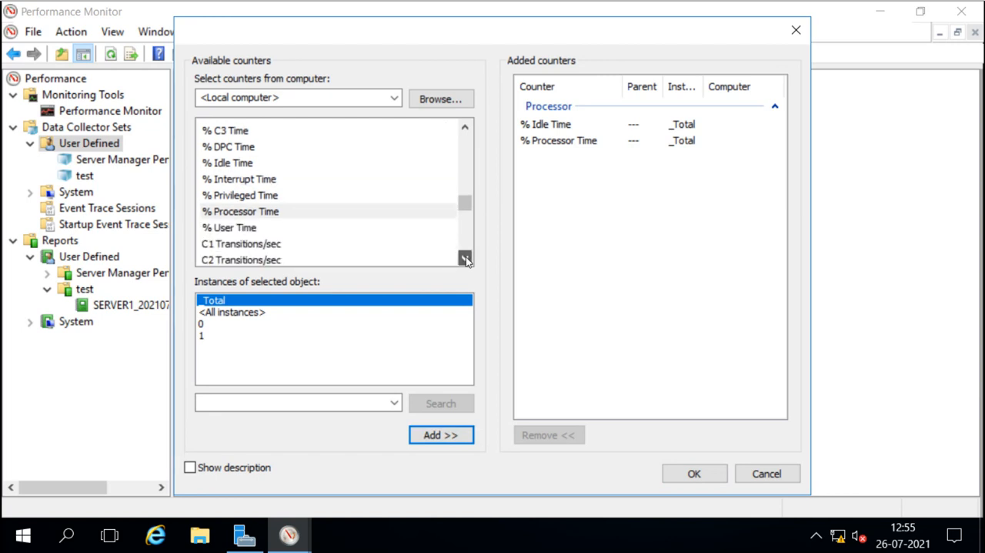
left_click(466, 260)
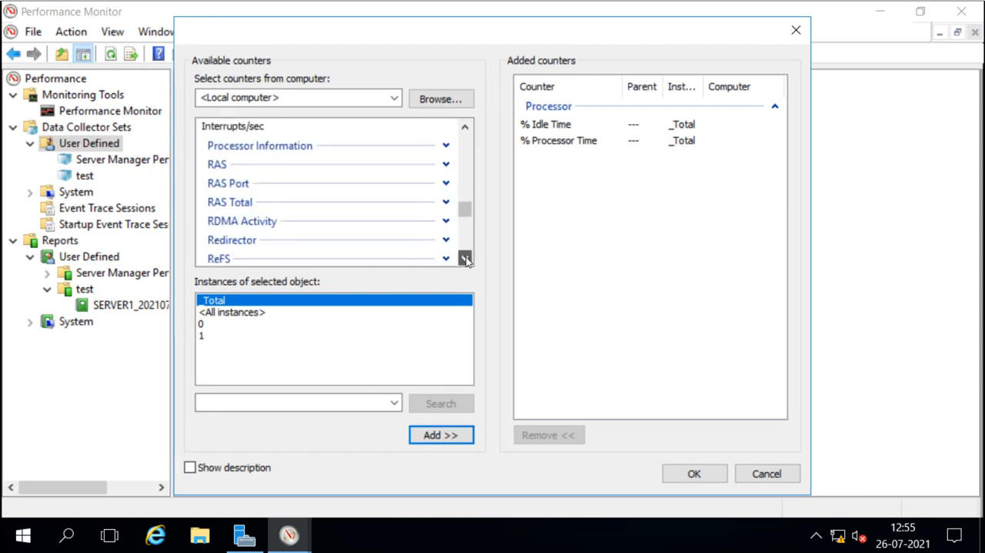
left_click(466, 260)
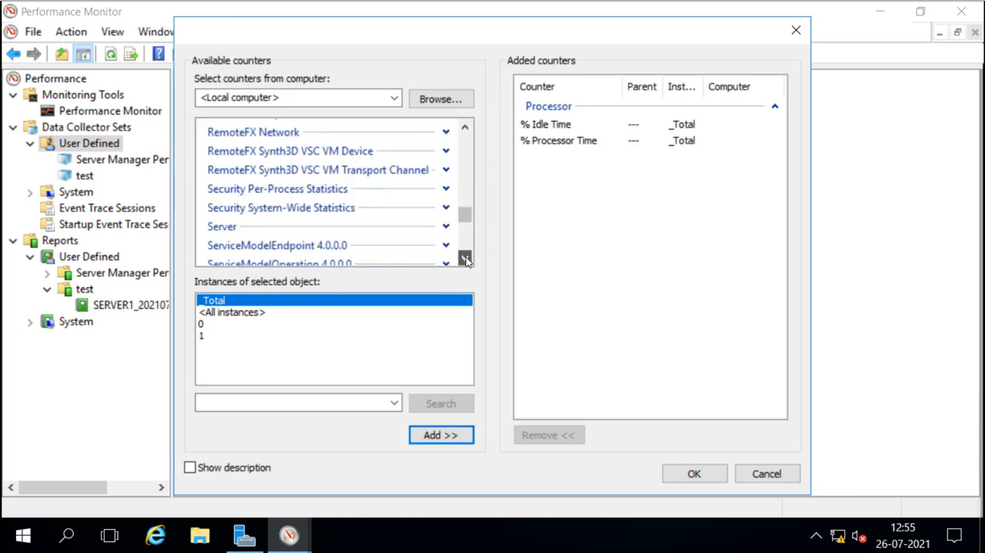
left_click(465, 260)
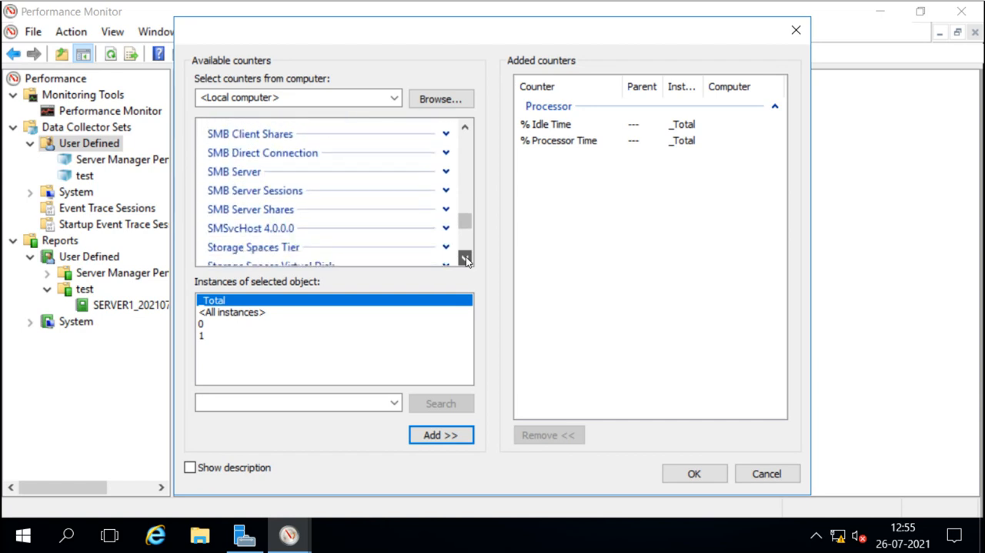
left_click(466, 259)
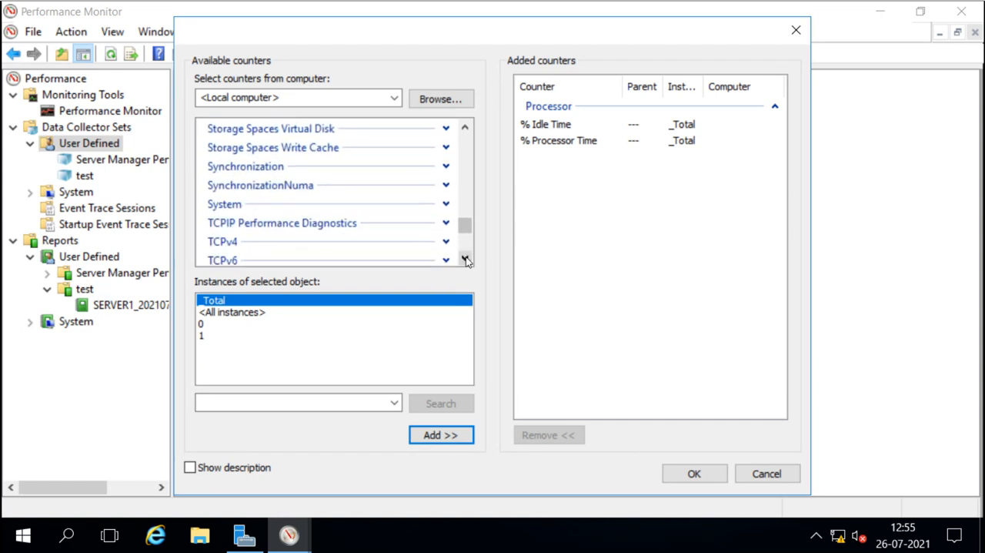
left_click(465, 260)
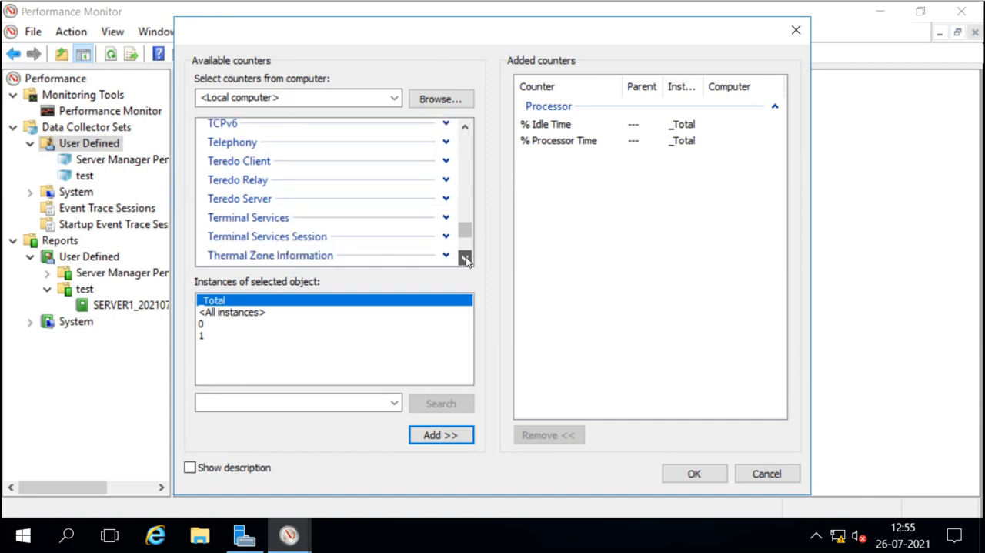
left_click(466, 259)
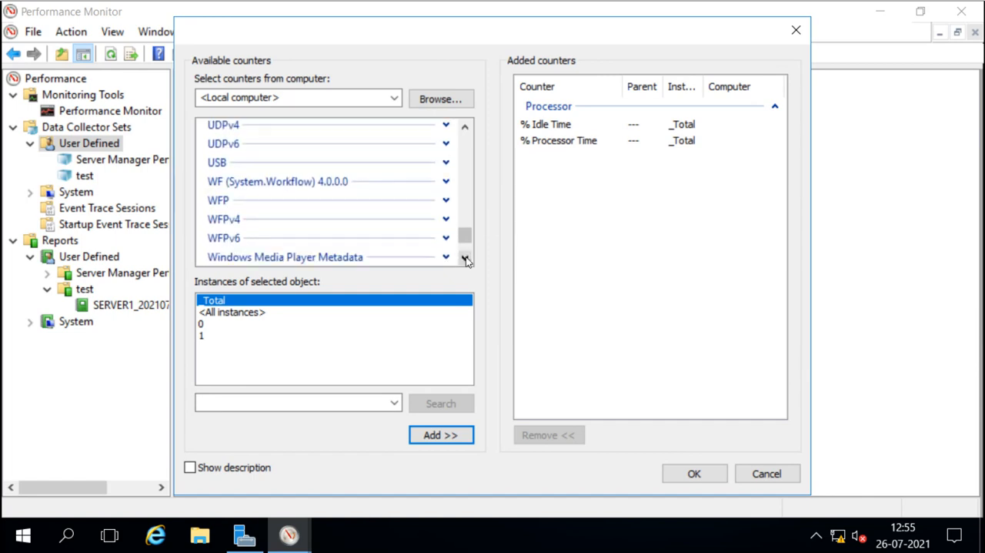
left_click(692, 475)
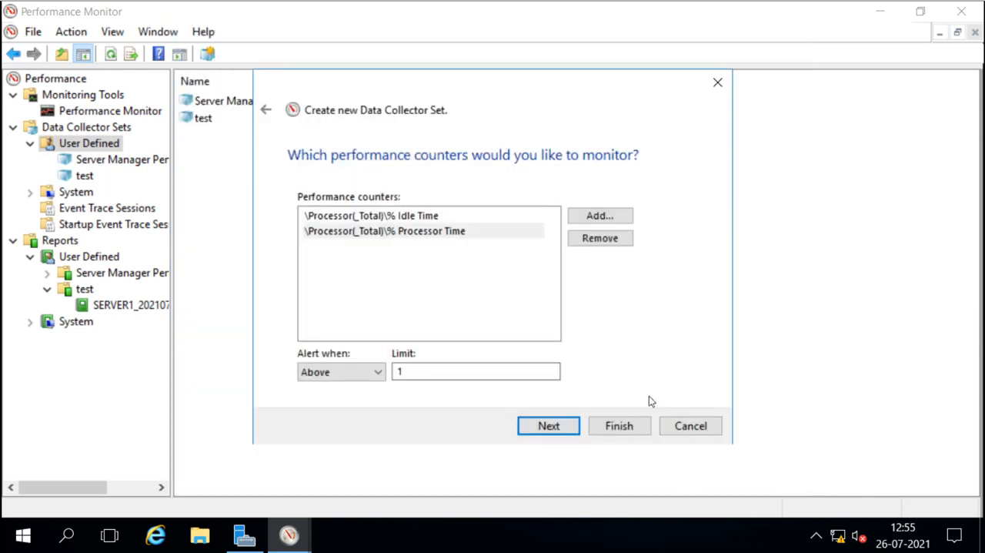
left_click(537, 431)
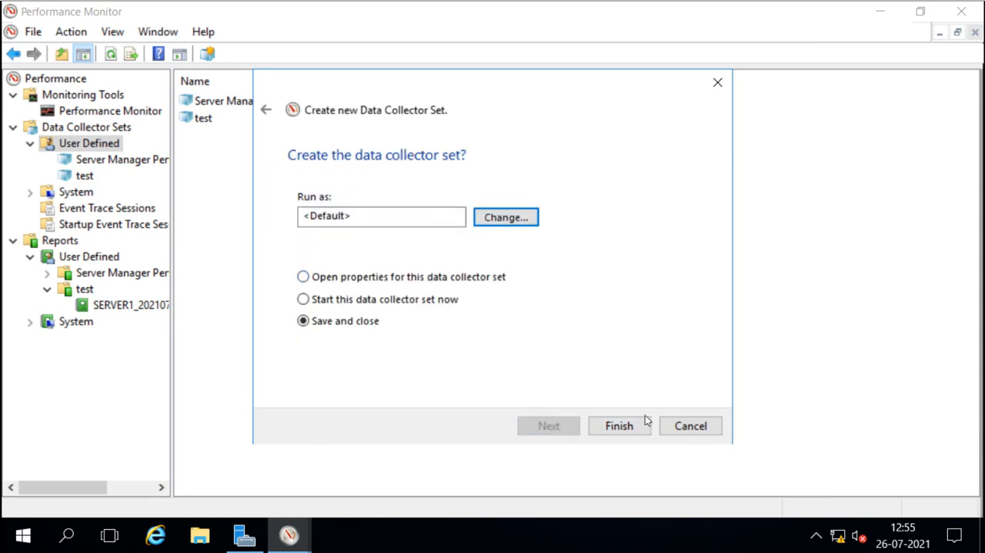
left_click(619, 426)
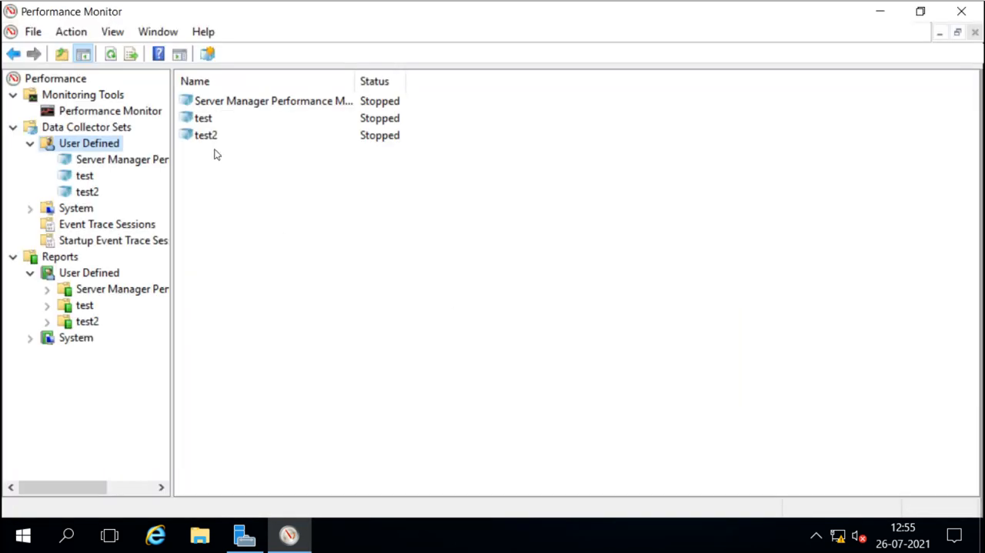
Open the context menu of the test2 set and select its report folder.
left_click(214, 144)
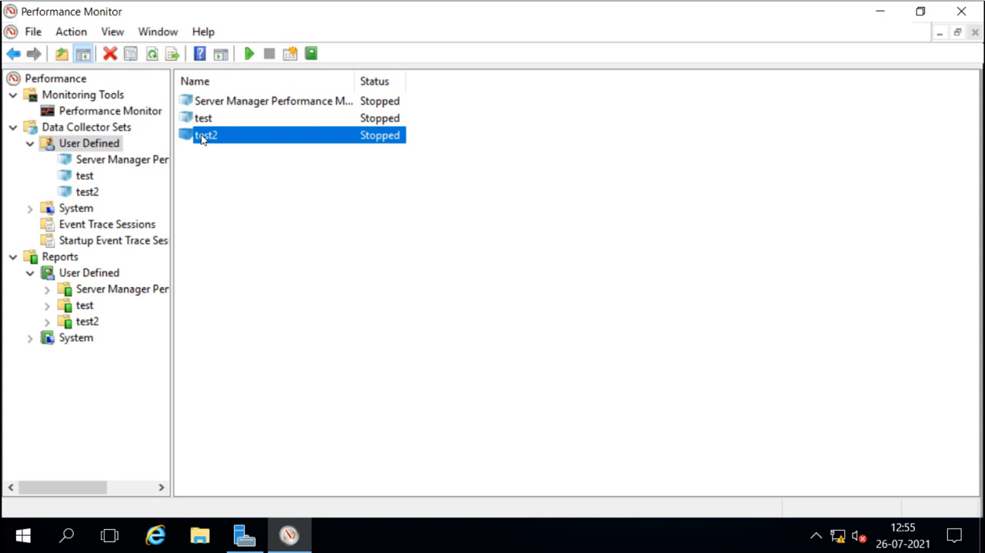
right_click(203, 139)
left_click(187, 165)
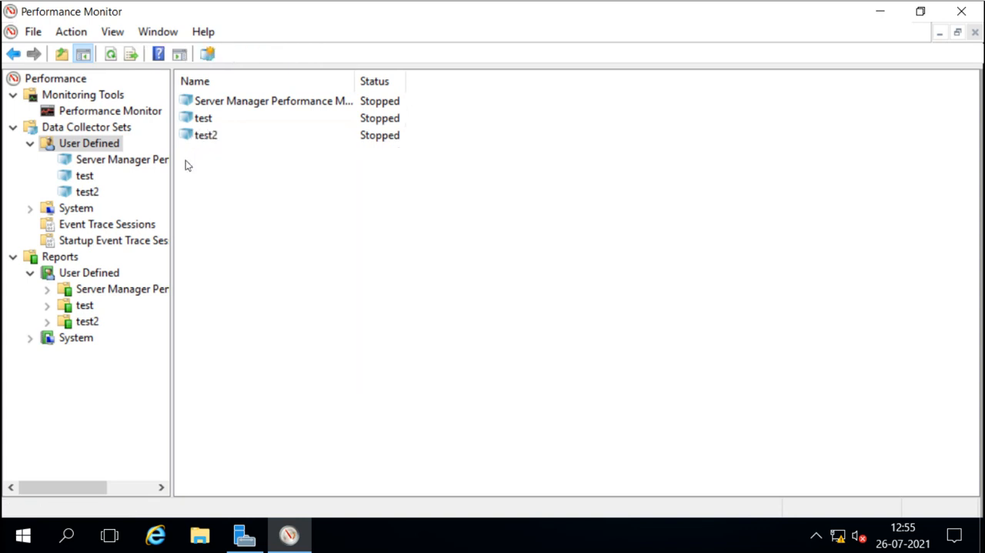
left_click(85, 324)
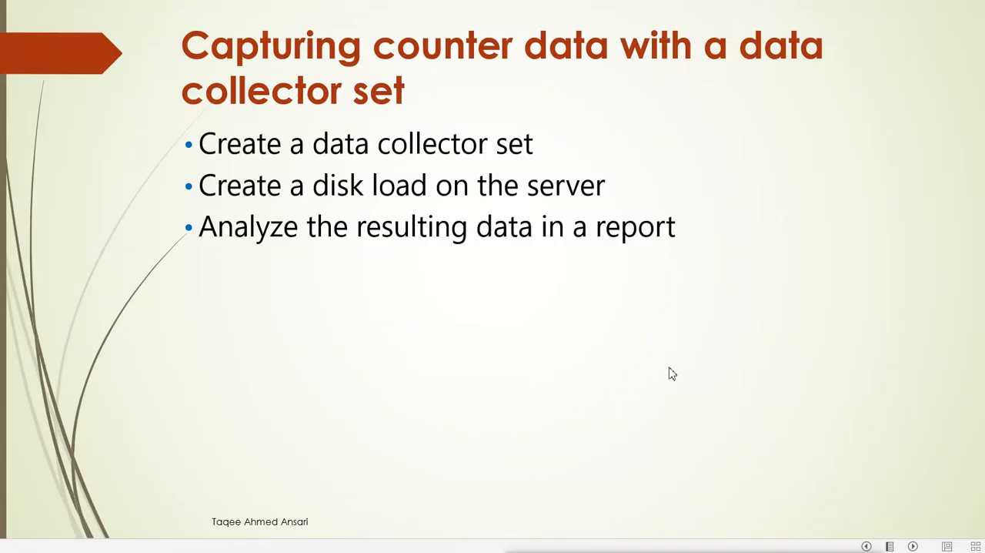
left_click(669, 373)
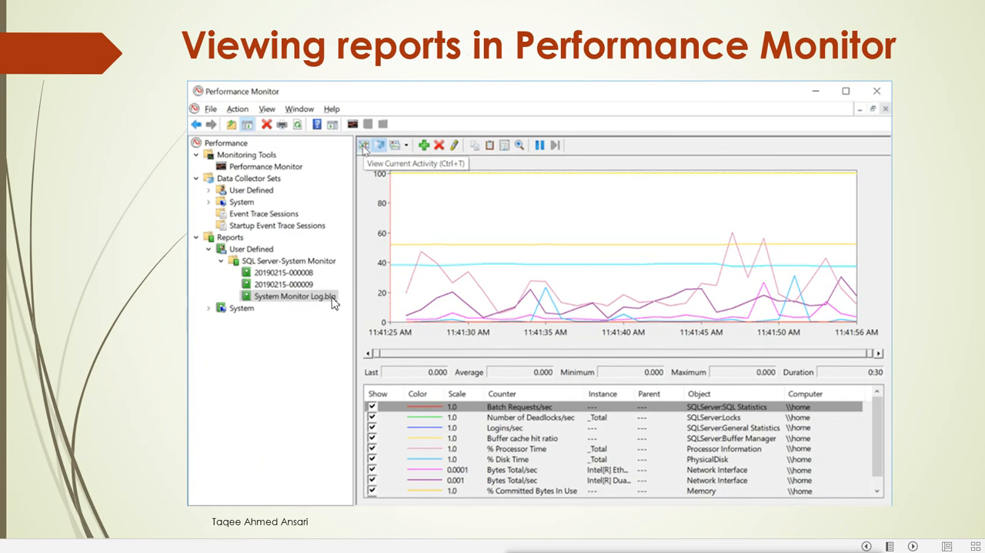
left_click(551, 269)
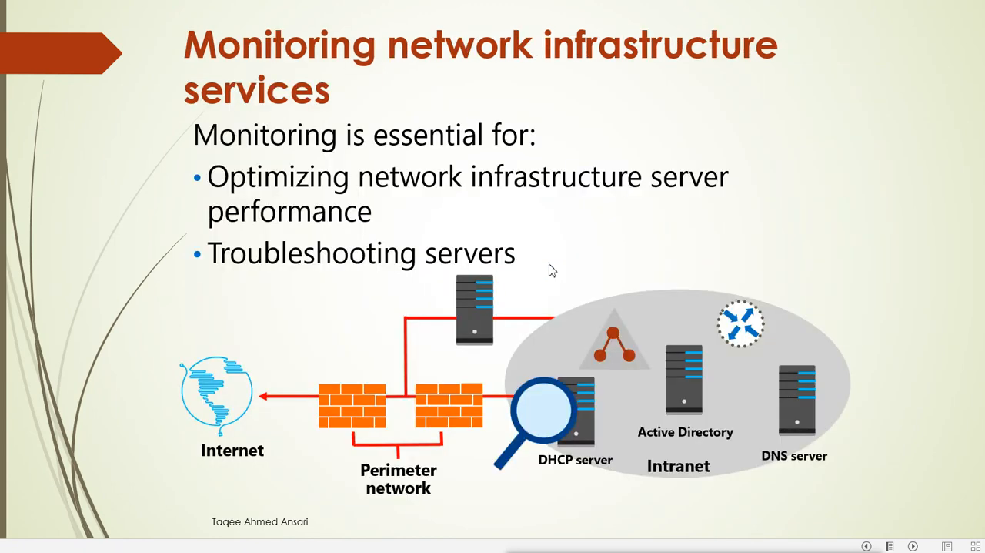